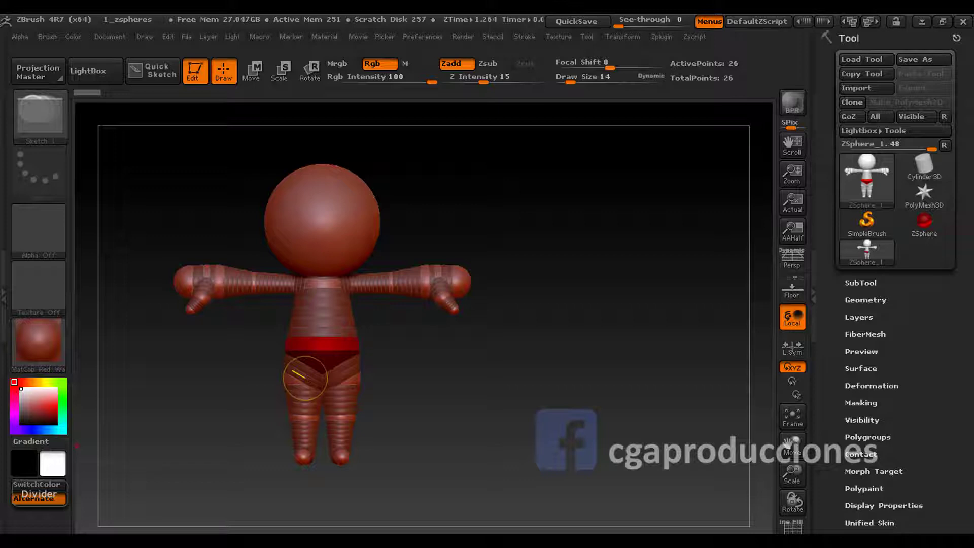
- Turn the character to a straight front view and briefly compare the skin preview
drag(200, 368, 285, 355)
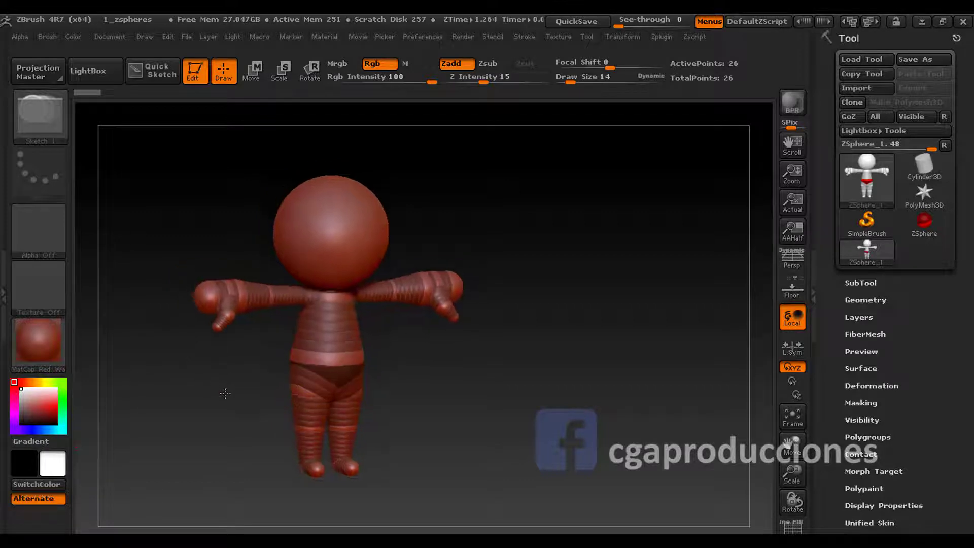
mouse_move(240, 464)
mouse_down()
mouse_move(215, 348)
mouse_move(221, 396)
mouse_move(370, 375)
mouse_up()
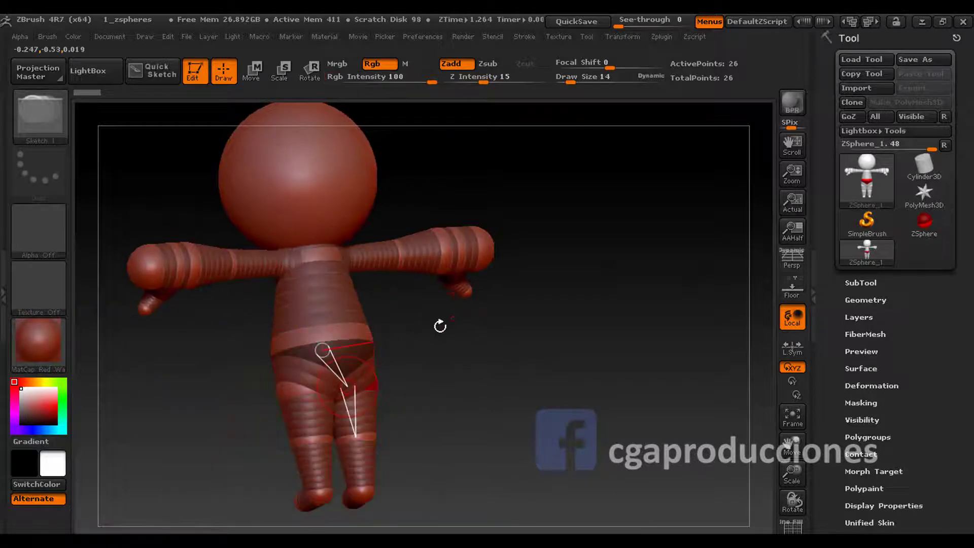
drag(439, 326, 295, 358)
key(a)
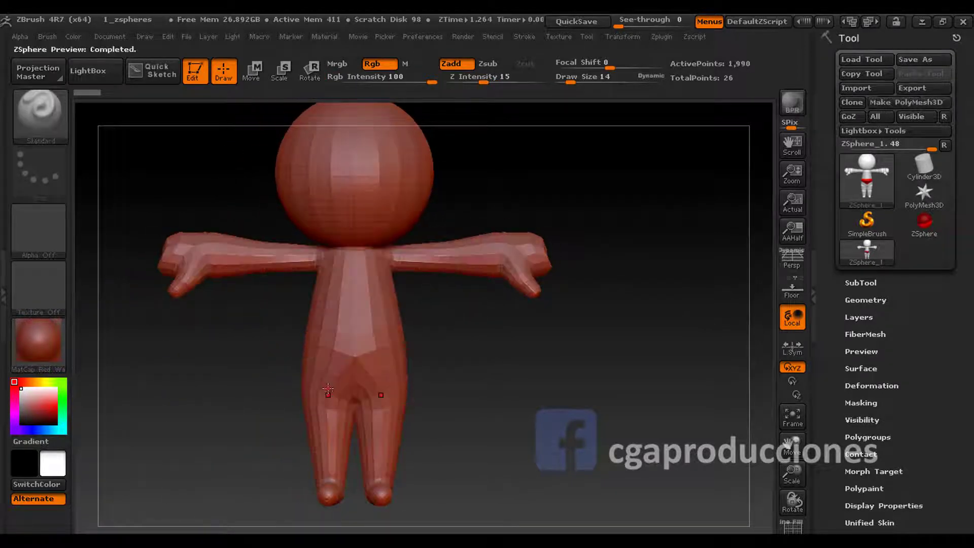
key(ctrl)
key(a)
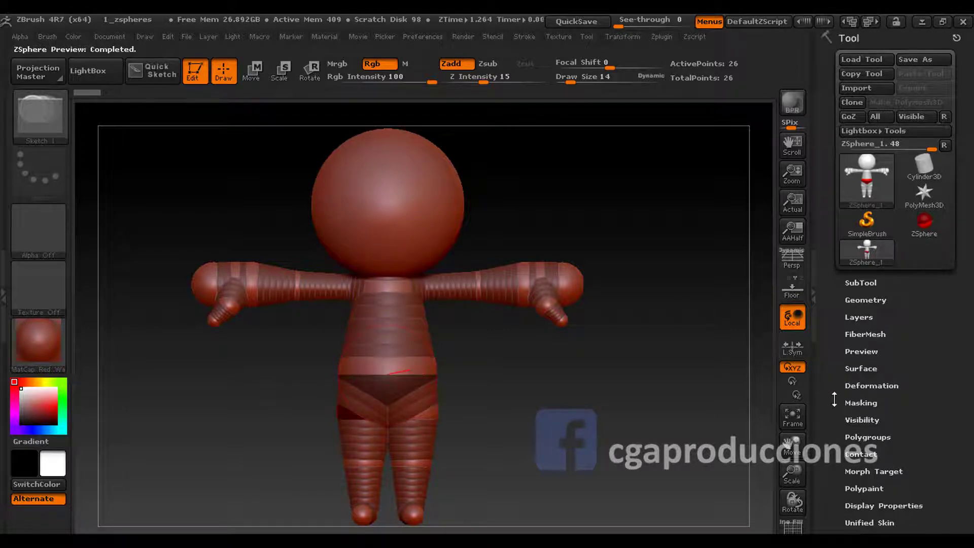
- Show the Adaptive Skin settings and leave the skin preview on at Density 2
mouse_move(834, 398)
mouse_down()
mouse_move(840, 349)
mouse_move(828, 315)
mouse_up()
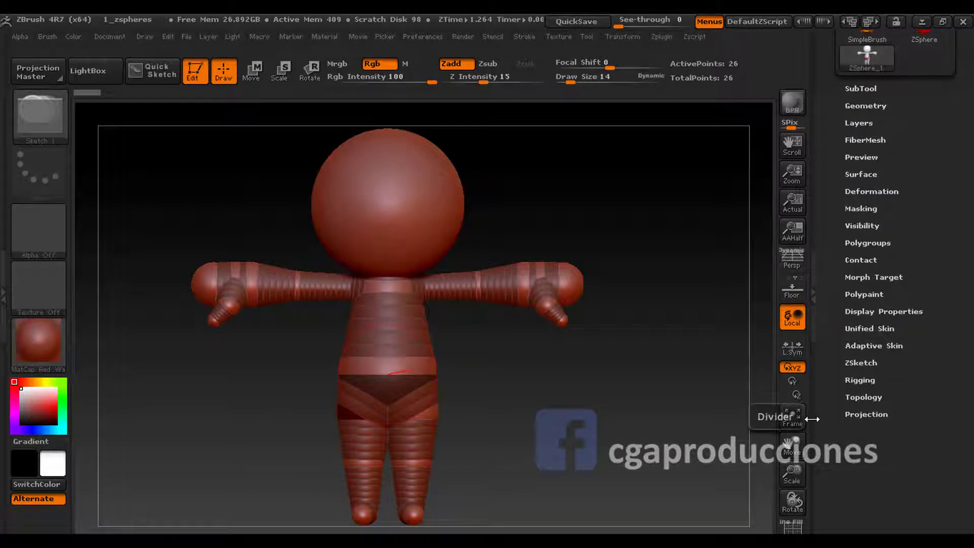
click(864, 345)
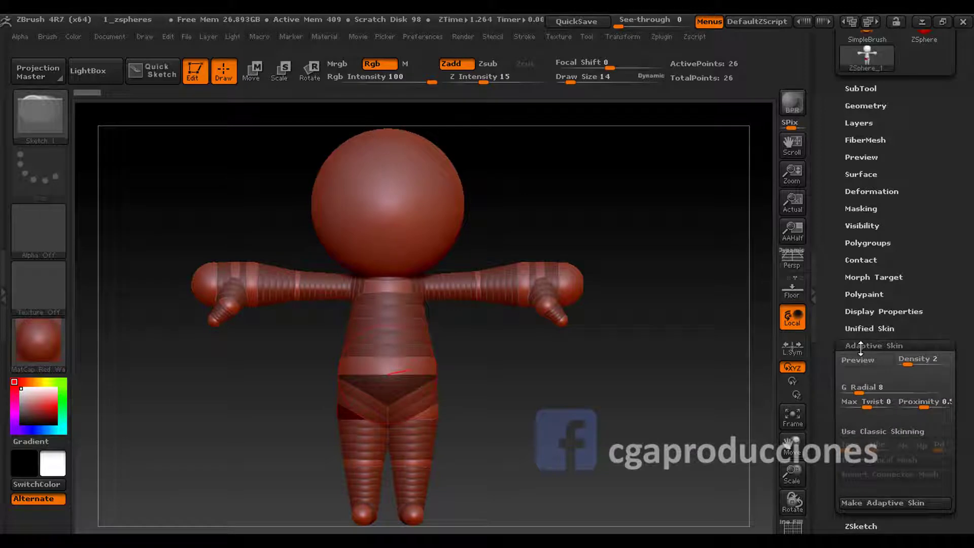
drag(825, 457, 835, 404)
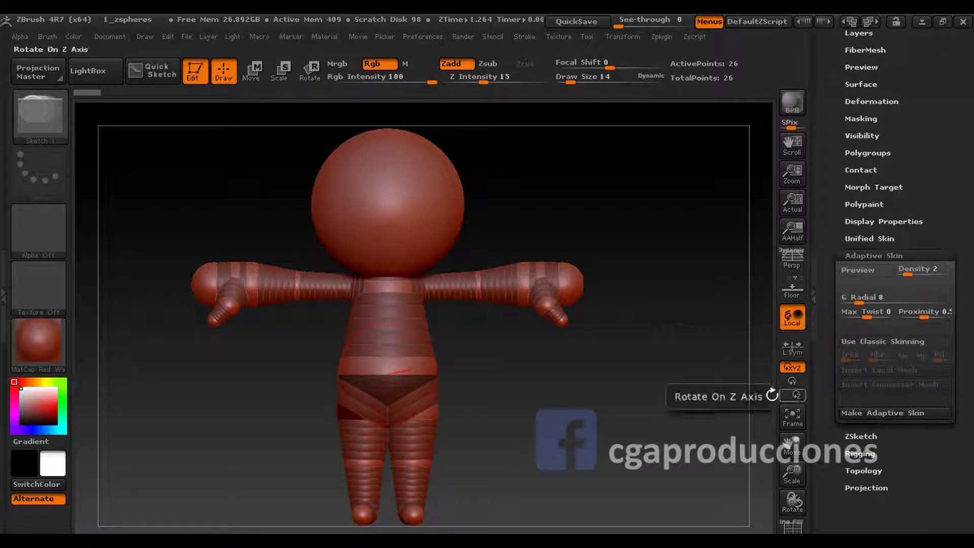
key(a)
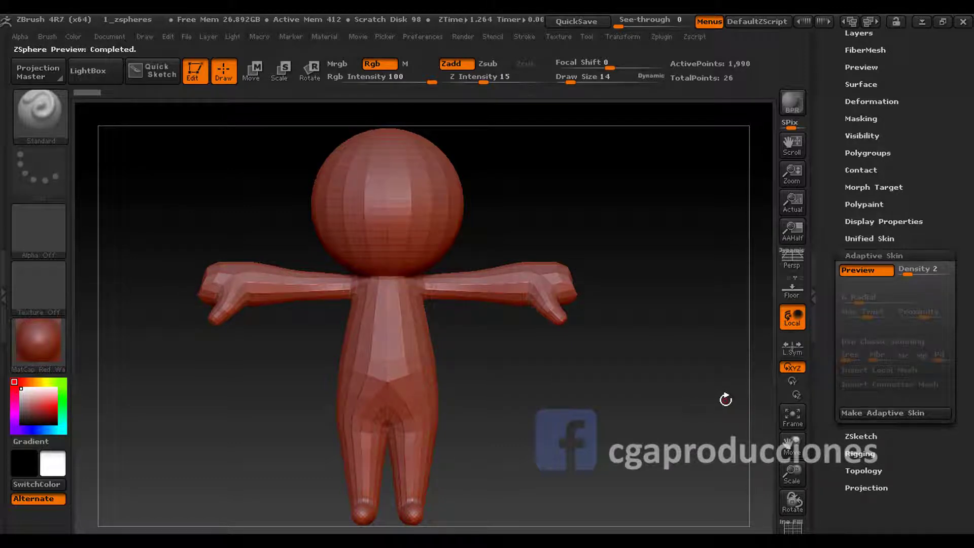
key(a)
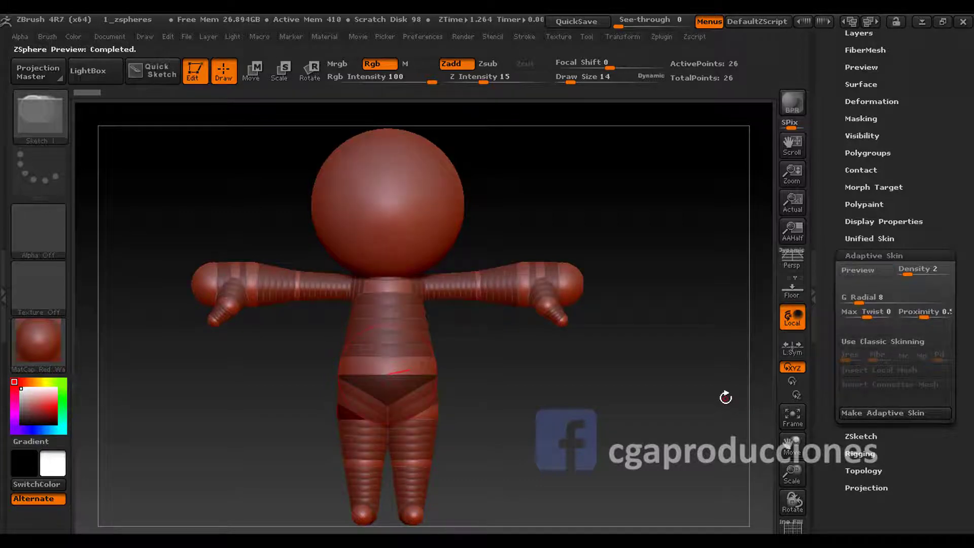
key(a)
key(a)
key(a)
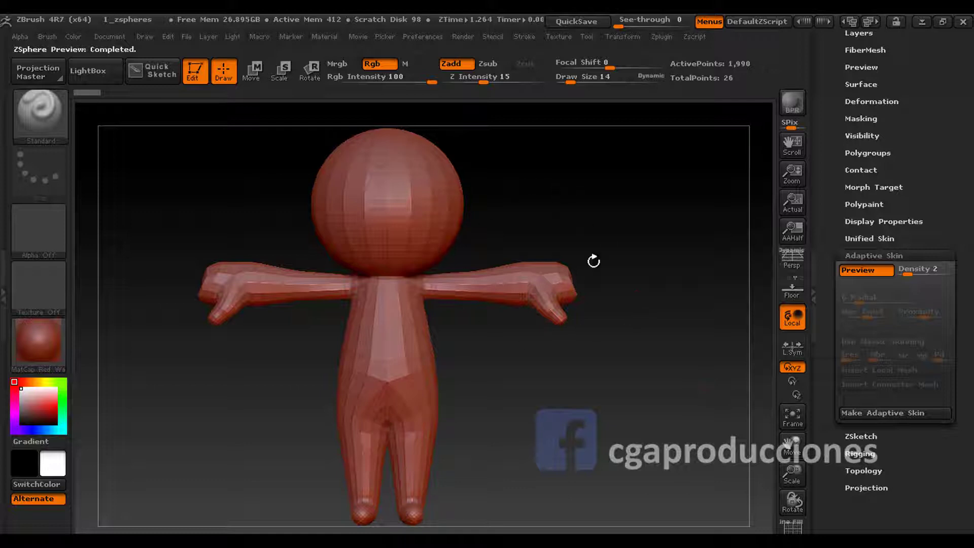
key(a)
key(a)
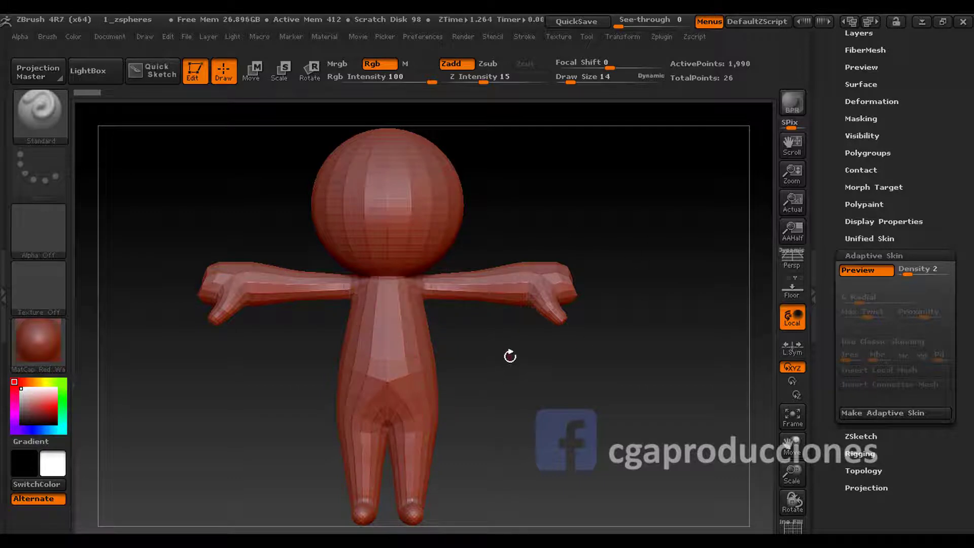
- Generate the Skin_ZSphere_1 adaptive skin mesh and enlarge the brush to 265
click(861, 414)
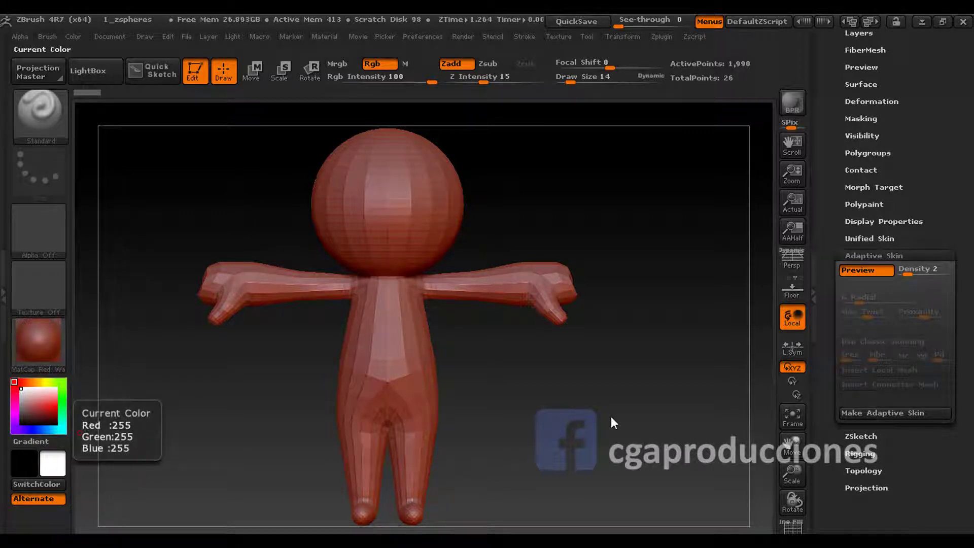
mouse_move(479, 337)
mouse_down()
mouse_move(449, 352)
mouse_move(537, 341)
mouse_move(476, 341)
mouse_up()
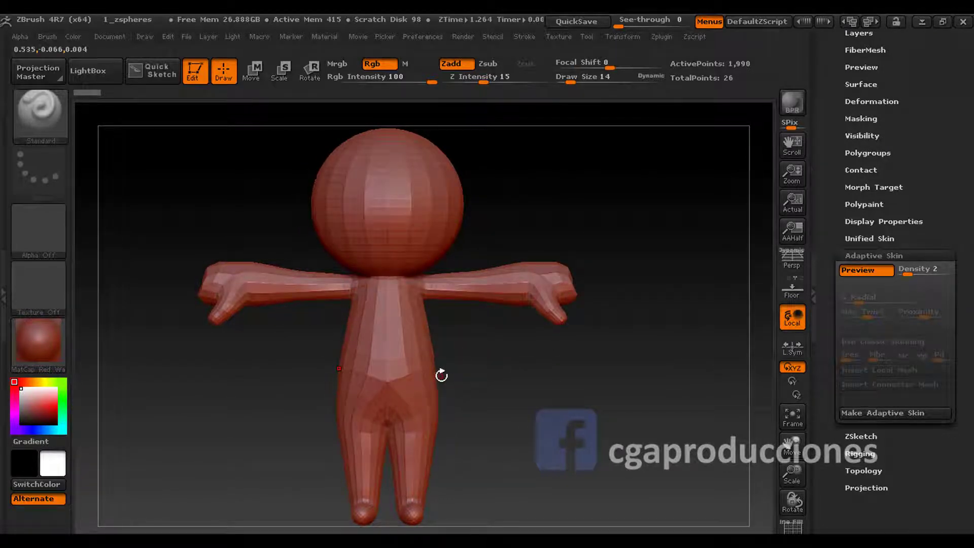
key(space)
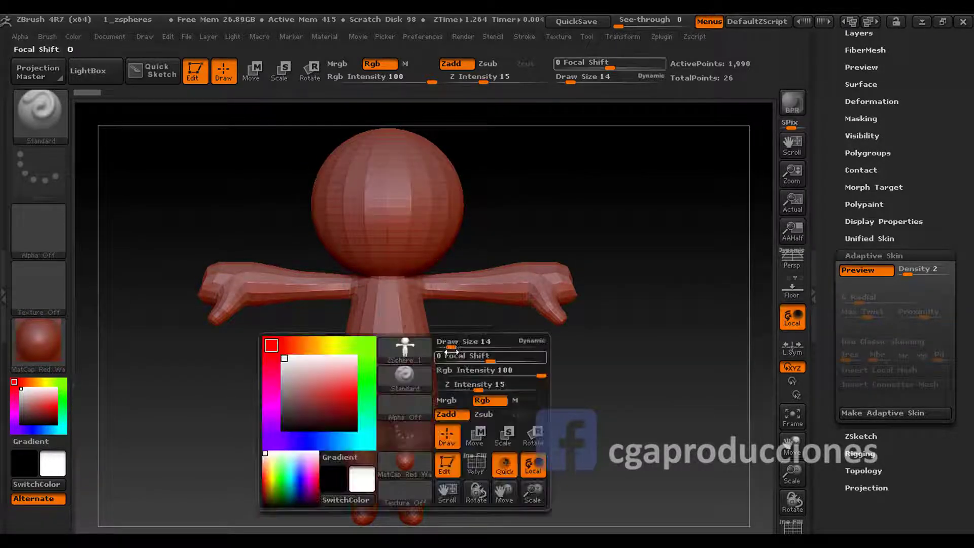
drag(451, 349, 488, 341)
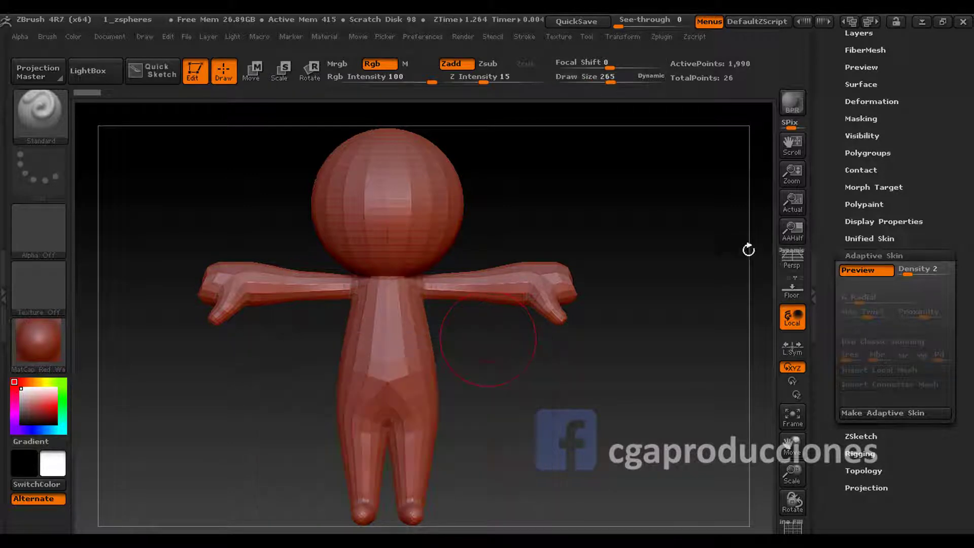
- Compare the ZSphere chain against its skin preview while zooming in and out
scroll(827, 305, up, 5)
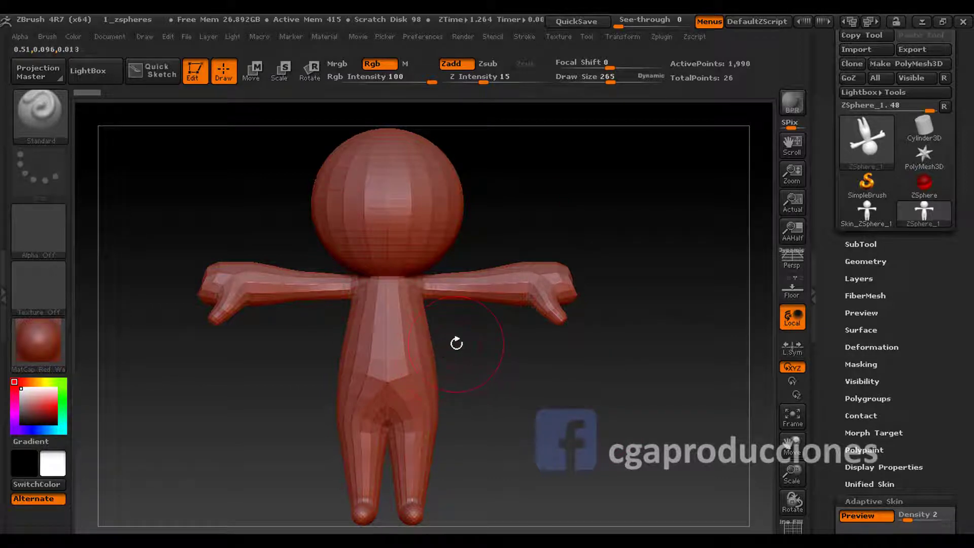
key(a)
key(a)
key(a)
key(a)
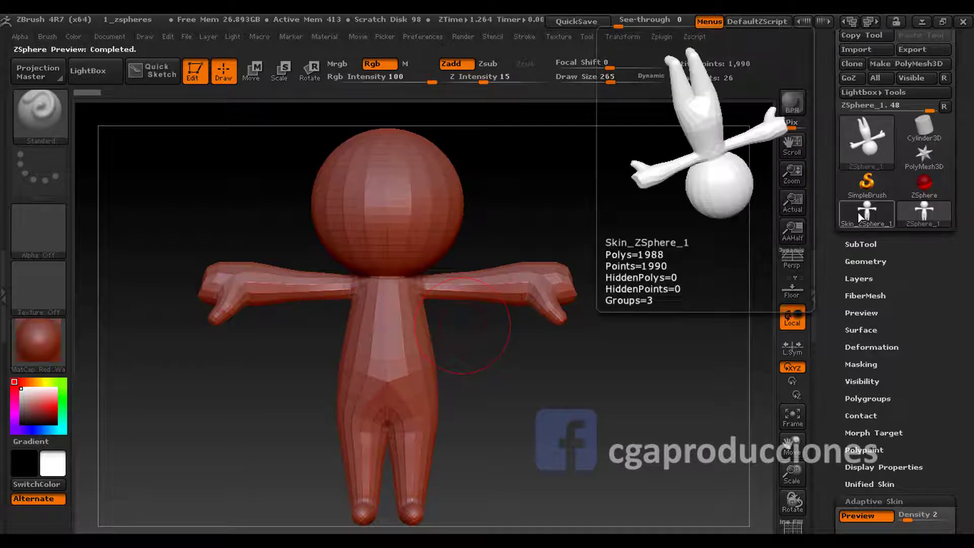
mouse_move(866, 213)
scroll(842, 312, down, 5)
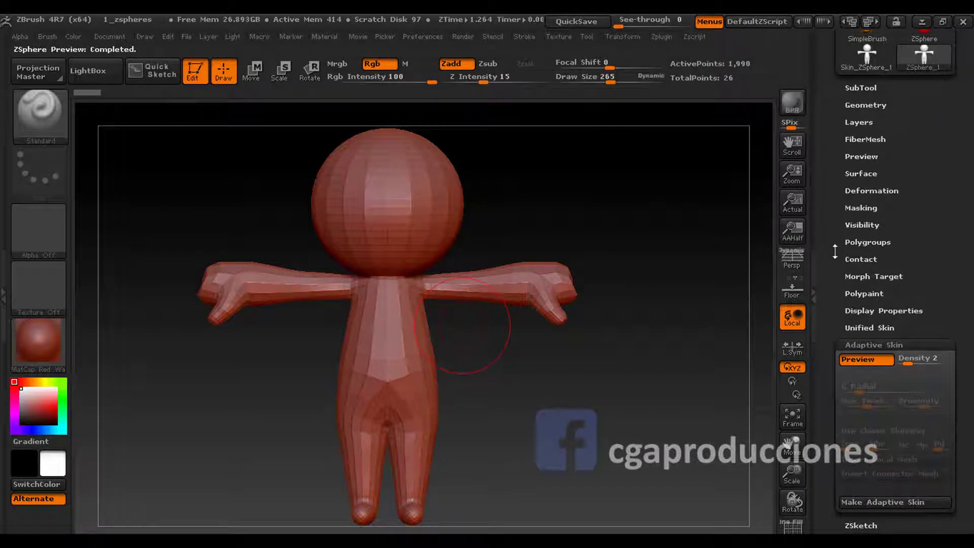
scroll(833, 192, up, 5)
- Switch to the Skin_ZSphere_1 mesh, zoom onto the head and torso, and set draw size 135
click(844, 145)
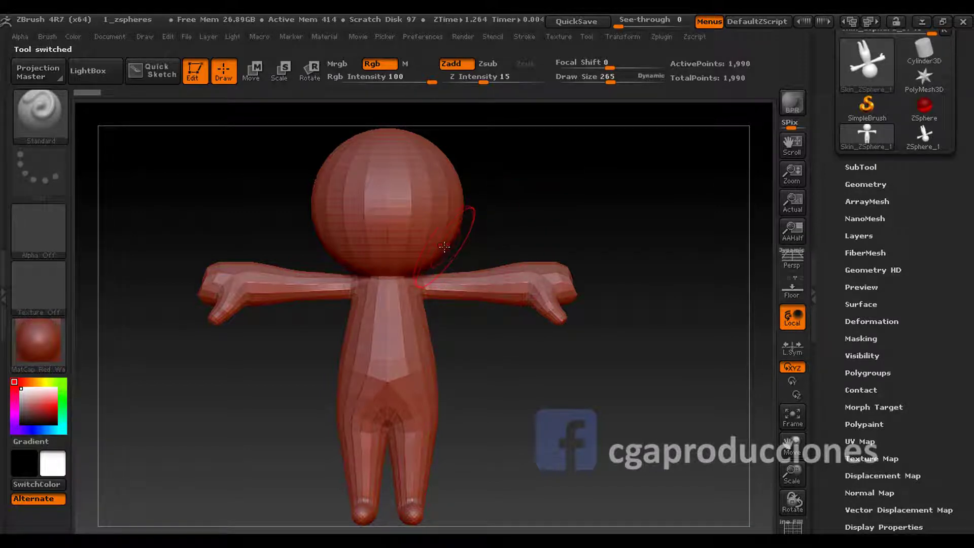
right_click(443, 232)
drag(454, 231, 443, 231)
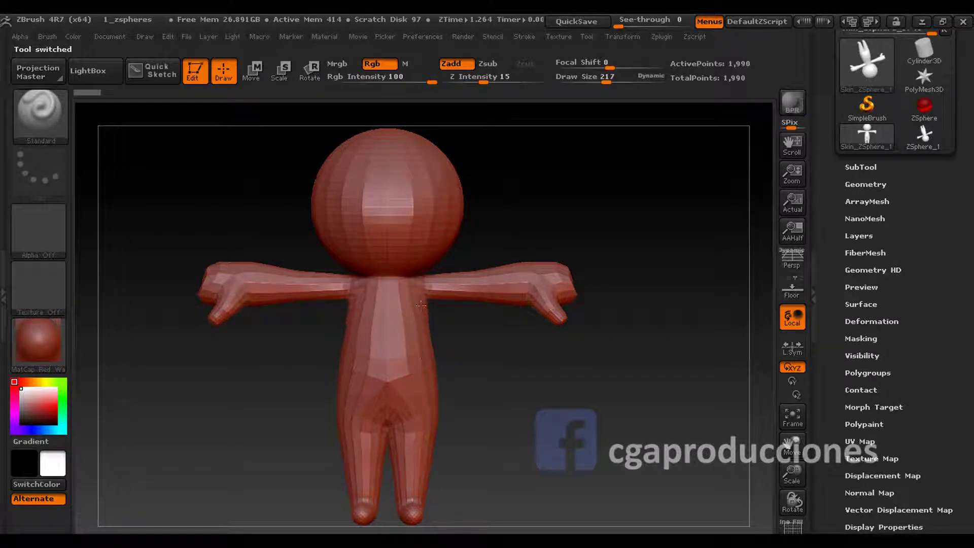
key(ctrl)
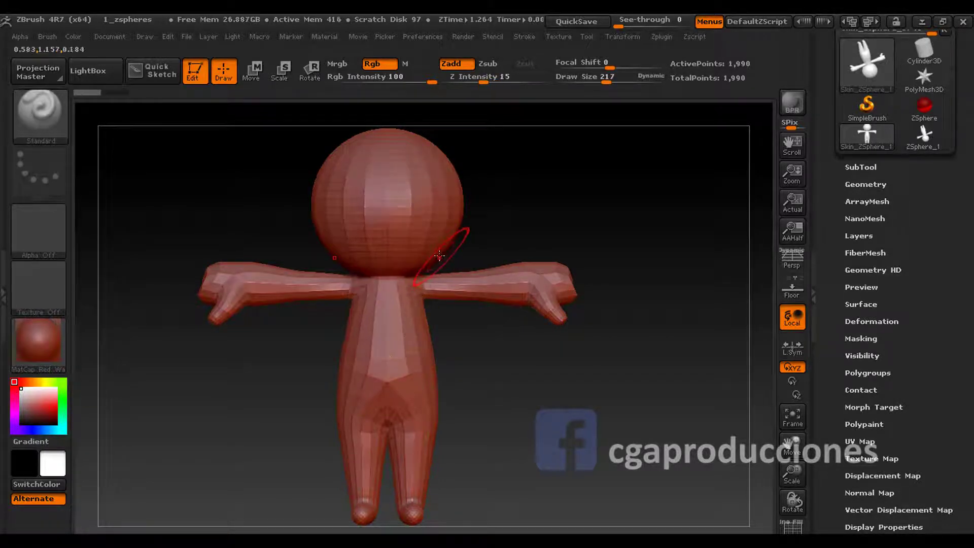
mouse_move(447, 246)
alt+mouse_down()
mouse_move(495, 383)
mouse_move(460, 244)
alt+mouse_up()
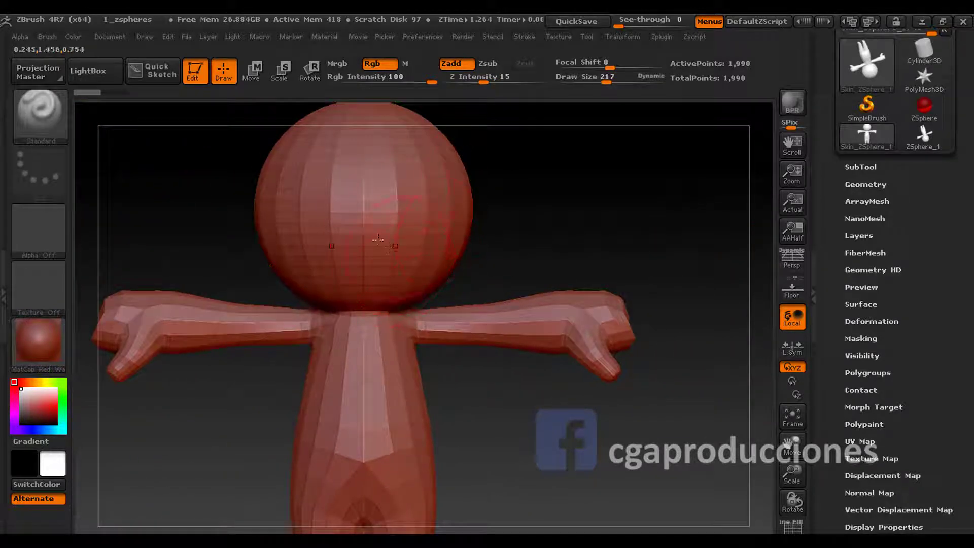
key(space)
drag(415, 210, 405, 209)
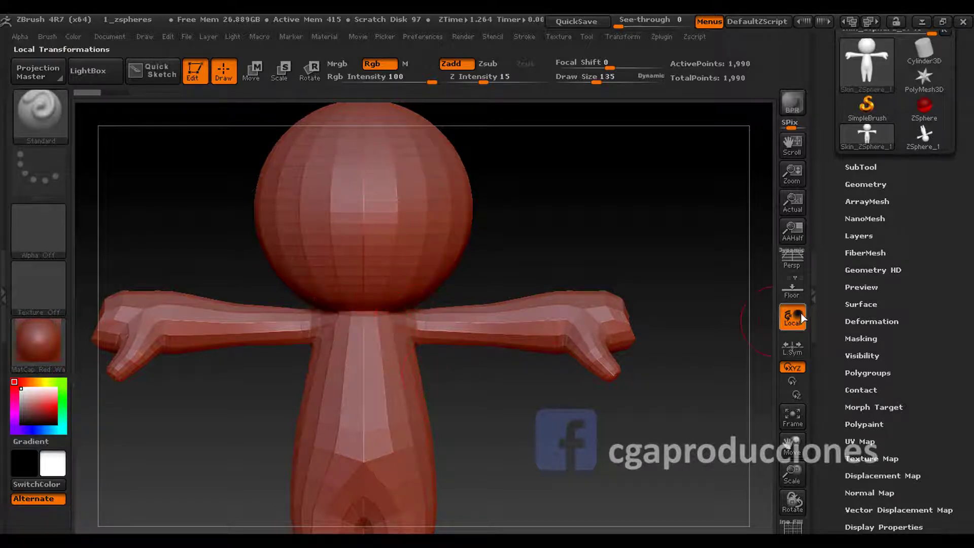
- Check the SubTool list, then show the Geometry sub-palette
click(857, 170)
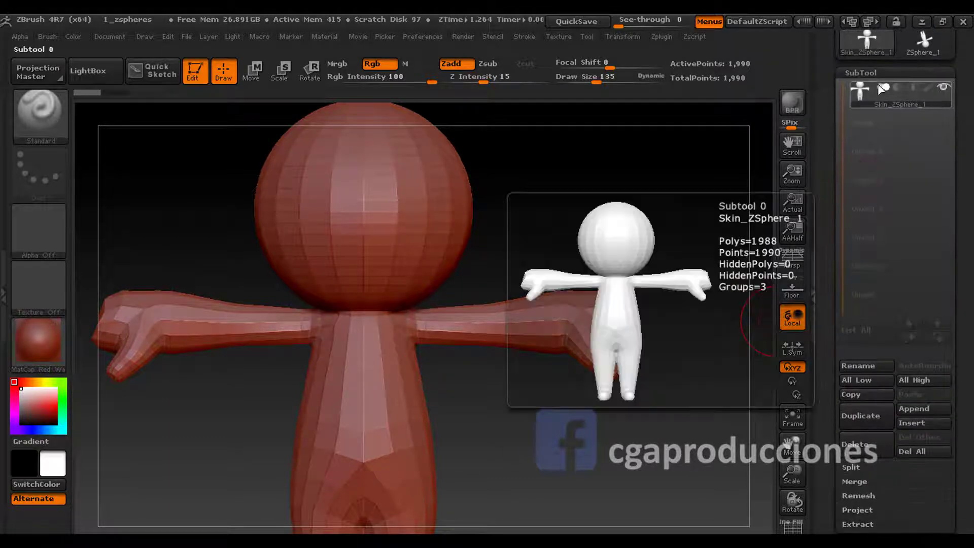
click(861, 74)
click(862, 91)
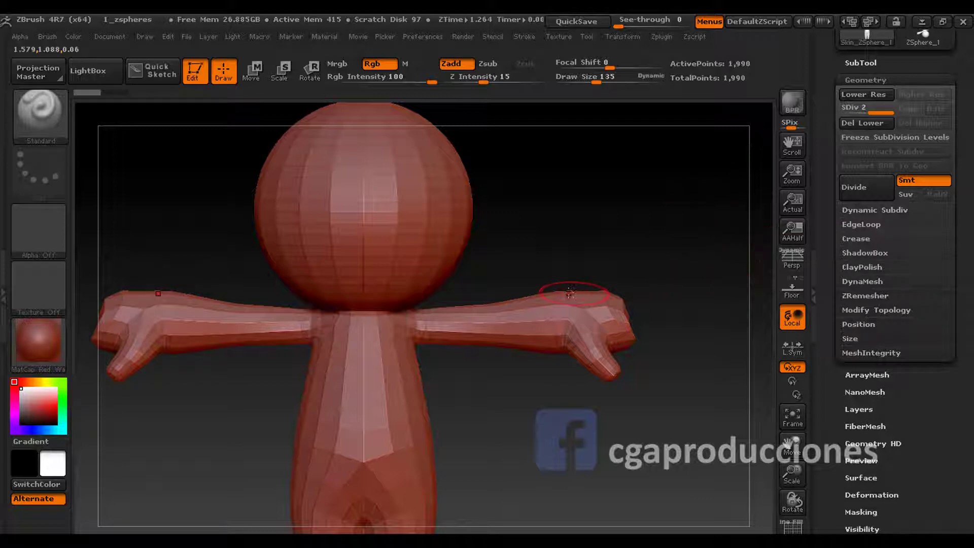
- Select the Move brush with draw size 302
alt+drag(583, 254, 456, 263)
click(34, 126)
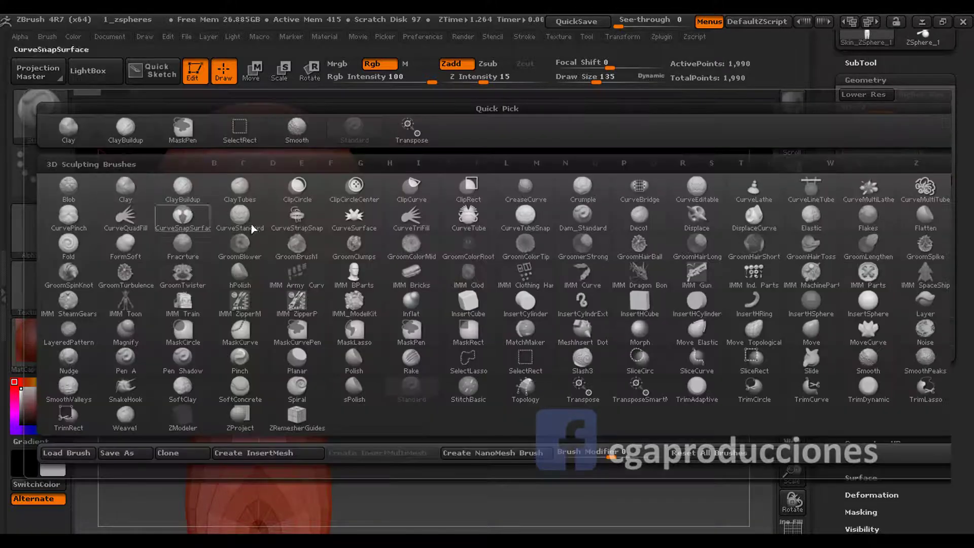
key(m)
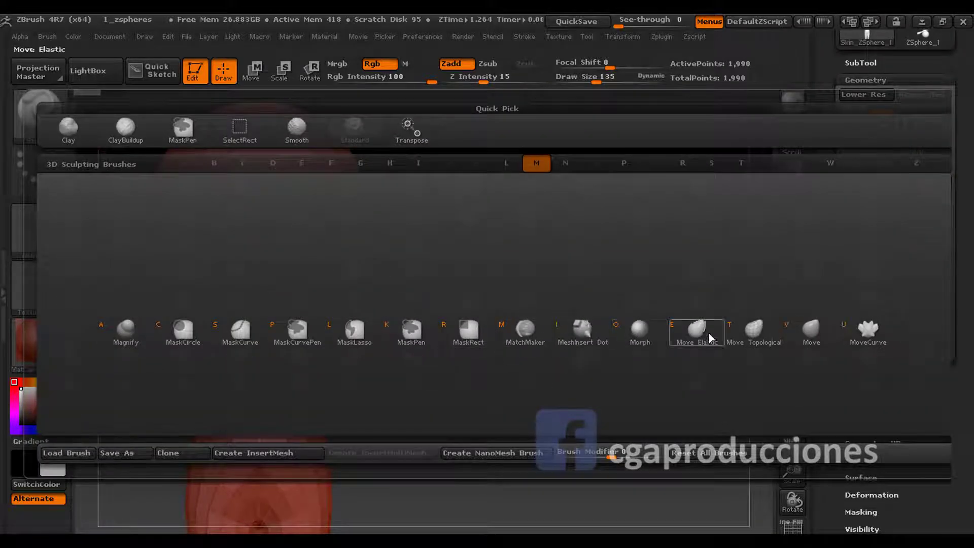
click(811, 329)
key(space)
drag(445, 315, 463, 315)
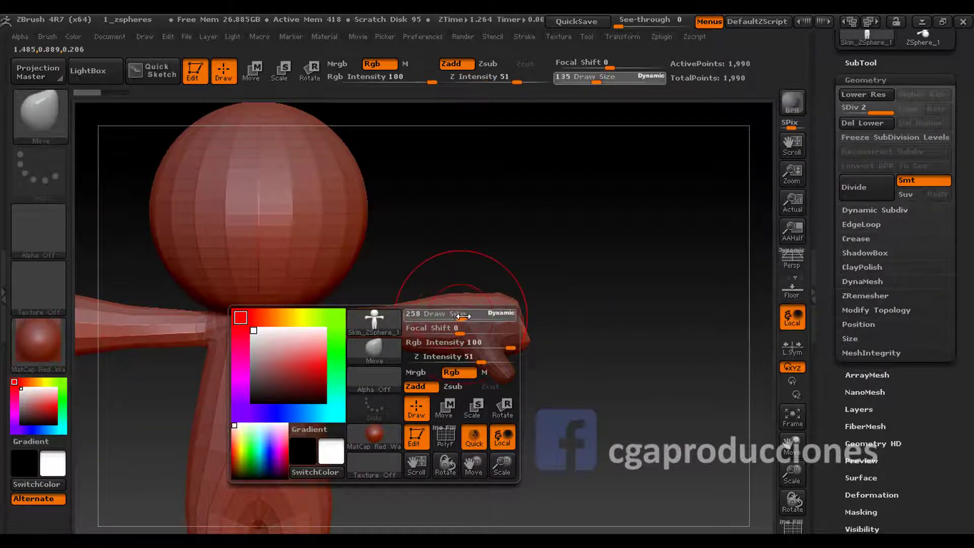
- Test-stretch the hand outward with the Move brush, then undo it
drag(507, 243, 489, 348)
drag(523, 313, 665, 327)
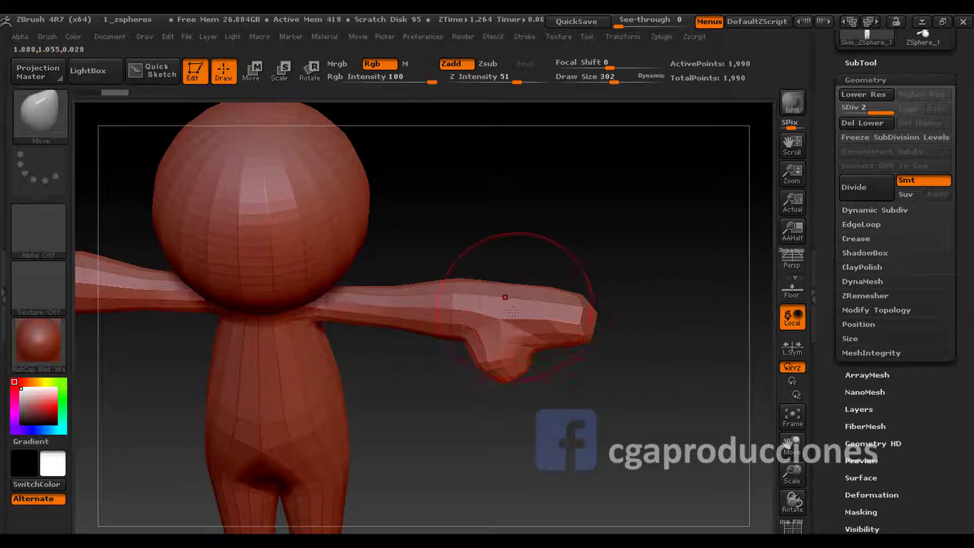
mouse_move(539, 264)
alt+mouse_down()
mouse_move(514, 335)
mouse_move(452, 289)
mouse_move(504, 326)
mouse_move(537, 278)
mouse_move(500, 278)
alt+mouse_up()
key(ctrl+z)
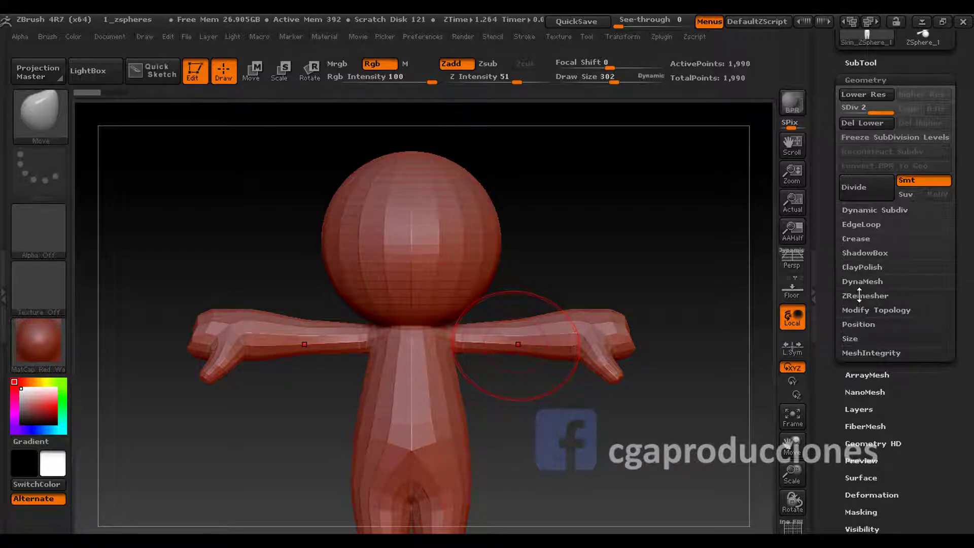
- Try DynaMesh at resolution 128, declining and then accepting frozen subdivision levels
click(867, 280)
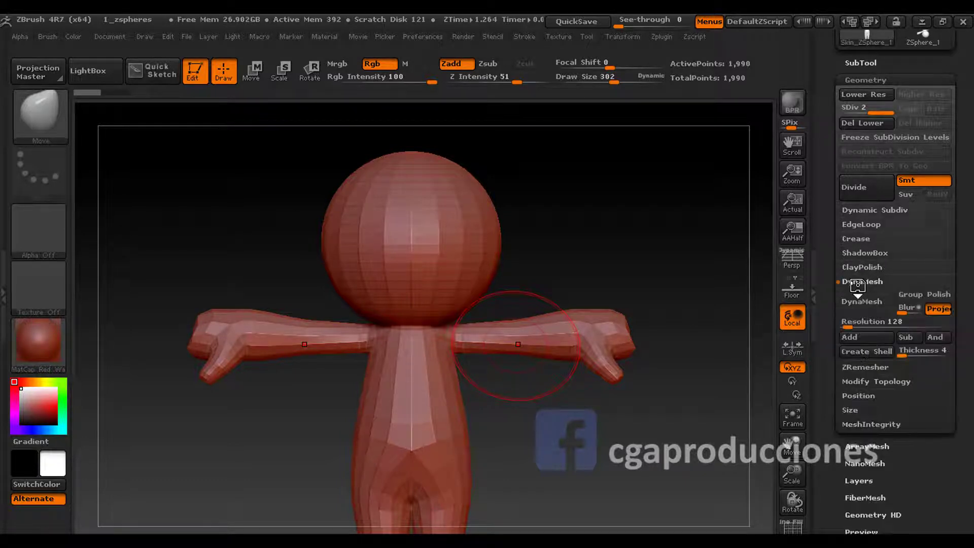
drag(833, 314, 832, 290)
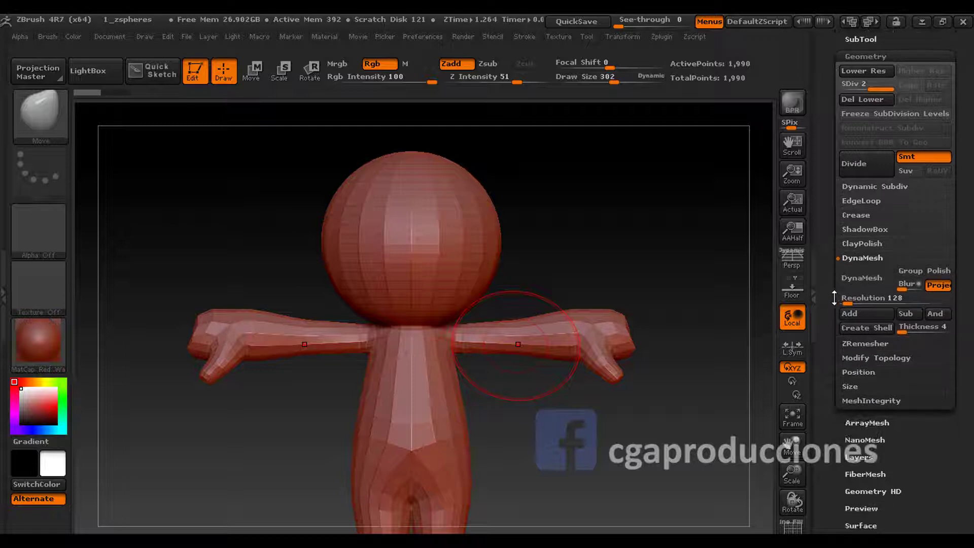
click(862, 278)
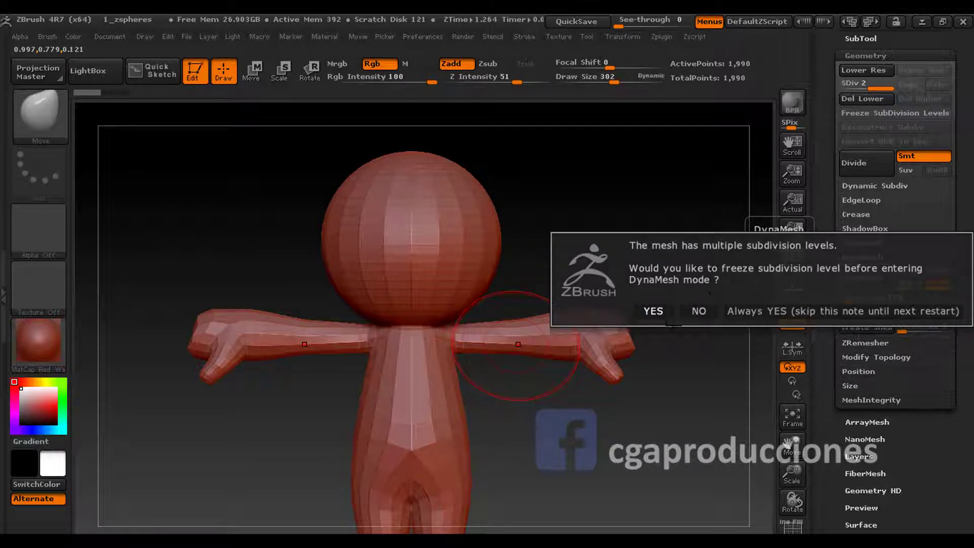
click(699, 311)
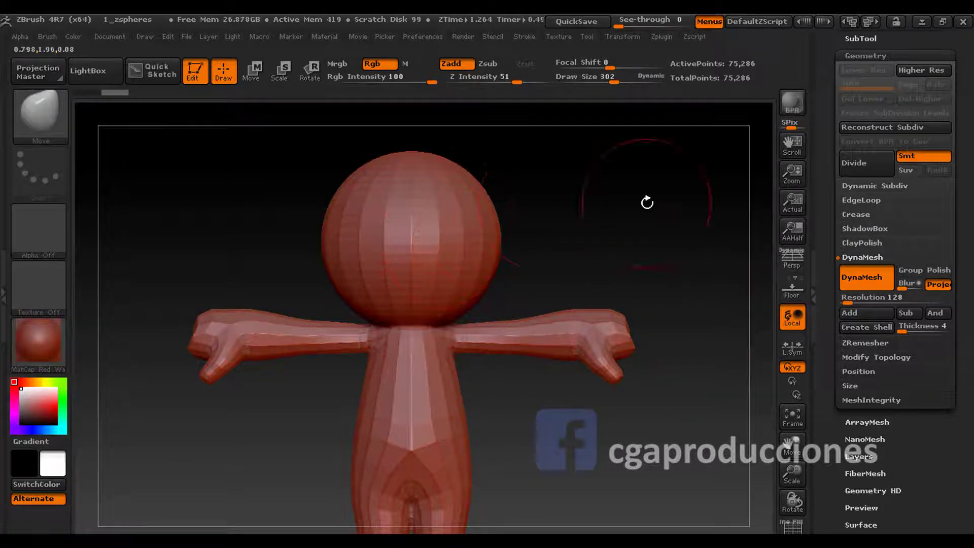
key(ctrl+z)
click(862, 277)
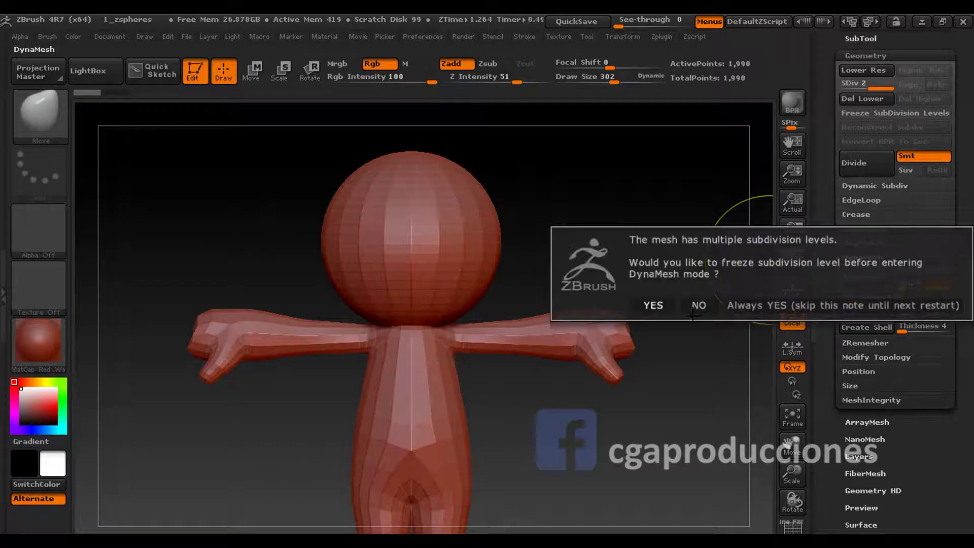
click(654, 305)
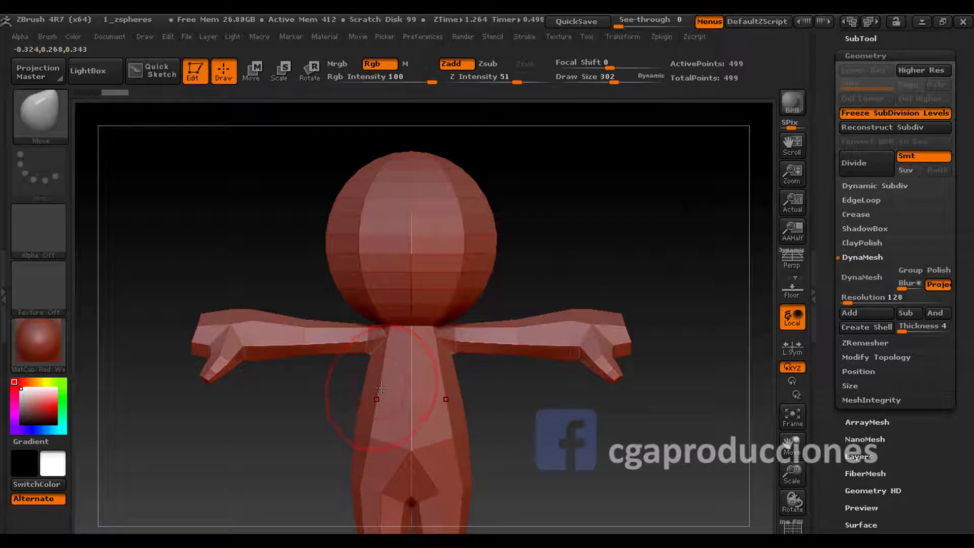
- Redo the DynaMesh without freezing subdivisions, reaching 75,286 points, and set draw size 162
key(ctrl)
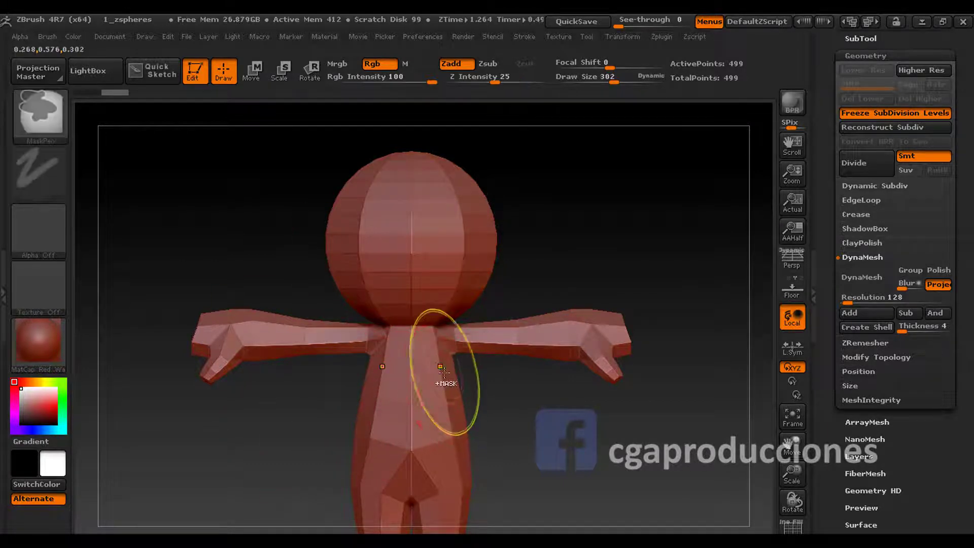
key(ctrl+d)
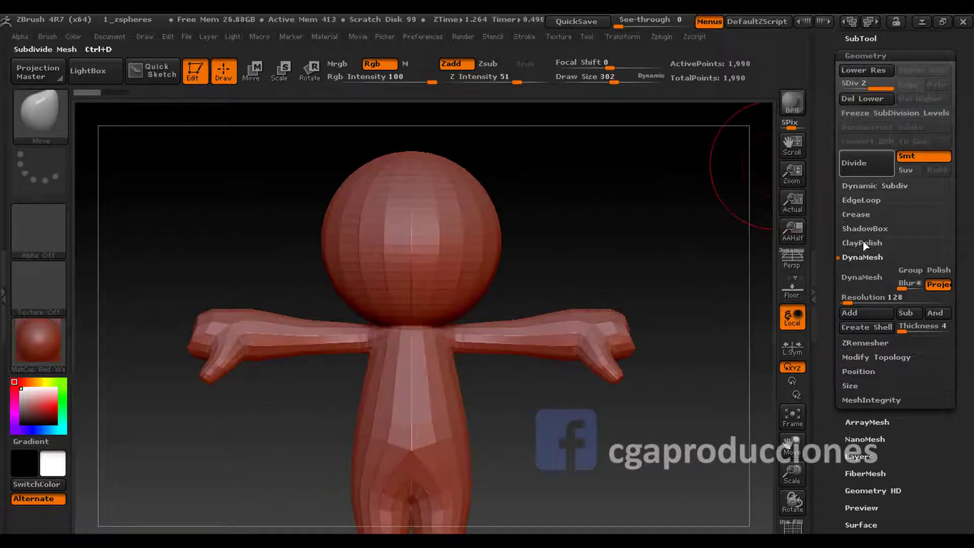
click(862, 277)
click(698, 308)
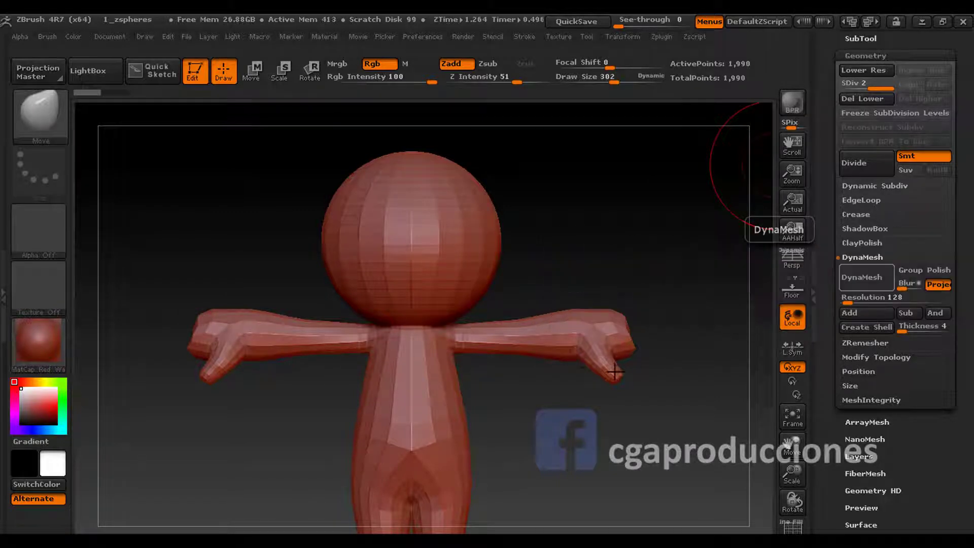
key(space)
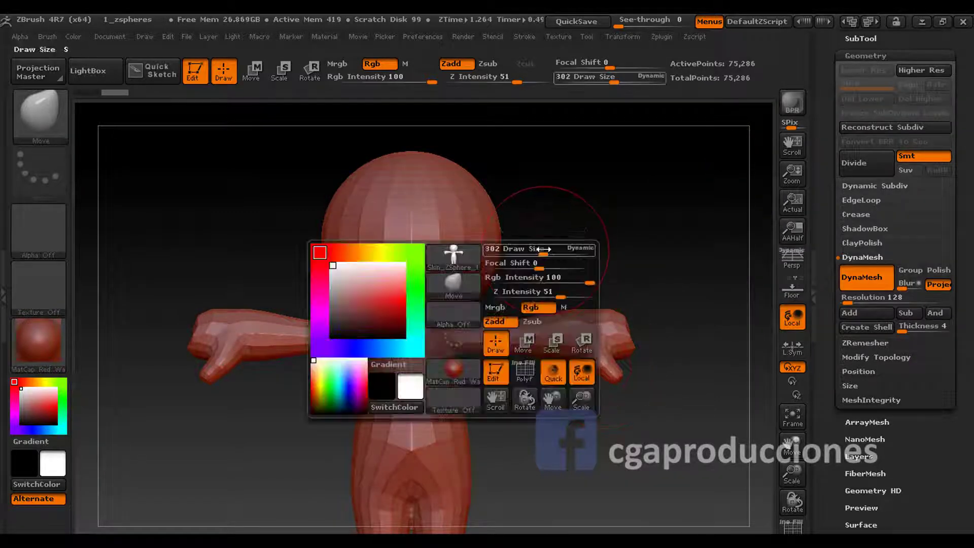
drag(543, 249, 522, 249)
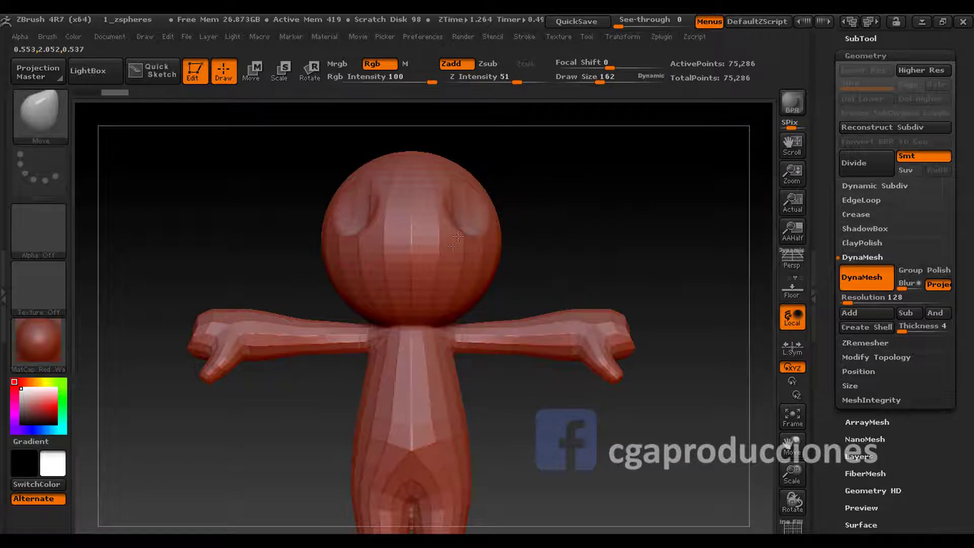
click(51, 134)
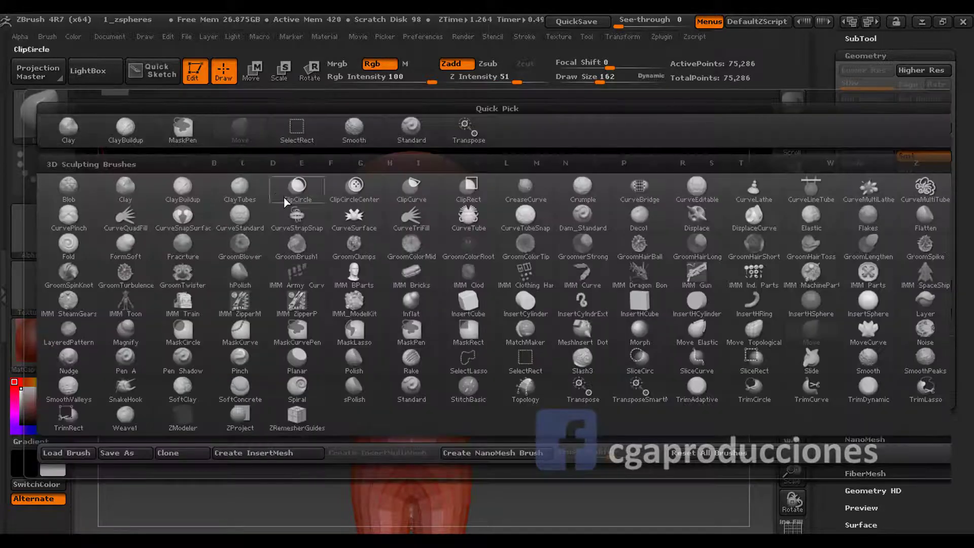
- Select the Standard brush, try mirrored bulges on the lower head, then undo them
key(s)
click(409, 388)
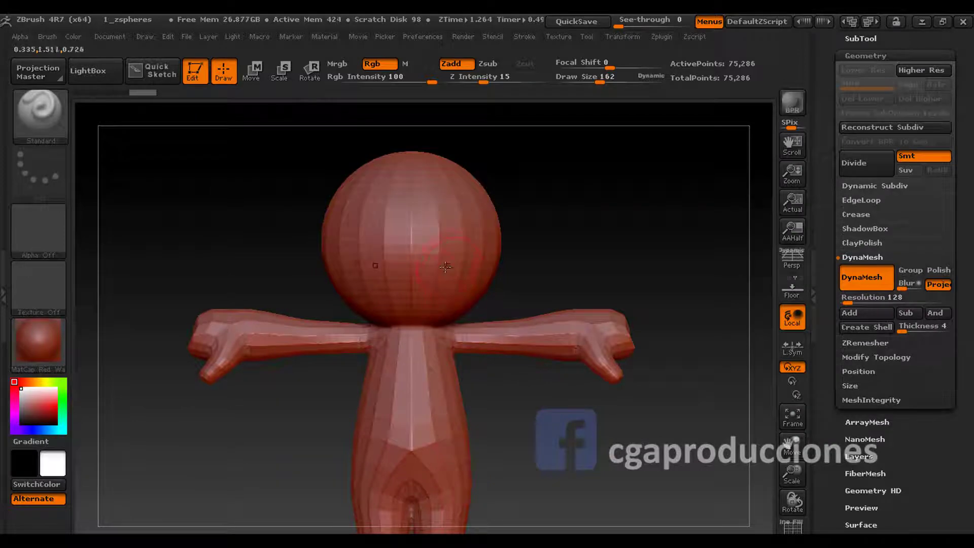
key(space)
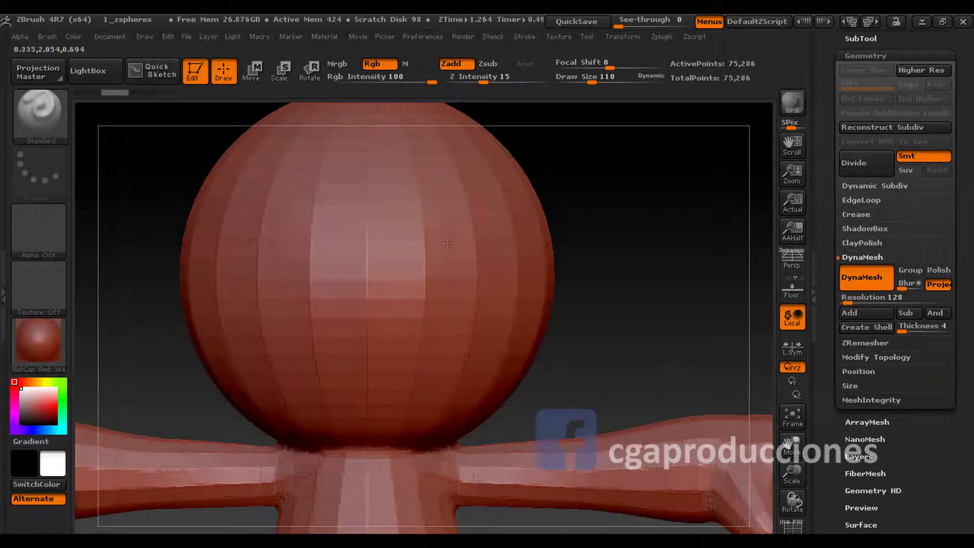
drag(475, 83, 527, 85)
mouse_move(459, 193)
mouse_down()
mouse_move(465, 264)
mouse_move(447, 296)
mouse_up()
mouse_move(495, 233)
mouse_down()
mouse_move(457, 355)
mouse_move(429, 282)
mouse_up()
key(ctrl+z)
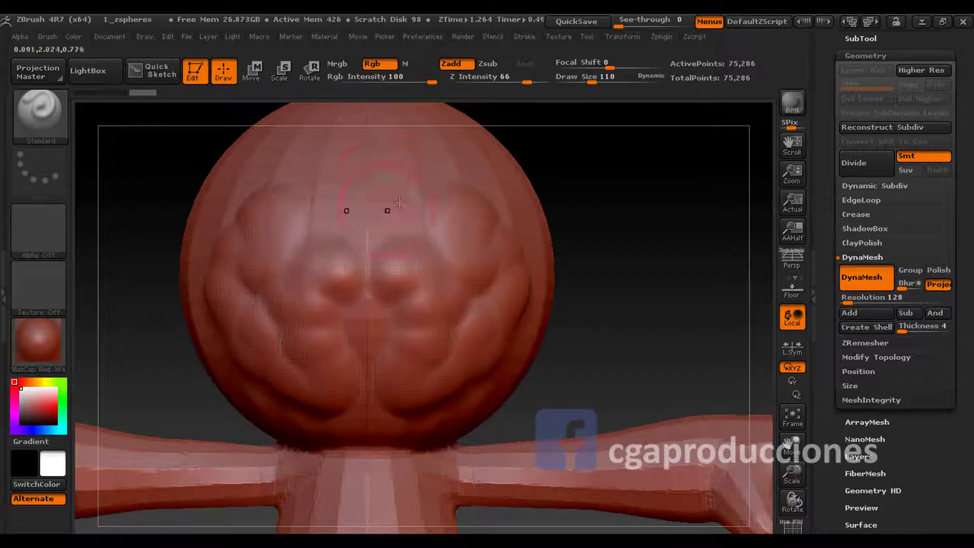
key(ctrl+z)
key(ctrl+z)
key(ctrl+z)
- Smooth the faceting on the head and along both arms with a large soft brush
mouse_move(385, 253)
mouse_down()
mouse_move(443, 171)
mouse_move(421, 148)
mouse_move(487, 170)
mouse_up()
key(space)
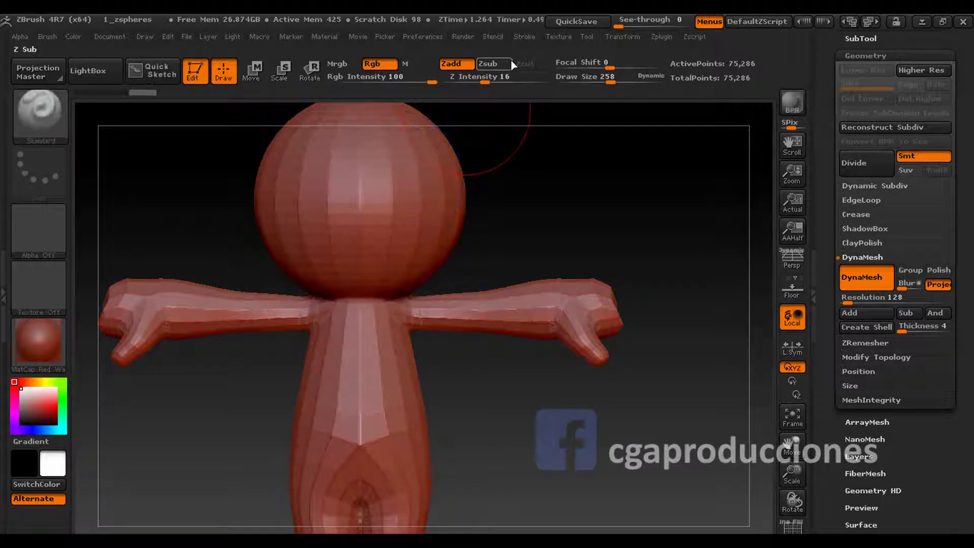
shift+drag(381, 244, 408, 255)
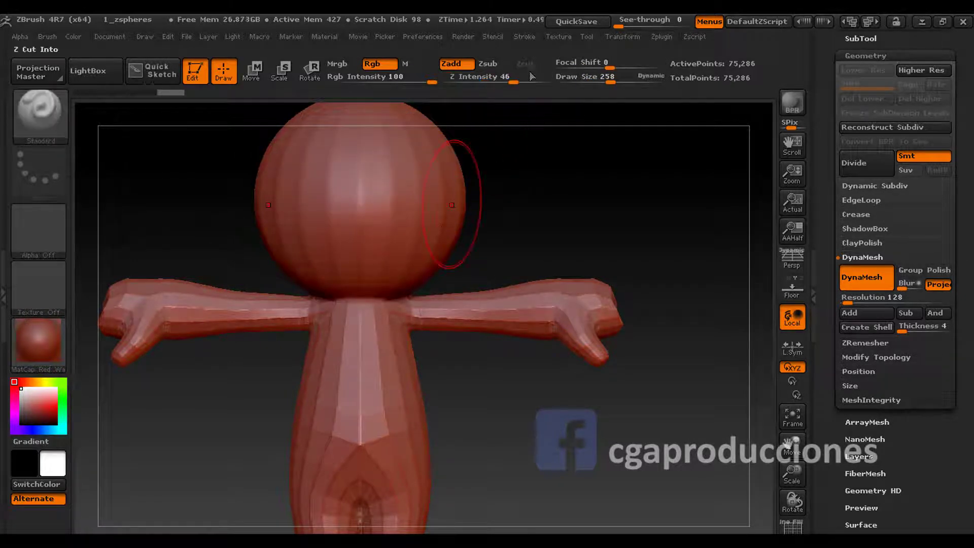
shift+drag(357, 165, 399, 221)
shift+drag(421, 305, 592, 297)
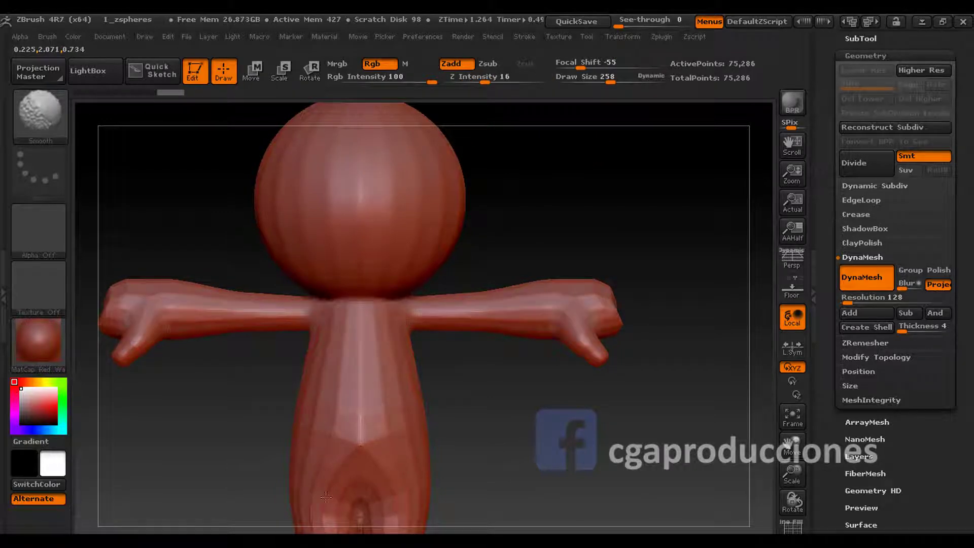
- Set draw size to 58 and sculpt two mirrored ridges on the head
mouse_move(360, 434)
alt+right_down()
mouse_move(360, 406)
mouse_move(475, 451)
alt+right_up()
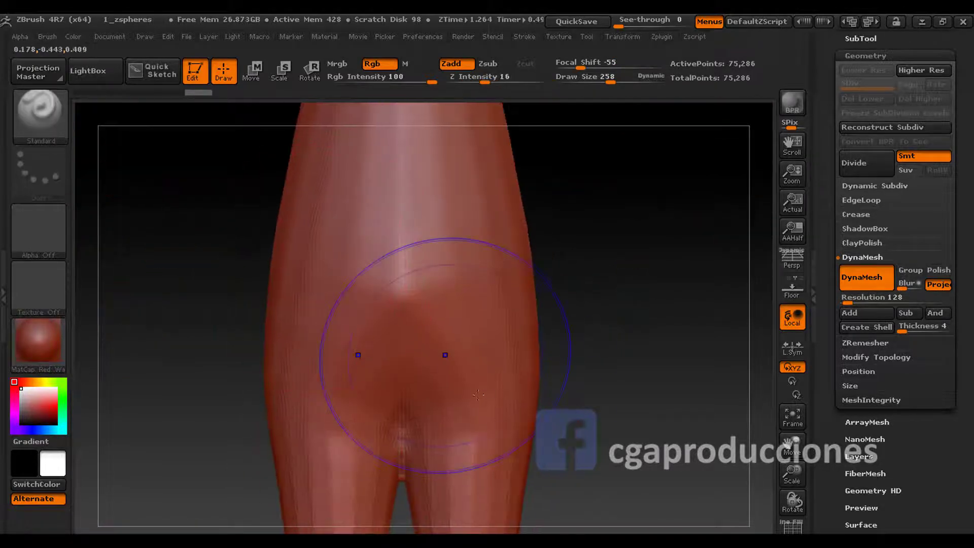
key(space)
drag(457, 297, 437, 296)
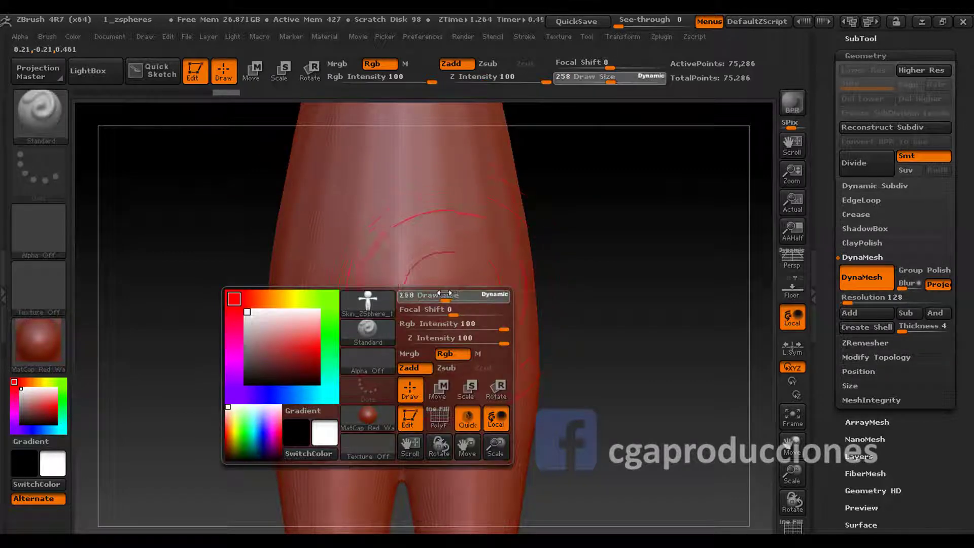
mouse_move(449, 225)
right_down()
mouse_move(482, 223)
mouse_move(467, 264)
mouse_move(528, 217)
right_up()
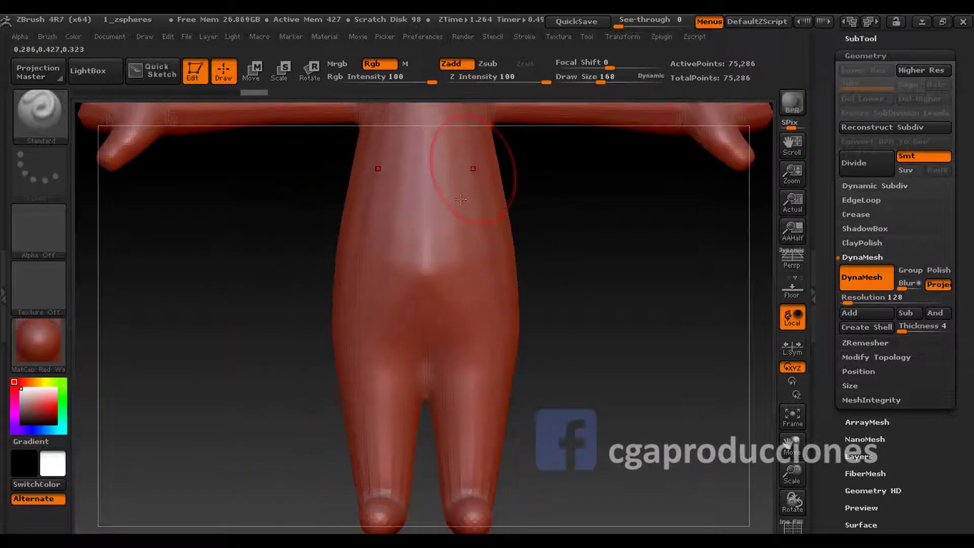
key(space)
drag(507, 231, 487, 231)
drag(436, 168, 442, 127)
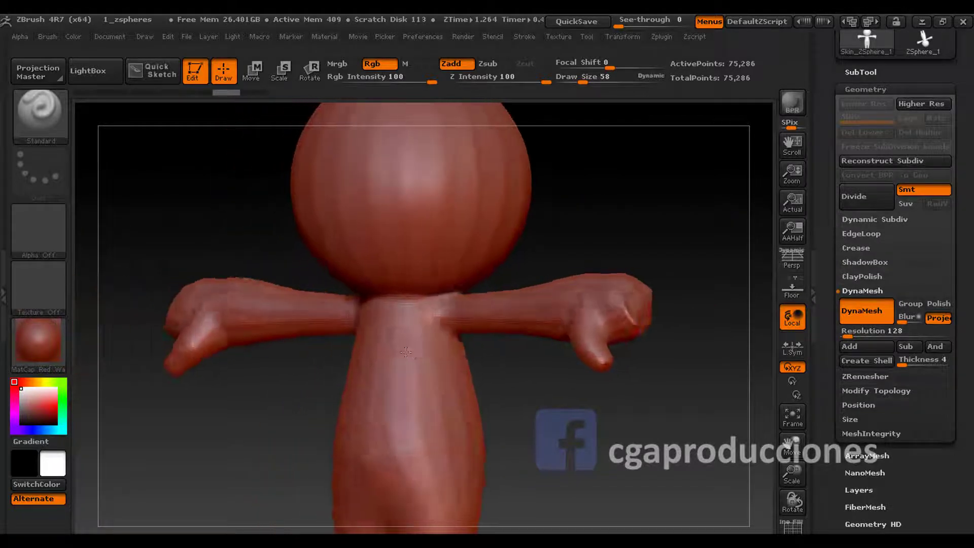
- Undo the mirrored ridge strokes, leaving DynaMesh Resolution at 128
mouse_move(440, 361)
mouse_down()
mouse_move(398, 231)
mouse_move(449, 289)
mouse_up()
key(ctrl+space)
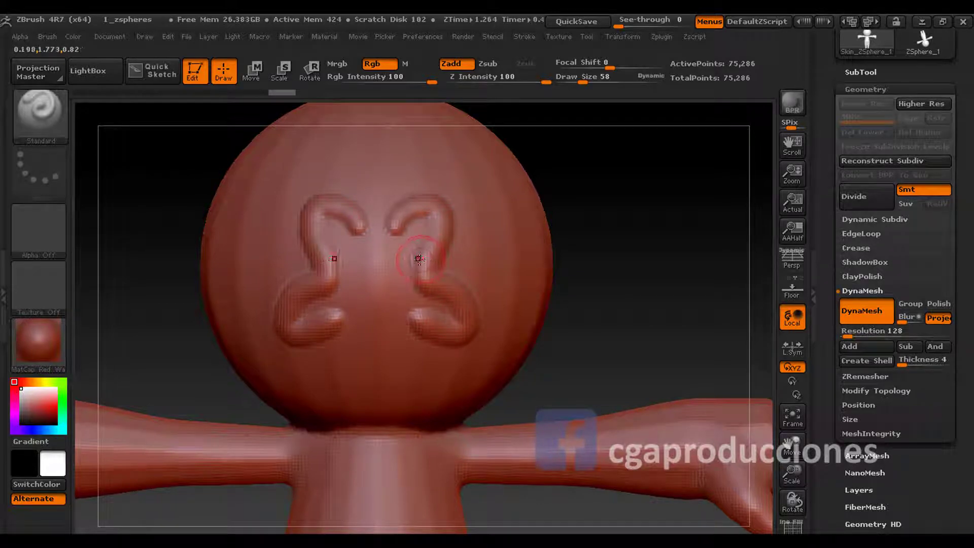
key(ctrl+z)
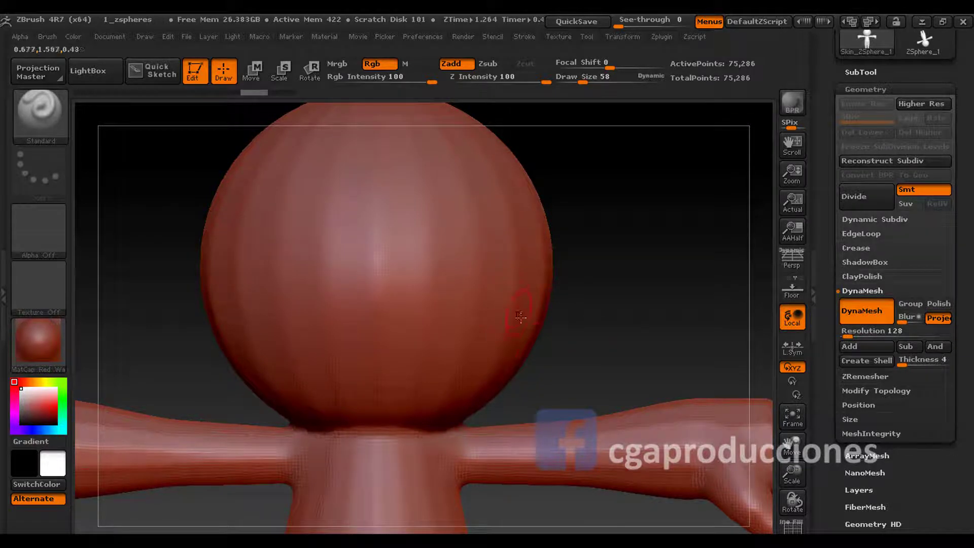
click(862, 331)
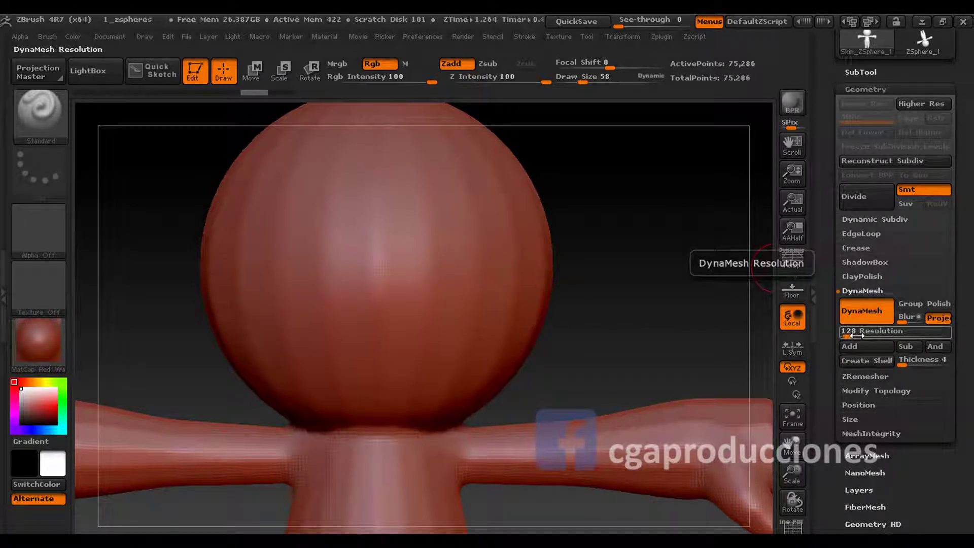
- Set DynaMesh Resolution to 296 and remesh the character to 395,571 points
click(848, 331)
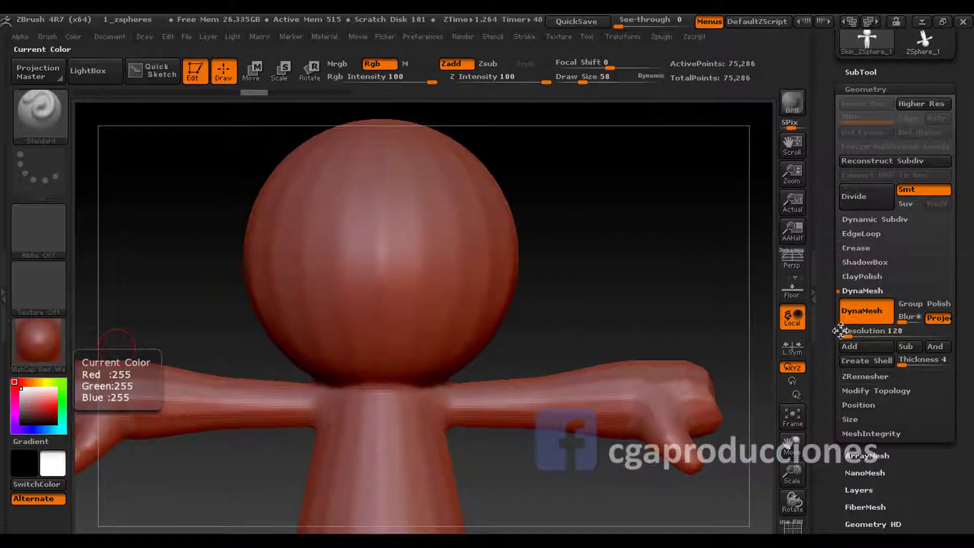
text(240 Resolution)
key(Return)
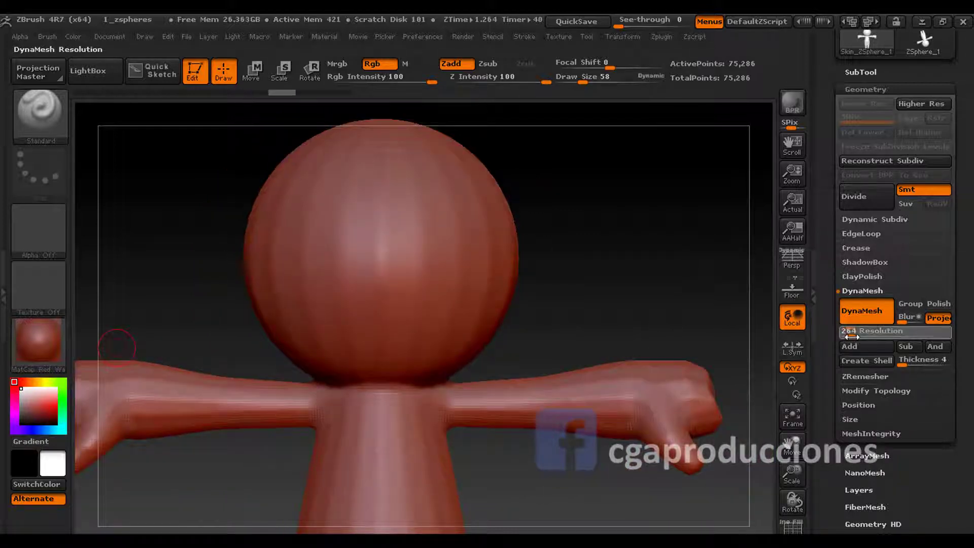
click(852, 336)
text(296)
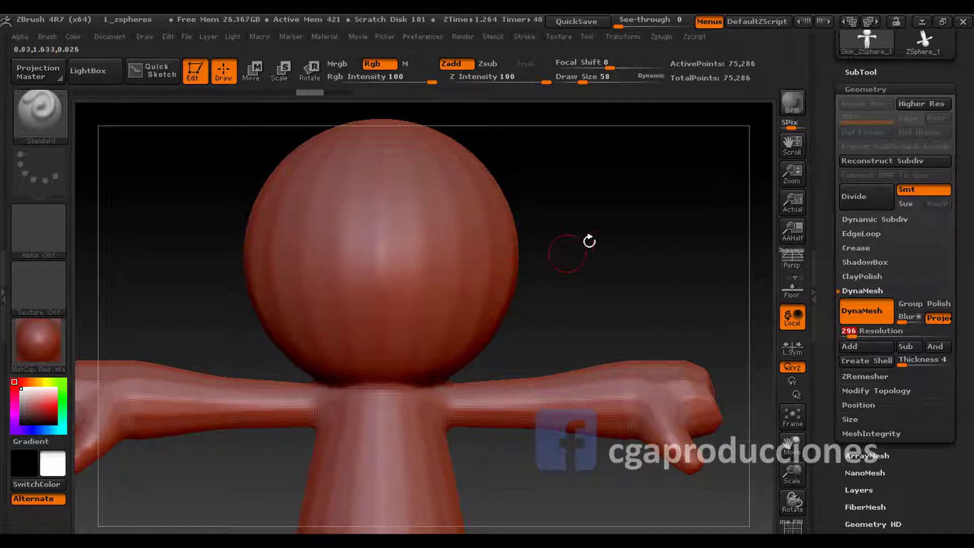
key(ctrl)
ctrl+drag(633, 165, 725, 266)
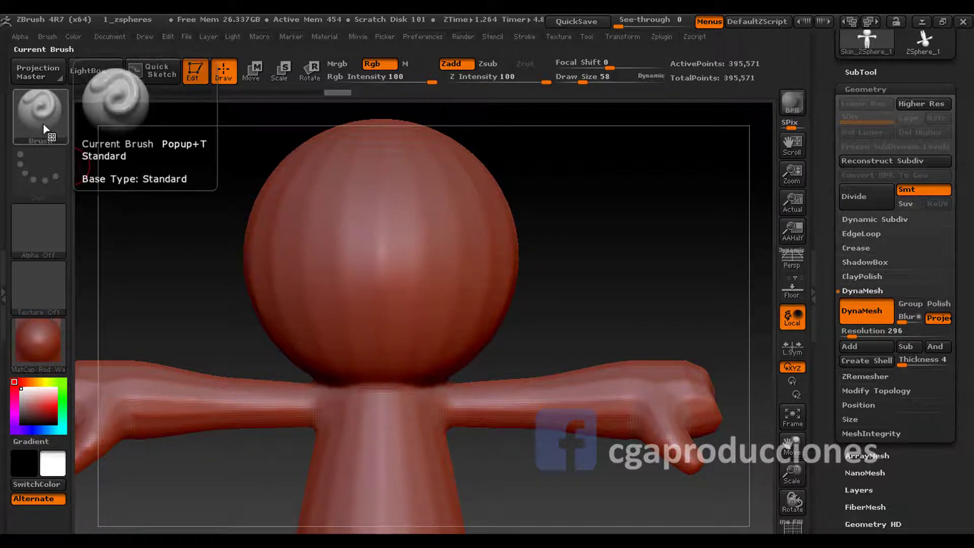
- Select the Move brush at size 458, test a head stretch, then undo it
click(48, 136)
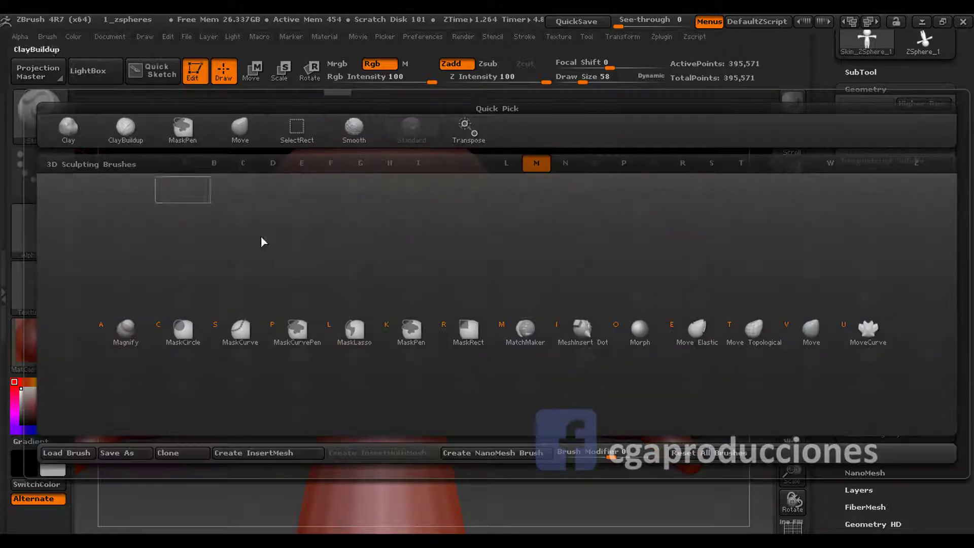
click(812, 330)
key(space)
drag(442, 262, 462, 261)
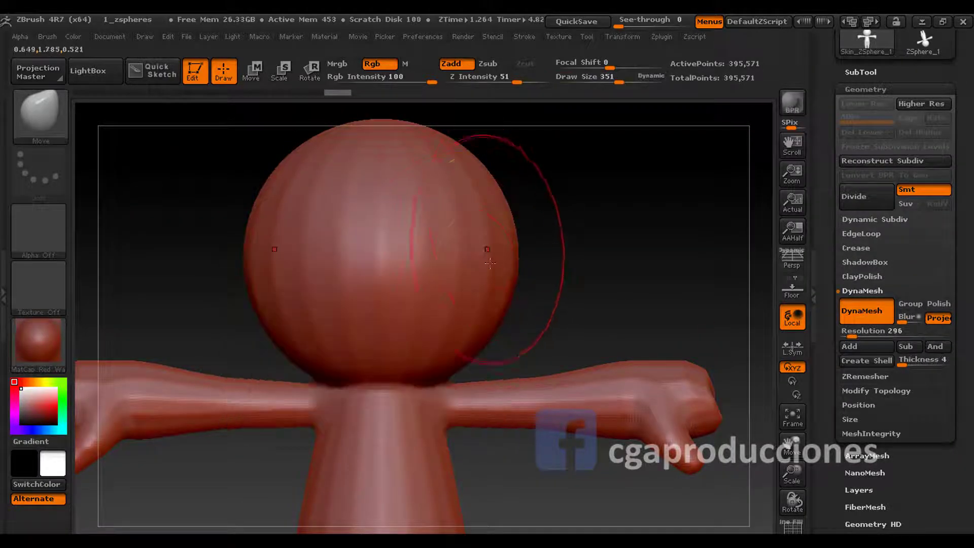
drag(629, 355, 529, 355)
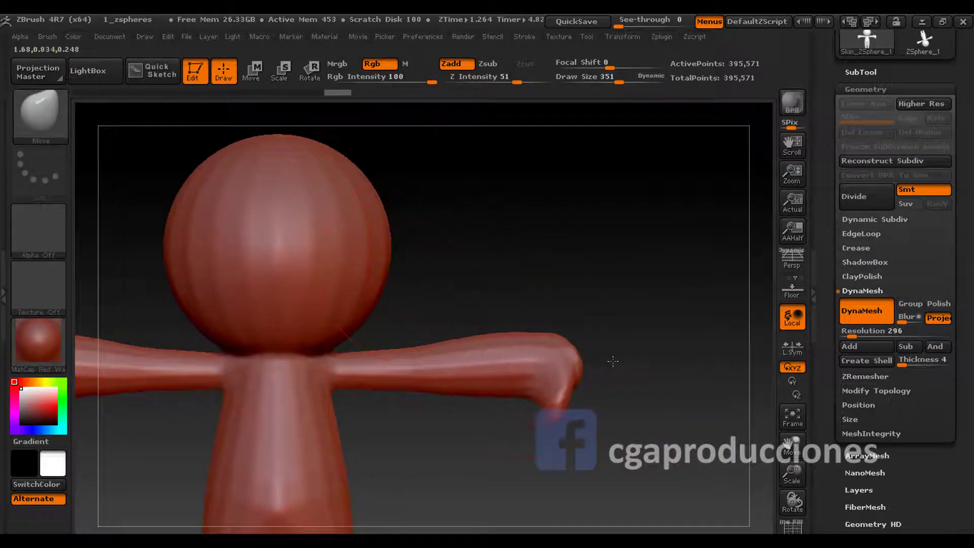
key(space)
drag(373, 231, 632, 200)
key(ctrl+z)
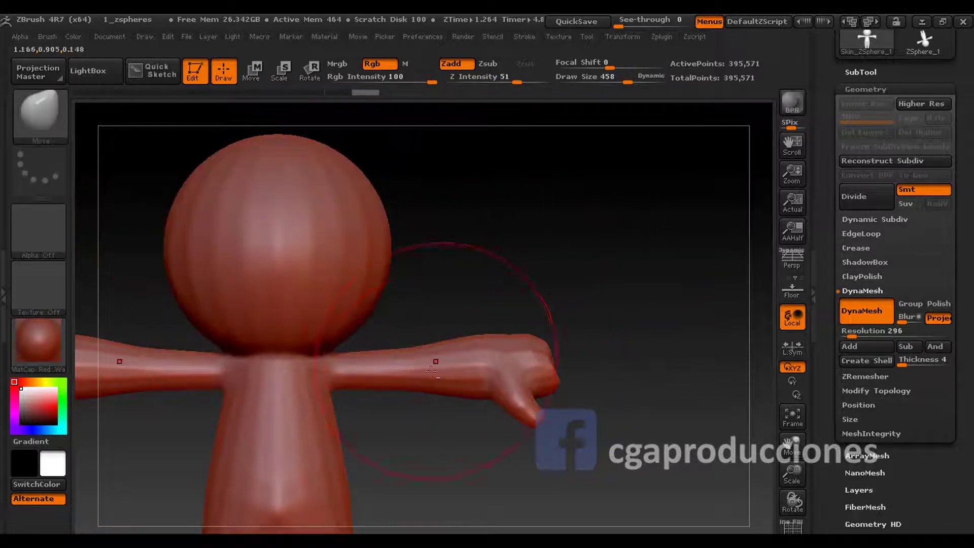
alt+drag(446, 348, 413, 185)
- Show polygroup colours, bend the forearm and hand upward, and set draw size 37
key(shift+f)
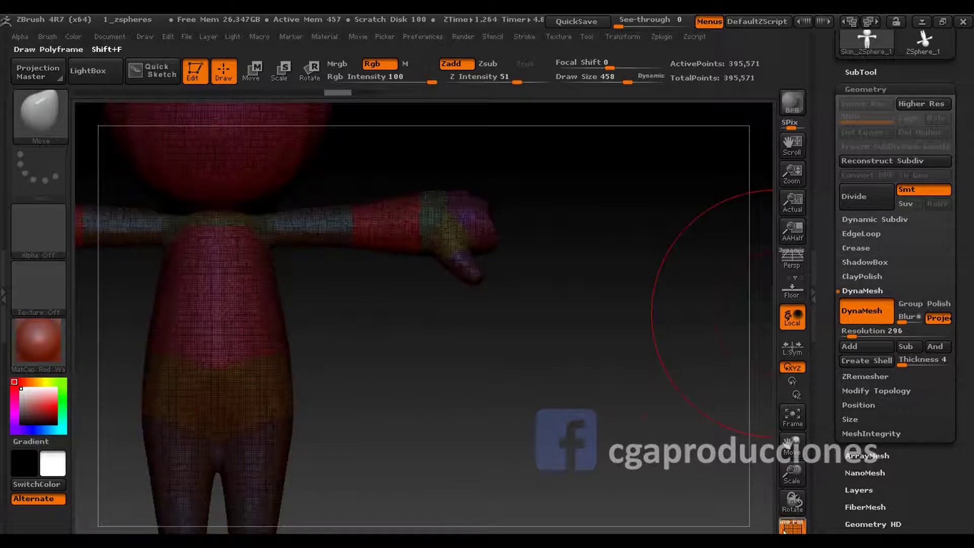
alt+drag(400, 348, 306, 381)
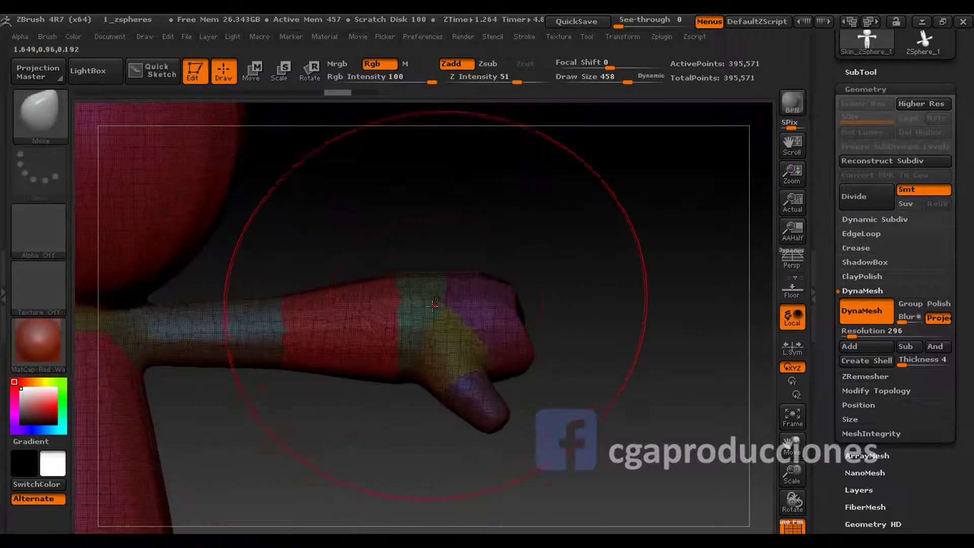
mouse_move(354, 271)
mouse_down()
mouse_move(533, 234)
mouse_move(500, 238)
mouse_up()
right_click(533, 235)
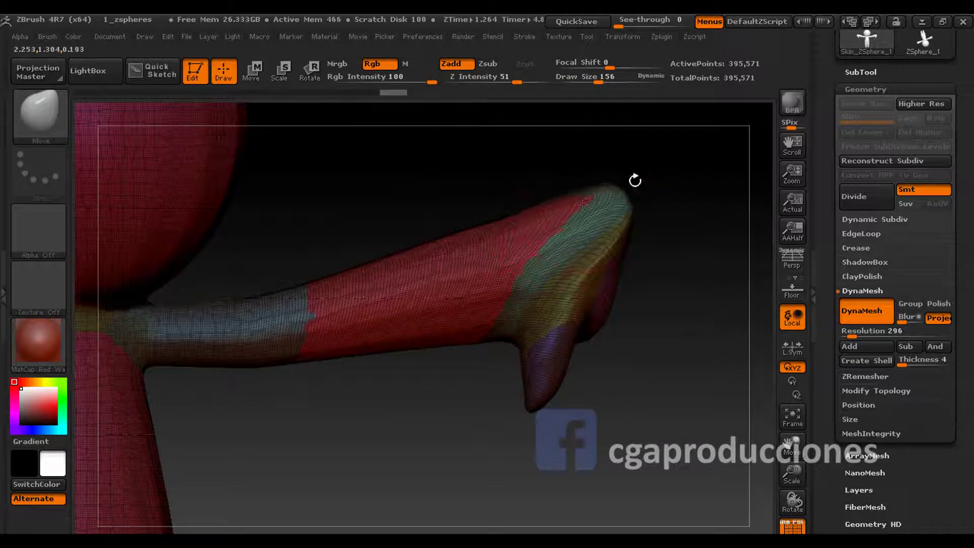
mouse_move(634, 183)
alt+mouse_down()
mouse_move(465, 272)
mouse_move(392, 213)
mouse_move(373, 218)
alt+mouse_up()
right_click(394, 218)
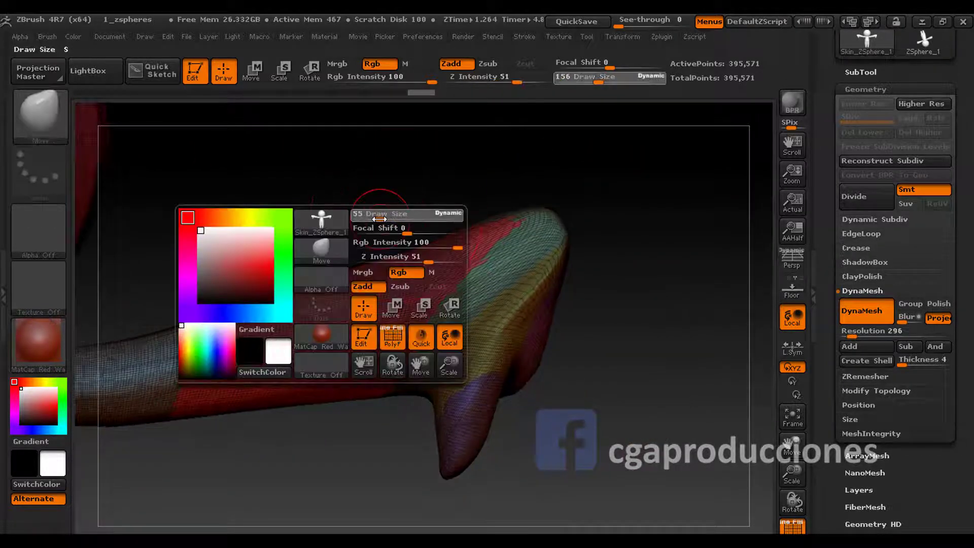
ctrl+drag(312, 145, 403, 217)
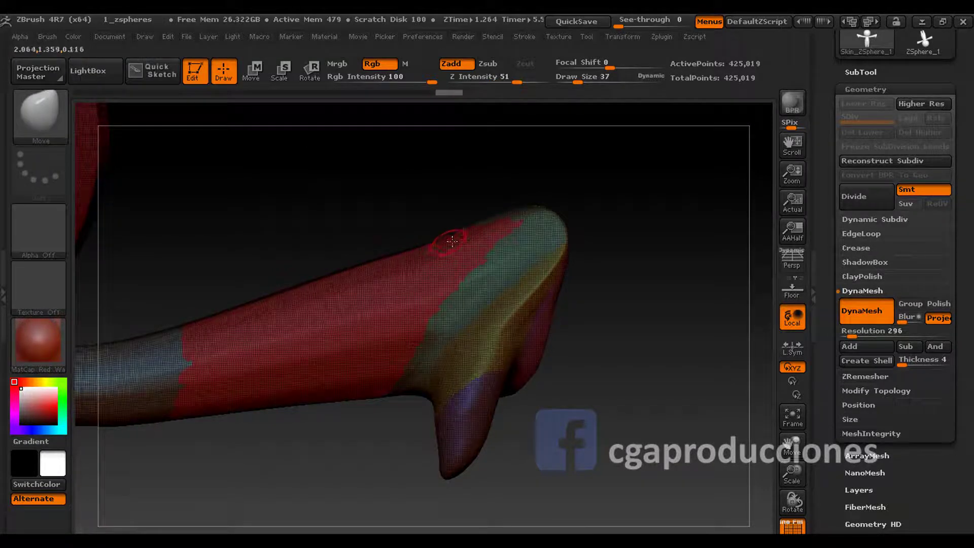
scroll(435, 228, up, 3)
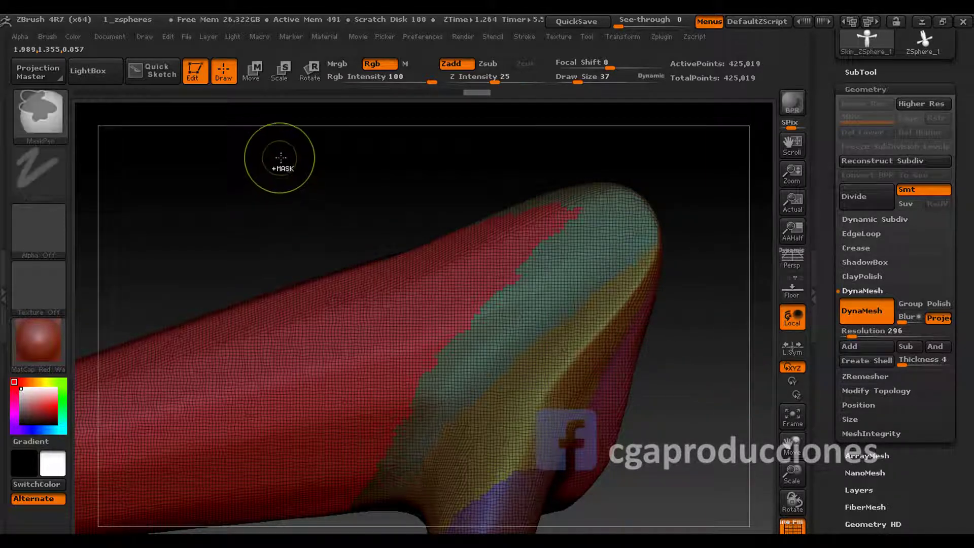
ctrl+drag(286, 147, 359, 199)
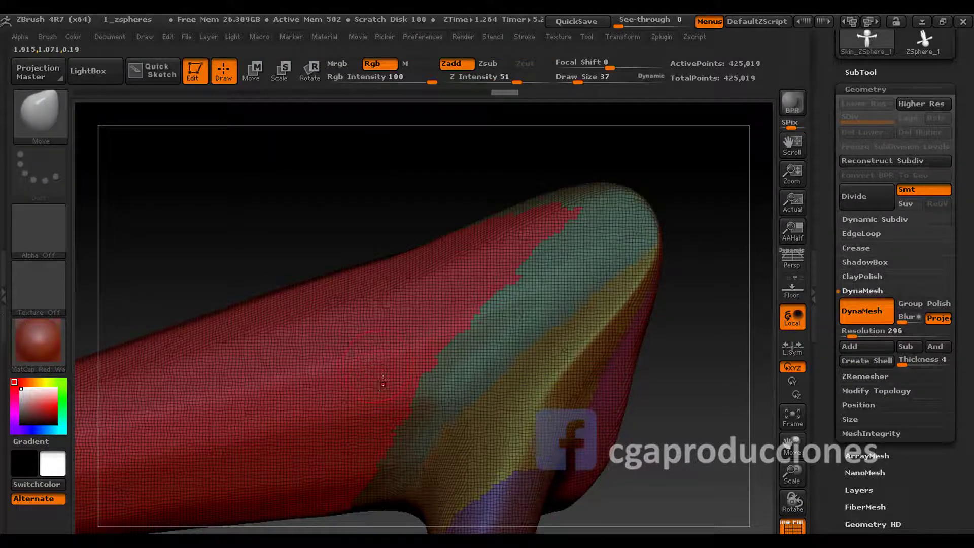
mouse_move(383, 382)
ctrl+right_down()
mouse_move(381, 424)
mouse_move(391, 435)
mouse_move(414, 275)
ctrl+right_up()
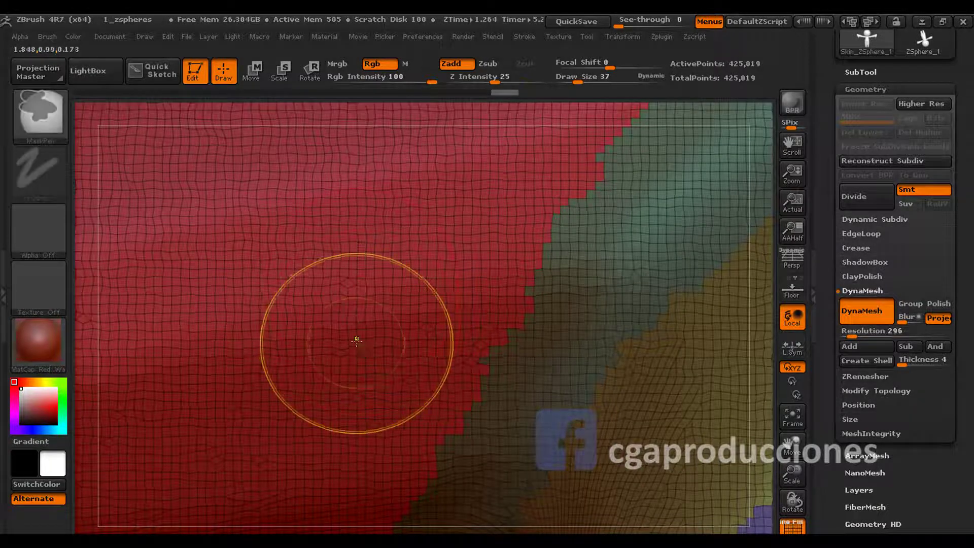
mouse_move(326, 348)
right_down()
mouse_move(242, 443)
mouse_move(283, 326)
mouse_move(339, 276)
mouse_move(435, 287)
mouse_move(378, 328)
mouse_move(348, 300)
mouse_move(443, 325)
mouse_move(487, 320)
mouse_move(392, 314)
right_up()
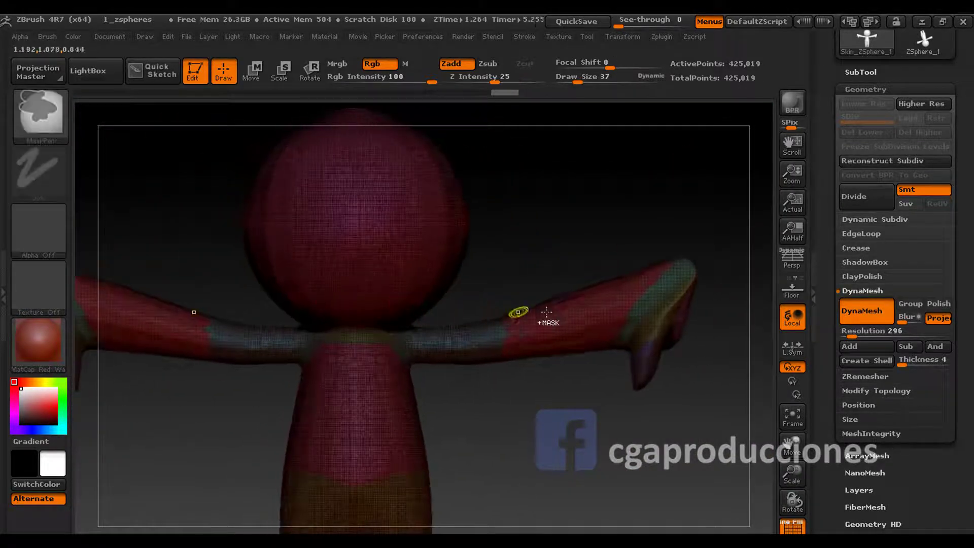
- Hide the polygroup colours and undo the hand bend so both arms match
click(793, 525)
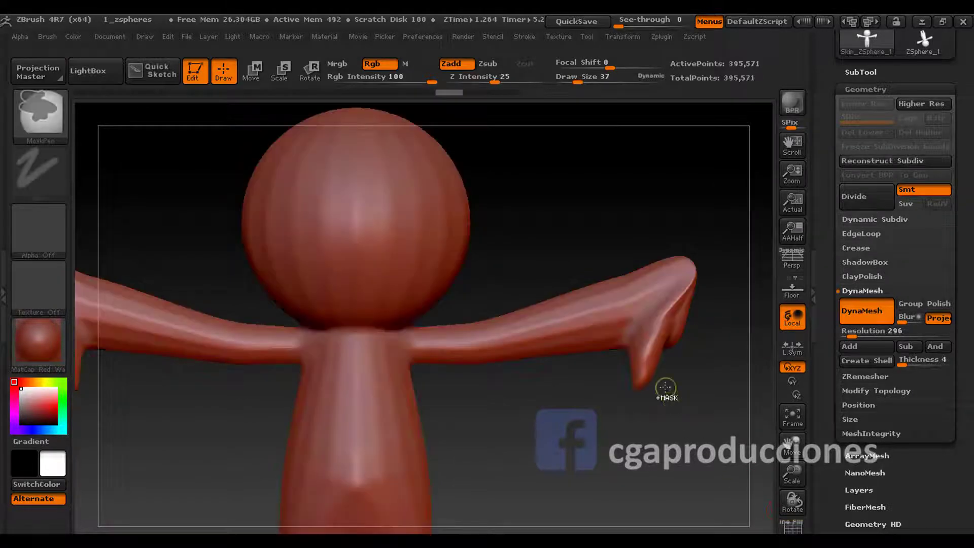
key(ctrl+z)
key(ctrl+z)
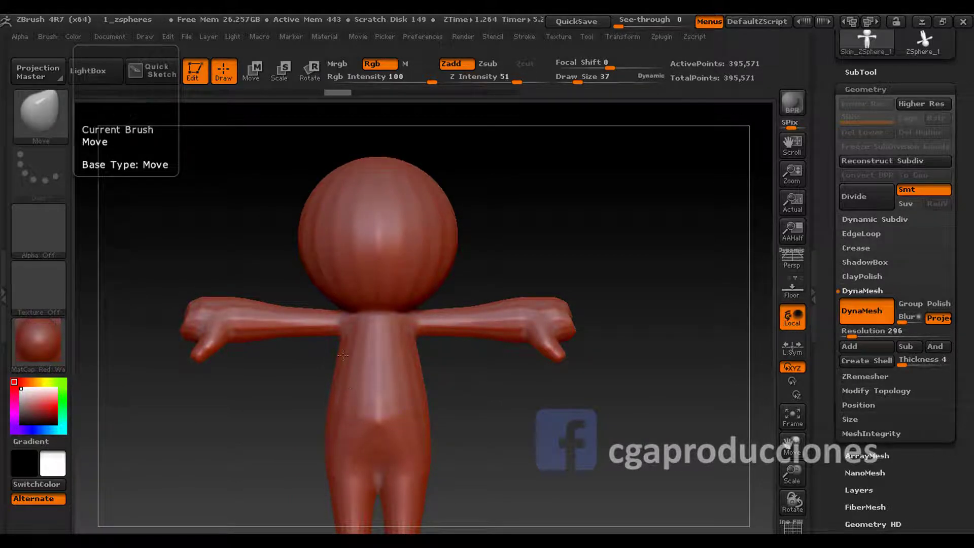
drag(350, 404, 361, 357)
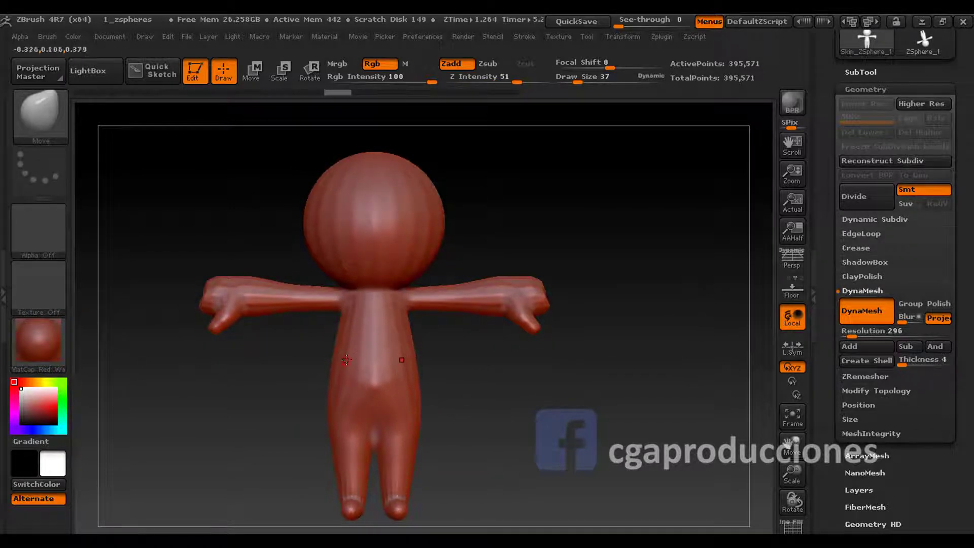
- Enlarge the brush and rotate to a side view showing the leg and foot
key(space)
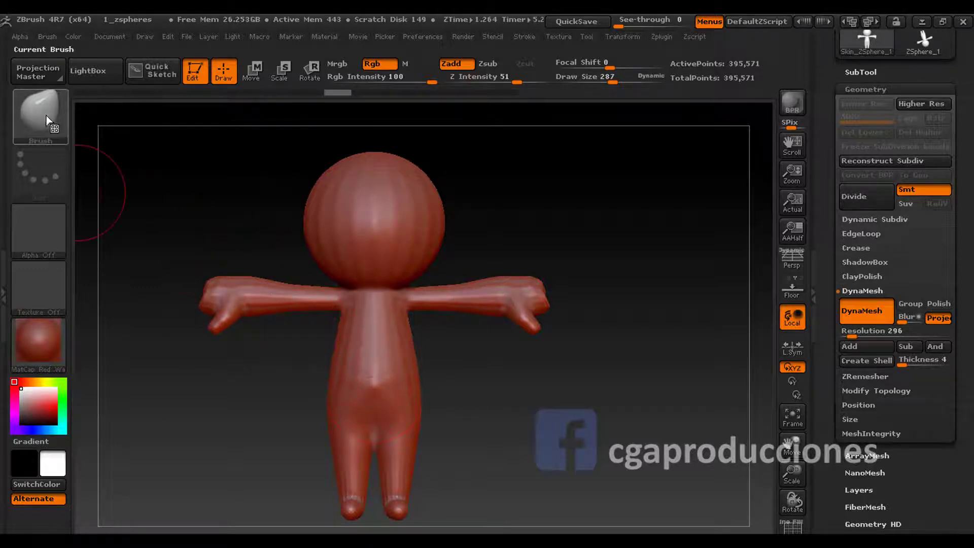
key(space)
drag(361, 294, 412, 291)
mouse_move(412, 291)
ctrl+right_down()
mouse_move(399, 342)
mouse_move(408, 320)
ctrl+right_up()
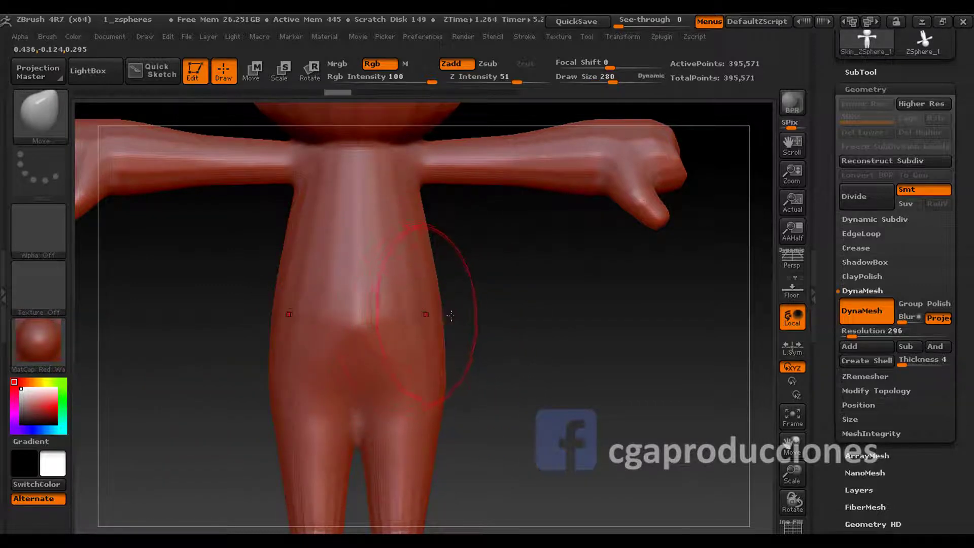
drag(447, 317, 492, 317)
shift+drag(283, 294, 343, 311)
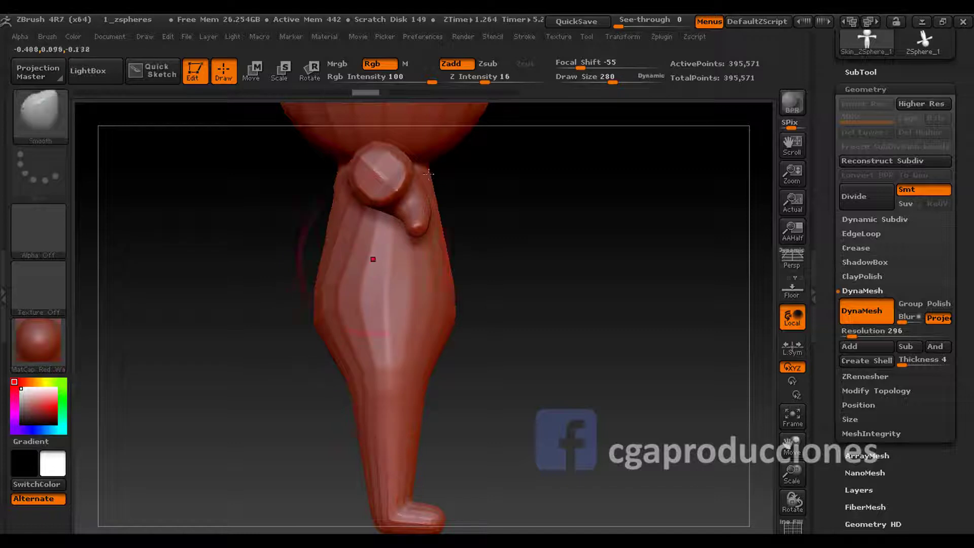
- Set Z Intensity to 100 and brush Focal Shift to 0, framing the torso and legs
text(100)
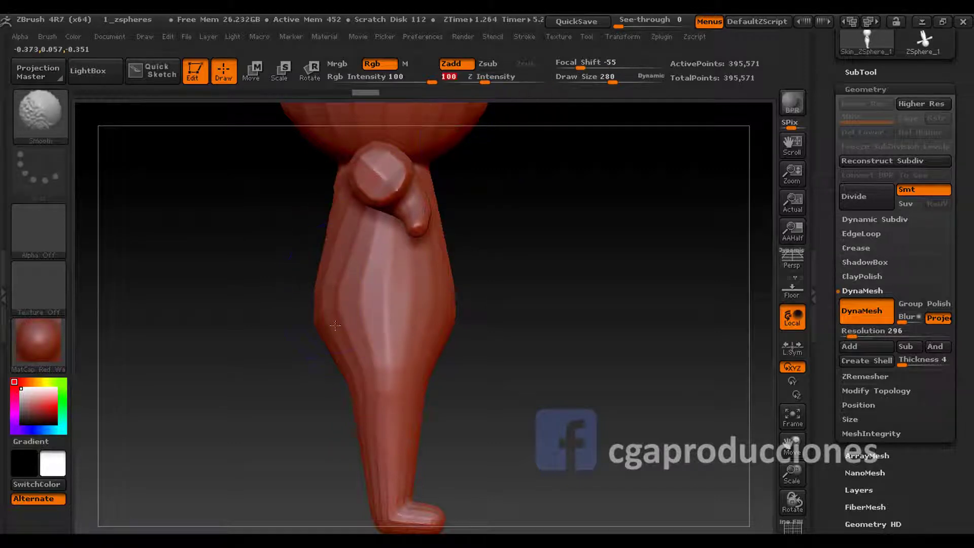
shift+drag(346, 323, 344, 233)
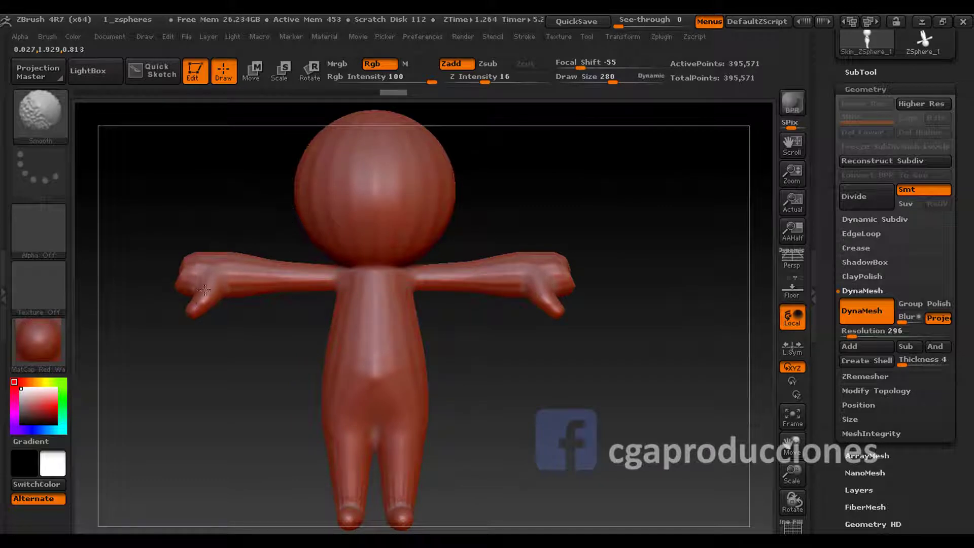
alt+drag(431, 335, 428, 223)
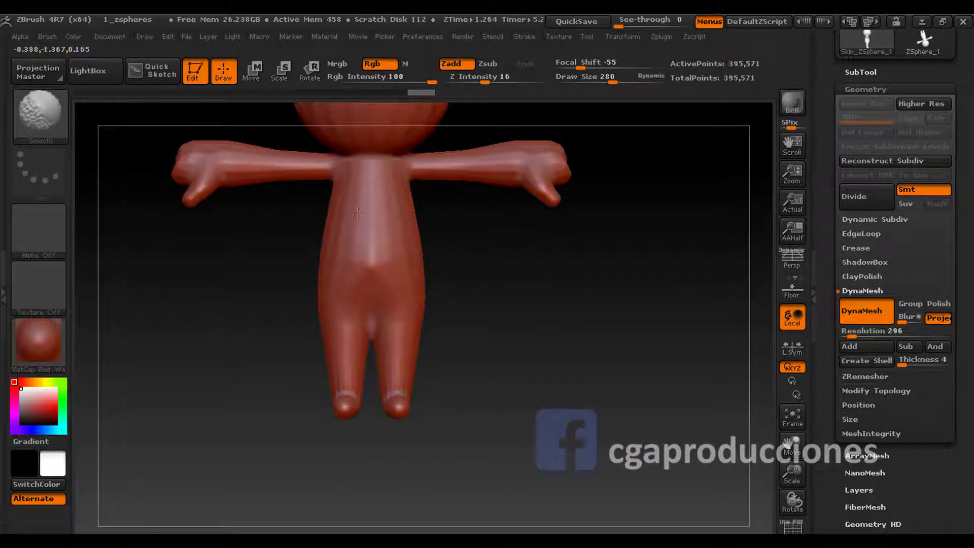
alt+drag(327, 249, 391, 258)
key(space)
key(space)
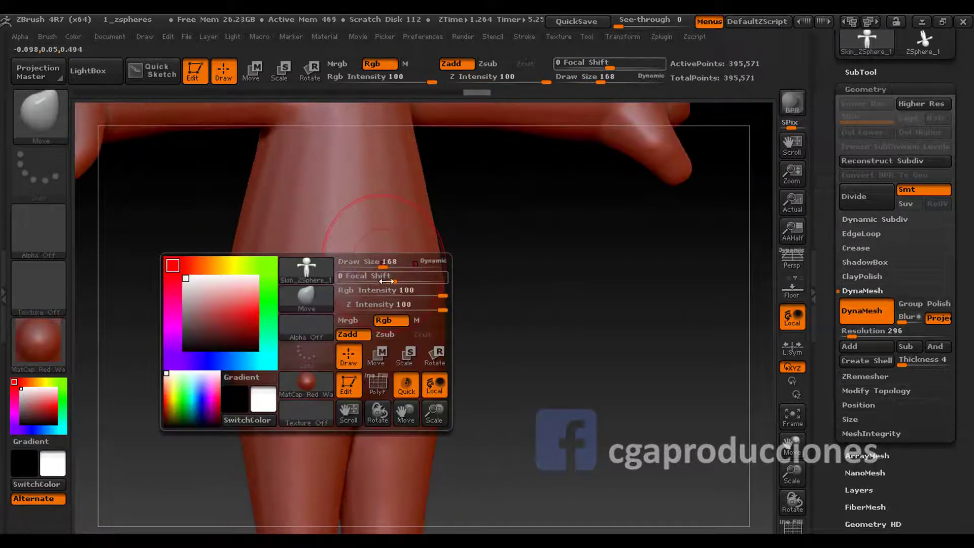
key(ctrl)
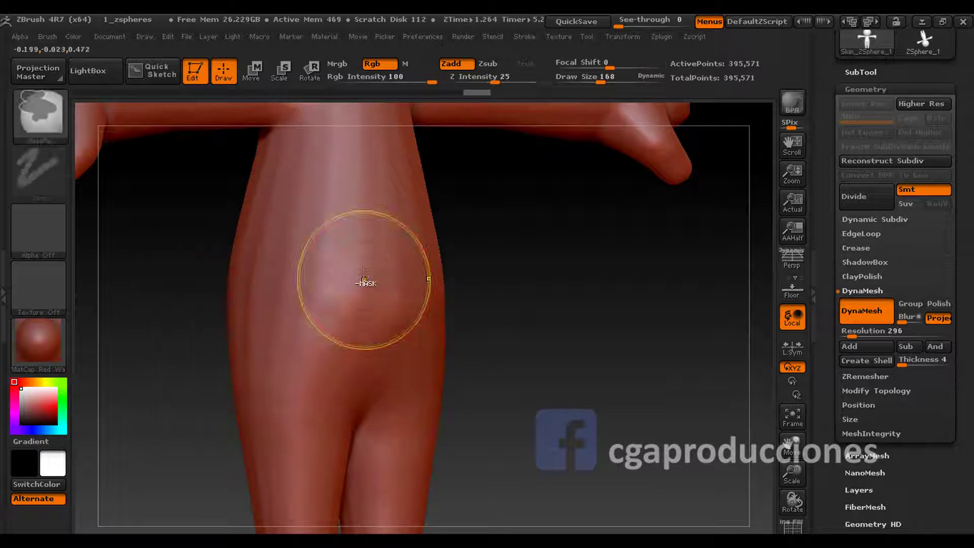
mouse_move(364, 276)
mouse_down()
mouse_move(413, 245)
mouse_move(291, 278)
mouse_move(370, 272)
mouse_up()
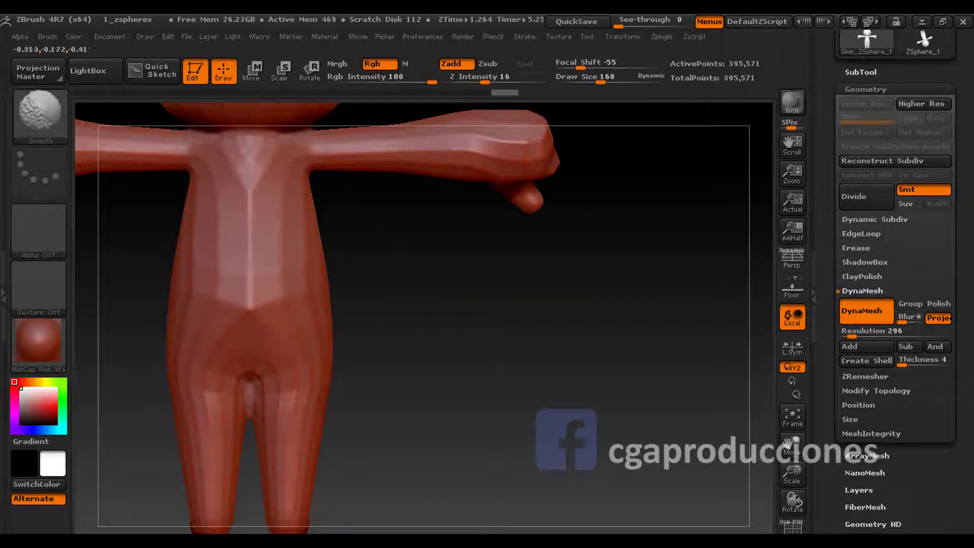
- Switch to the Move brush at draw size 223 and frame the leg in side view
key(b)
key(m)
key(v)
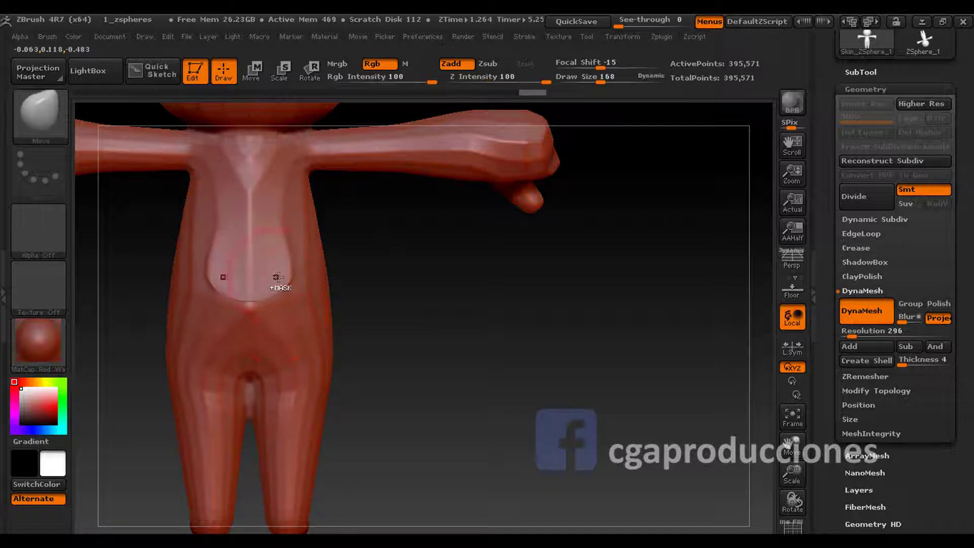
drag(355, 289, 235, 309)
mouse_move(296, 352)
mouse_down()
mouse_move(209, 243)
mouse_move(283, 240)
mouse_move(287, 299)
mouse_move(305, 274)
mouse_up()
key(space)
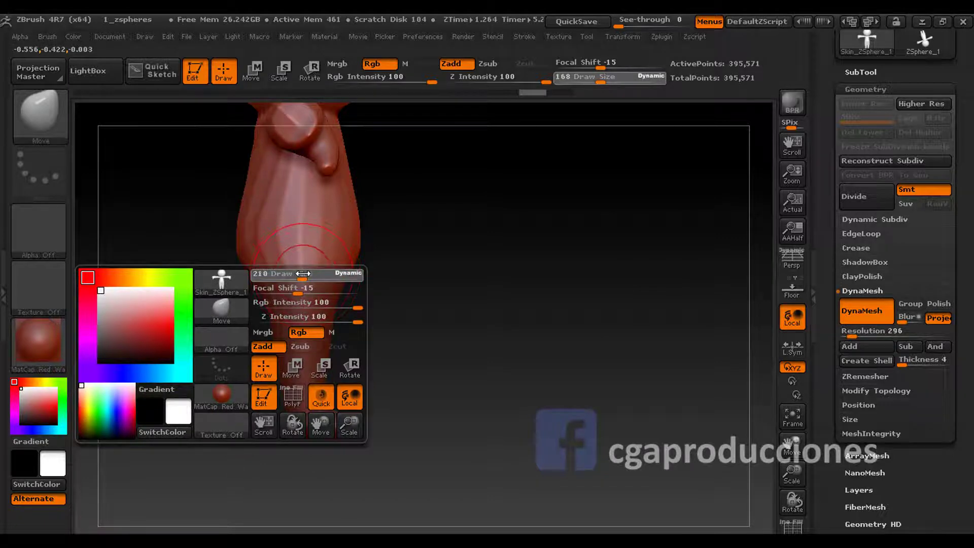
mouse_move(359, 228)
alt+mouse_down()
mouse_move(310, 285)
mouse_move(314, 328)
mouse_move(303, 270)
mouse_move(316, 243)
mouse_move(327, 264)
alt+mouse_up()
key(space)
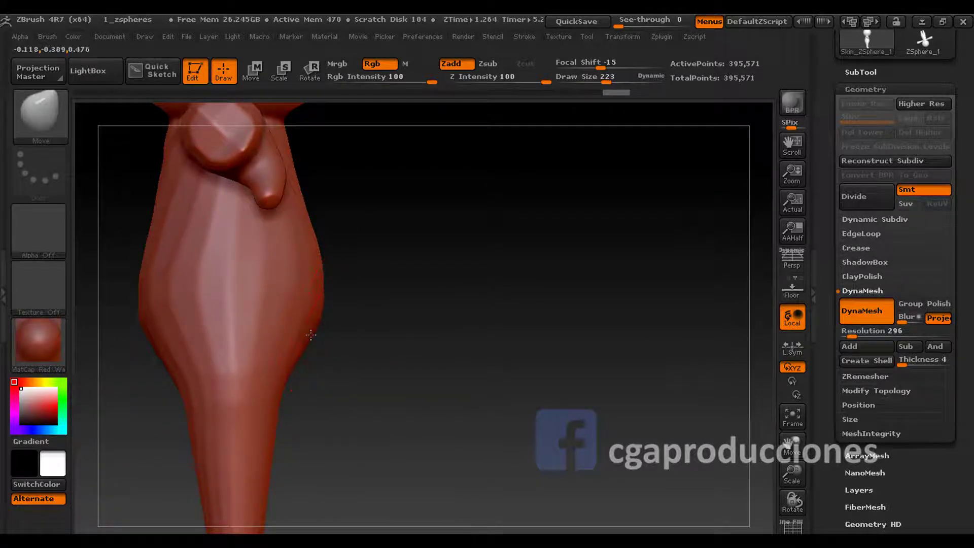
- Pull the outer calf outward with Move, then Shift-smooth the reshaped surface
drag(311, 335, 303, 360)
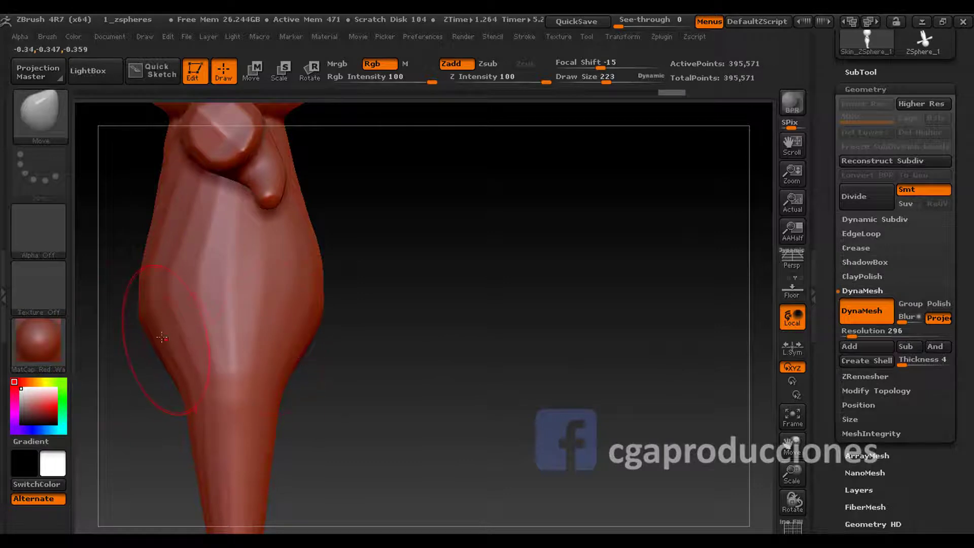
drag(162, 337, 154, 295)
key(shift)
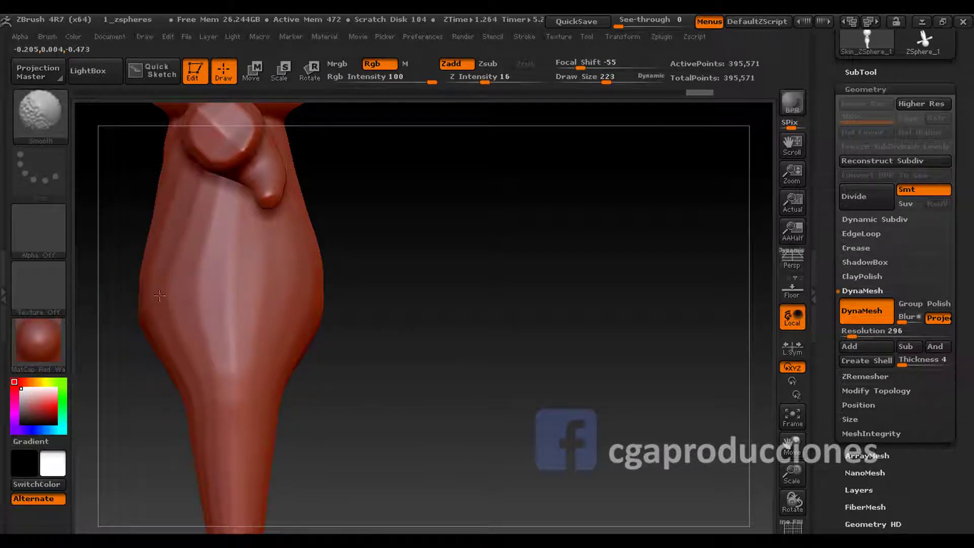
shift+drag(159, 295, 167, 272)
key(ctrl+shift)
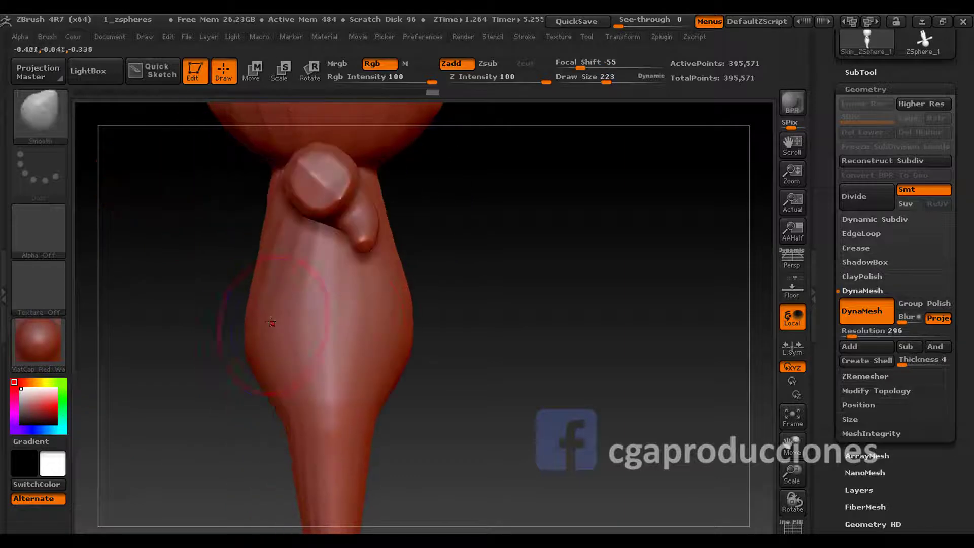
- Smooth the calf, shrink the brush to 135, and frame the whole figure
shift+drag(263, 321, 263, 296)
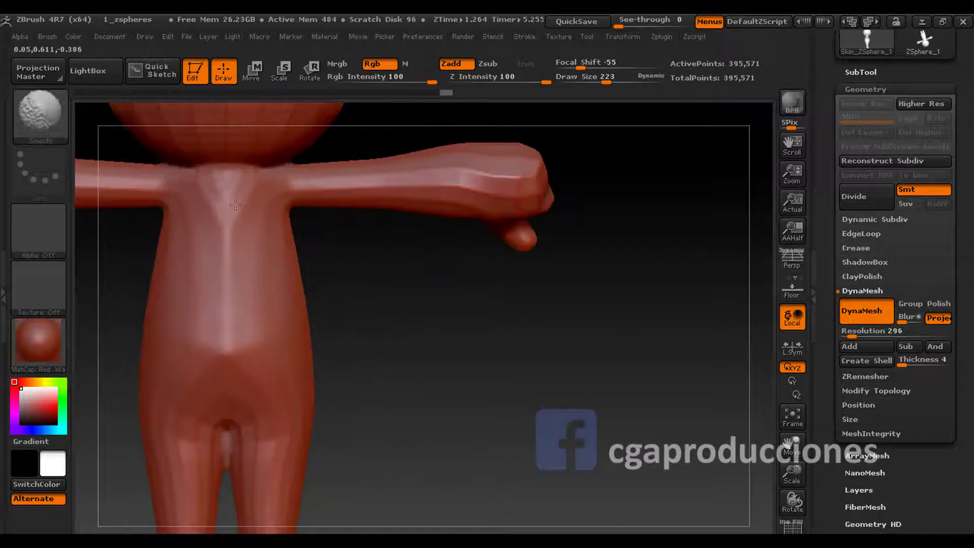
key(space)
drag(240, 227, 244, 404)
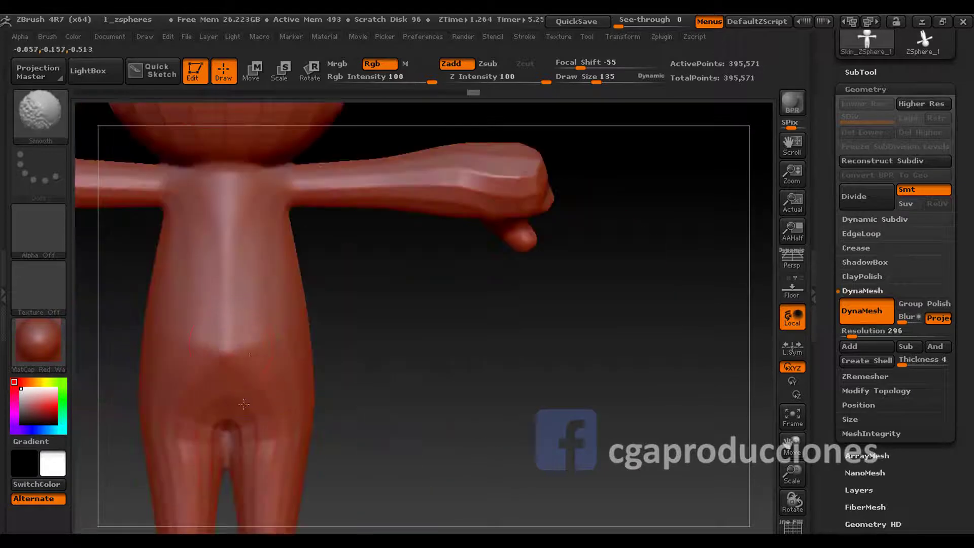
key(ctrl+shift+z)
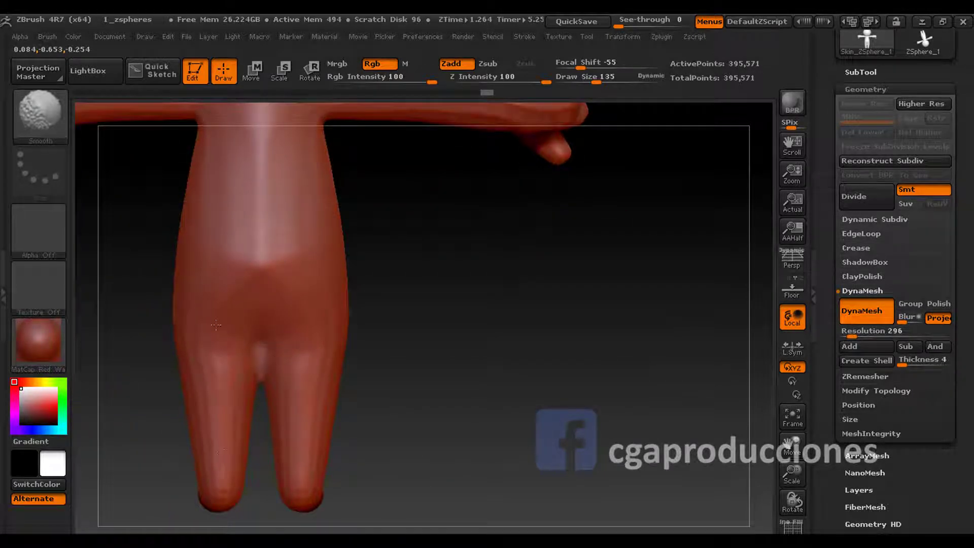
alt+drag(283, 261, 275, 353)
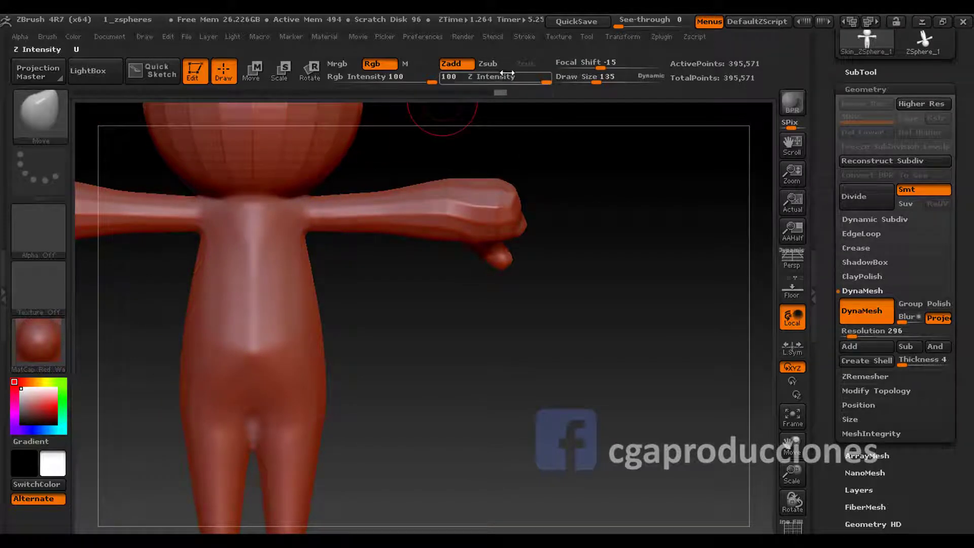
- Adjust Z Intensity and push the chest surface near the armpit with Move
key(shift)
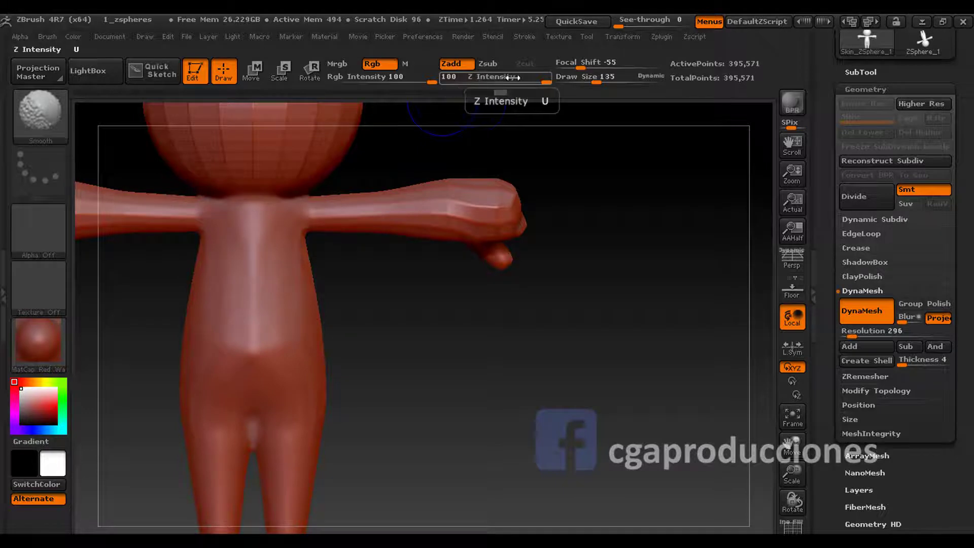
text(24)
key(Return)
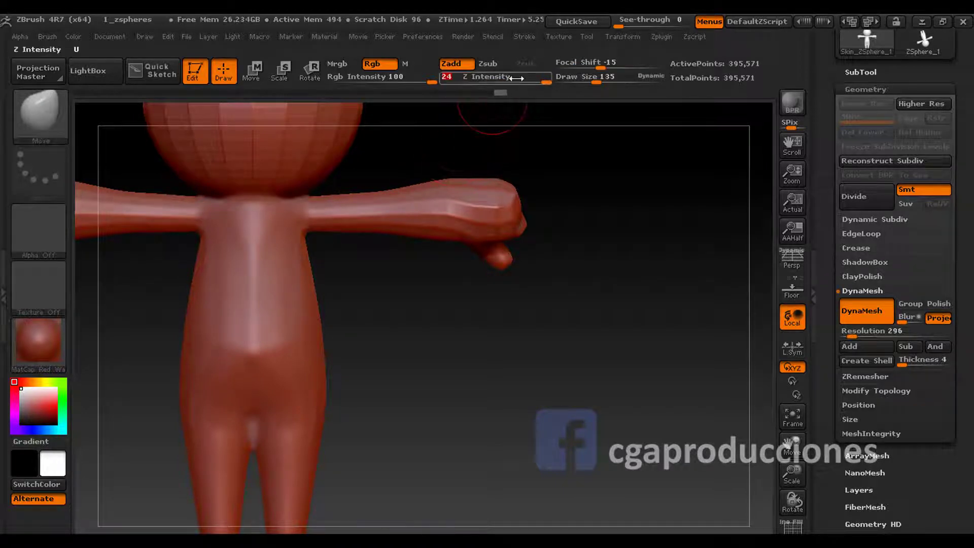
text(100)
key(Return)
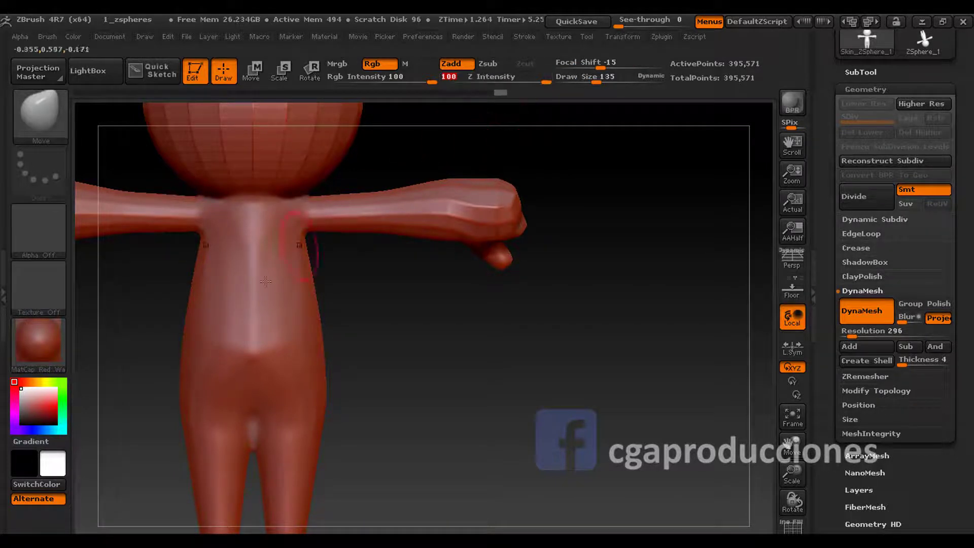
drag(256, 264, 348, 170)
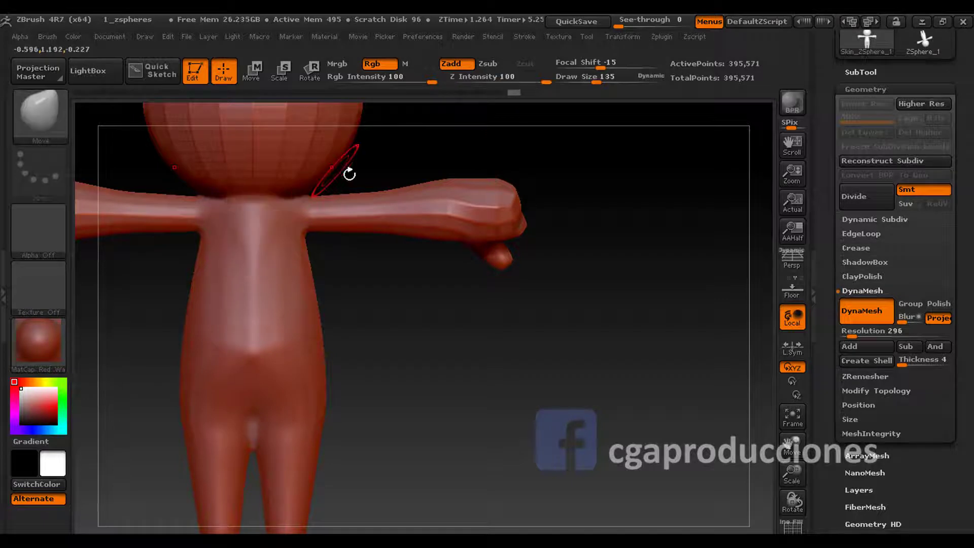
- Smooth the arm-to-chest join with the brush enlarged to size 217
key(shift)
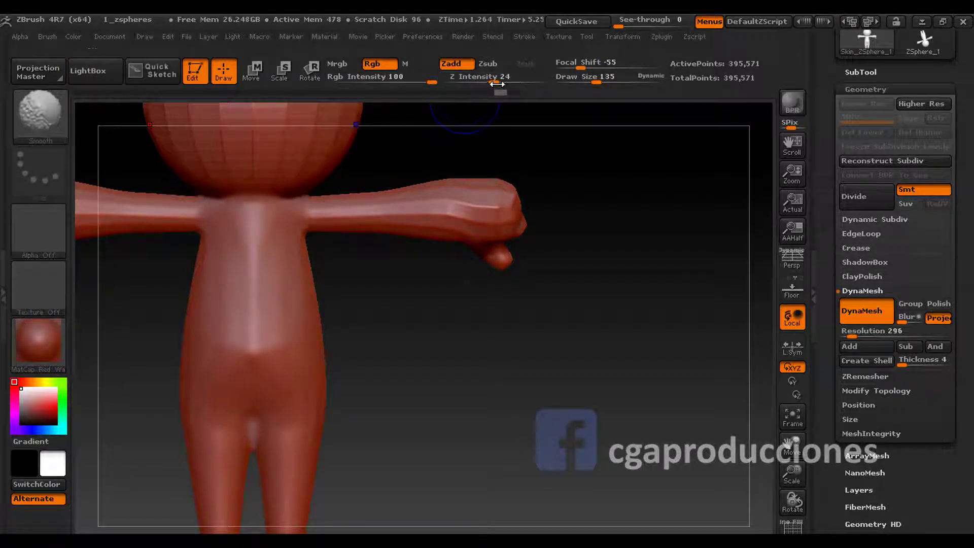
key(shift)
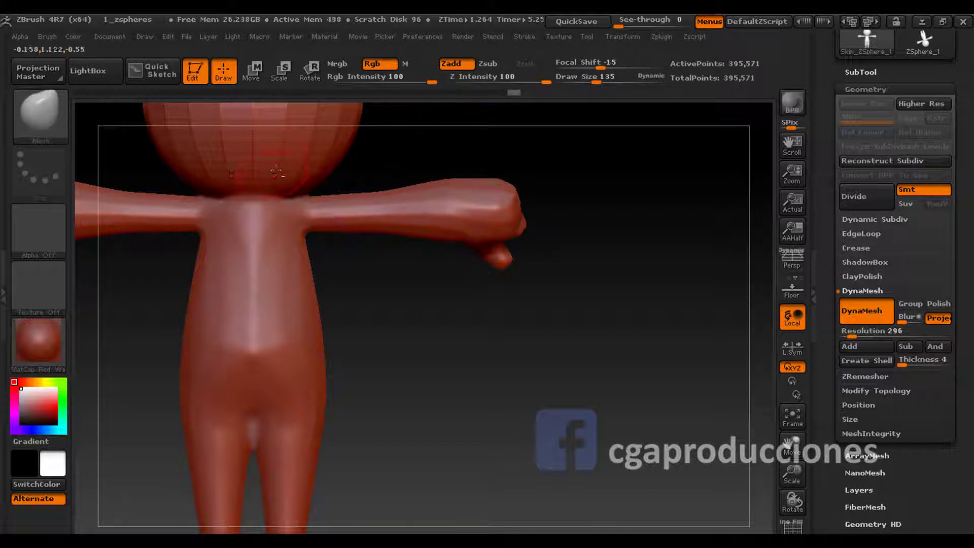
alt+drag(381, 260, 422, 458)
key(space)
drag(299, 299, 317, 299)
key(shift)
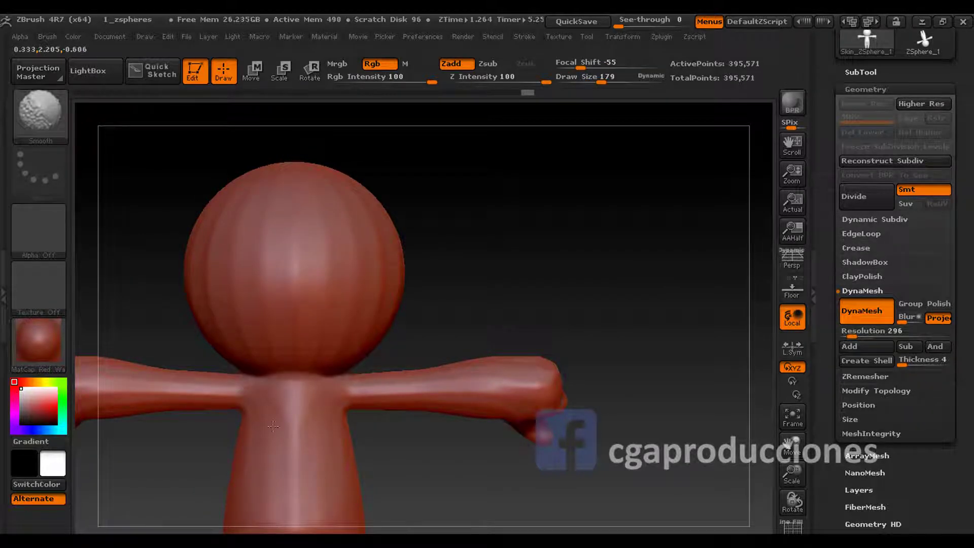
- Orbit to a side view of the head and set the Move brush to size 125
drag(234, 445, 335, 246)
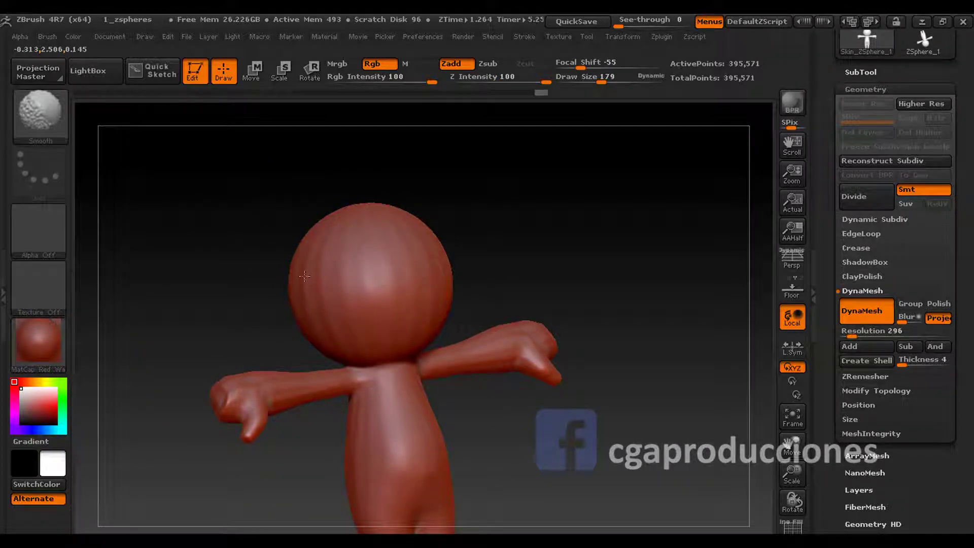
mouse_move(301, 336)
mouse_down()
mouse_move(339, 287)
mouse_move(326, 348)
mouse_up()
key(b)
key(m)
key(v)
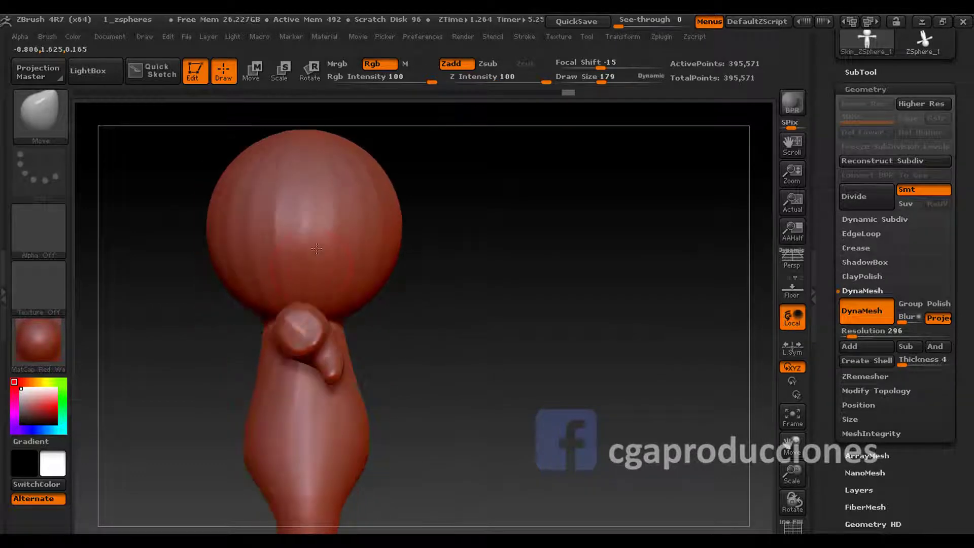
key(space)
mouse_move(316, 268)
mouse_down()
mouse_move(305, 271)
mouse_move(325, 238)
mouse_move(287, 273)
mouse_move(291, 321)
mouse_up()
key(space)
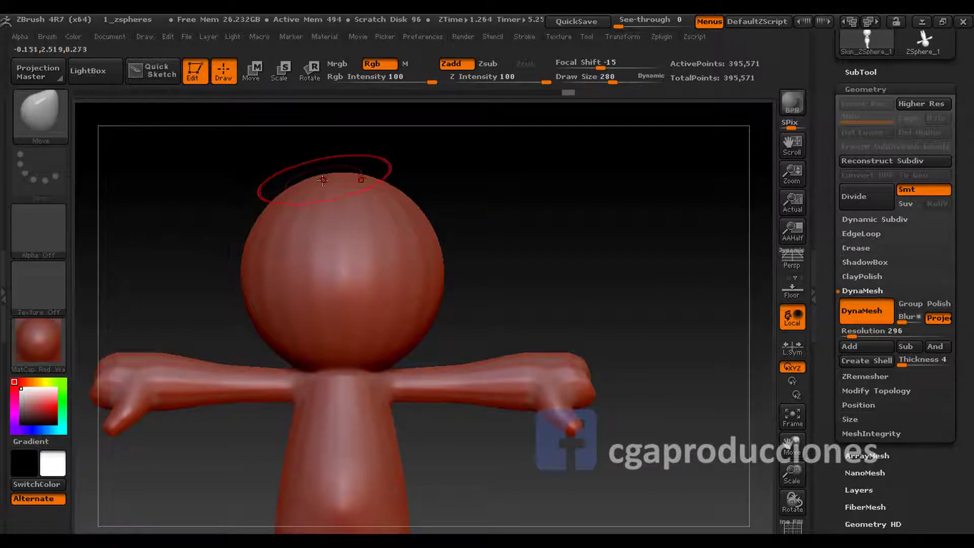
- Flatten the head's top and widen its sides, at draw size 376 and Z Intensity 34
drag(300, 190, 286, 192)
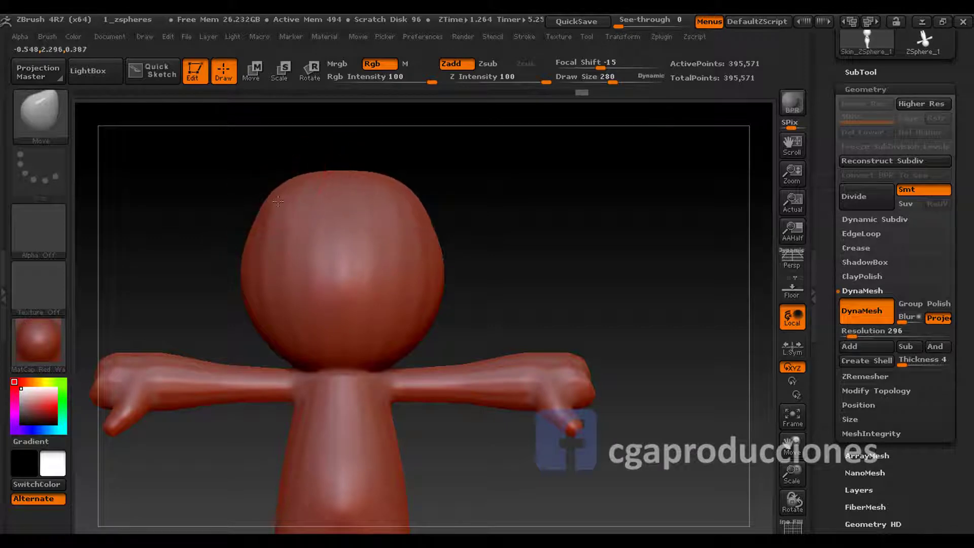
mouse_move(248, 254)
mouse_down()
mouse_move(241, 291)
mouse_move(261, 217)
mouse_move(305, 242)
mouse_up()
key(space)
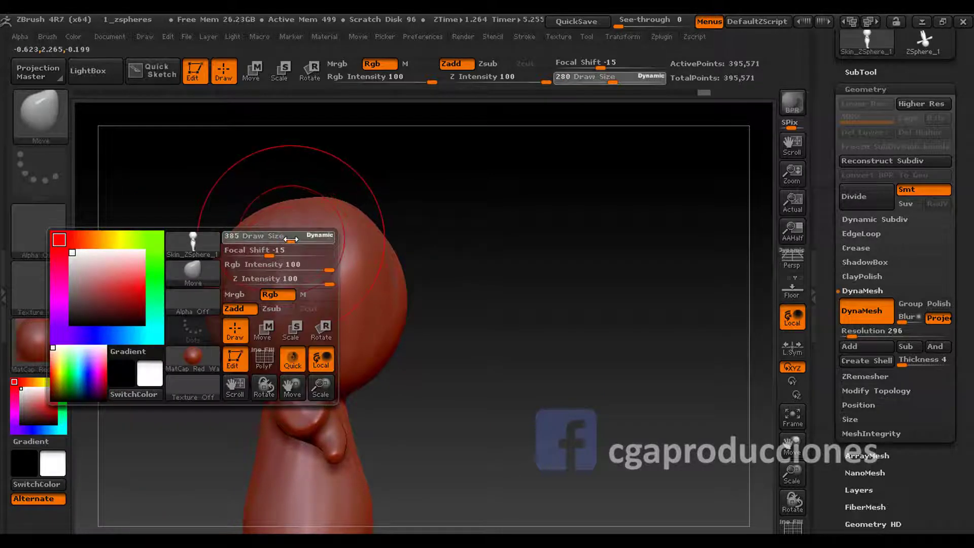
mouse_move(193, 152)
mouse_down()
mouse_move(305, 216)
mouse_move(301, 253)
mouse_move(264, 238)
mouse_up()
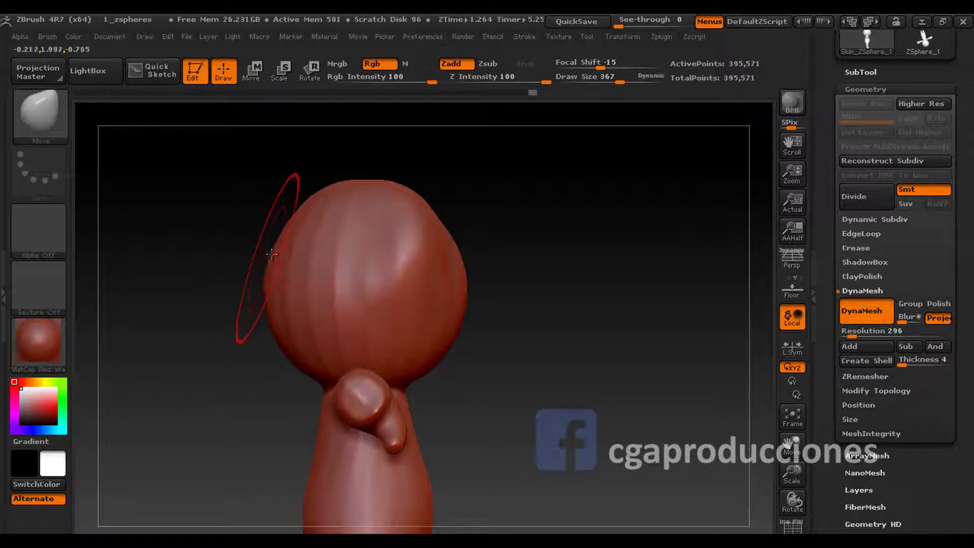
key(space)
drag(288, 298, 292, 299)
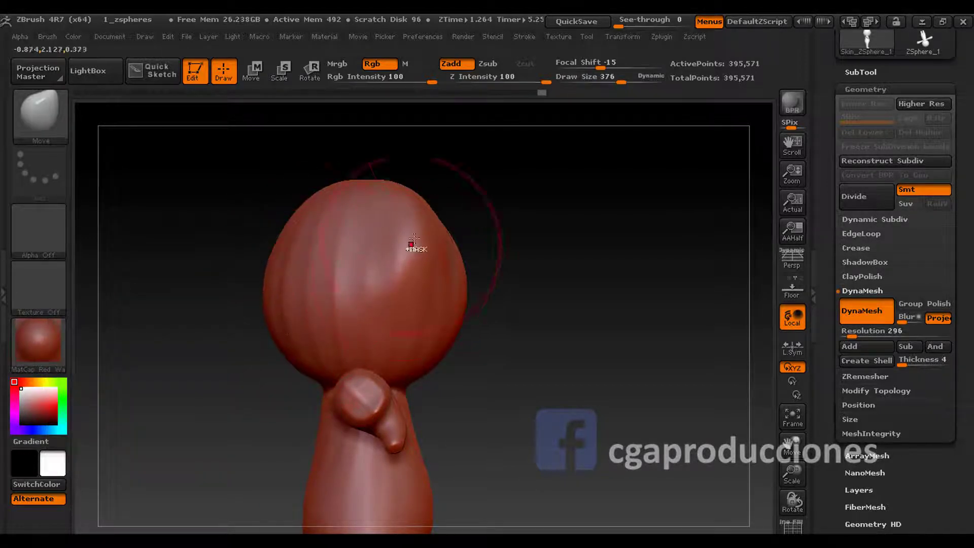
drag(540, 80, 503, 80)
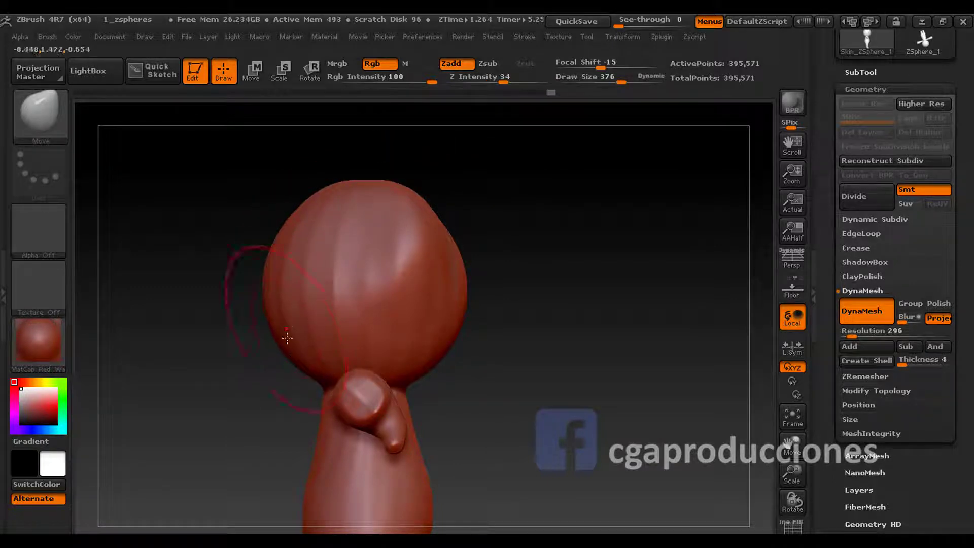
- Shift-smooth the head from a front view with the brush reduced to 302
key(shift)
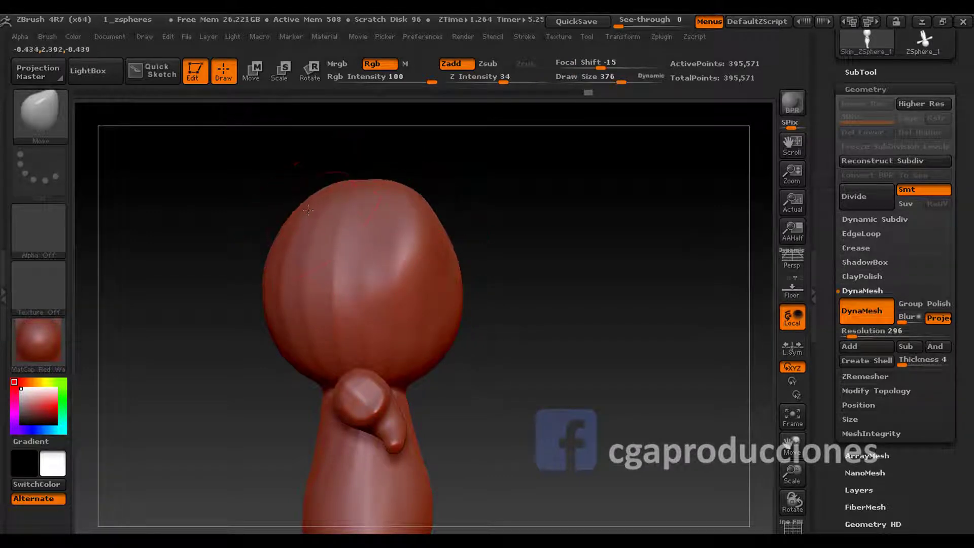
drag(238, 274, 238, 269)
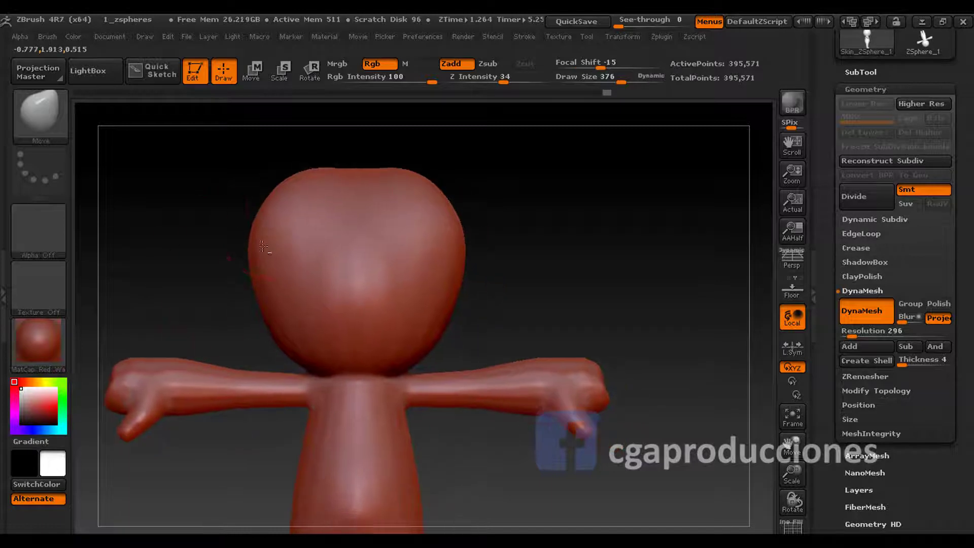
key(space)
drag(293, 183, 281, 185)
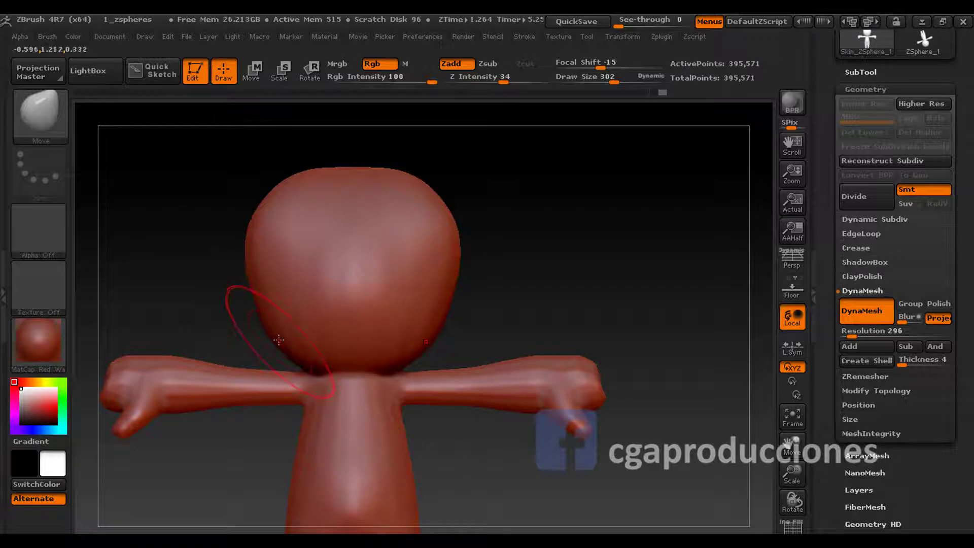
- Set draw size to 420 and push the head's lower sides outward into a rounded, boxier shape
drag(293, 328, 366, 322)
key(space)
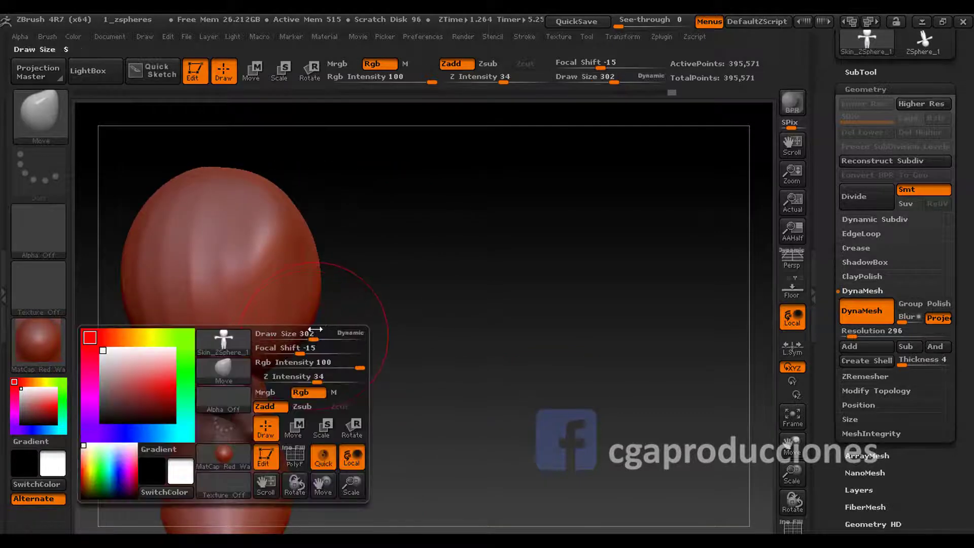
drag(310, 340, 325, 339)
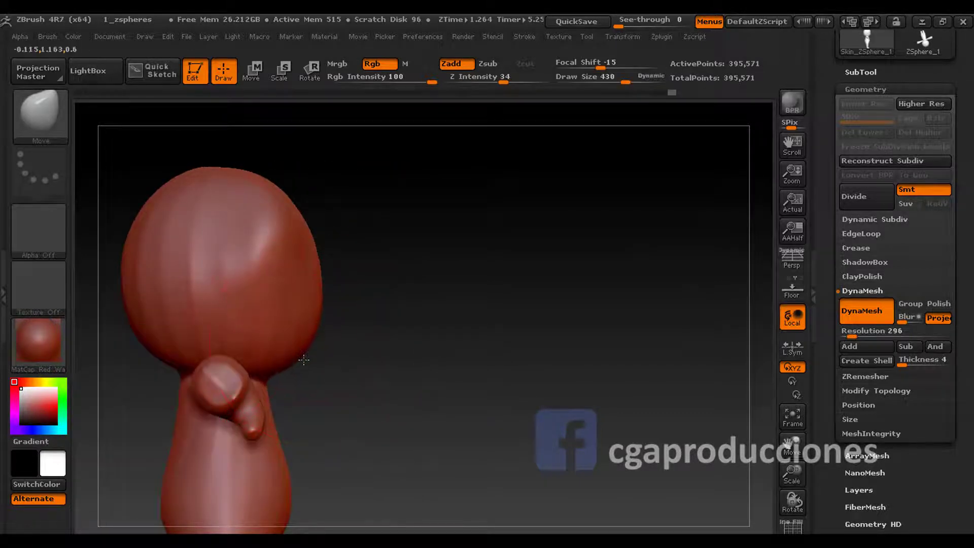
key(space)
drag(308, 333, 296, 336)
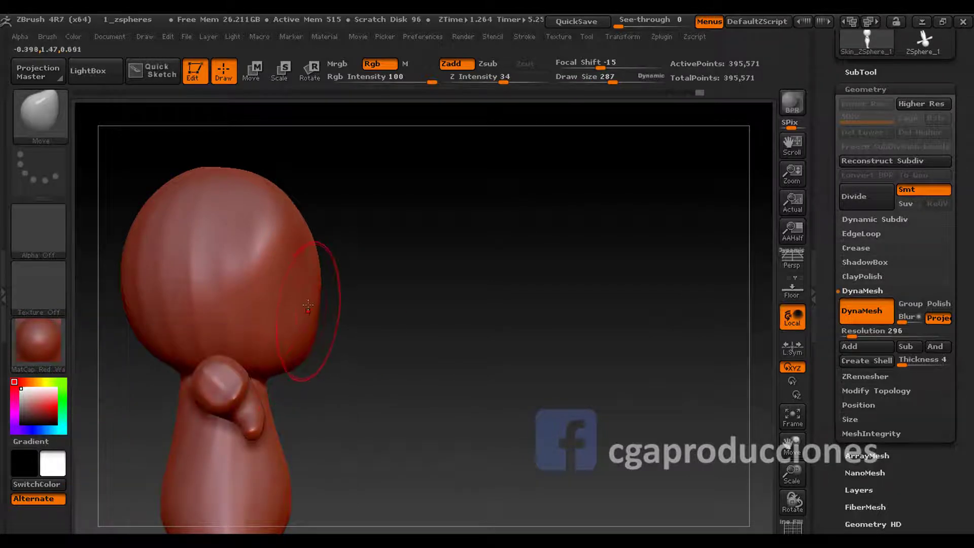
key(space)
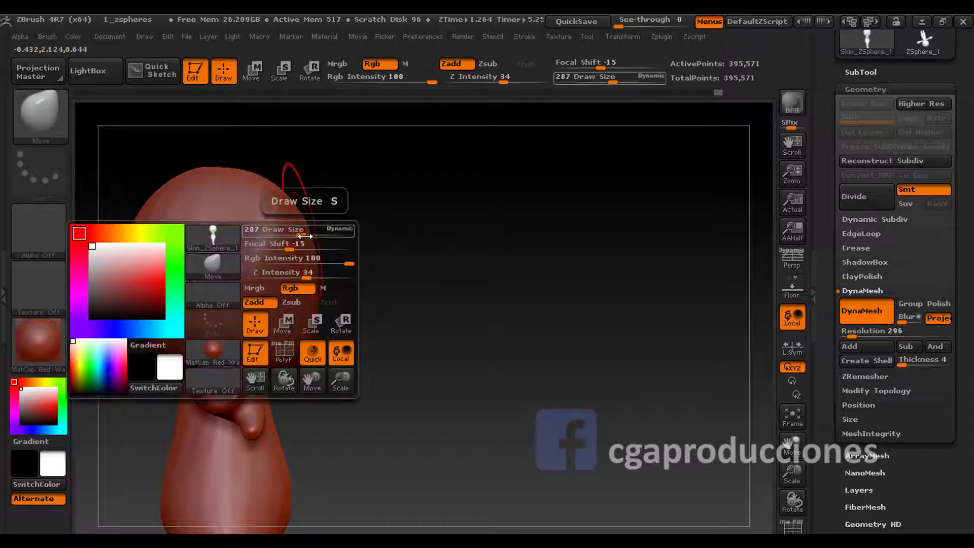
mouse_move(303, 234)
mouse_down()
mouse_move(313, 232)
mouse_move(233, 235)
mouse_up()
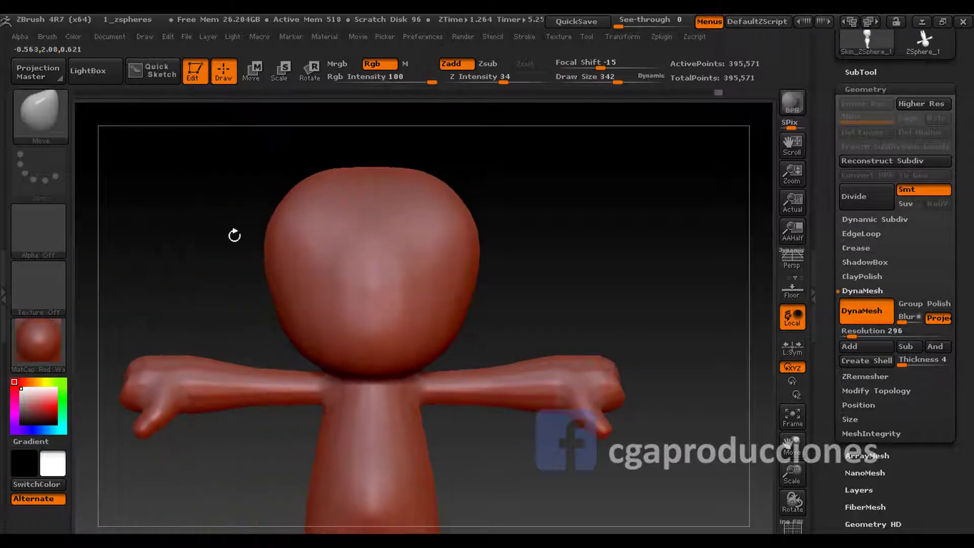
key(space)
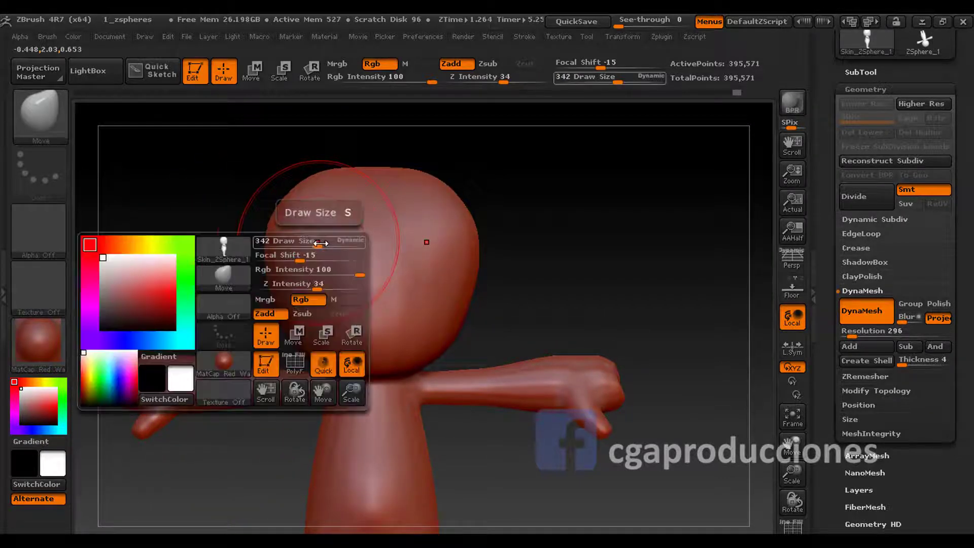
mouse_move(292, 222)
mouse_down()
mouse_move(310, 222)
mouse_move(278, 248)
mouse_move(296, 216)
mouse_move(349, 173)
mouse_move(324, 168)
mouse_up()
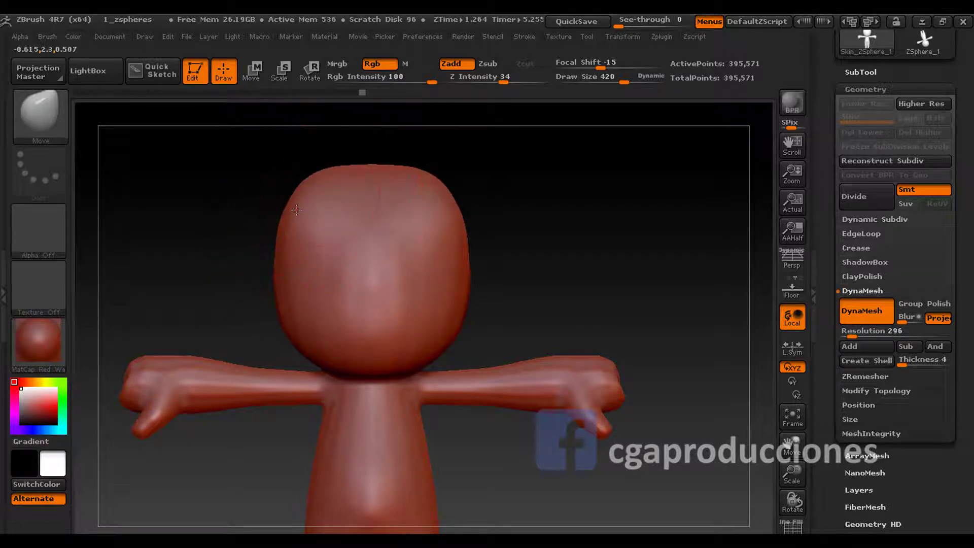
mouse_move(219, 203)
mouse_down()
mouse_move(335, 248)
mouse_move(311, 206)
mouse_up()
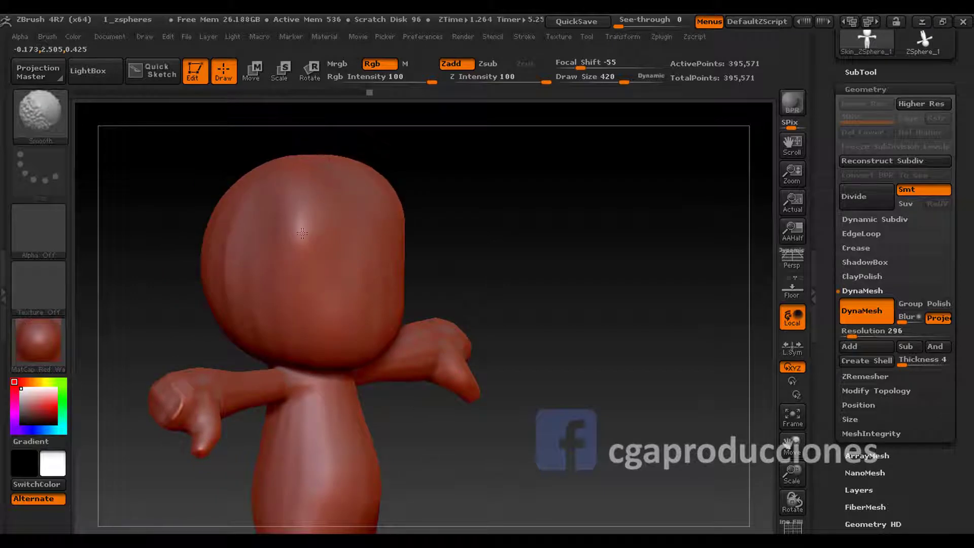
mouse_move(302, 233)
mouse_down()
mouse_move(283, 152)
mouse_move(328, 379)
mouse_up()
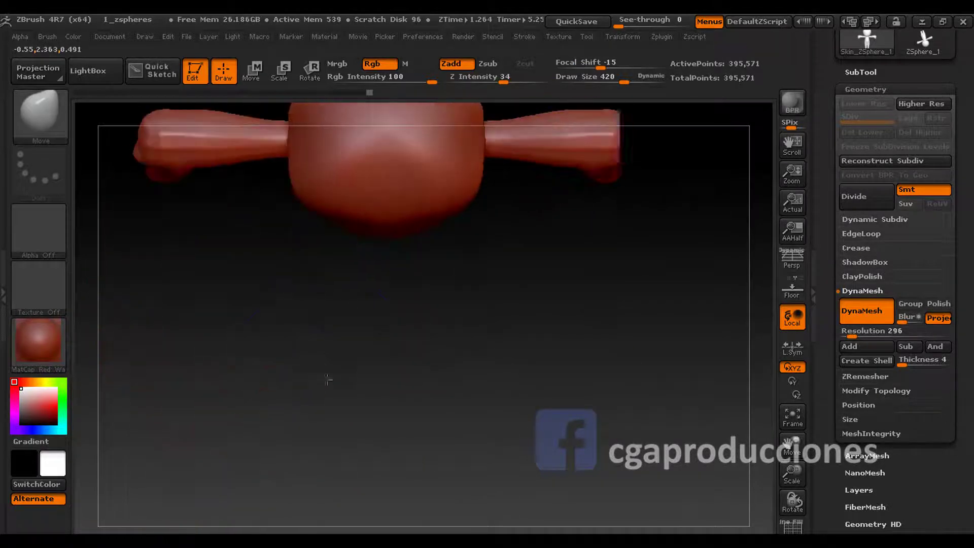
- Reduce draw size to 318 and inspect the head from front, side and top views
mouse_move(315, 279)
shift+mouse_down()
mouse_move(325, 238)
mouse_move(258, 246)
shift+mouse_up()
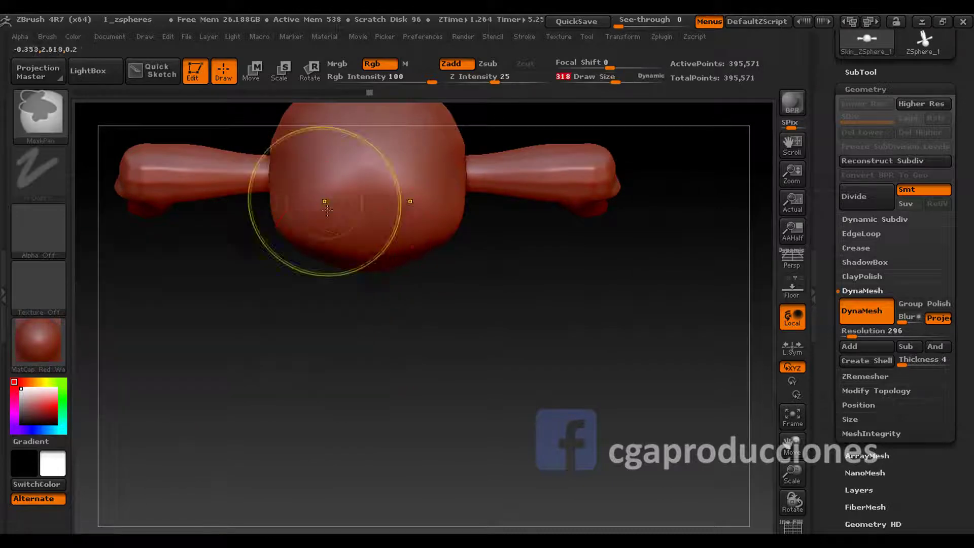
alt+drag(305, 206, 330, 264)
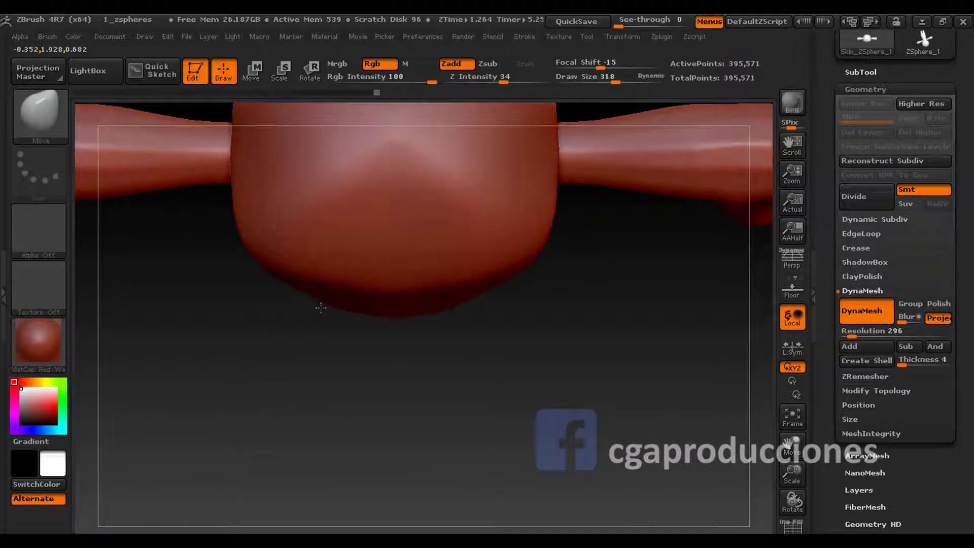
mouse_move(377, 308)
mouse_down()
mouse_move(311, 159)
mouse_move(315, 185)
mouse_move(403, 151)
mouse_move(397, 165)
mouse_up()
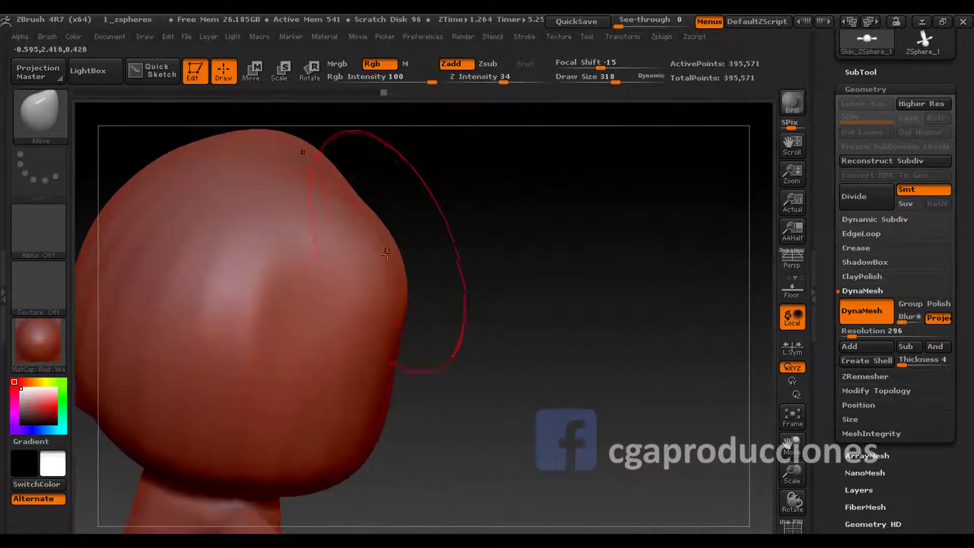
drag(373, 275, 333, 250)
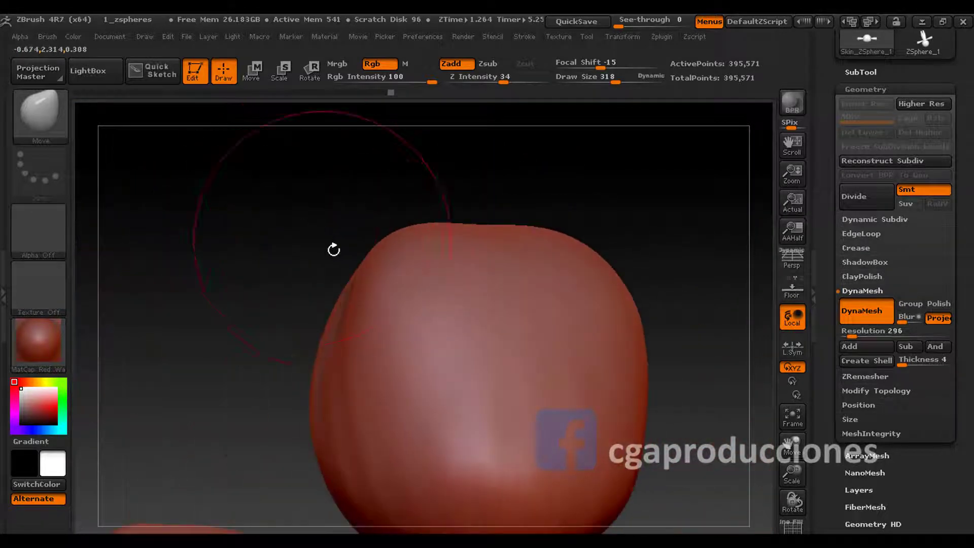
mouse_move(387, 265)
mouse_down()
mouse_move(374, 241)
mouse_move(355, 263)
mouse_move(314, 168)
mouse_move(444, 320)
mouse_move(393, 232)
mouse_move(385, 350)
mouse_move(355, 330)
mouse_move(326, 381)
mouse_move(299, 291)
mouse_move(344, 302)
mouse_up()
- Frame the whole character and paint a MaskPen mask over the head
key(space)
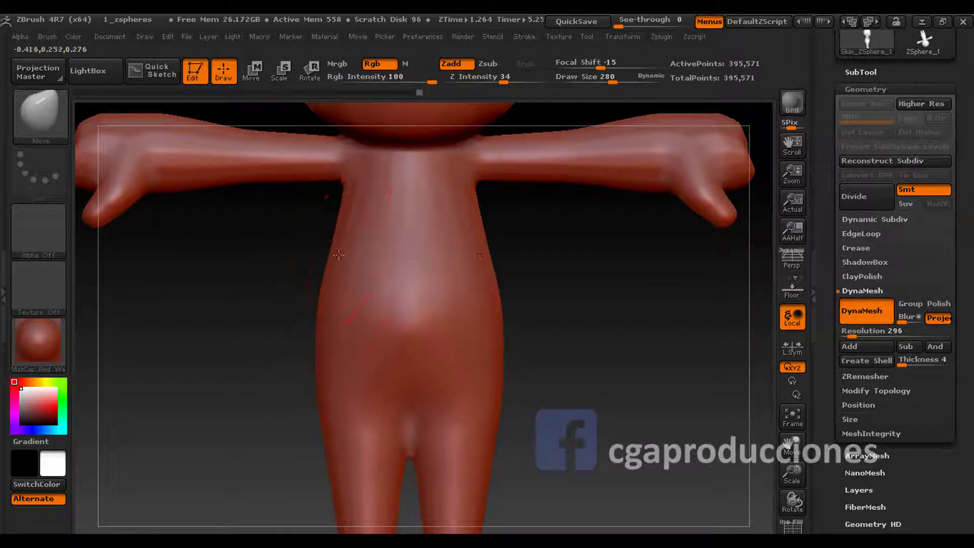
mouse_move(337, 355)
alt+mouse_down()
mouse_move(335, 338)
mouse_move(335, 376)
alt+mouse_up()
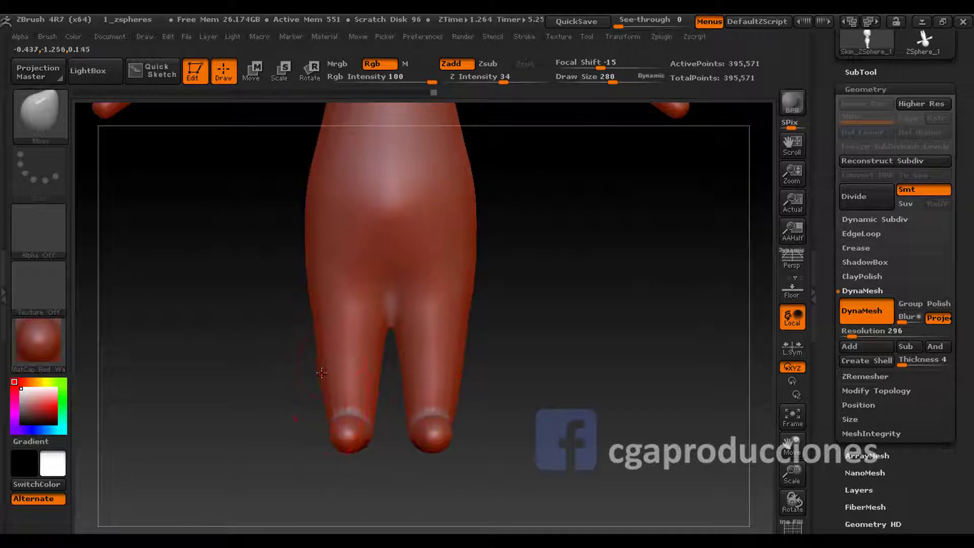
alt+drag(321, 293, 310, 348)
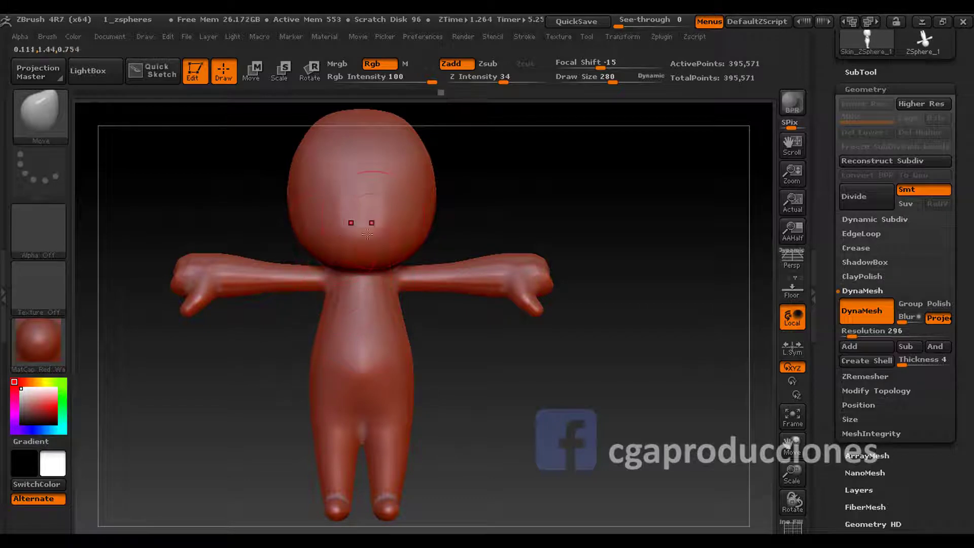
ctrl+drag(336, 174, 363, 133)
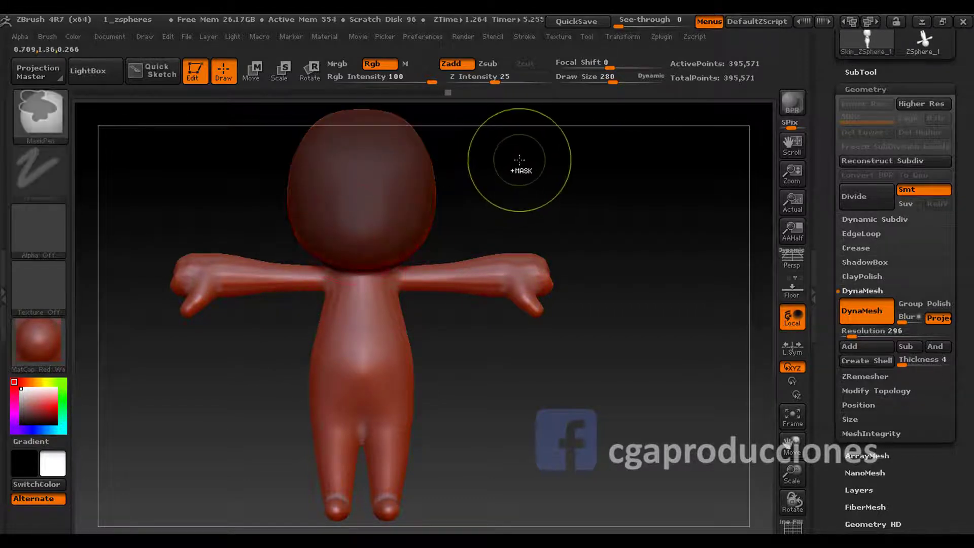
- Invert then clear the mask, and SelectRect-hide everything except the two hands
ctrl+click(519, 170)
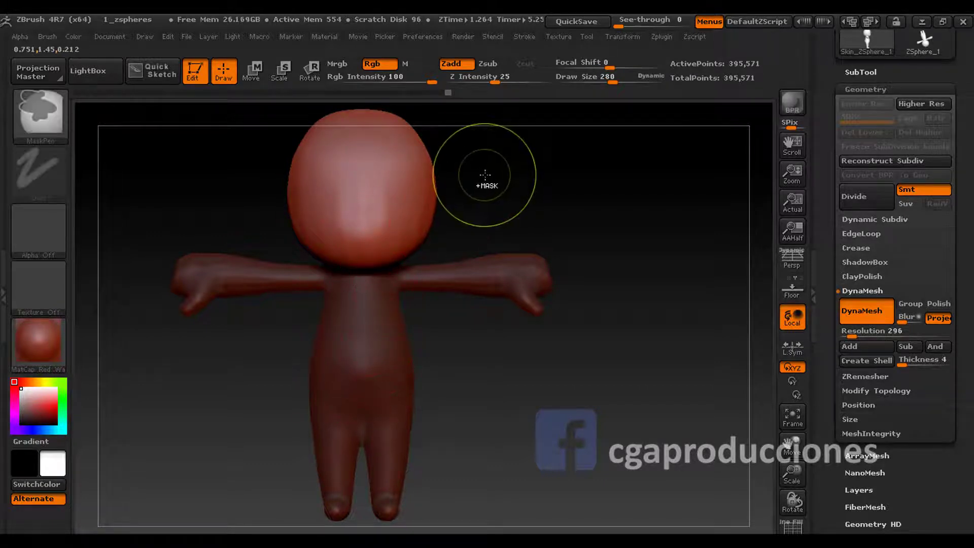
ctrl+click(479, 203)
ctrl+drag(498, 174, 450, 220)
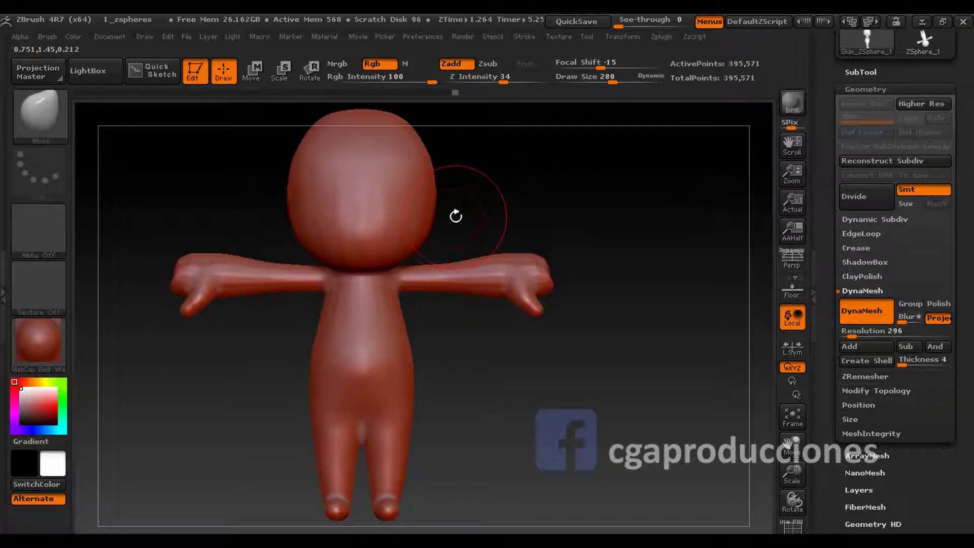
key(ctrl+shift)
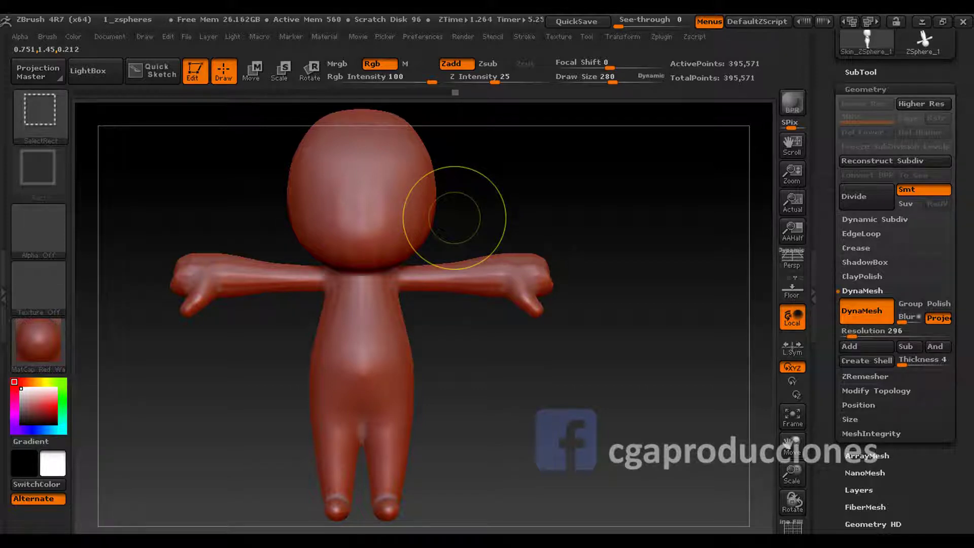
key(ctrl+shift)
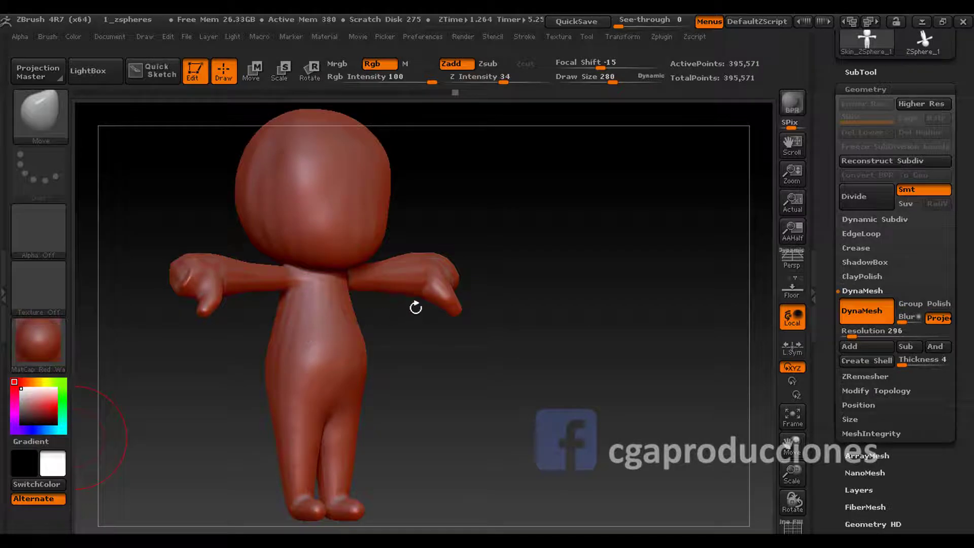
mouse_move(416, 308)
mouse_down()
mouse_move(362, 326)
mouse_move(401, 288)
mouse_up()
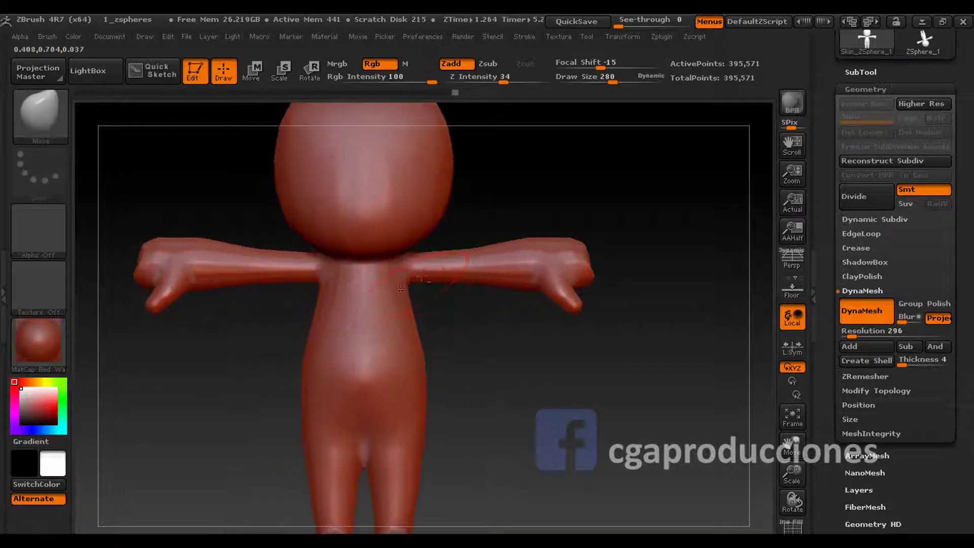
mouse_move(483, 203)
ctrl+shift+mouse_down()
mouse_move(589, 296)
mouse_move(657, 417)
ctrl+shift+mouse_up()
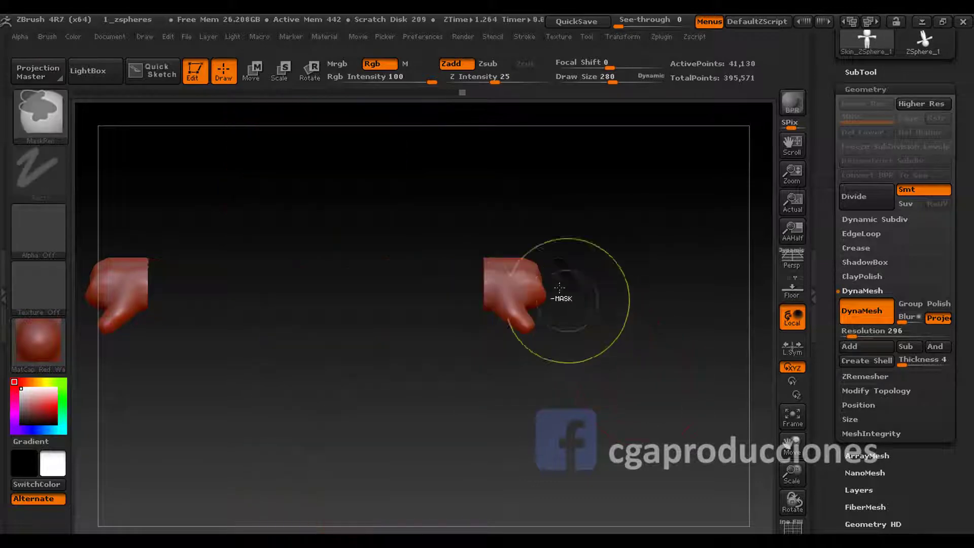
- Rotate around the isolated hands, then invert visibility to hide them and show the body
mouse_move(507, 303)
mouse_down()
mouse_move(437, 310)
mouse_move(445, 259)
mouse_move(539, 300)
mouse_move(587, 293)
mouse_move(616, 272)
mouse_move(569, 283)
mouse_move(540, 276)
mouse_move(476, 303)
mouse_move(578, 278)
mouse_move(471, 361)
mouse_move(526, 243)
mouse_move(616, 235)
mouse_move(645, 256)
mouse_up()
key(ctrl)
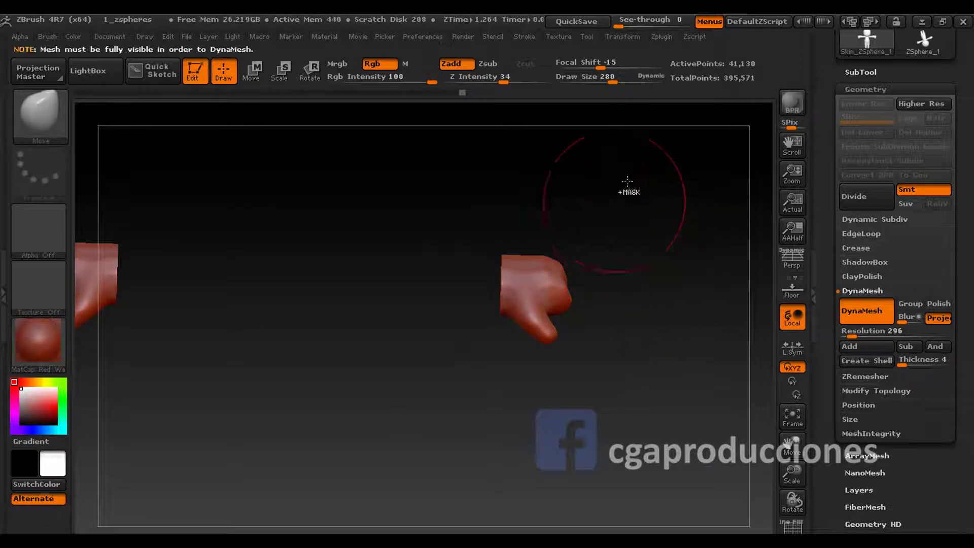
ctrl+shift+drag(645, 170, 692, 277)
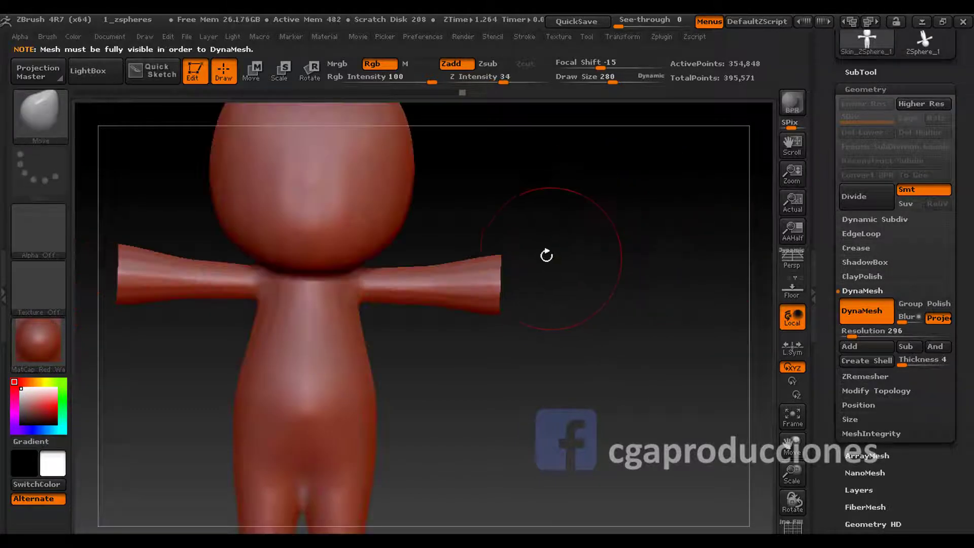
- Reveal the hidden hands, frame the legs, and reduce the brush to size 217
key(ctrl+shift)
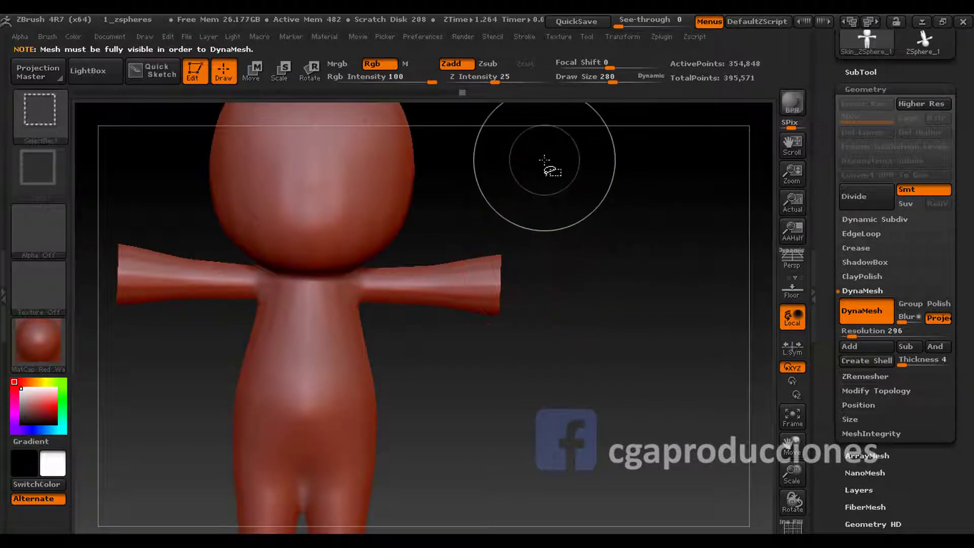
ctrl+shift+click(544, 160)
mouse_move(501, 269)
mouse_down()
mouse_move(522, 238)
mouse_move(482, 291)
mouse_up()
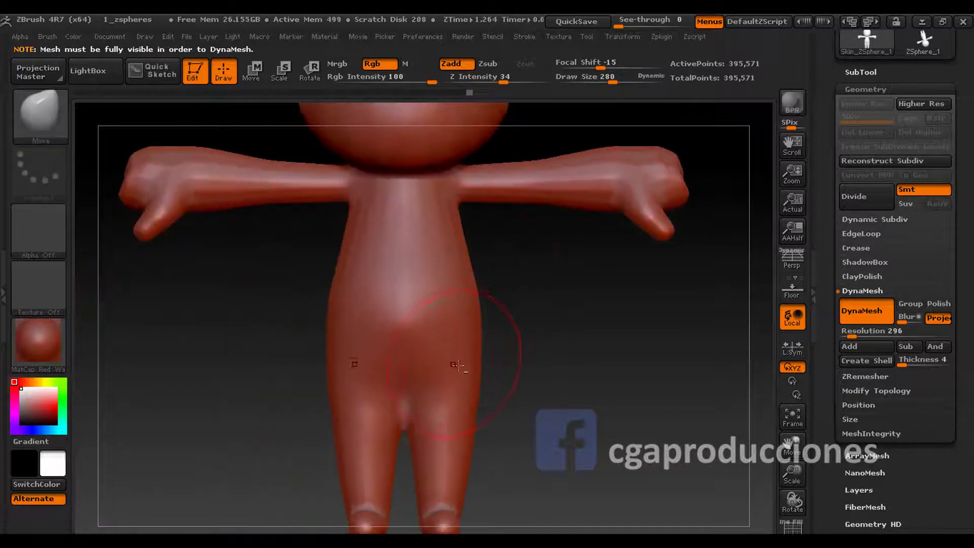
alt+drag(458, 365, 466, 373)
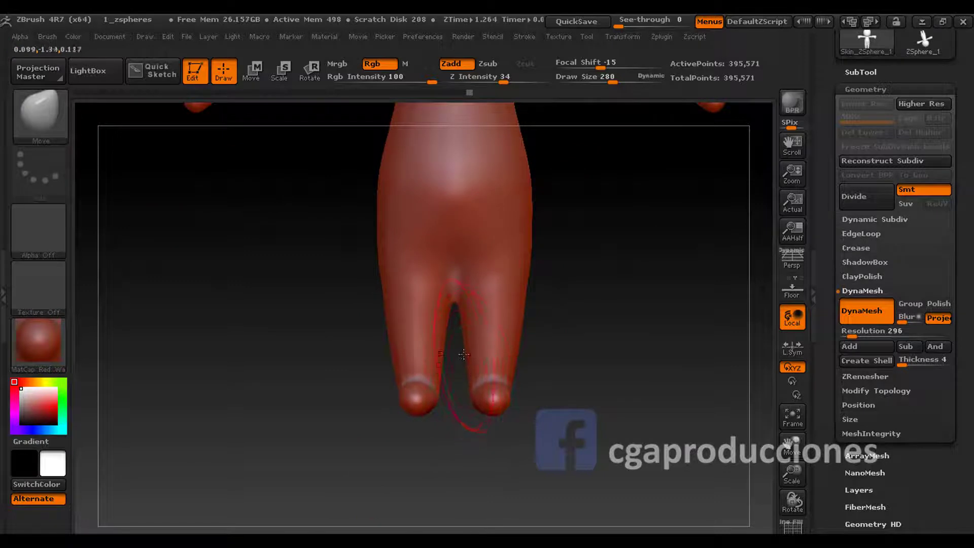
key(space)
drag(479, 284, 465, 283)
ctrl+right_drag(473, 319, 453, 325)
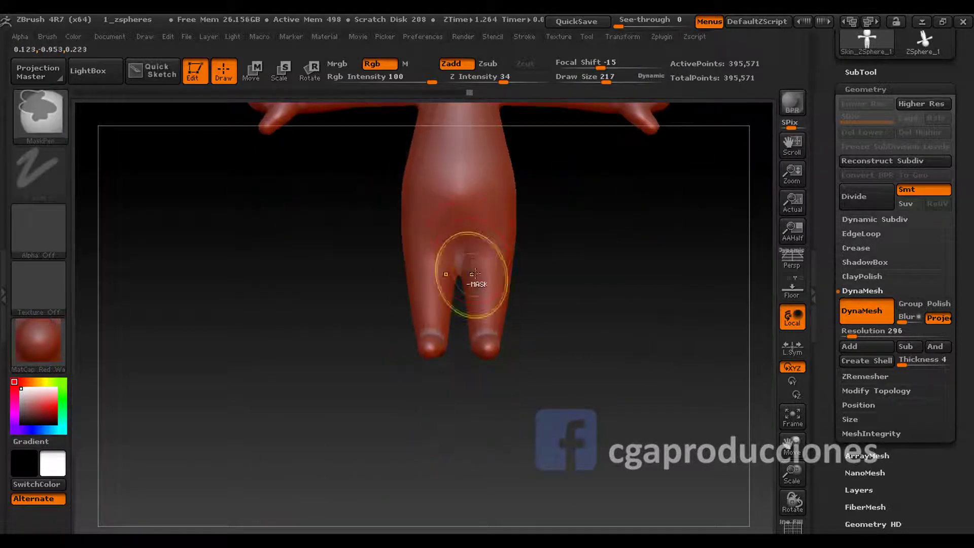
- Isolate the feet, smooth the ankle seams, and show the full mesh again
ctrl+shift+drag(450, 317, 606, 437)
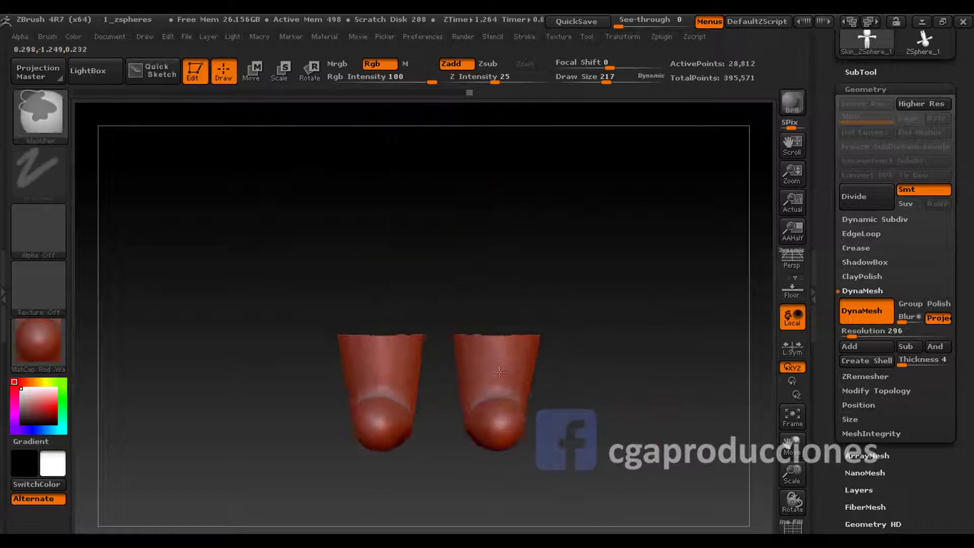
drag(586, 397, 401, 316)
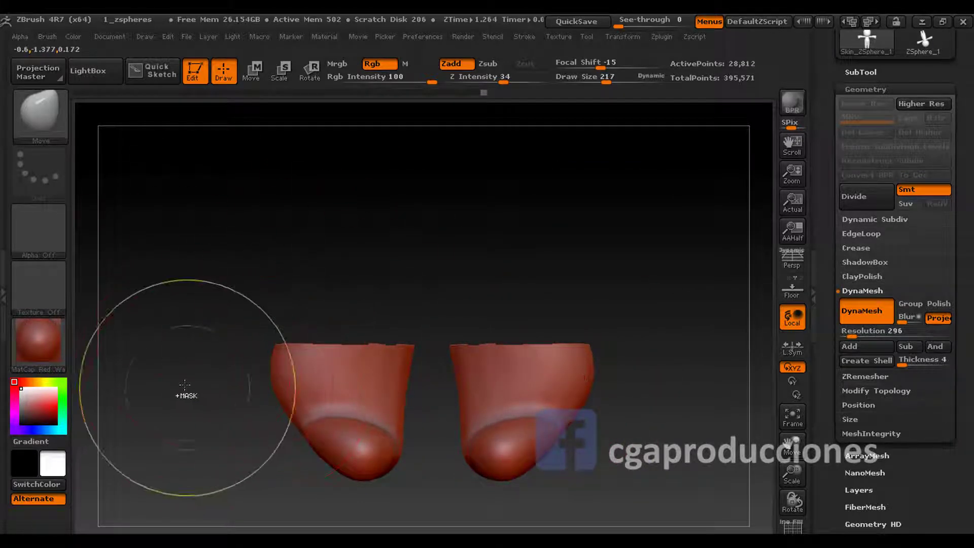
ctrl+shift+click(213, 436)
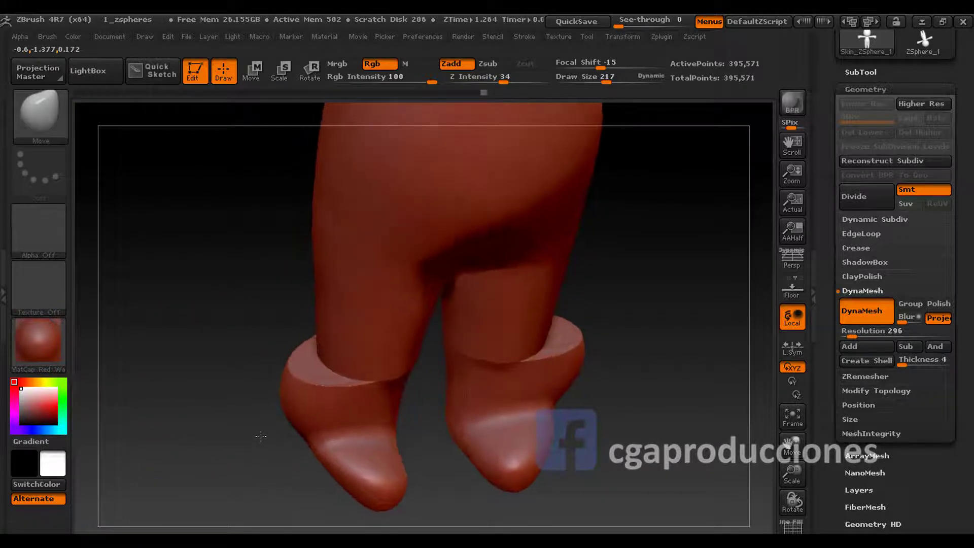
drag(258, 432, 252, 365)
shift+drag(318, 308, 299, 358)
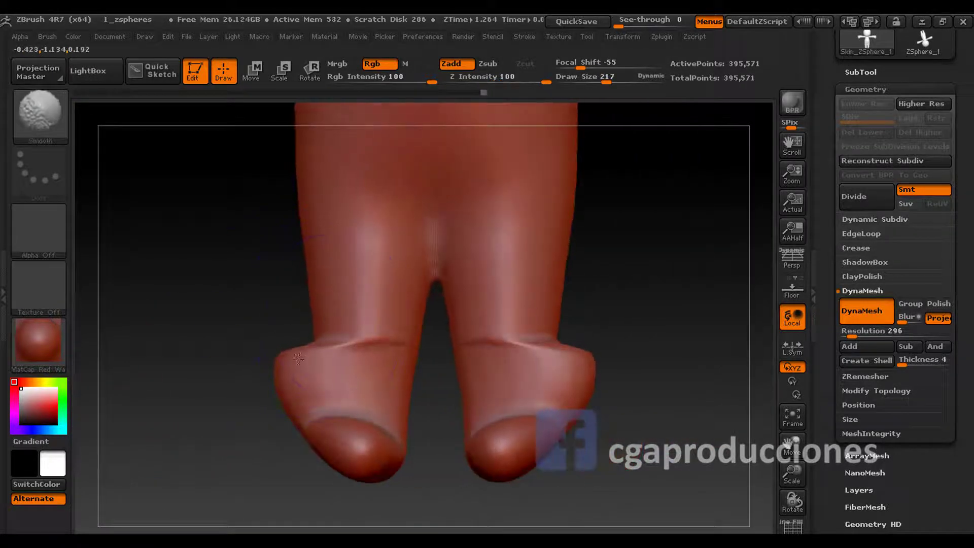
drag(407, 376, 301, 361)
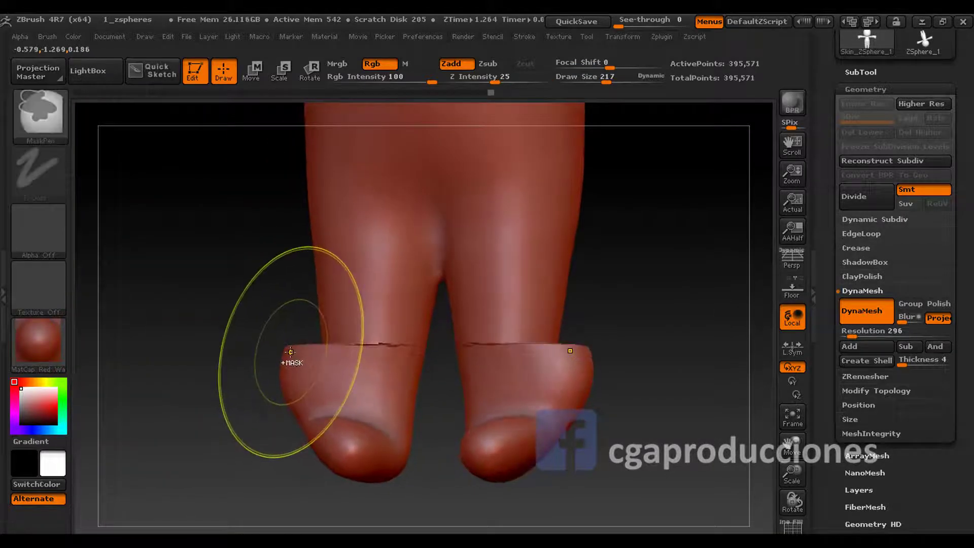
ctrl+shift+click(289, 359)
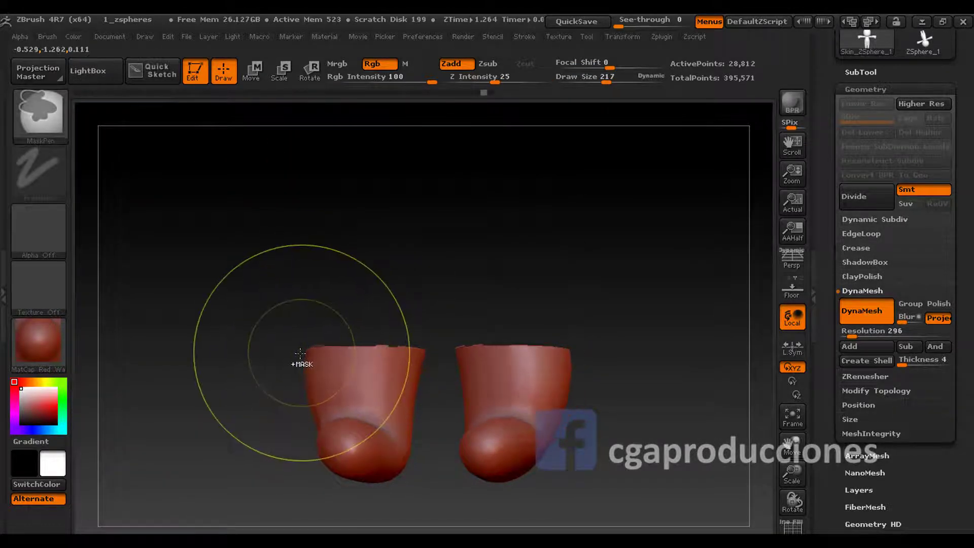
ctrl+shift+click(301, 356)
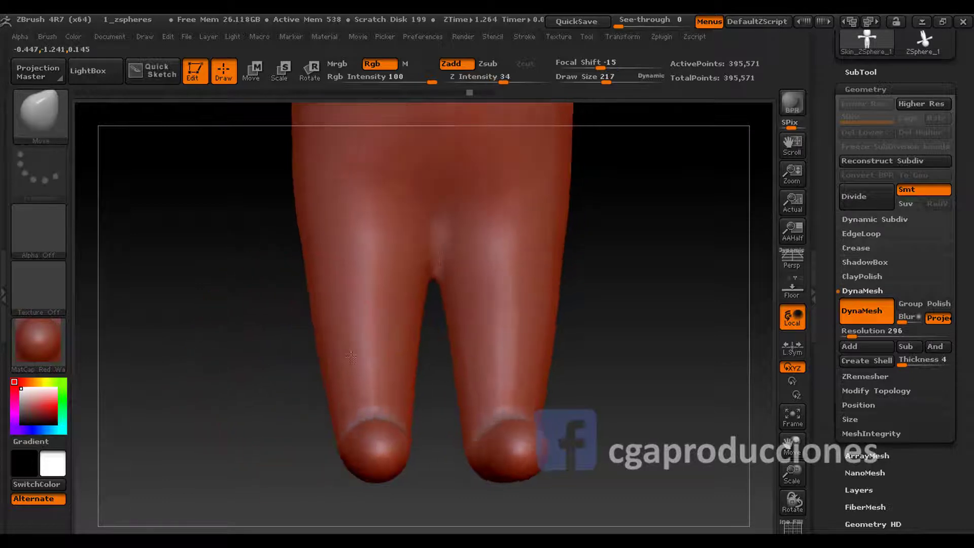
- Frame the hips and choose a surface-pulling brush from the brush list
mouse_move(301, 356)
alt+mouse_down()
mouse_move(329, 344)
mouse_move(327, 250)
mouse_move(338, 311)
mouse_move(295, 380)
alt+mouse_up()
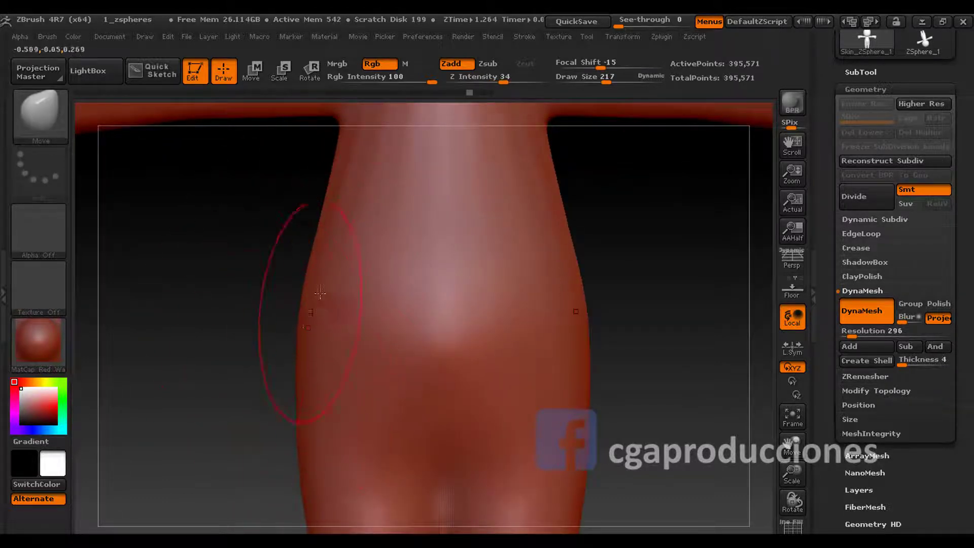
mouse_move(356, 383)
alt+mouse_down()
mouse_move(326, 305)
mouse_move(444, 320)
mouse_move(373, 327)
alt+mouse_up()
key(b)
key(c)
key(l)
mouse_move(380, 294)
alt+mouse_down()
mouse_move(337, 374)
mouse_move(403, 370)
alt+mouse_up()
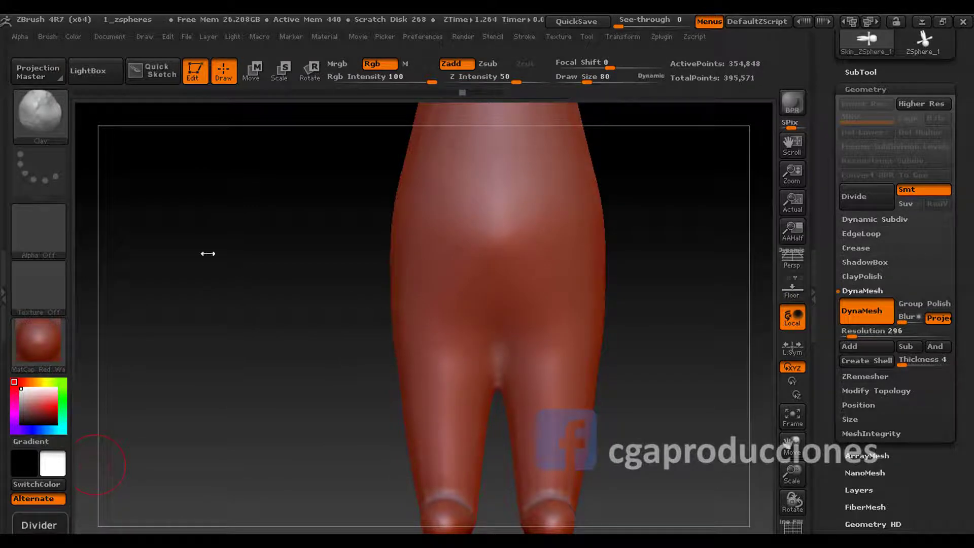
click(40, 113)
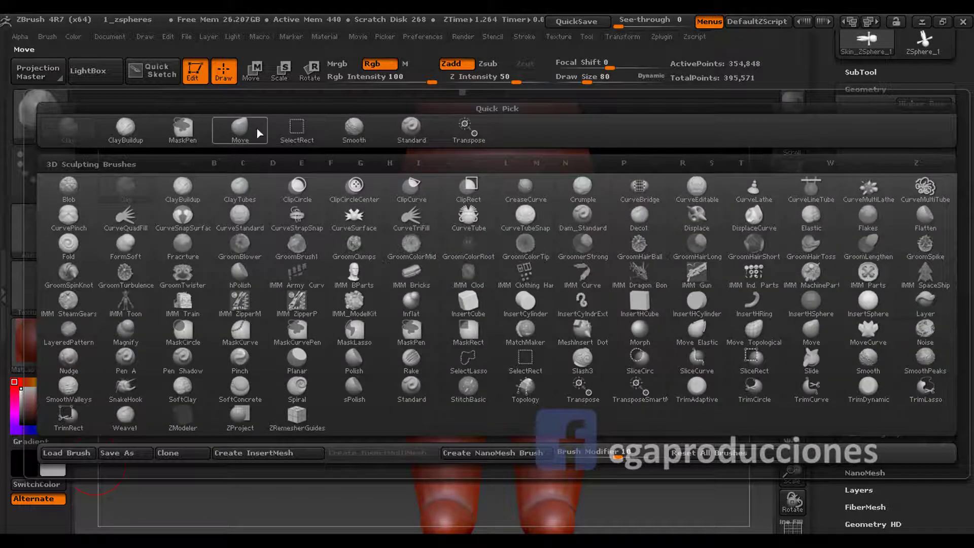
click(240, 127)
- Pull the crotch between the legs upward at brush size 125, then enlarge to 210
key(space)
mouse_move(442, 339)
mouse_down()
mouse_move(464, 343)
mouse_move(479, 414)
mouse_move(456, 337)
mouse_move(441, 343)
mouse_up()
key(space)
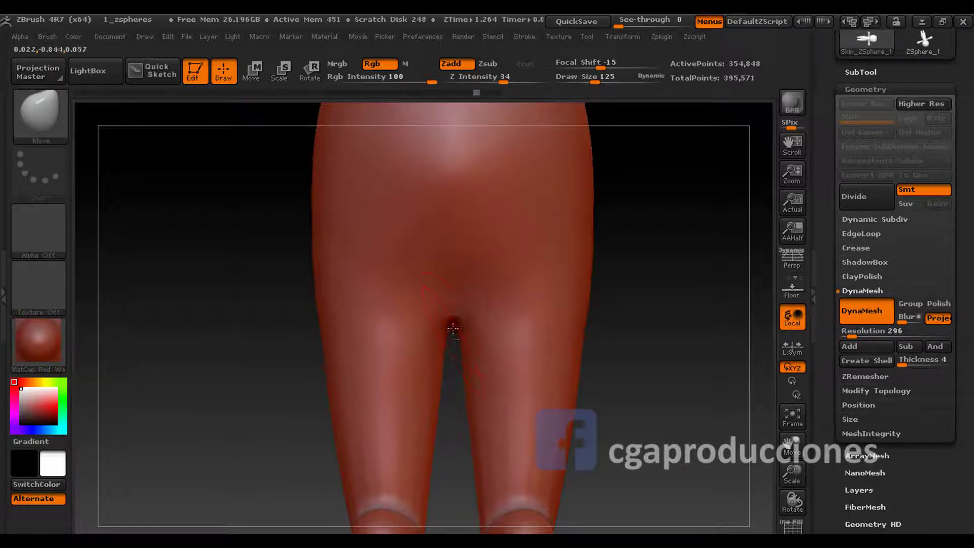
drag(453, 329, 539, 326)
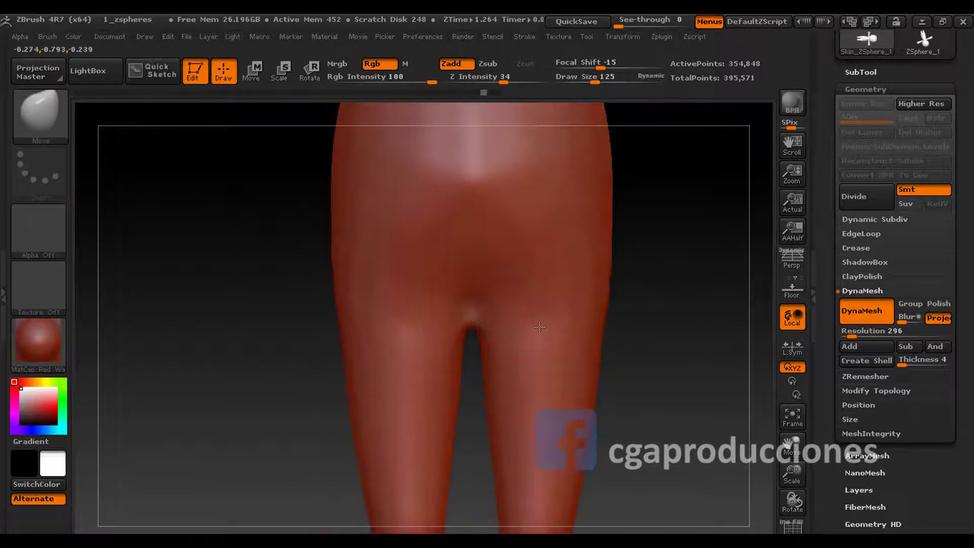
mouse_move(469, 325)
mouse_down()
mouse_move(467, 279)
mouse_move(471, 307)
mouse_move(439, 390)
mouse_up()
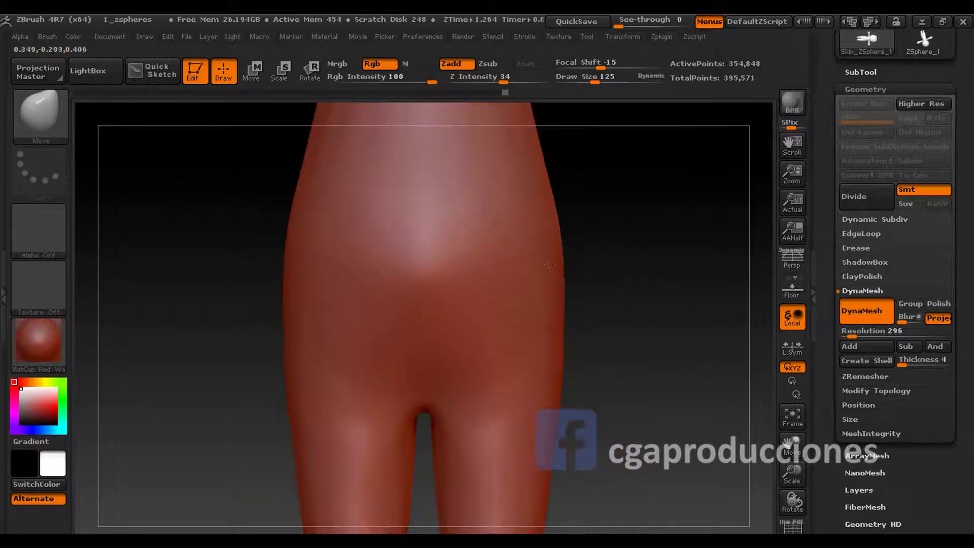
key(space)
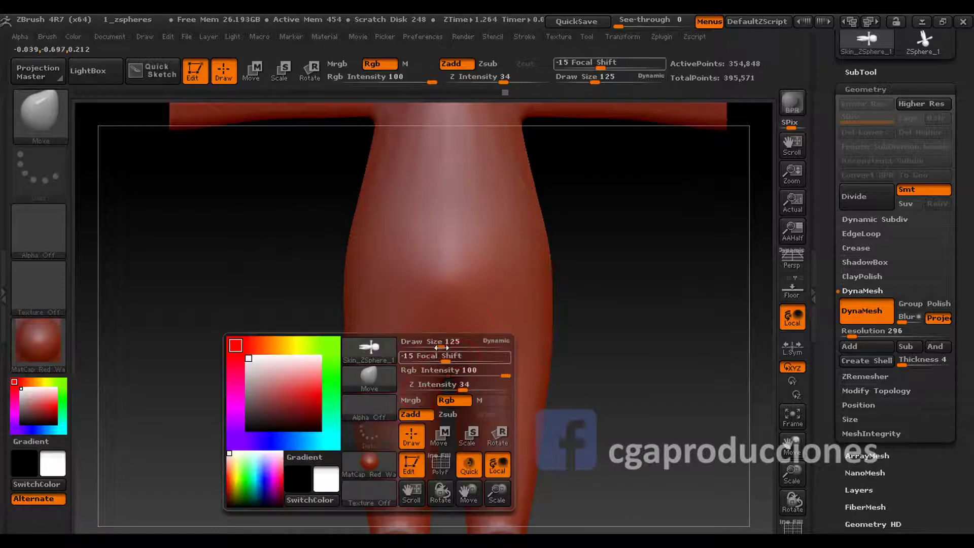
drag(440, 378, 444, 379)
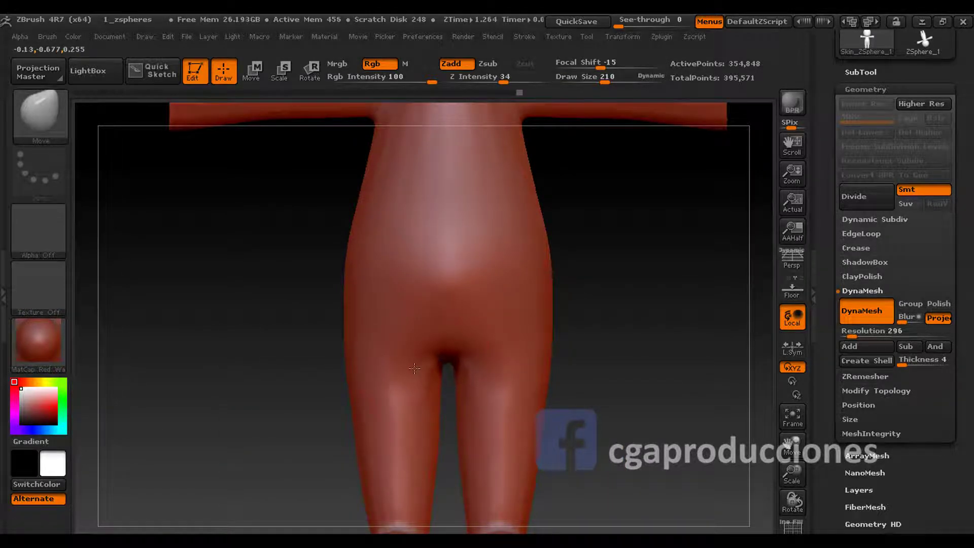
mouse_move(450, 360)
mouse_down()
mouse_move(337, 358)
mouse_move(470, 362)
mouse_up()
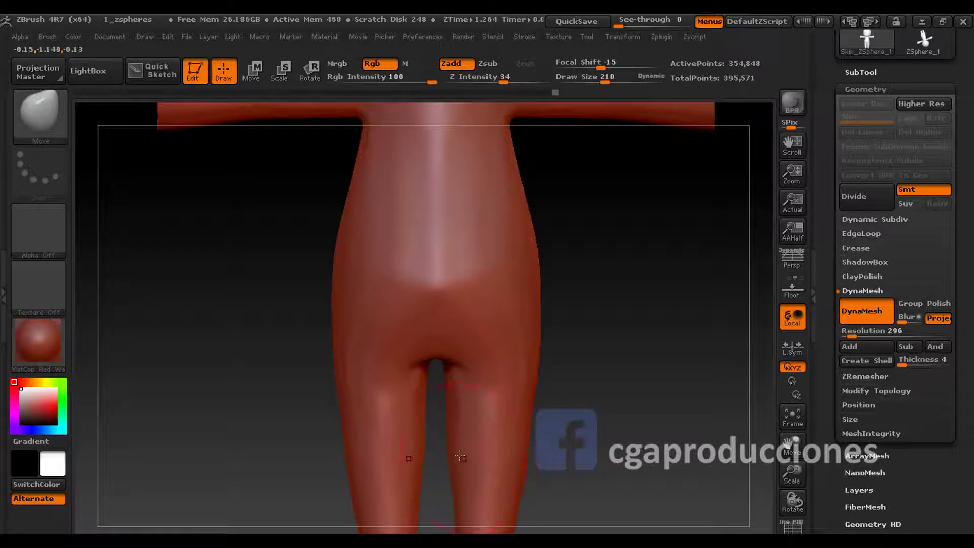
- Smooth the crotch and inner thighs at brush size 106, then zoom out to the whole body
drag(441, 427, 457, 427)
scroll(469, 322, up, 3)
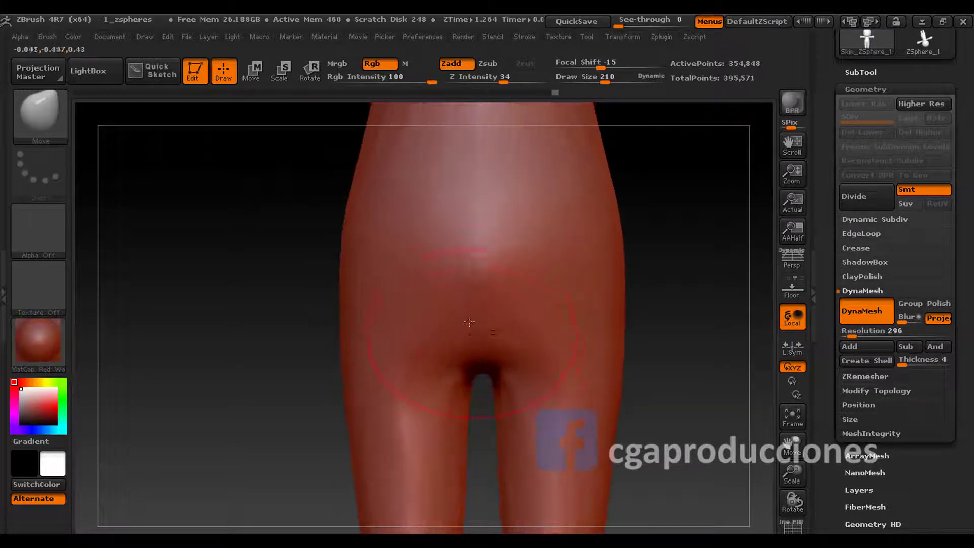
key(shift)
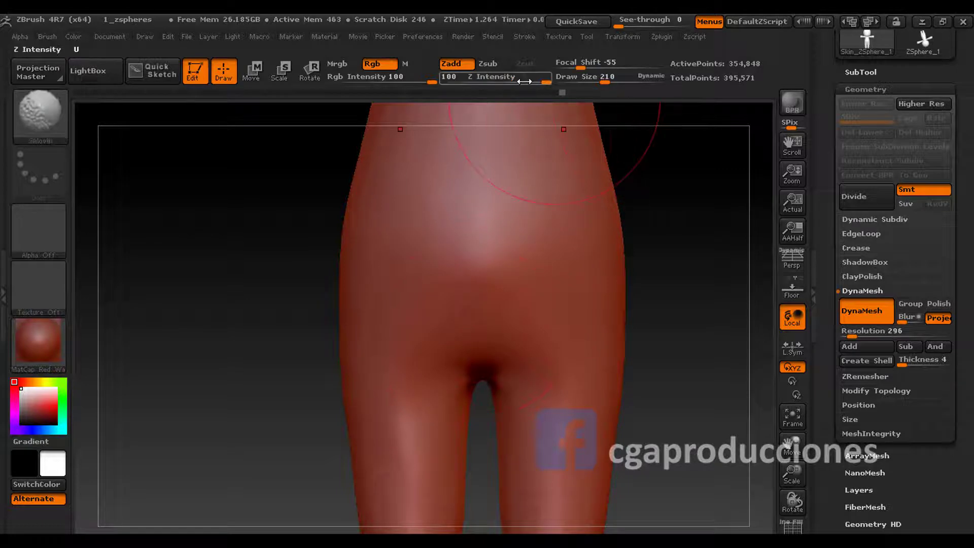
key(space)
drag(505, 106, 490, 106)
key(shift)
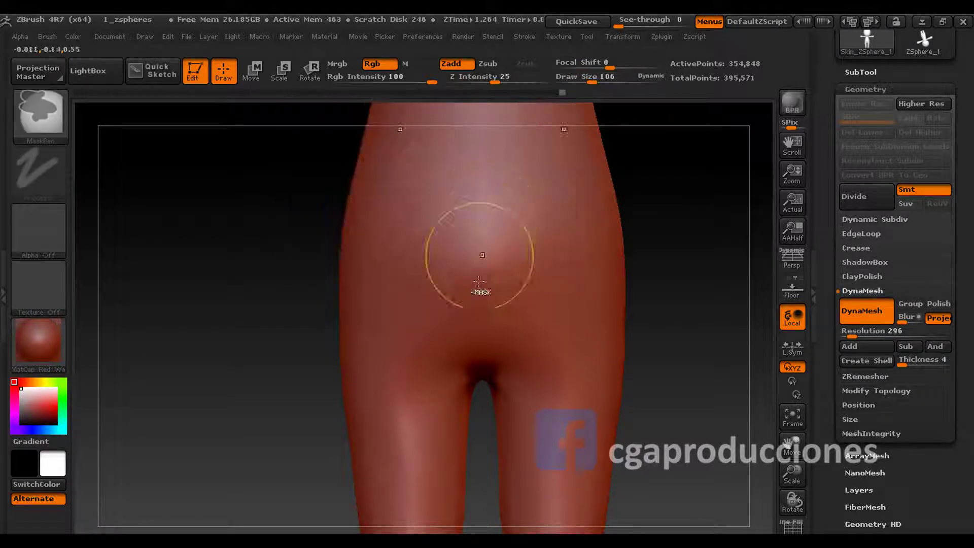
scroll(443, 425, up, 5)
mouse_move(443, 424)
mouse_down()
mouse_move(484, 392)
mouse_move(473, 362)
mouse_up()
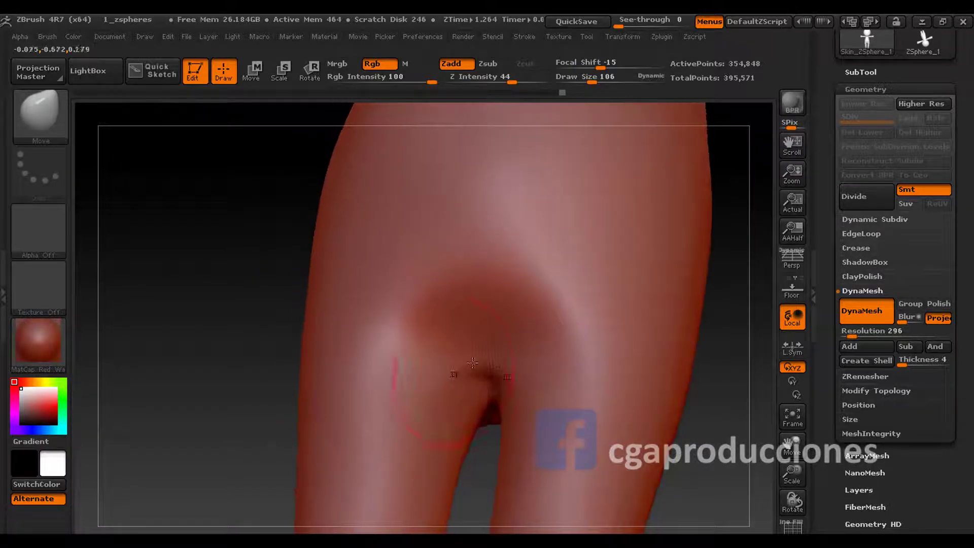
ctrl+click(217, 294)
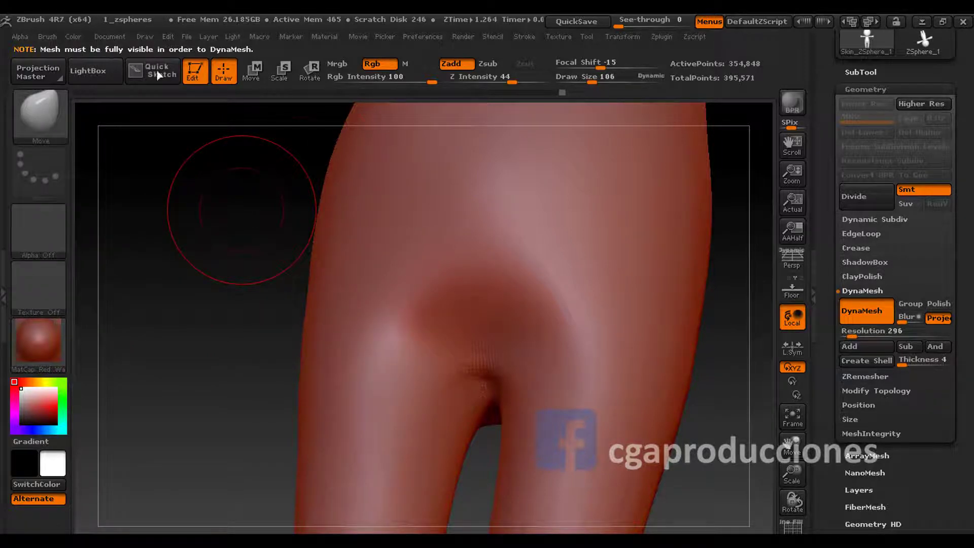
alt+drag(446, 305, 435, 196)
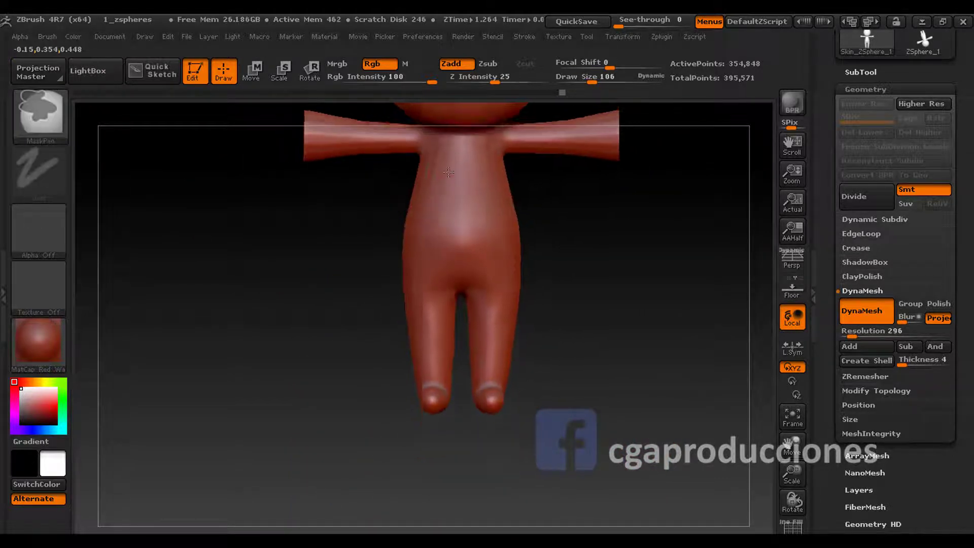
- Reveal the hidden hands and DynaMesh the whole figure with them included
alt+drag(381, 169, 351, 261)
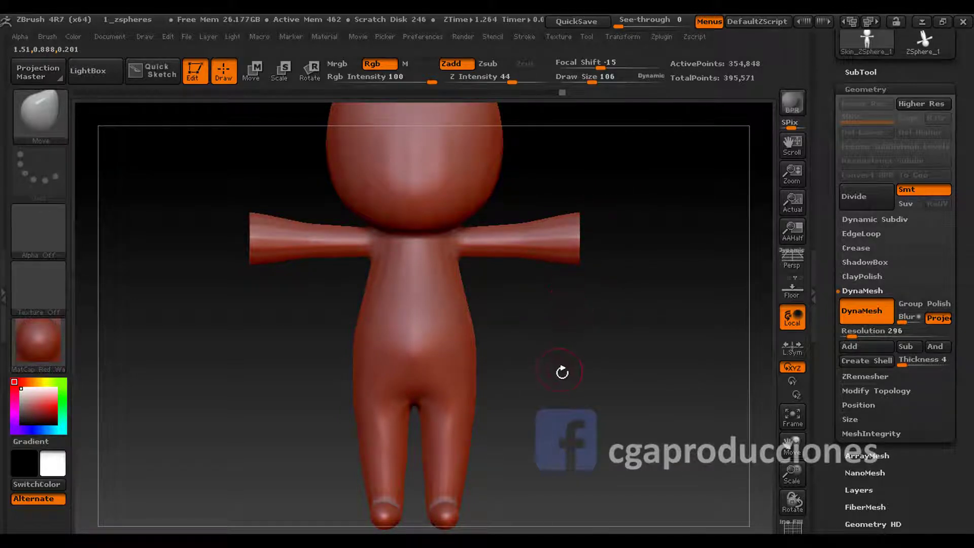
key(shift)
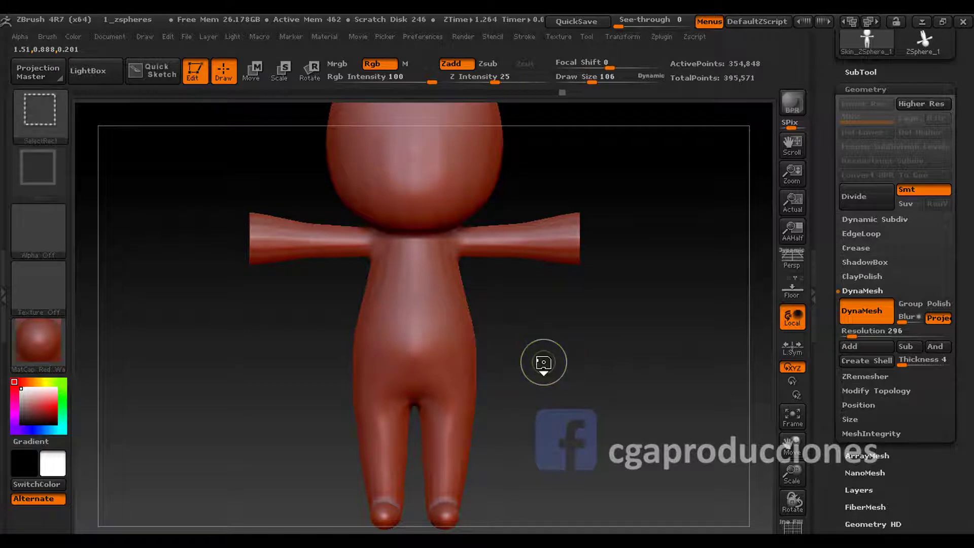
ctrl+shift+click(553, 380)
ctrl+drag(564, 367, 569, 430)
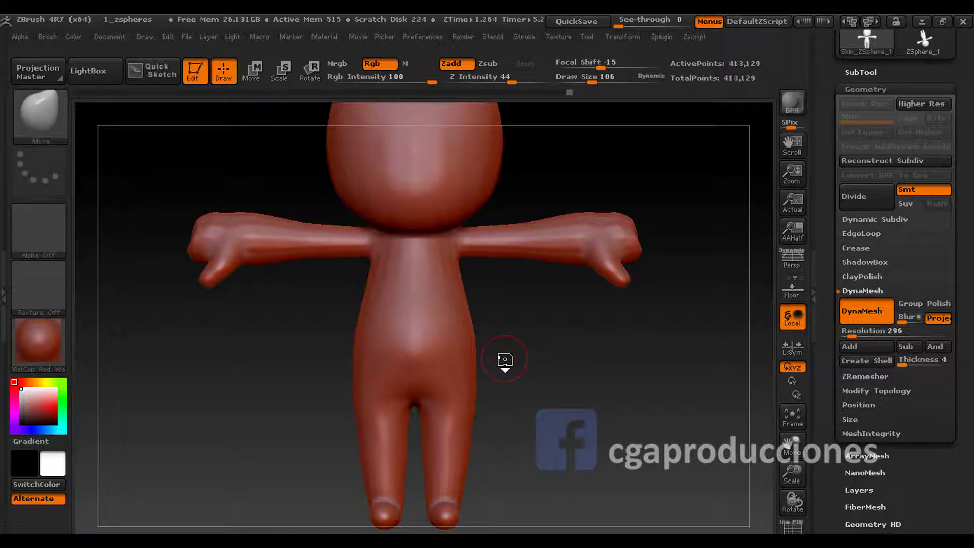
- Mask and smooth the hips at brush sizes 151 and 40, undoing one edit
mouse_move(454, 309)
mouse_down()
mouse_move(522, 330)
mouse_move(561, 328)
mouse_move(482, 330)
mouse_move(482, 314)
mouse_up()
key(space)
key(ctrl+space)
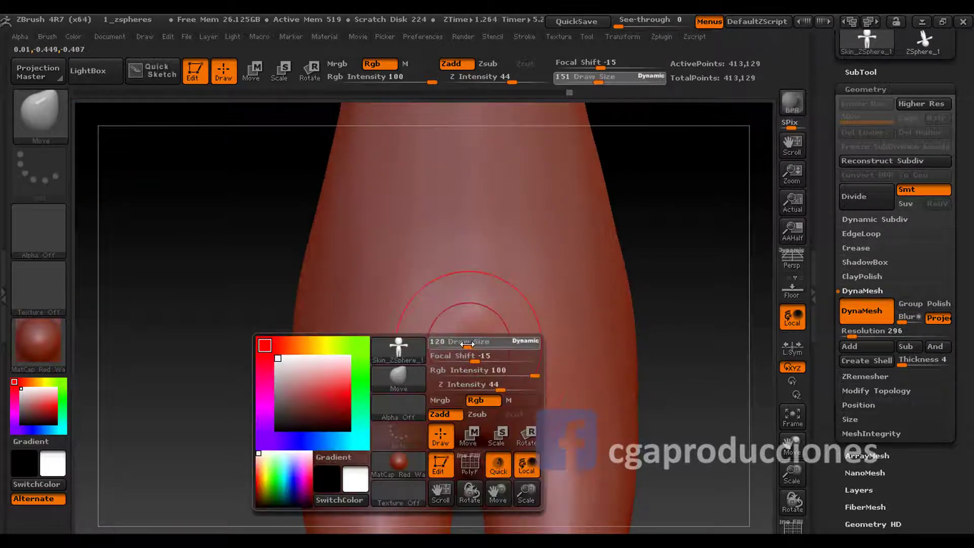
alt+drag(470, 355, 457, 305)
key(space)
drag(449, 347, 444, 350)
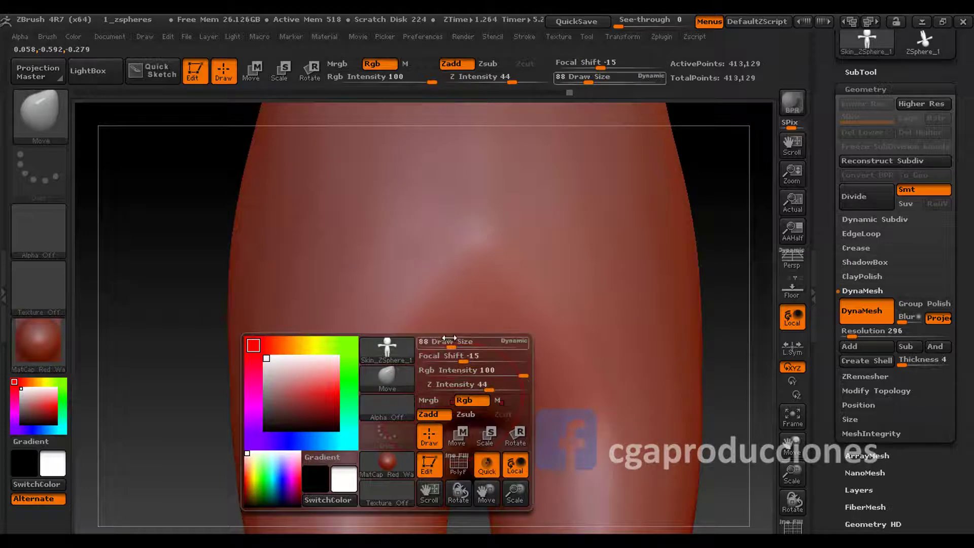
key(shift)
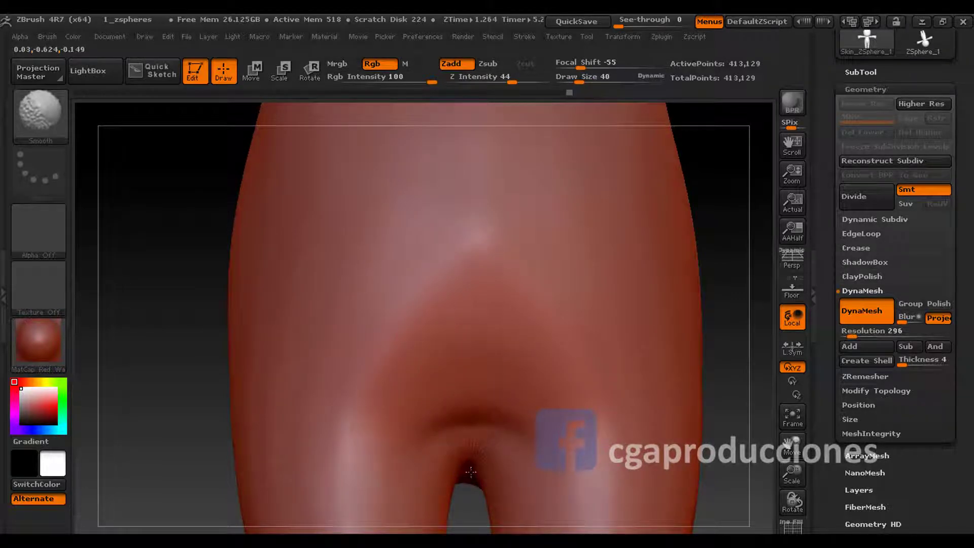
key(ctrl+z)
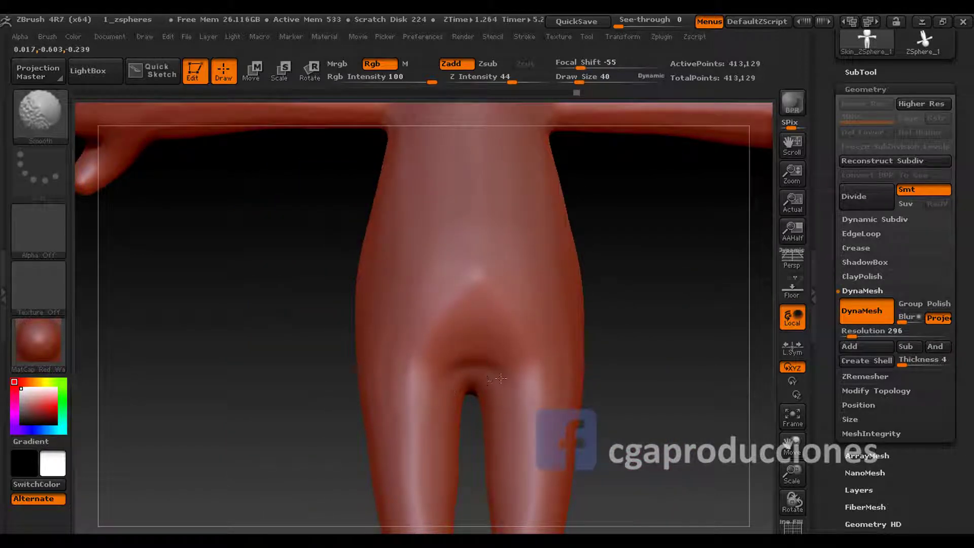
key(shift)
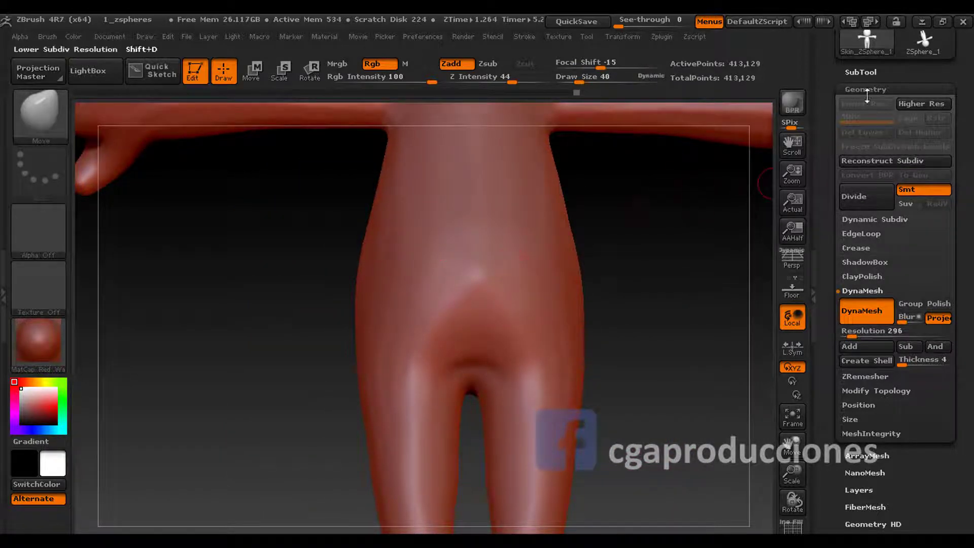
- Push the outer thigh contour inward with the Move brush at size 230
click(857, 196)
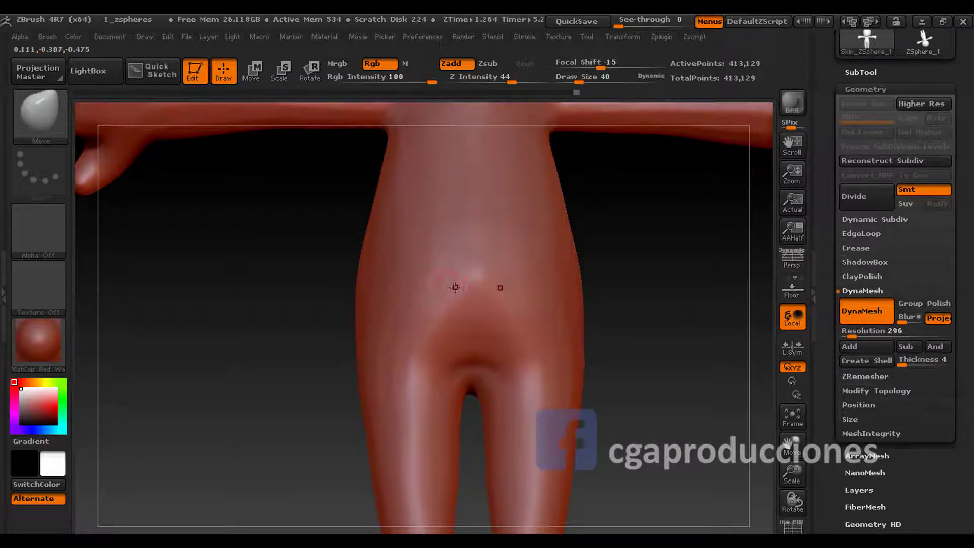
mouse_move(405, 344)
mouse_down()
mouse_move(420, 289)
mouse_move(437, 314)
mouse_up()
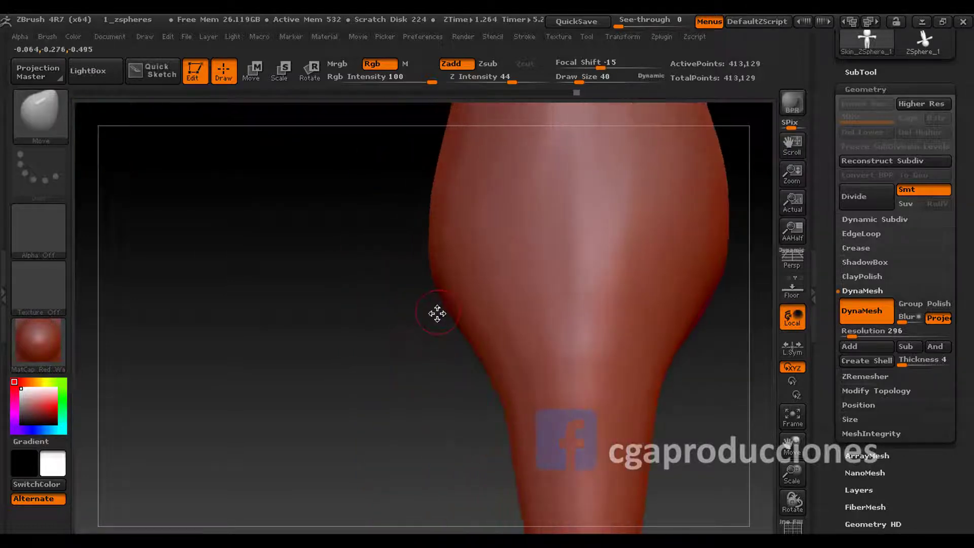
key(space)
key(ctrl)
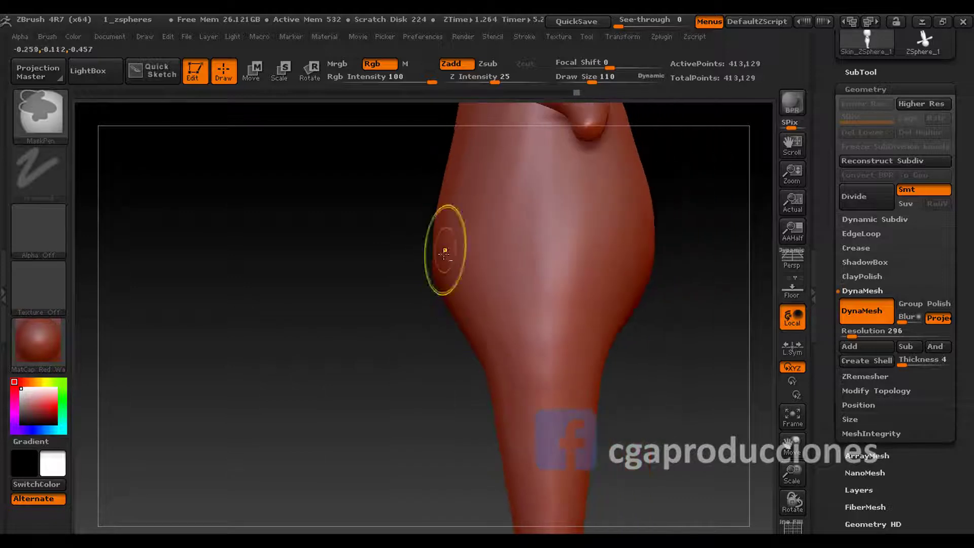
alt+drag(444, 252, 421, 284)
key(space)
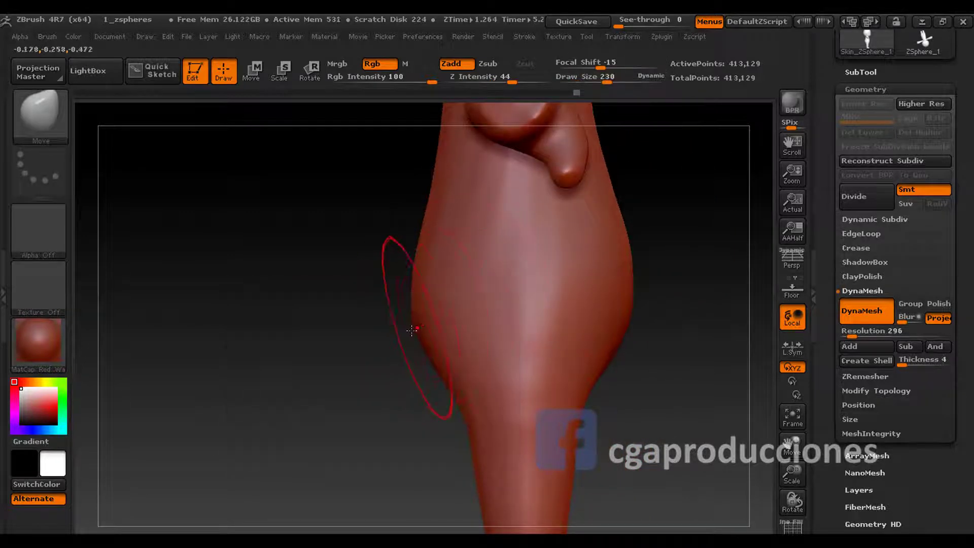
drag(412, 329, 422, 319)
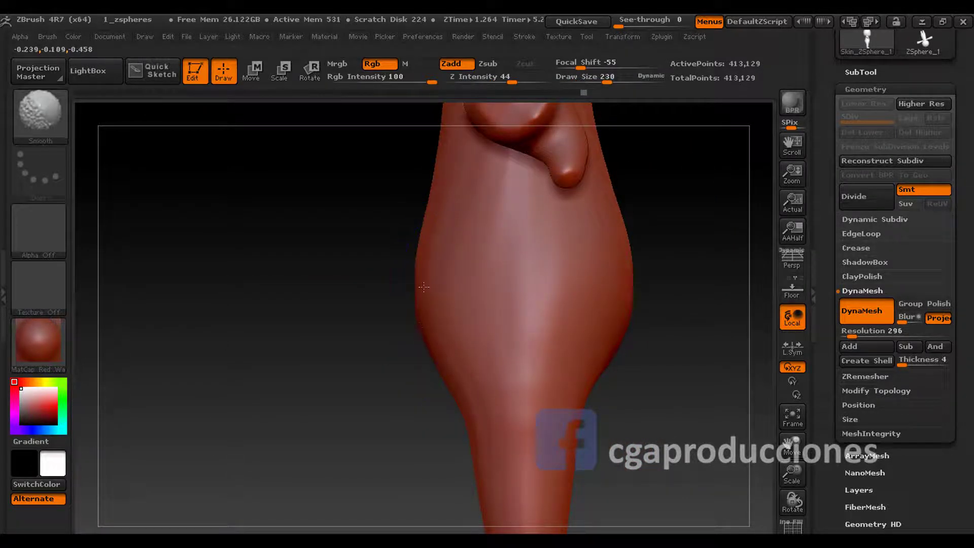
alt+drag(405, 268, 508, 304)
- Deepen, smooth and raise the crotch hollow between the legs so they separate cleanly
key(shift)
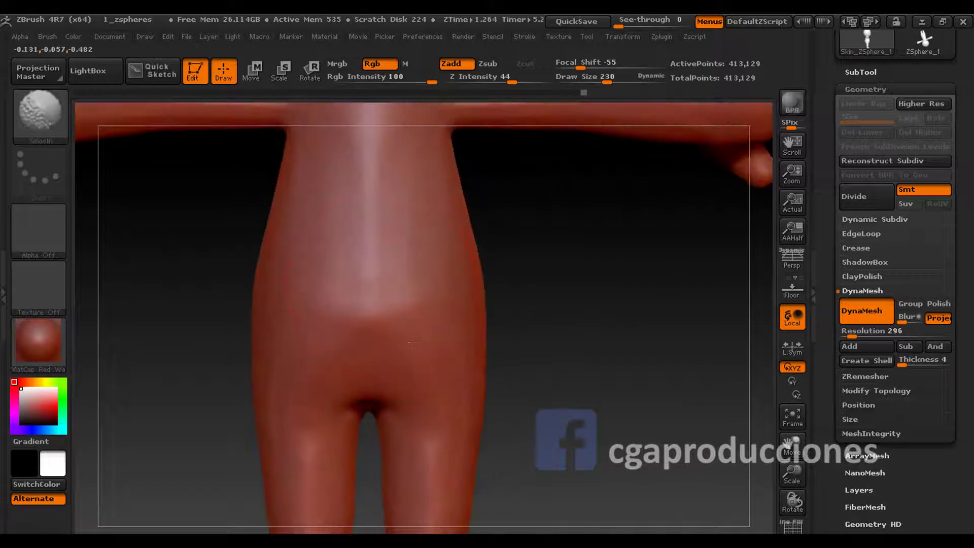
mouse_move(393, 364)
mouse_down()
mouse_move(370, 326)
mouse_move(406, 324)
mouse_move(425, 282)
mouse_move(461, 272)
mouse_move(381, 270)
mouse_up()
key(space)
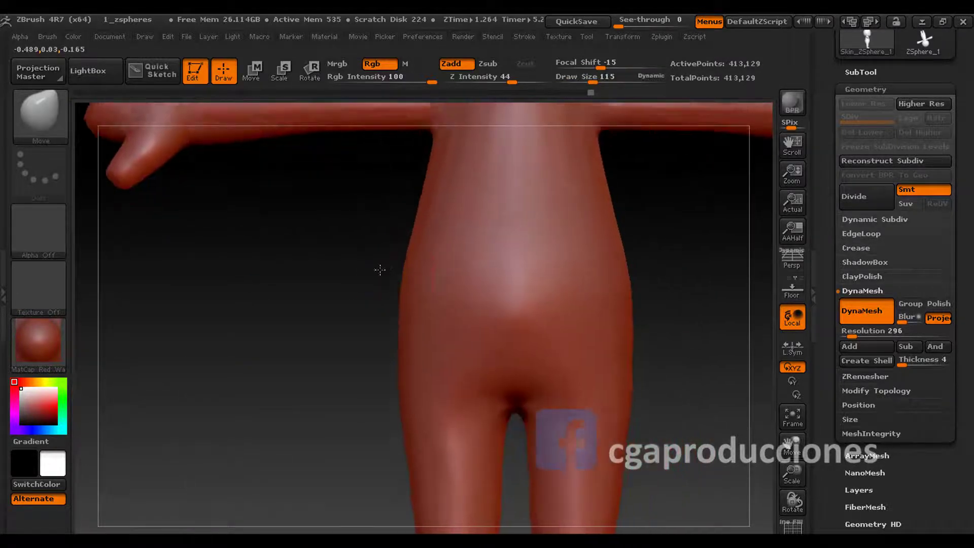
key(ctrl)
alt+drag(407, 220, 378, 365)
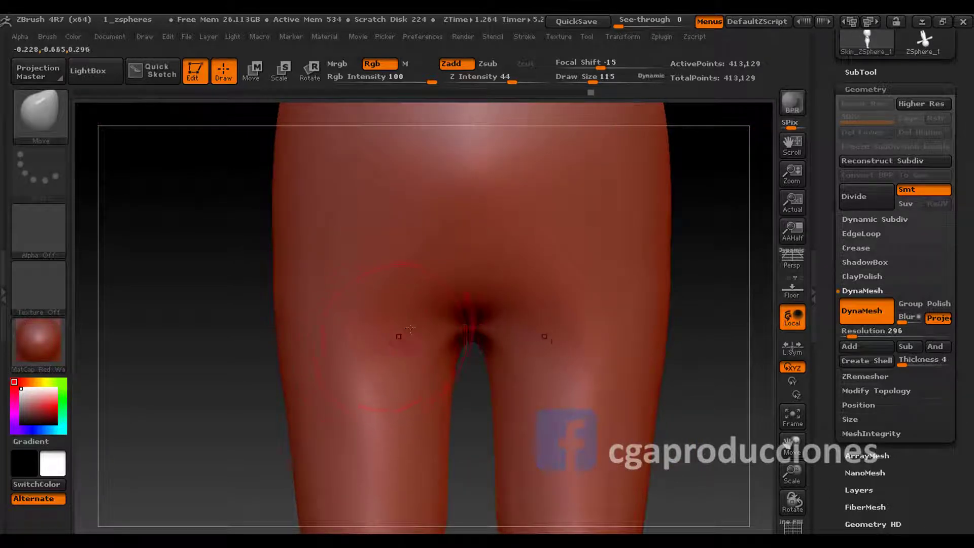
drag(467, 329, 466, 323)
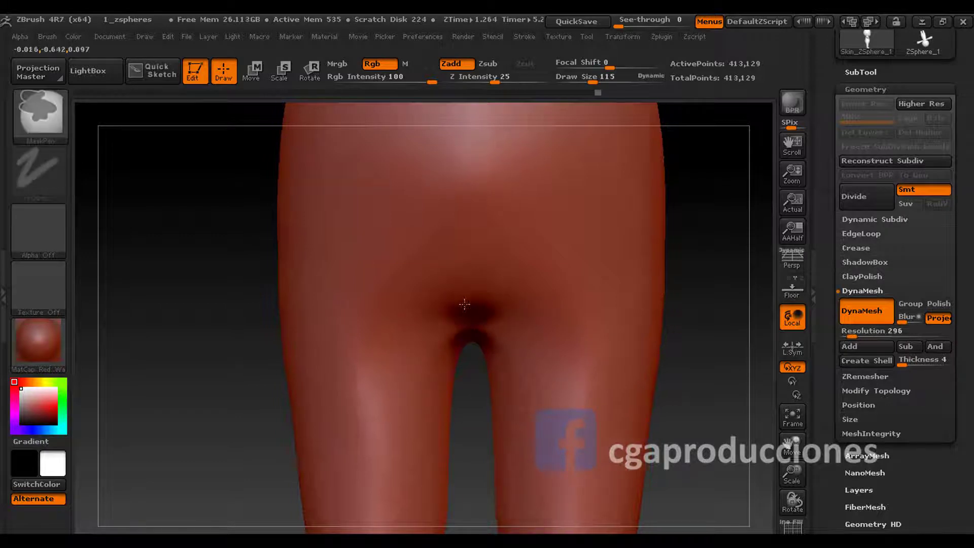
key(ctrl+z)
key(shift)
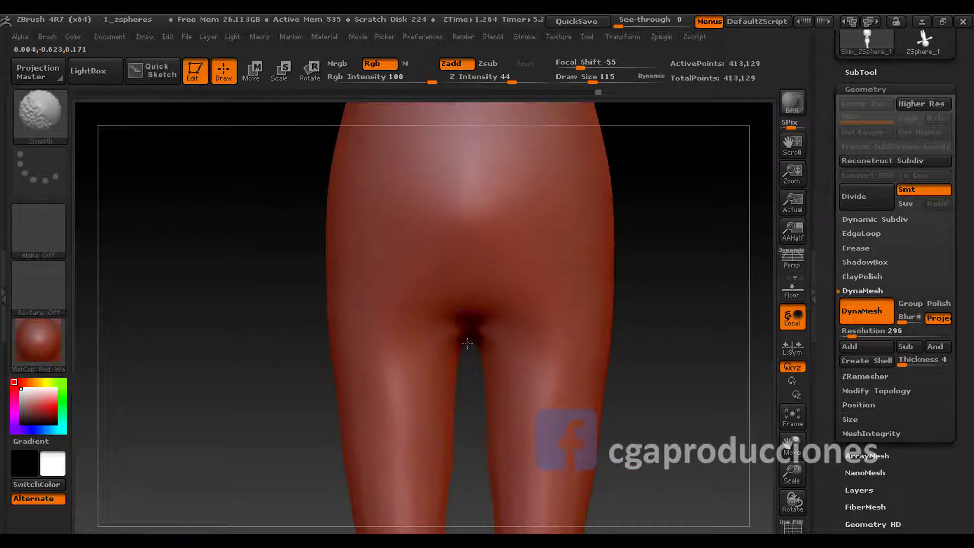
key(ctrl+z)
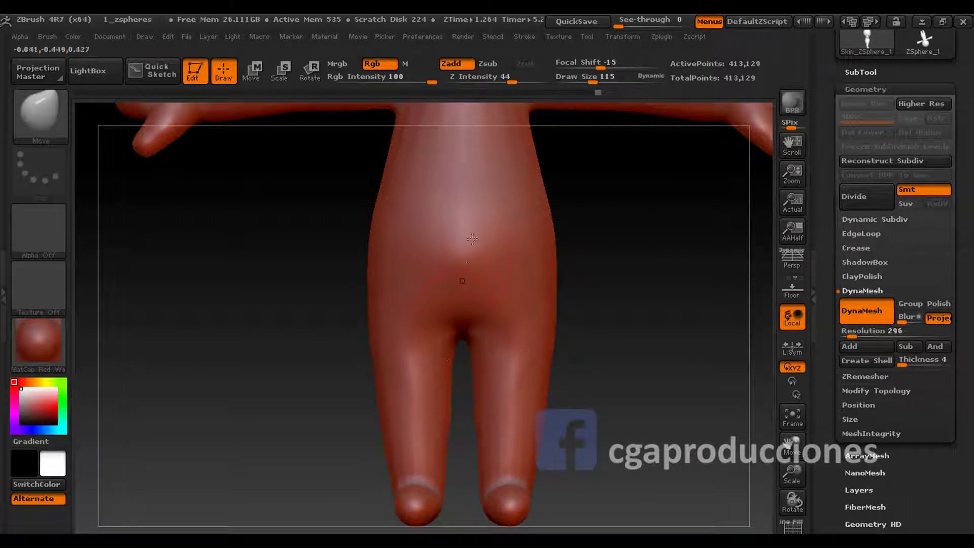
drag(455, 363, 472, 332)
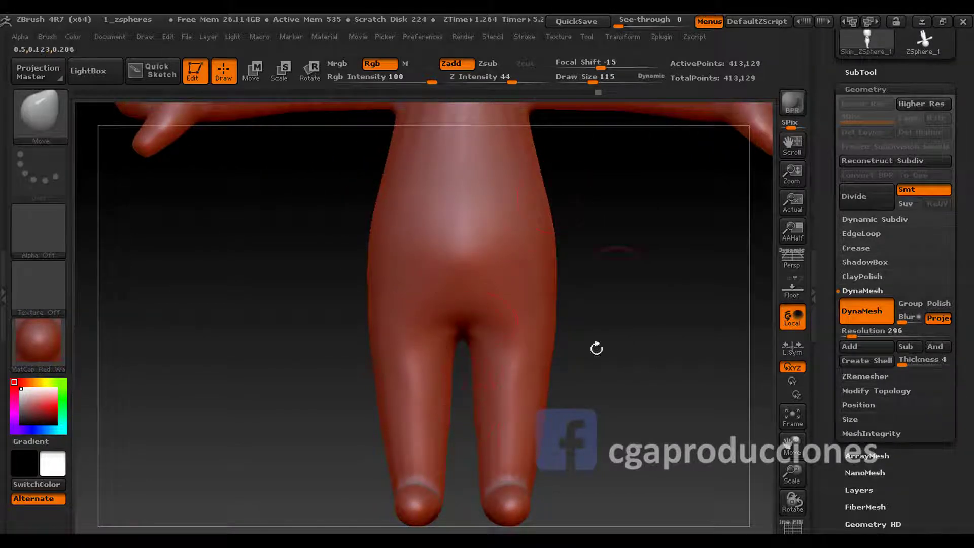
key(ctrl)
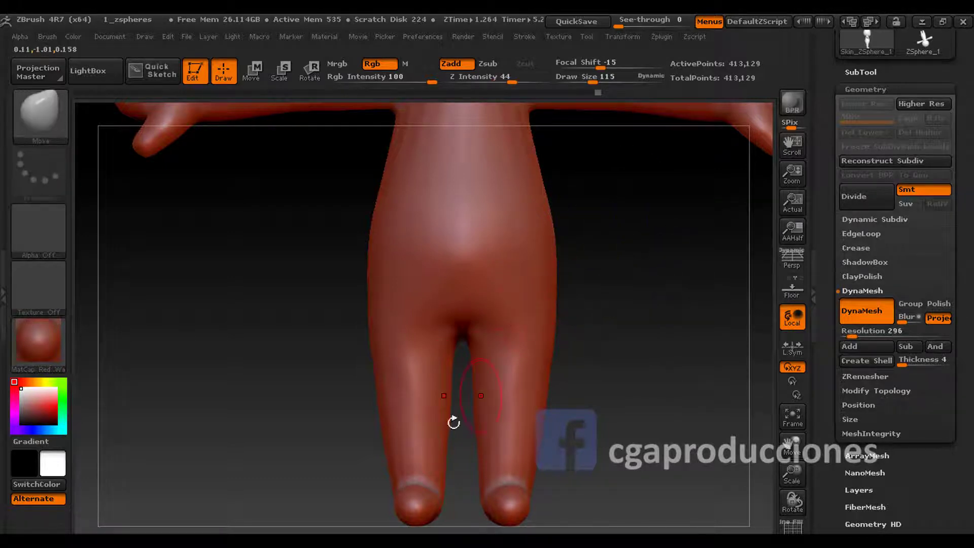
- Frame the figure, orbit around the arm, and select the Move brush (B-M-V)
key(f)
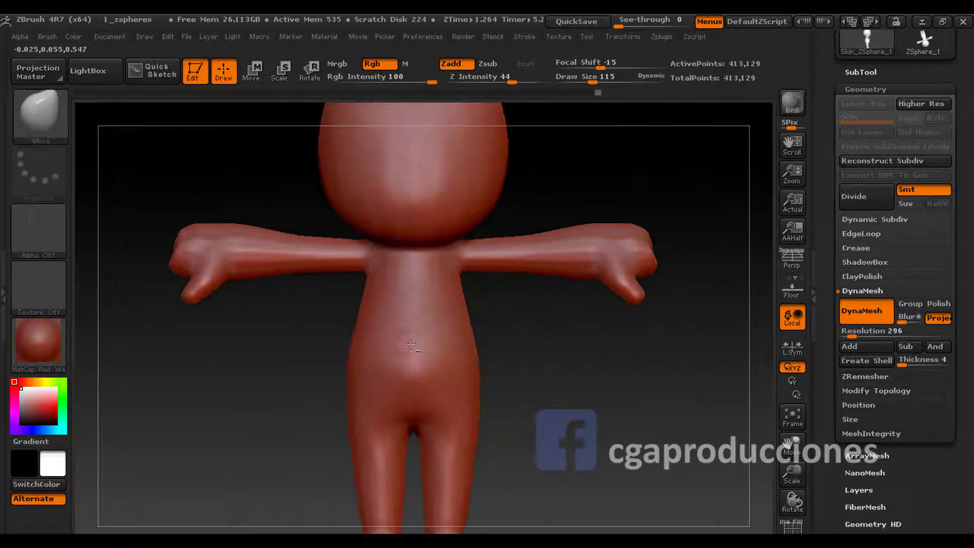
drag(480, 306, 384, 337)
key(space)
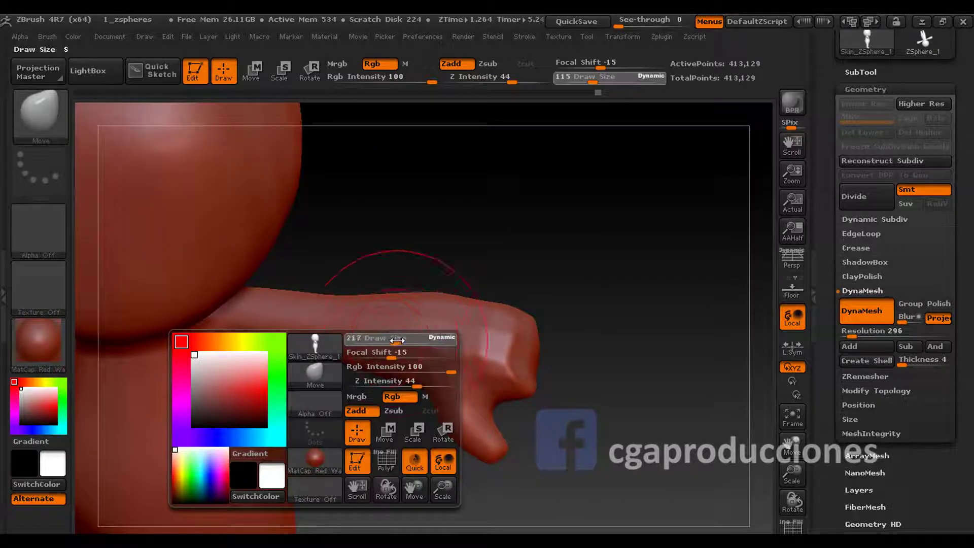
key(ctrl)
drag(454, 304, 352, 287)
key(b)
key(m)
key(v)
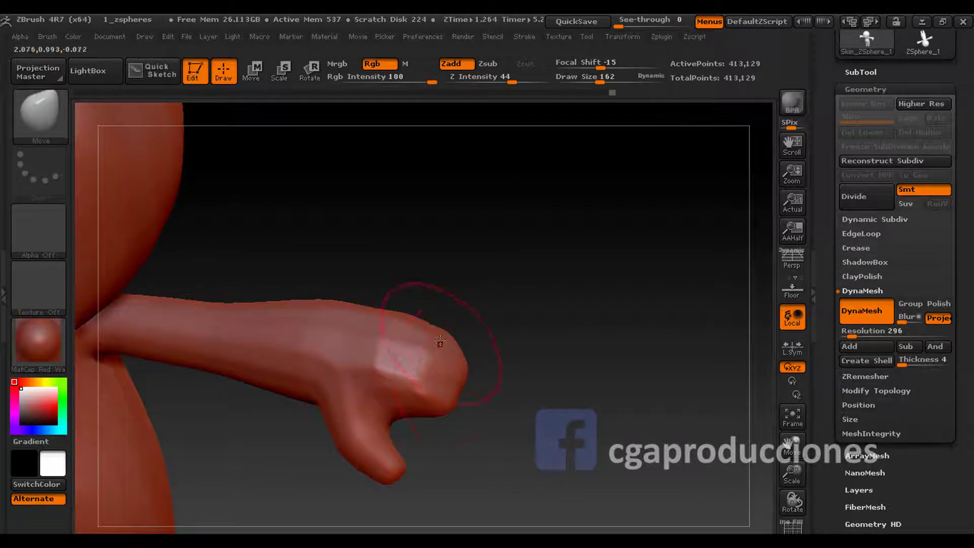
mouse_move(422, 337)
mouse_down()
mouse_move(446, 327)
mouse_move(407, 320)
mouse_move(406, 305)
mouse_move(417, 370)
mouse_up()
- Pull up the top of the arm tip, resizing the brush to 93 then 130
key(space)
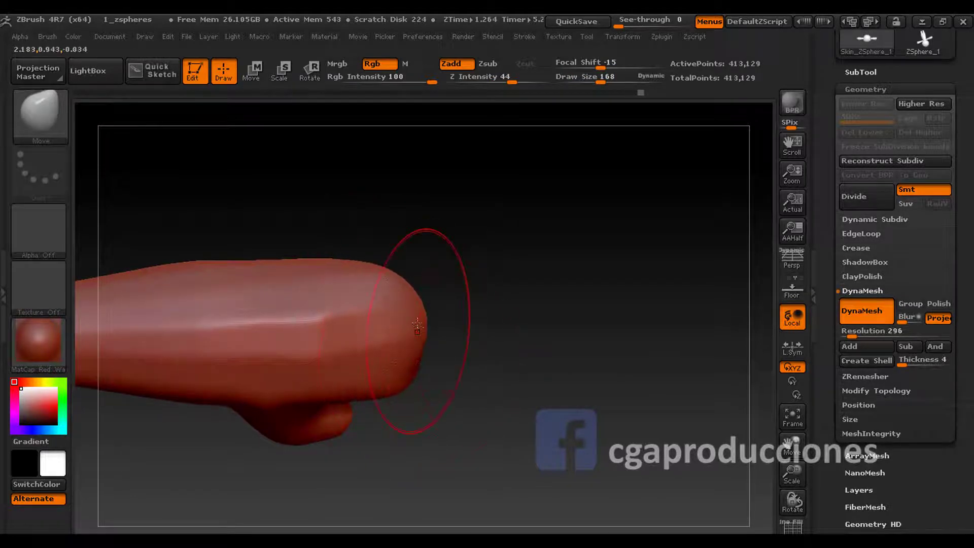
mouse_move(437, 337)
mouse_down()
mouse_move(397, 334)
mouse_move(404, 341)
mouse_up()
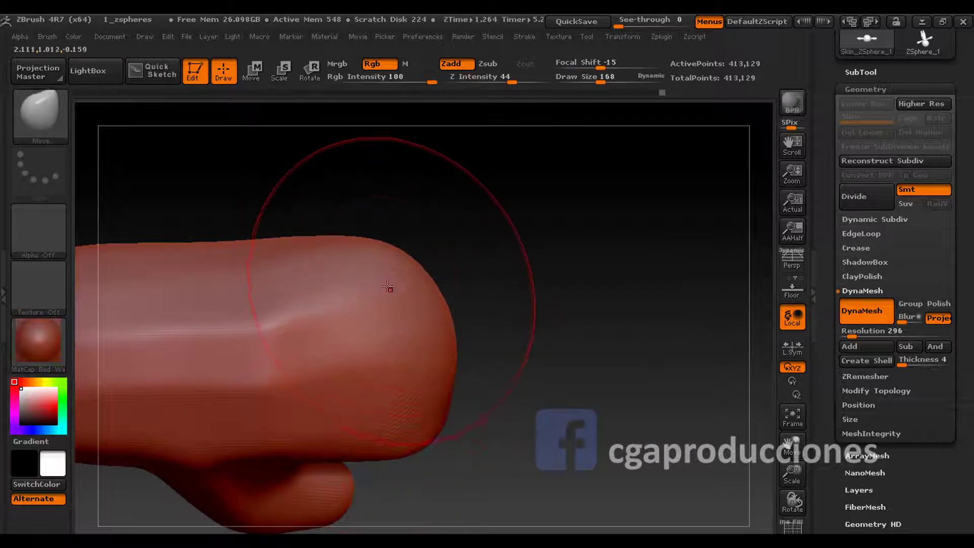
drag(382, 283, 337, 261)
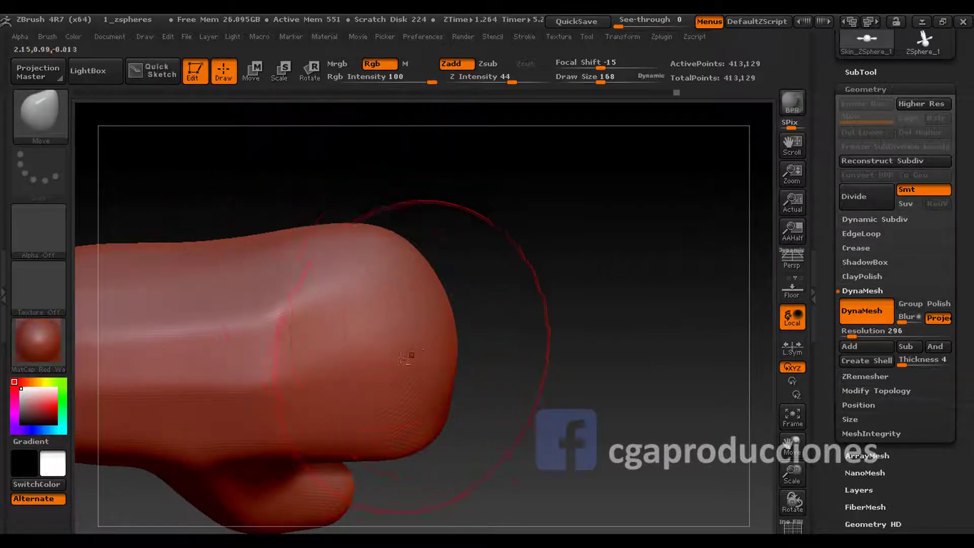
mouse_move(406, 358)
mouse_down()
mouse_move(367, 239)
mouse_move(418, 412)
mouse_move(408, 352)
mouse_up()
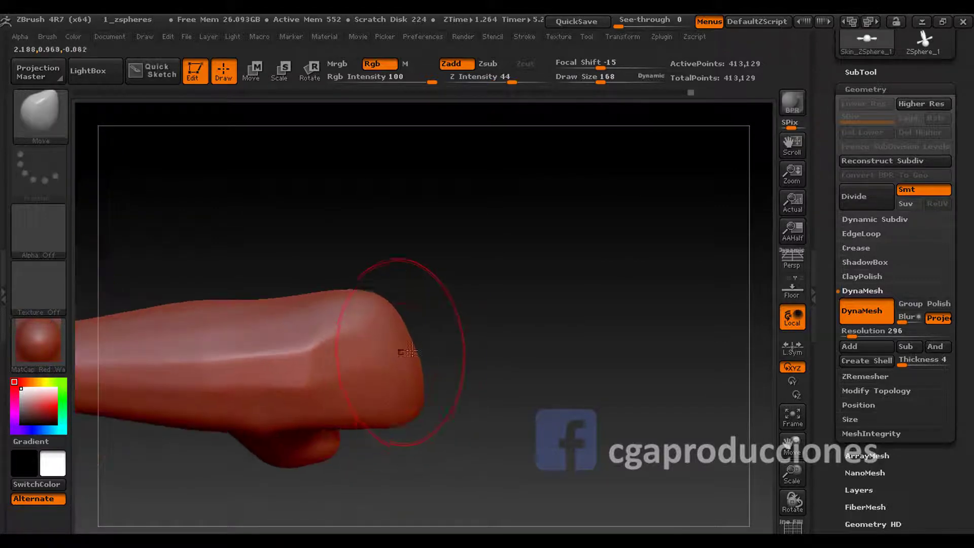
mouse_move(413, 396)
mouse_down()
mouse_move(368, 219)
mouse_move(359, 245)
mouse_up()
key(space)
drag(326, 284, 315, 284)
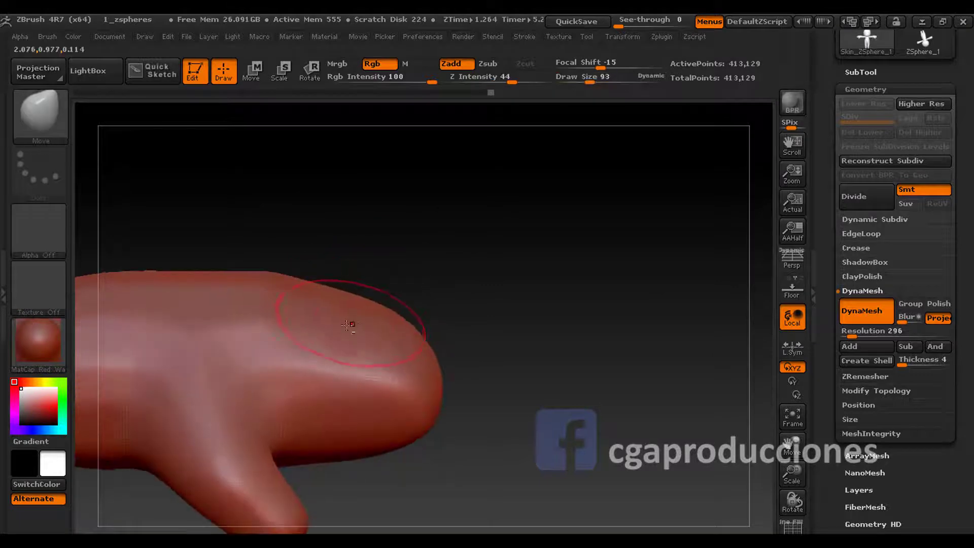
mouse_move(349, 325)
mouse_down()
mouse_move(333, 426)
mouse_move(374, 335)
mouse_move(386, 335)
mouse_up()
key(space)
mouse_move(375, 396)
mouse_down()
mouse_move(366, 343)
mouse_move(376, 415)
mouse_move(320, 364)
mouse_move(258, 420)
mouse_move(361, 337)
mouse_move(428, 192)
mouse_move(376, 228)
mouse_move(380, 370)
mouse_up()
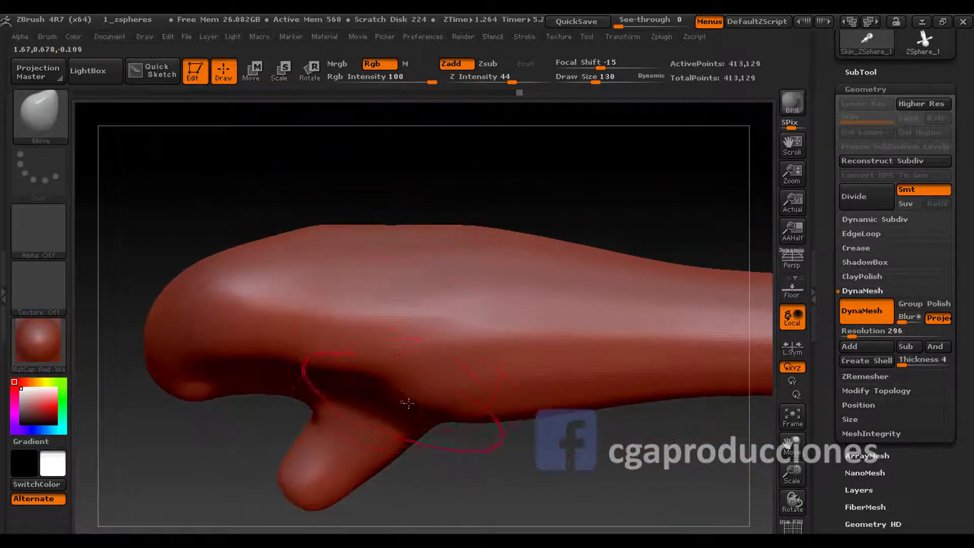
- Push the arm around the nub junction into shape and enlarge the brush to 156
drag(459, 397, 387, 403)
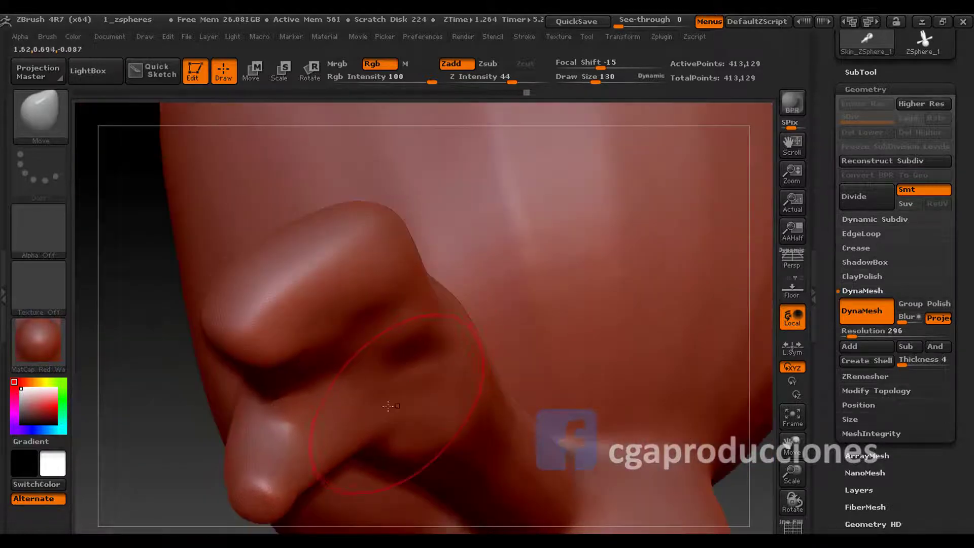
mouse_move(374, 342)
mouse_down()
mouse_move(303, 374)
mouse_move(348, 359)
mouse_move(477, 355)
mouse_up()
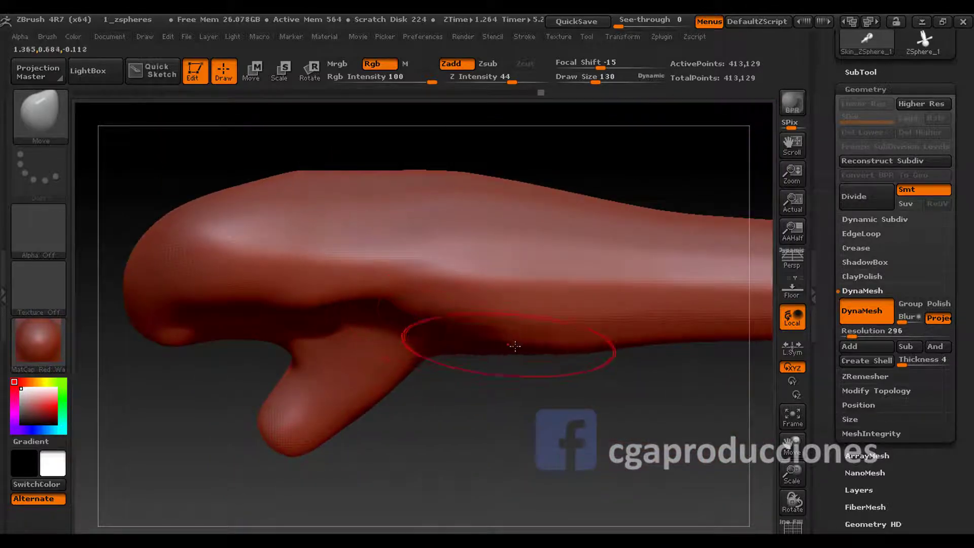
mouse_move(273, 285)
mouse_down()
mouse_move(196, 294)
mouse_move(320, 306)
mouse_up()
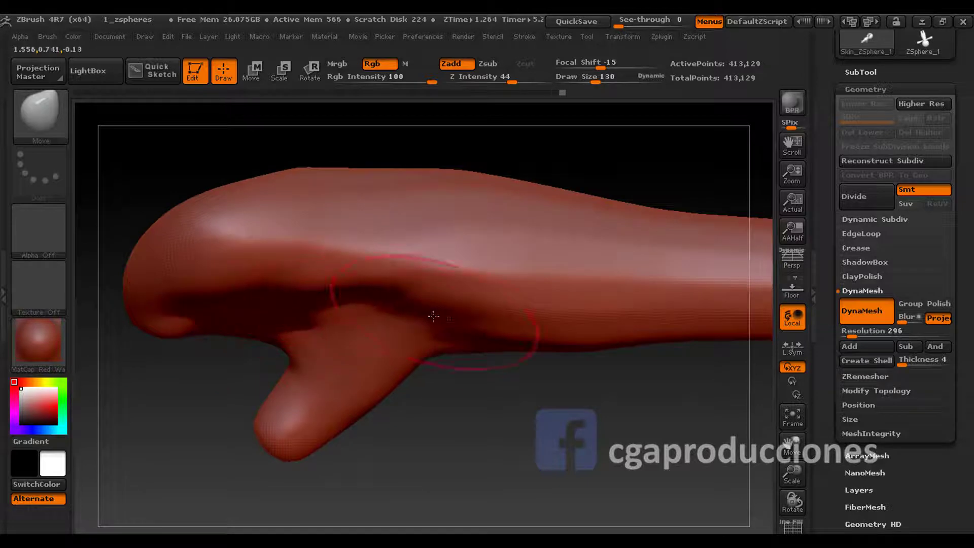
mouse_move(487, 373)
mouse_down()
mouse_move(556, 218)
mouse_move(452, 221)
mouse_up()
key(space)
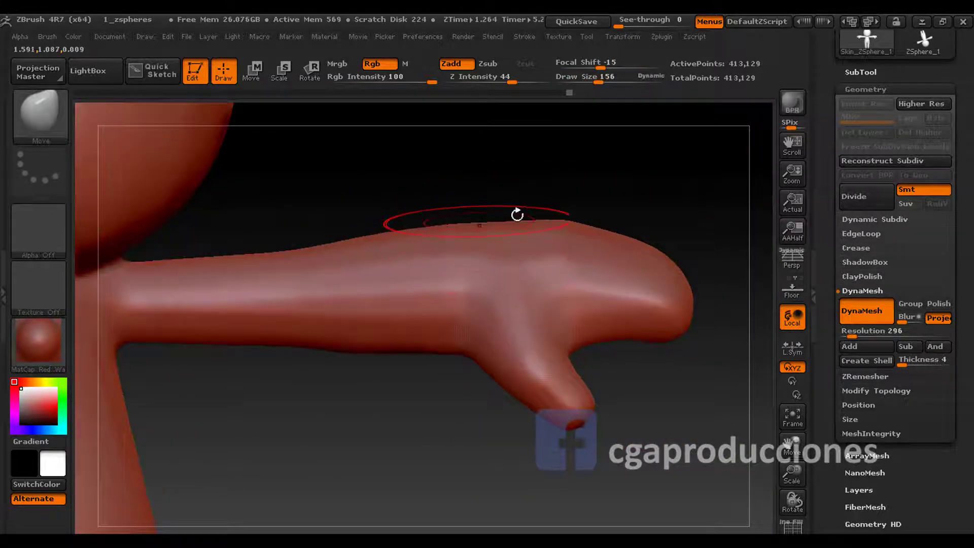
key(space)
- Frame the character and smooth the armpit and shoulder joins at brush size 280
drag(568, 263, 608, 263)
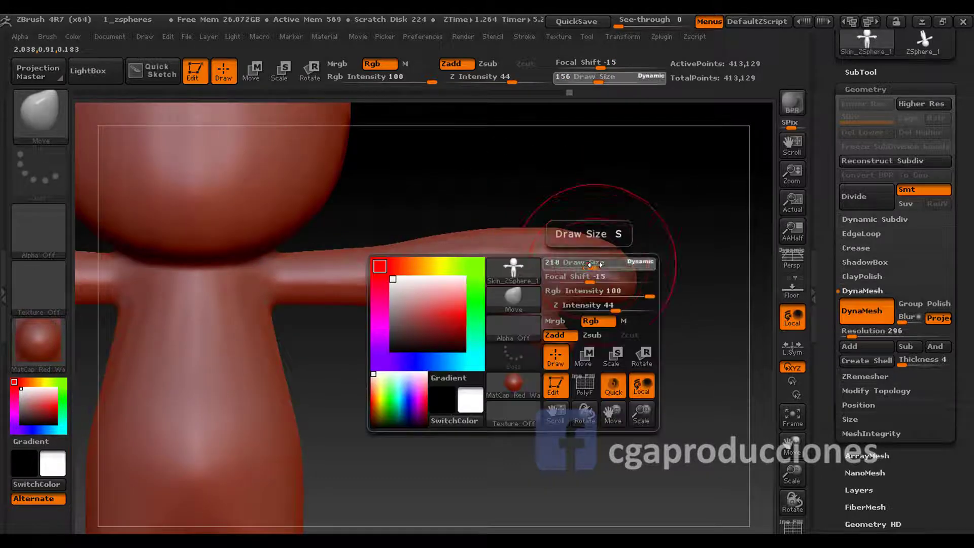
key(f)
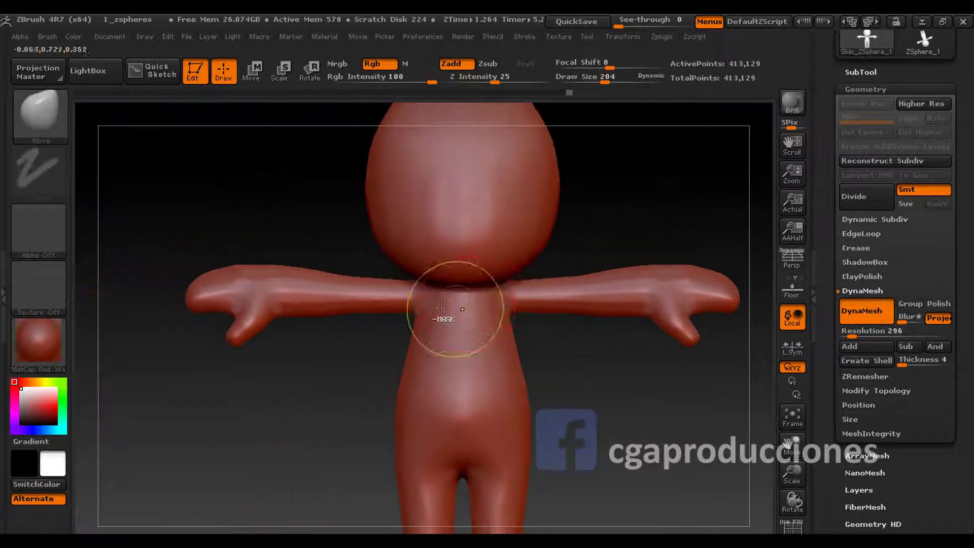
mouse_move(261, 294)
ctrl+mouse_down()
mouse_move(265, 318)
mouse_move(316, 265)
mouse_move(211, 230)
ctrl+mouse_up()
mouse_move(321, 278)
ctrl+mouse_down()
mouse_move(311, 257)
mouse_move(363, 267)
mouse_move(320, 327)
mouse_move(303, 232)
ctrl+mouse_up()
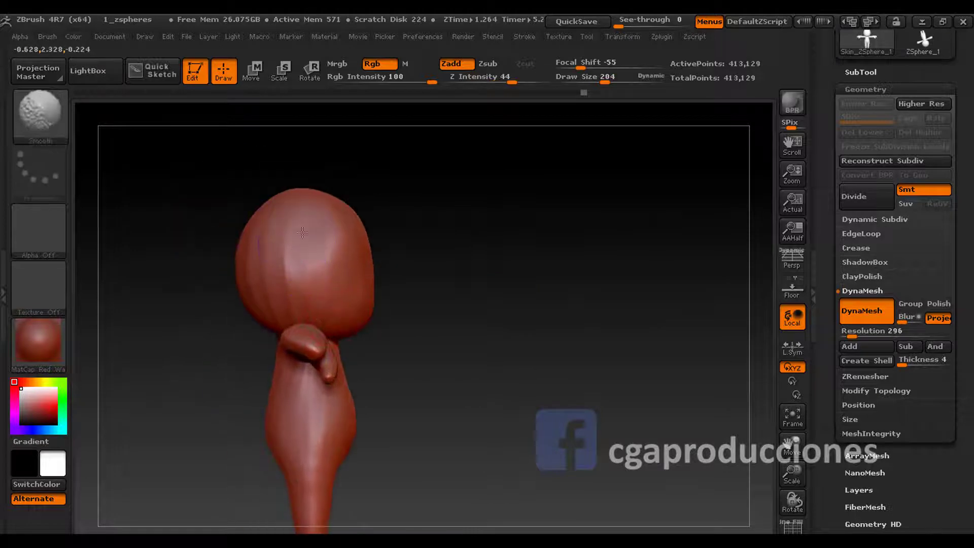
key(space)
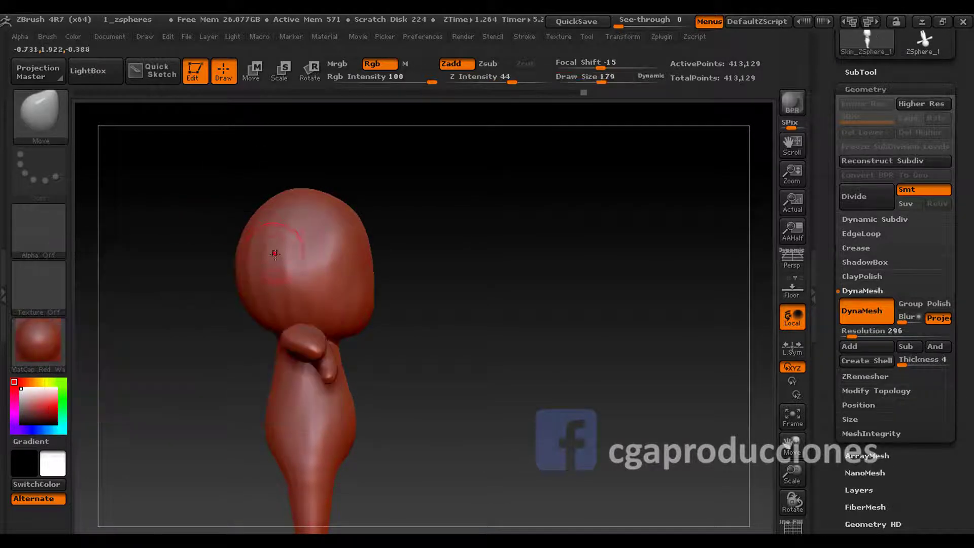
mouse_move(314, 264)
mouse_down()
mouse_move(346, 262)
mouse_move(287, 238)
mouse_up()
key(b)
key(c)
key(b)
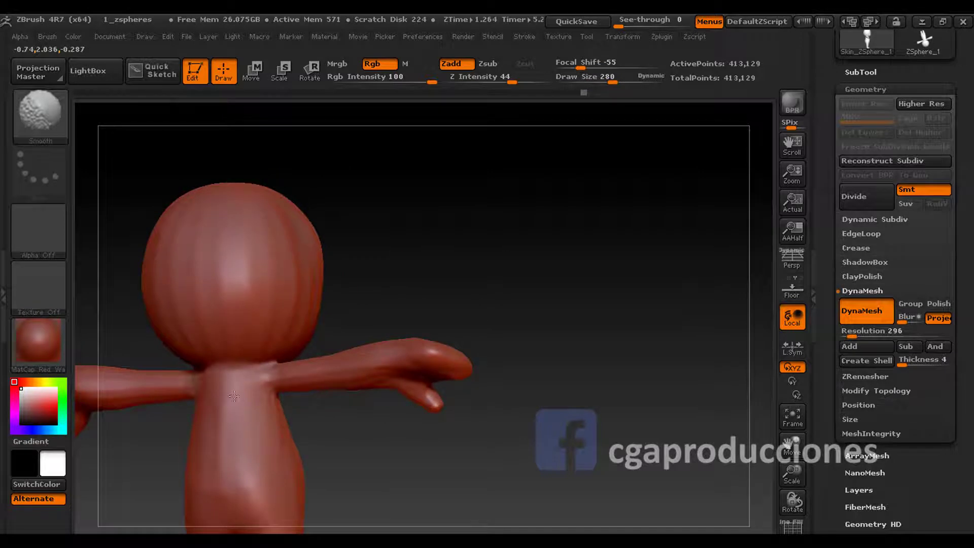
drag(252, 427, 374, 254)
- Reshape the arms with the Move brush enlarged to 318, checking side and front views
key(b)
key(m)
key(v)
key(space)
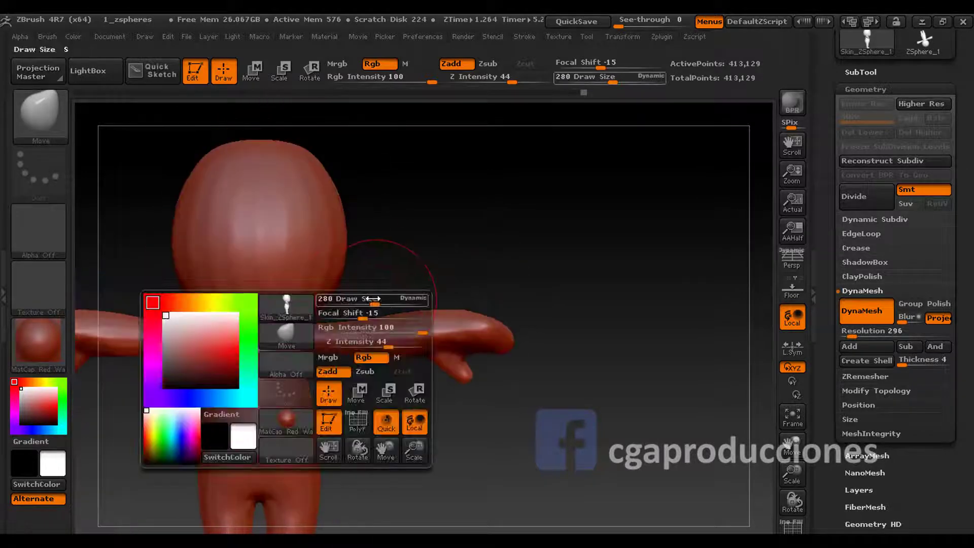
drag(365, 304, 482, 303)
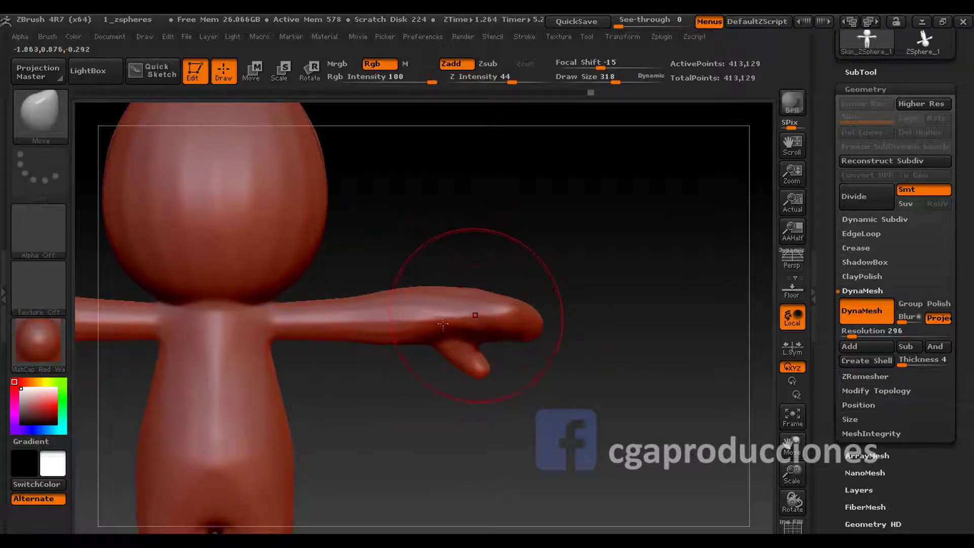
key(space)
mouse_move(334, 281)
mouse_down()
mouse_move(294, 319)
mouse_move(320, 221)
mouse_up()
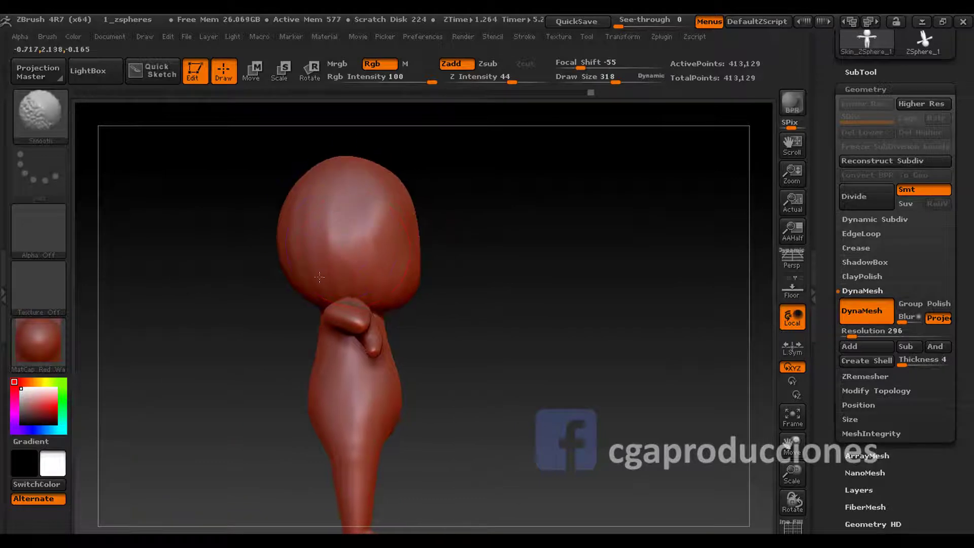
mouse_move(320, 277)
shift+mouse_down()
mouse_move(317, 285)
mouse_move(324, 264)
mouse_move(220, 205)
shift+mouse_up()
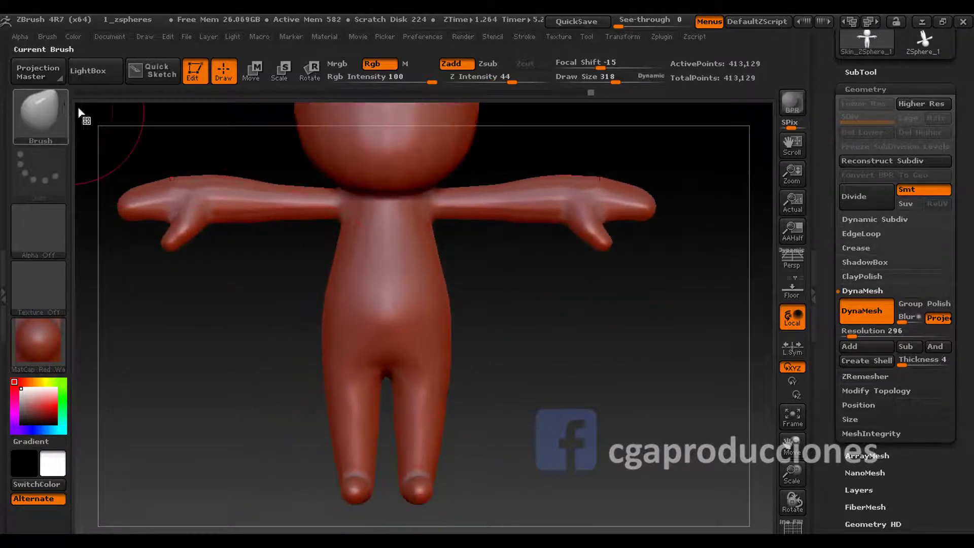
- Select the hPolish brush, frame the feet, and set draw size to 88
key(b)
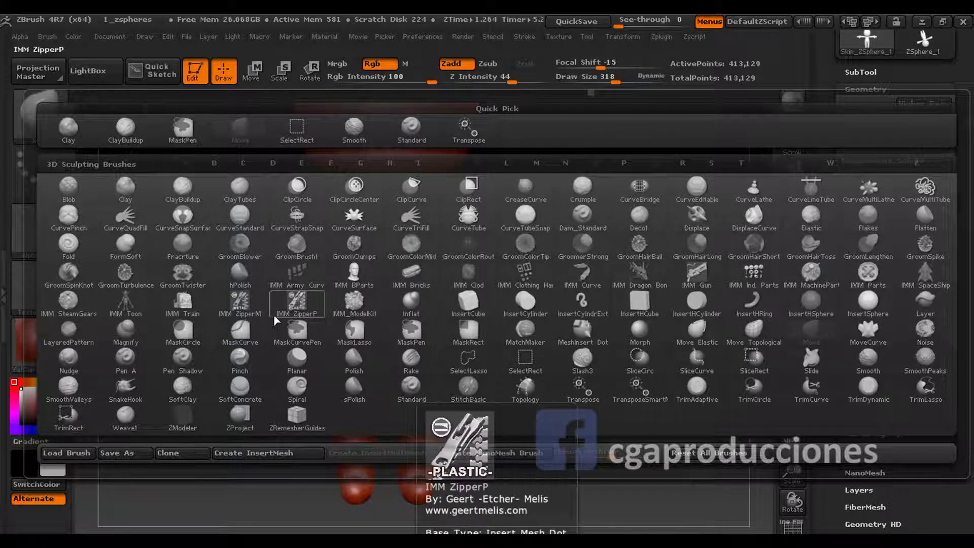
key(h)
key(p)
click(54, 122)
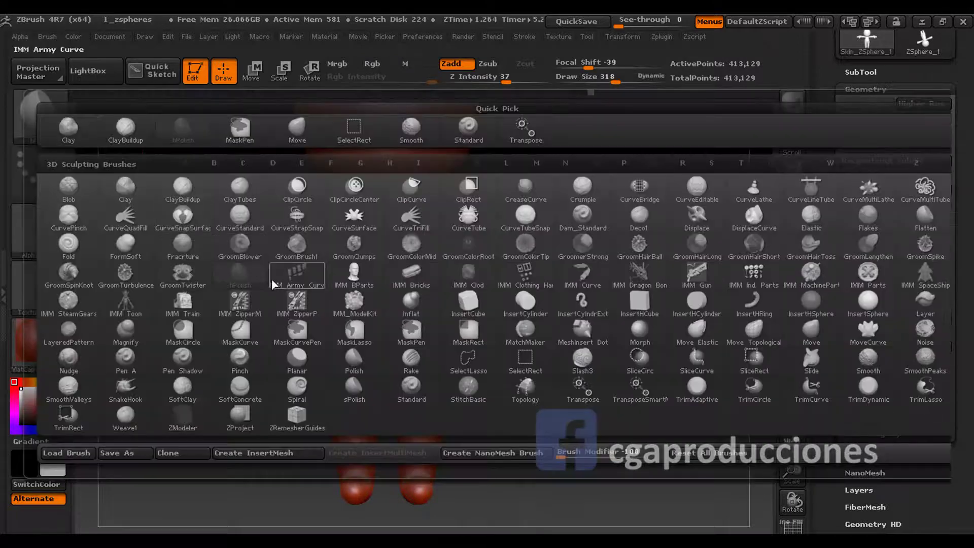
mouse_move(387, 305)
mouse_down()
mouse_move(358, 210)
mouse_move(306, 365)
mouse_move(387, 403)
mouse_move(346, 321)
mouse_move(345, 331)
mouse_move(315, 330)
mouse_up()
key(f)
key(space)
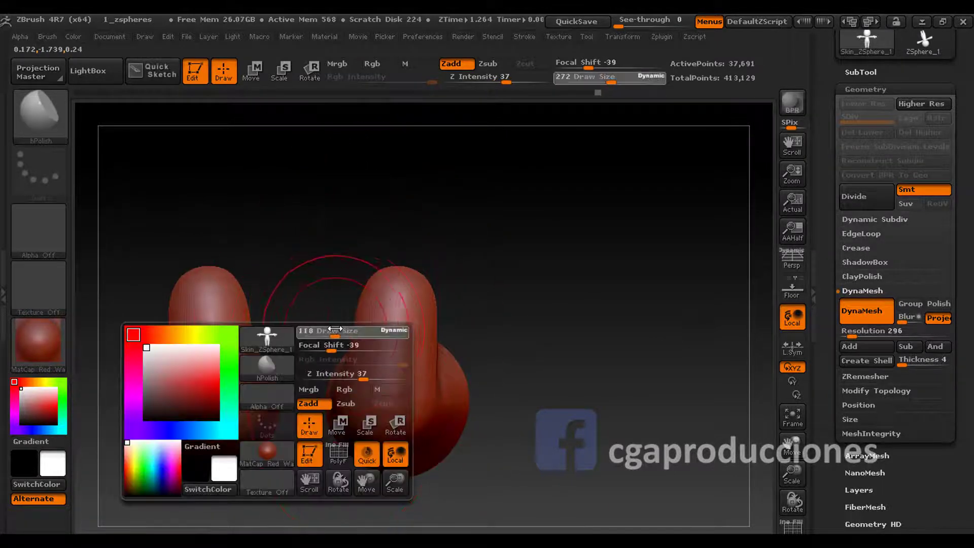
mouse_move(381, 272)
alt+mouse_down()
mouse_move(389, 472)
mouse_move(386, 319)
mouse_move(360, 497)
mouse_move(441, 402)
mouse_move(396, 383)
mouse_move(366, 319)
alt+mouse_up()
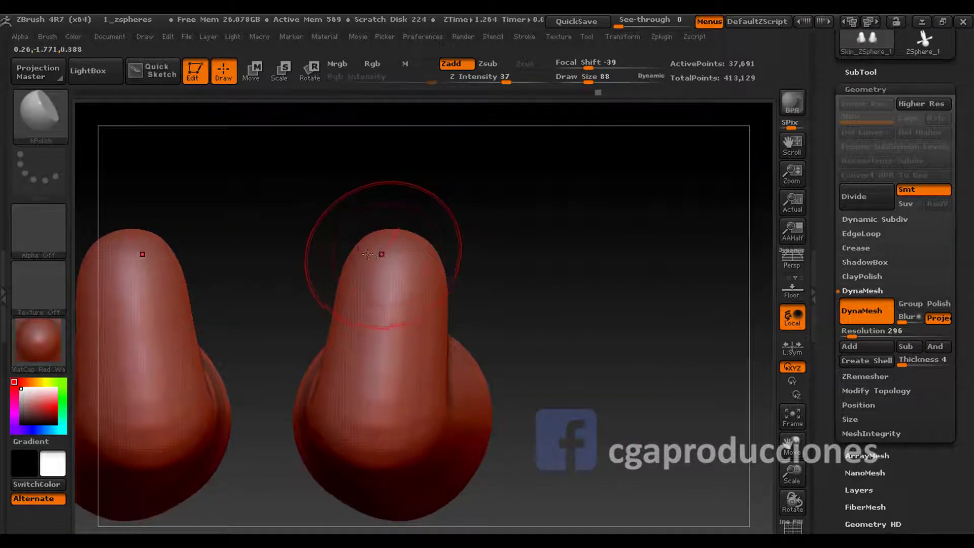
- Polish the toe tips and soles of both feet
mouse_move(383, 267)
mouse_down()
mouse_move(401, 288)
mouse_move(376, 346)
mouse_up()
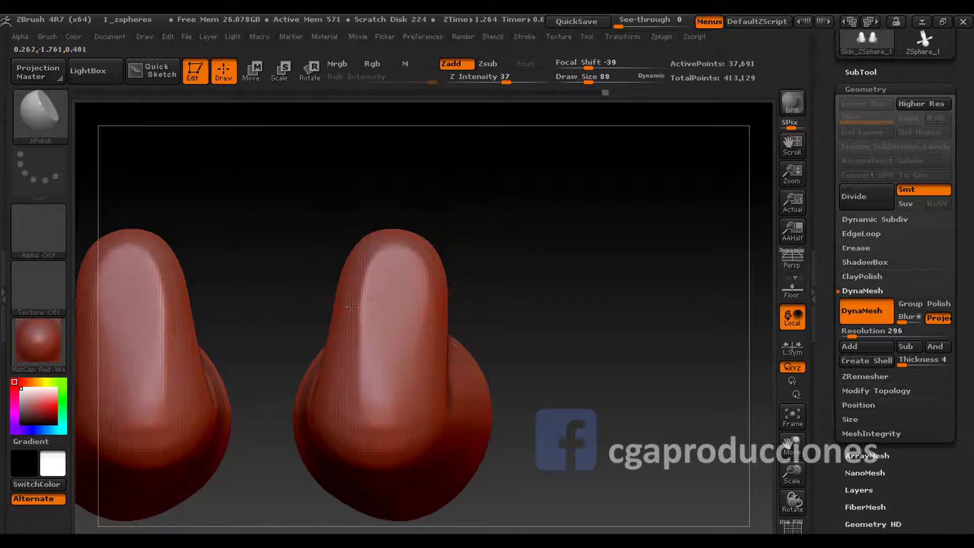
mouse_move(368, 308)
shift+mouse_down()
mouse_move(418, 360)
mouse_move(416, 380)
mouse_move(388, 282)
shift+mouse_up()
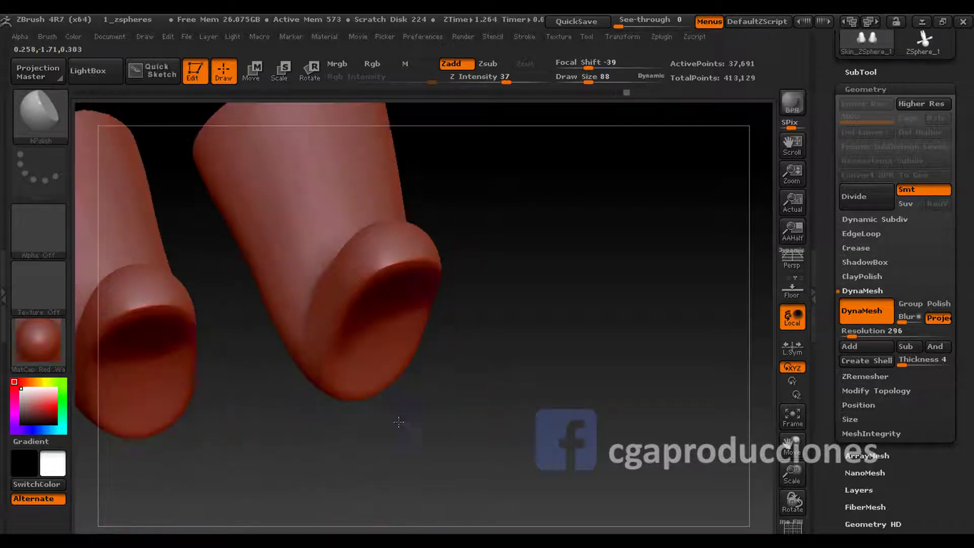
drag(356, 213, 339, 385)
mouse_move(356, 323)
mouse_down()
mouse_move(368, 206)
mouse_move(369, 309)
mouse_up()
mouse_move(411, 380)
shift+mouse_down()
mouse_move(416, 316)
mouse_move(394, 435)
mouse_move(370, 385)
mouse_move(315, 361)
mouse_move(347, 306)
shift+mouse_up()
- Polish the toe end and flatten the top of the foot
key(ctrl)
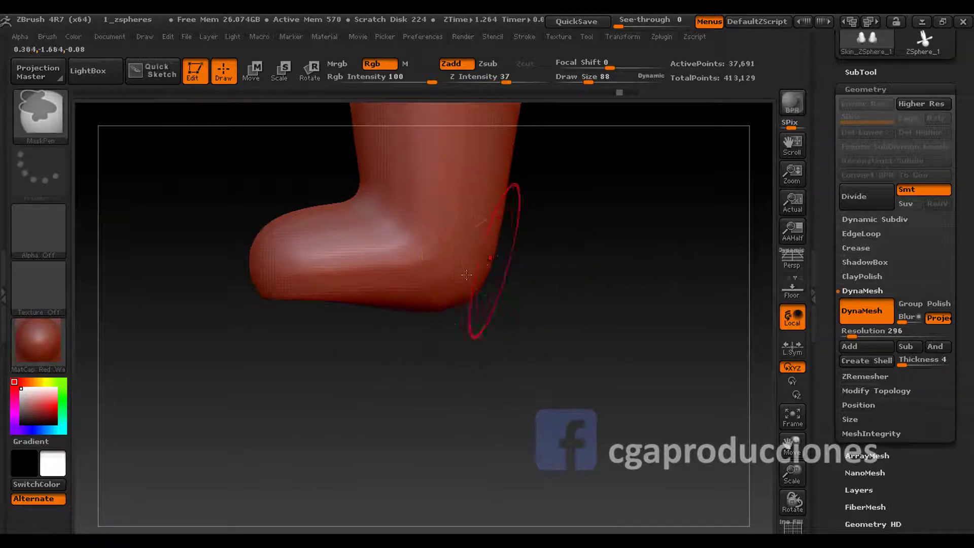
drag(505, 268, 487, 166)
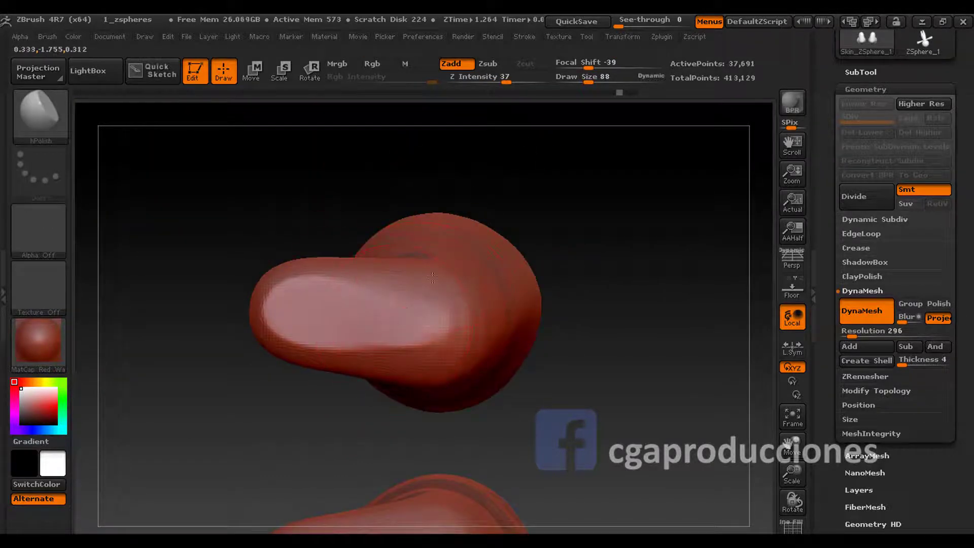
drag(272, 304, 319, 307)
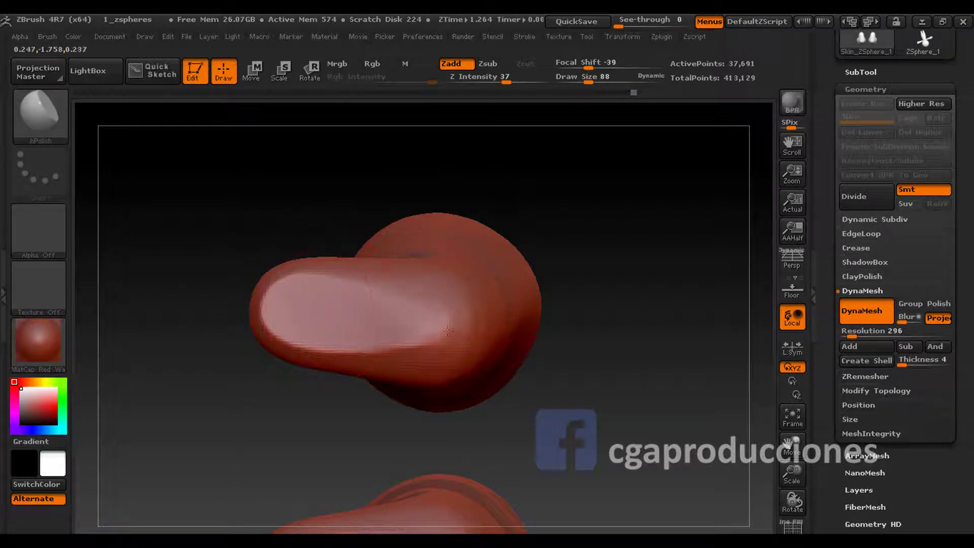
drag(449, 330, 415, 329)
drag(350, 231, 370, 405)
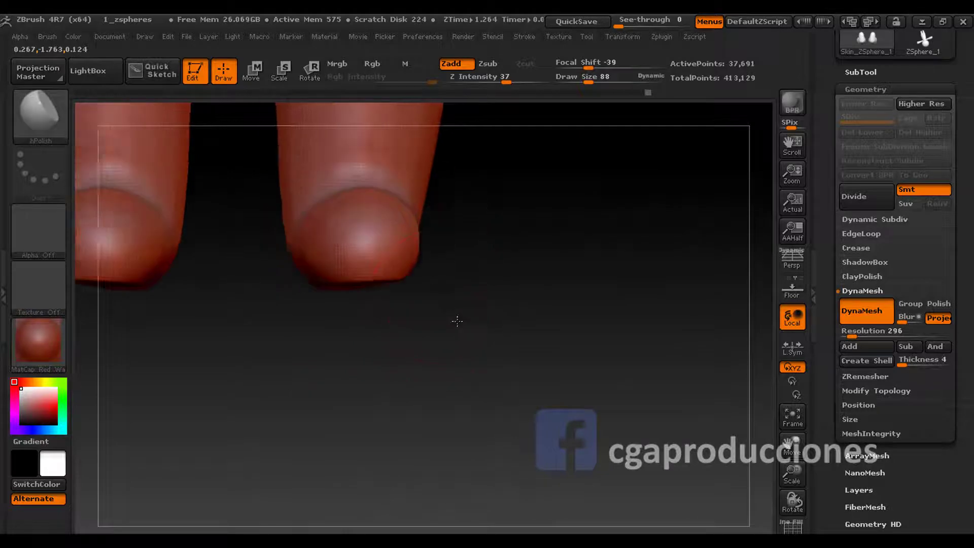
- Select the Move brush and set its draw size to 125 with a front view of the legs
key(b)
key(m)
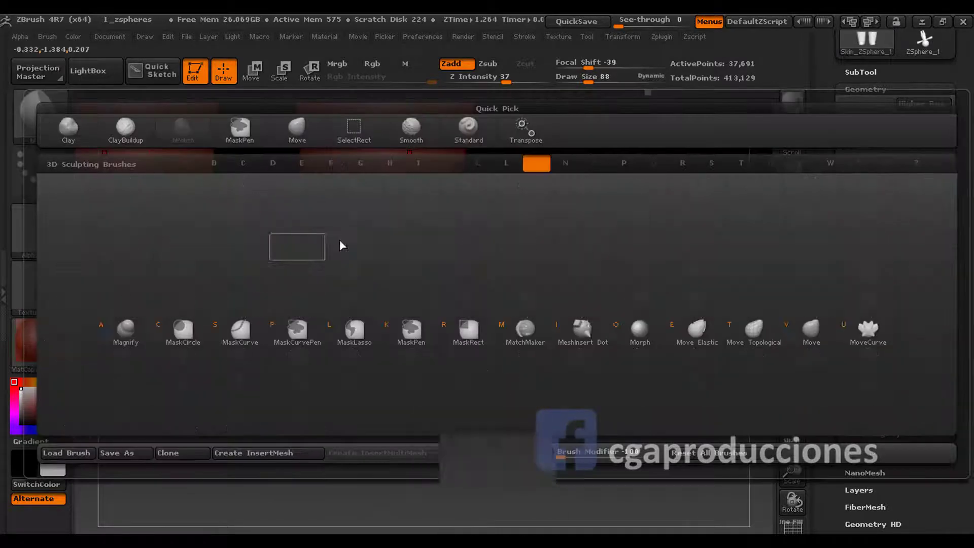
key(v)
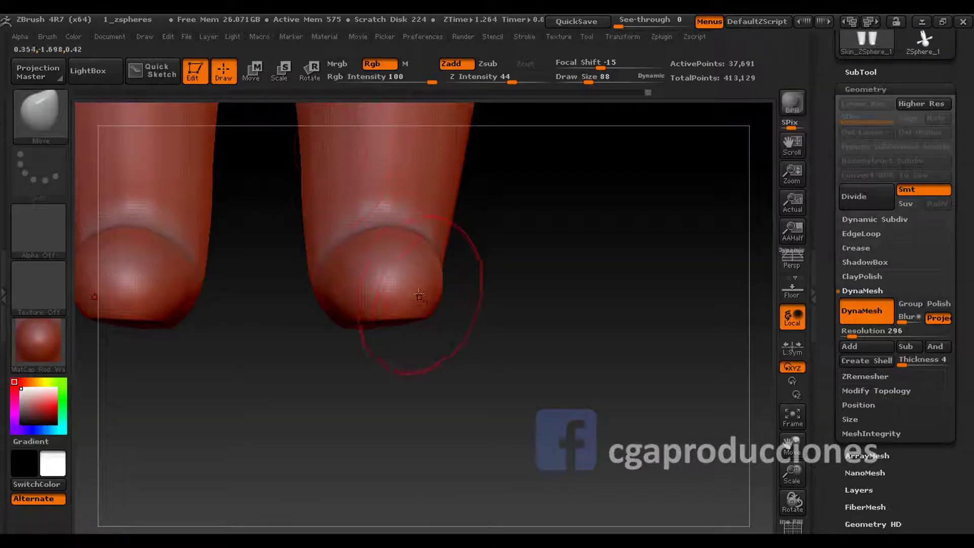
key(space)
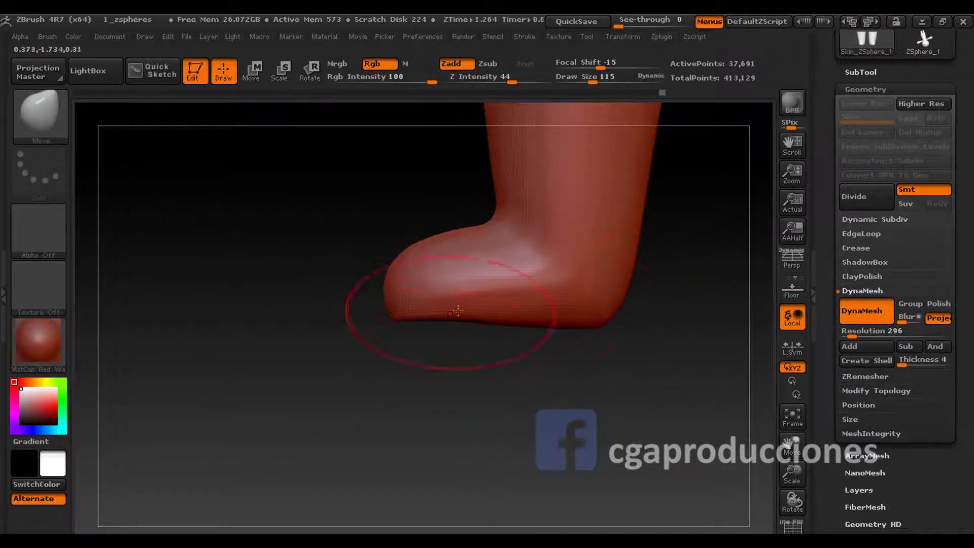
key(space)
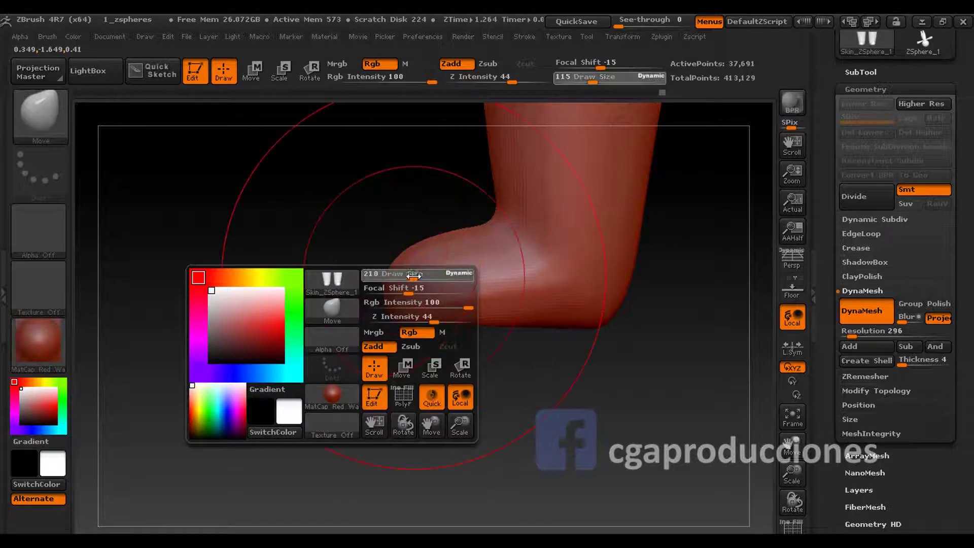
key(space)
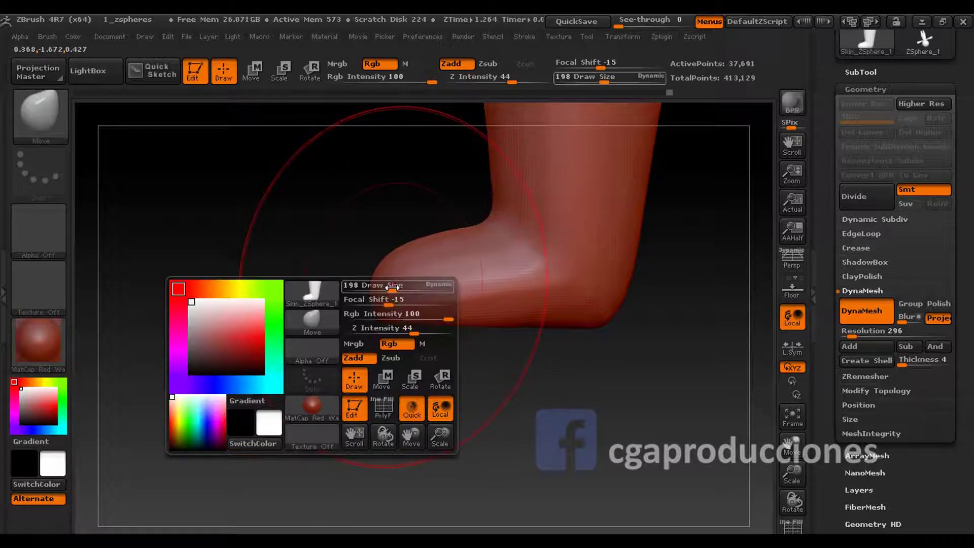
drag(390, 285, 368, 286)
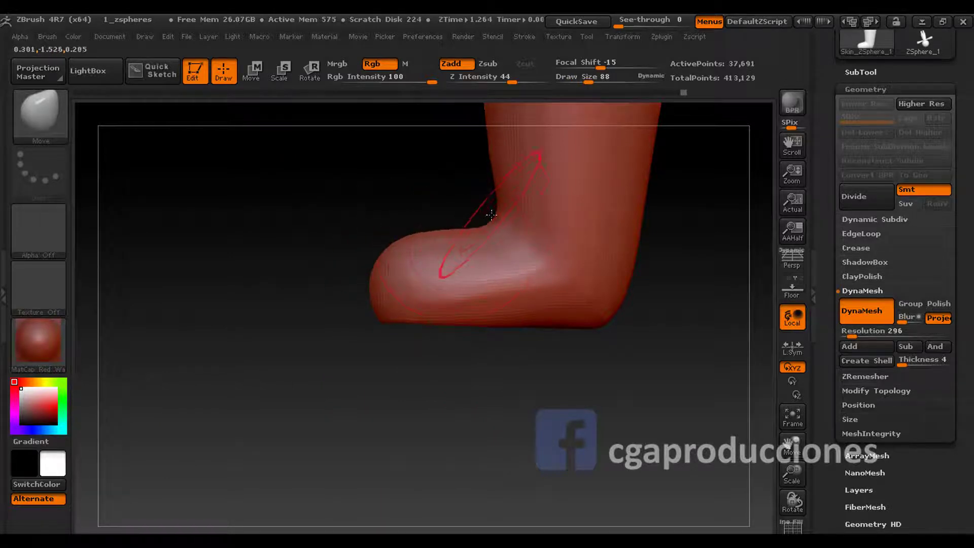
drag(491, 215, 581, 217)
key(space)
drag(467, 253, 480, 252)
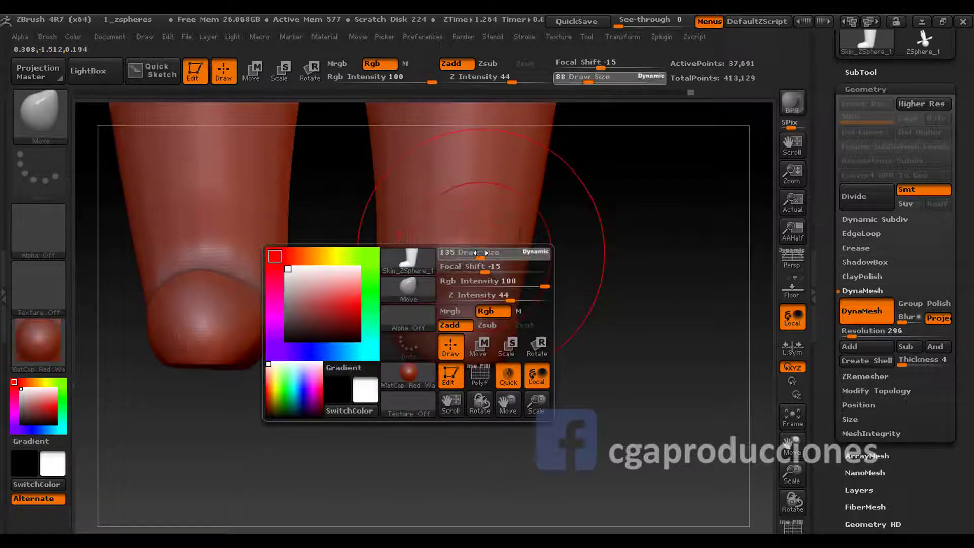
key(space)
drag(388, 246, 376, 246)
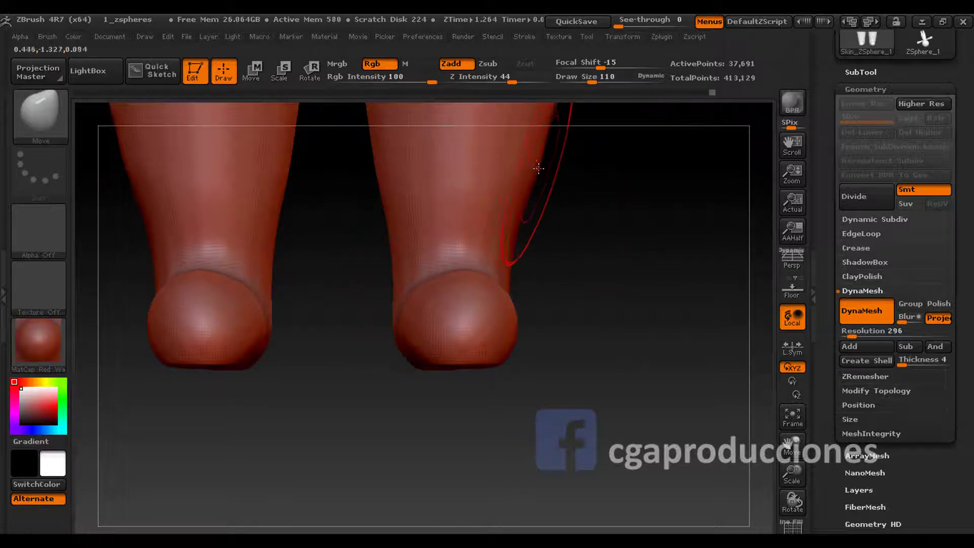
- Unhide all geometry and work the lower legs into the feet at brush size 162
mouse_move(502, 204)
mouse_down()
mouse_move(462, 174)
mouse_move(477, 275)
mouse_up()
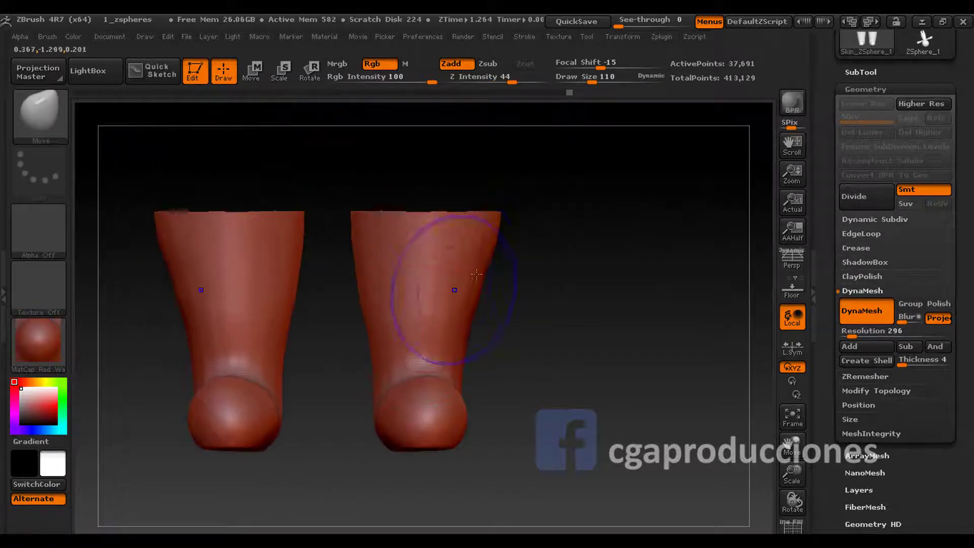
key(ctrl+shift)
ctrl+shift+click(604, 294)
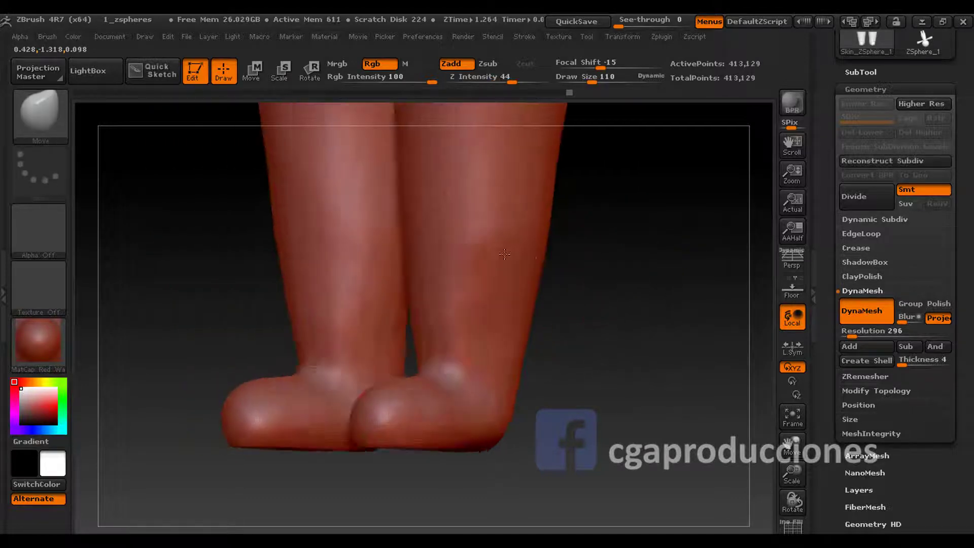
mouse_move(505, 285)
mouse_down()
mouse_move(497, 308)
mouse_move(438, 231)
mouse_up()
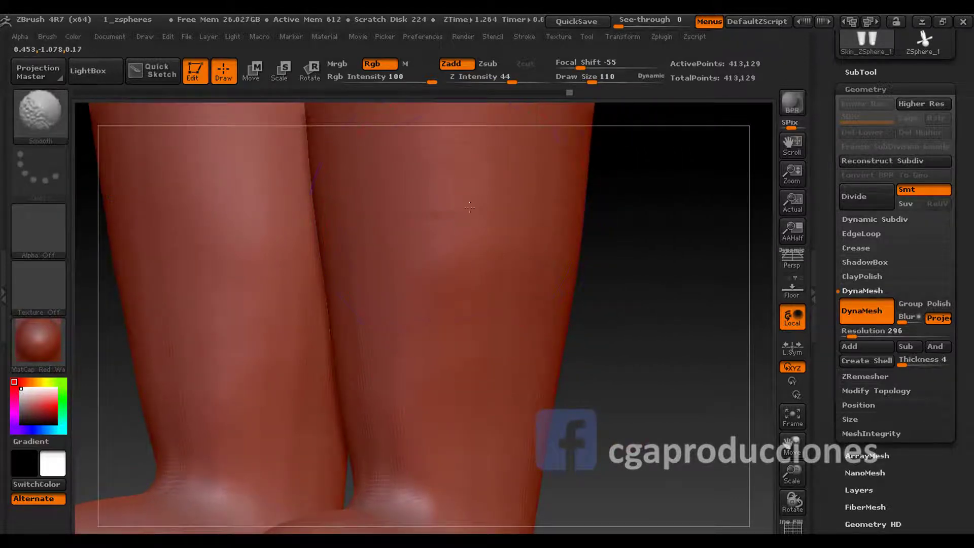
mouse_move(387, 272)
mouse_down()
mouse_move(502, 278)
mouse_move(474, 279)
mouse_up()
key(space)
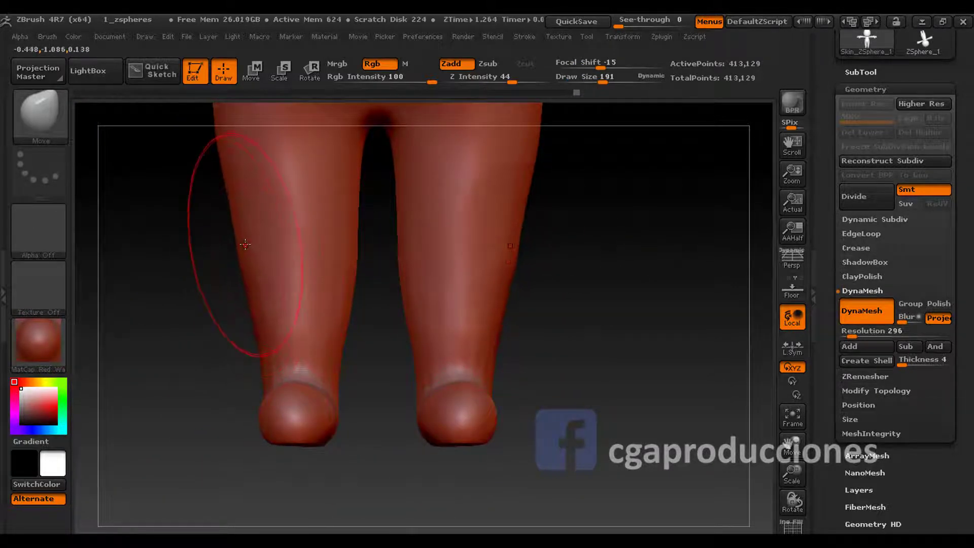
key(space)
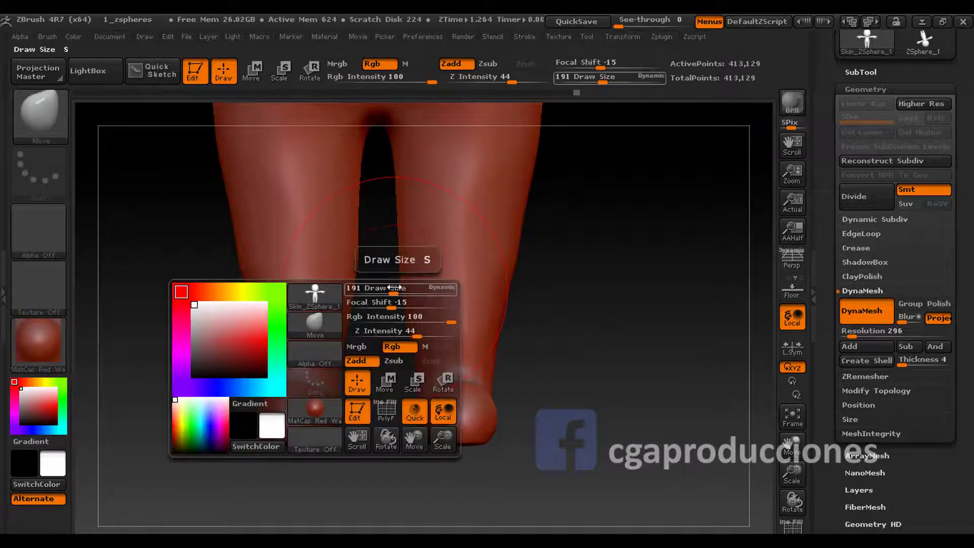
drag(401, 264, 412, 264)
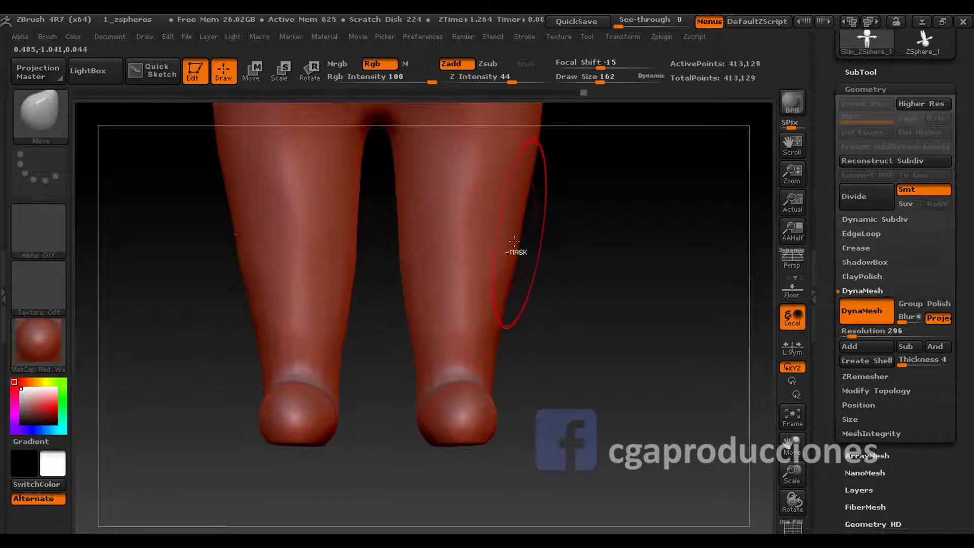
drag(514, 241, 385, 264)
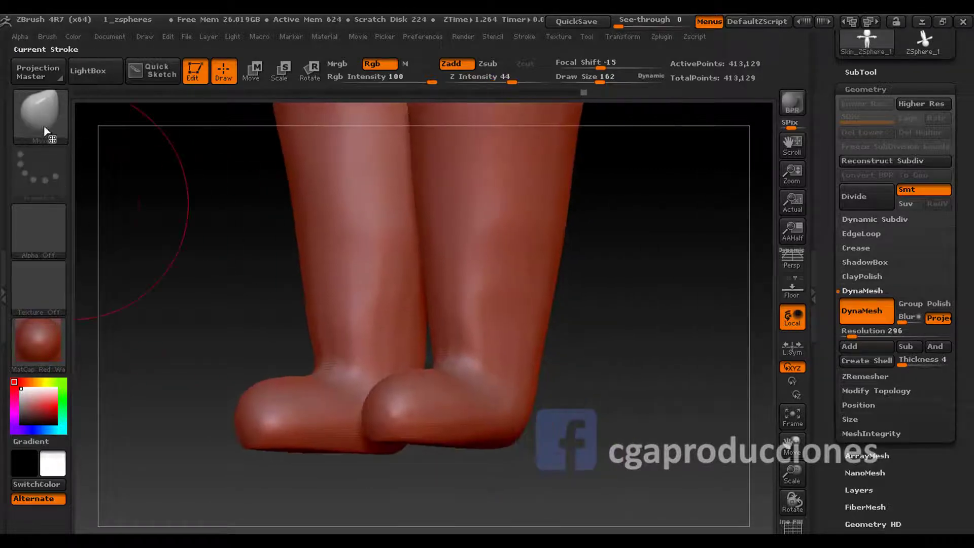
click(40, 114)
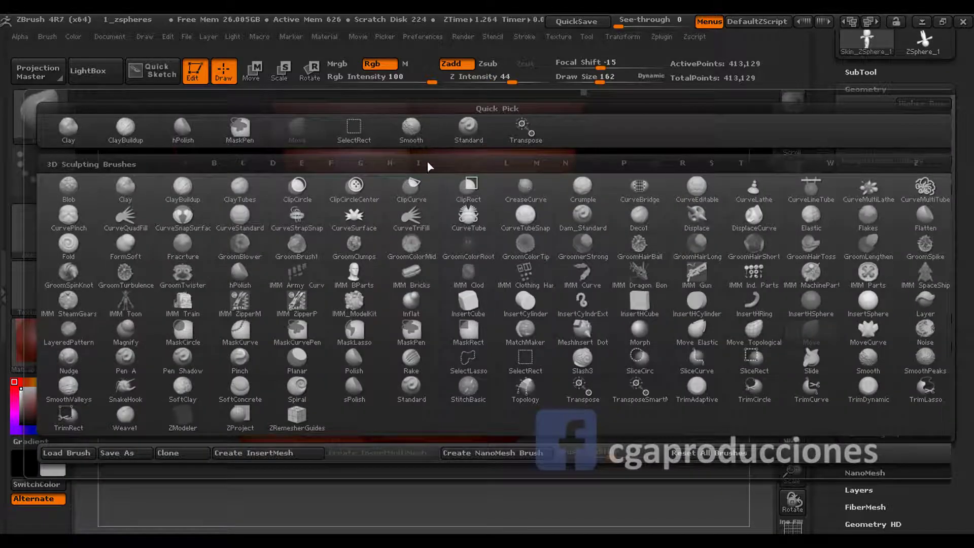
- Inflate the feet with the Inflat brush at lowered Focal Shift, checking them from below and the side
key(i)
click(407, 300)
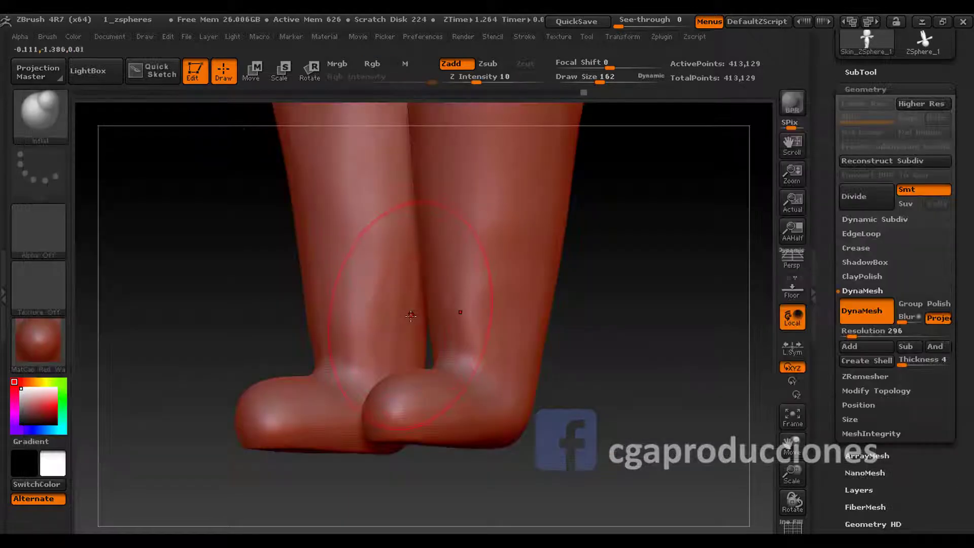
key(space)
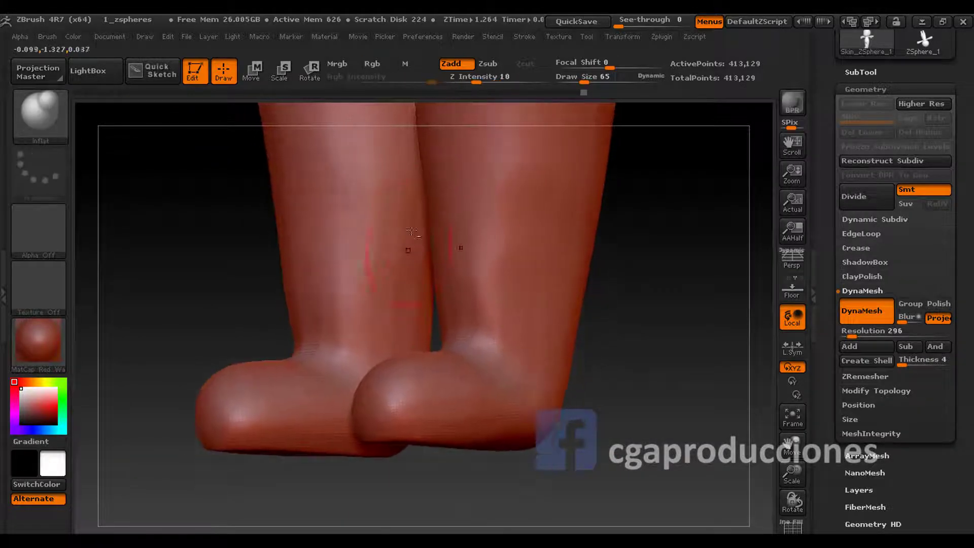
drag(391, 392, 396, 403)
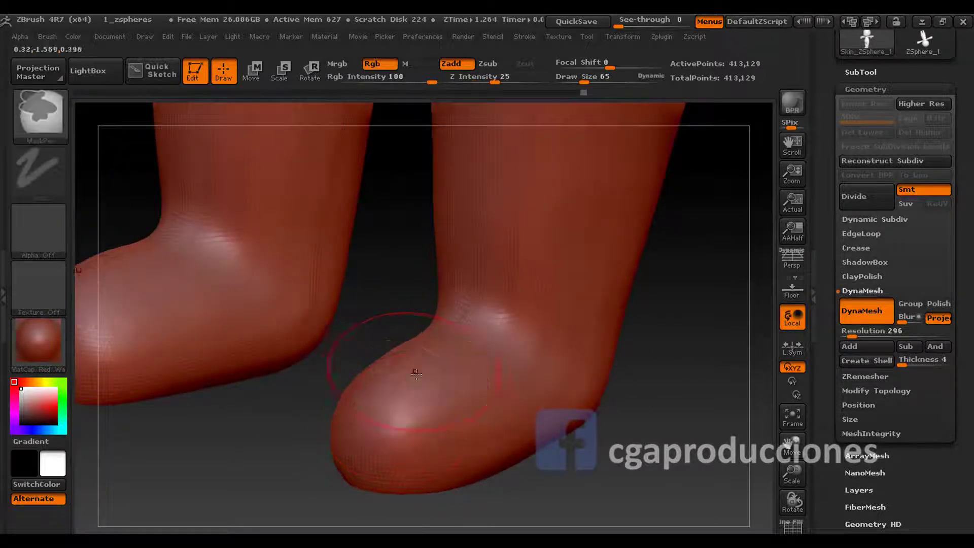
key(space)
drag(429, 359, 419, 347)
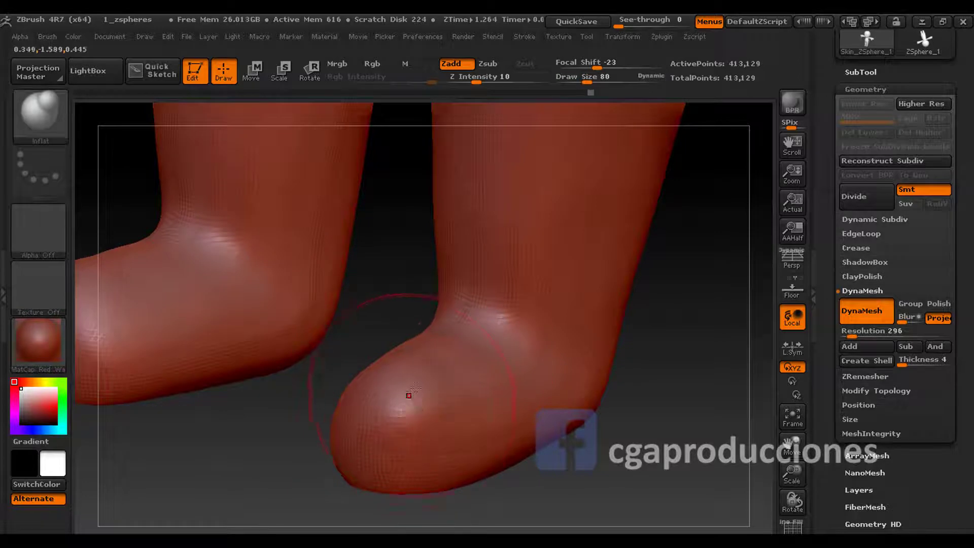
right_drag(416, 387, 297, 360)
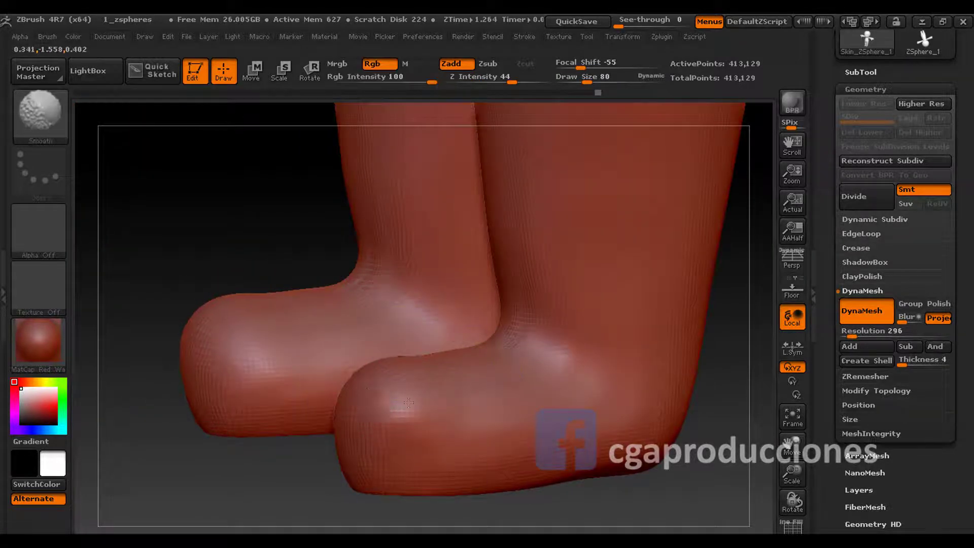
mouse_move(359, 416)
right_down()
mouse_move(374, 326)
mouse_move(418, 219)
mouse_move(398, 304)
mouse_move(428, 383)
mouse_move(403, 228)
mouse_move(407, 278)
mouse_move(336, 273)
mouse_move(381, 305)
mouse_move(411, 346)
right_up()
- Shrink the Inflat brush to size 46 and smooth the armpit crease at Z Intensity 67
key(space)
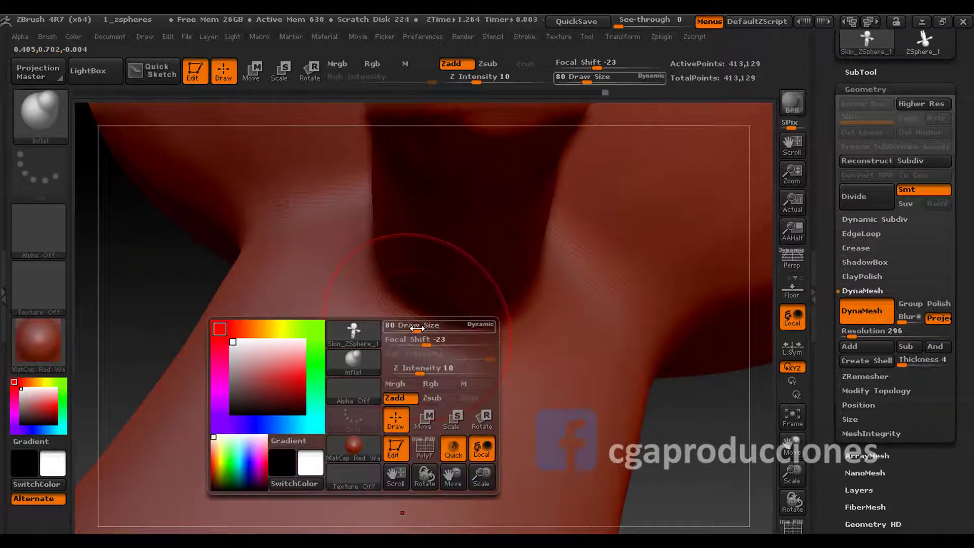
drag(412, 344, 385, 343)
right_drag(436, 314, 453, 294)
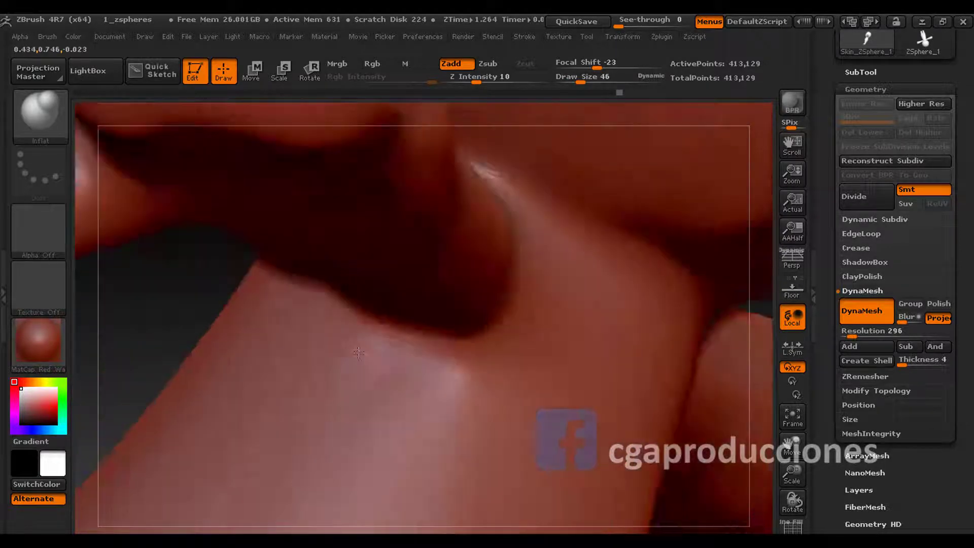
right_drag(410, 325, 455, 335)
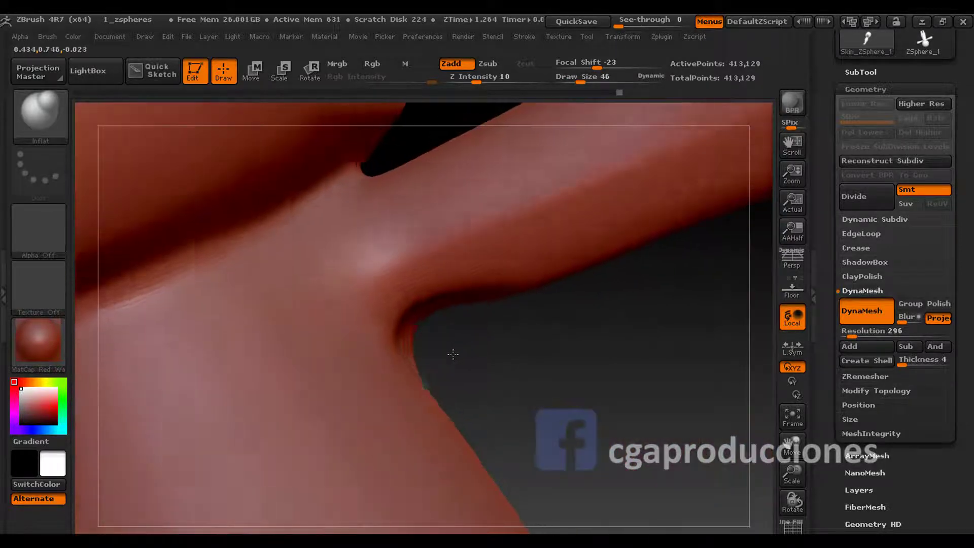
key(shift)
text(97)
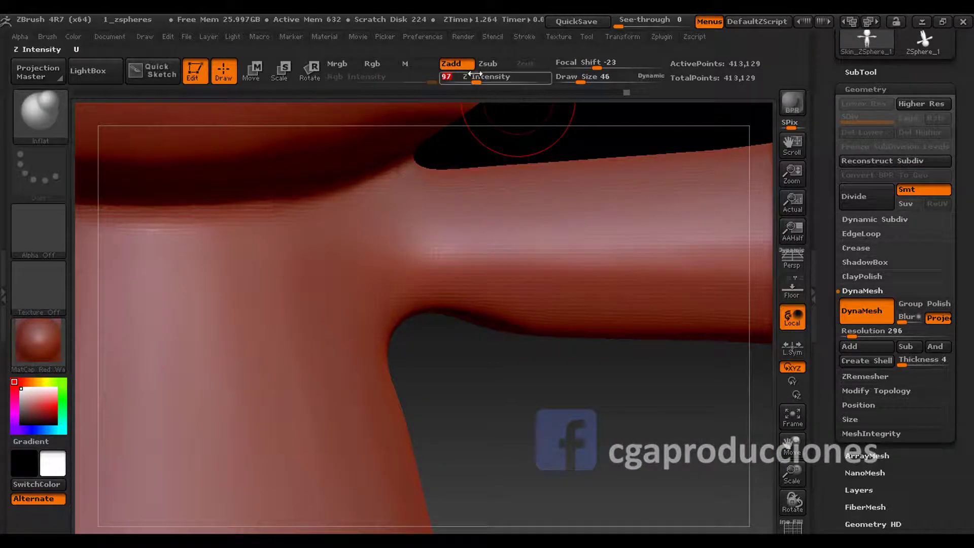
key(shift)
mouse_move(508, 76)
mouse_down()
mouse_move(528, 76)
mouse_move(493, 348)
mouse_up()
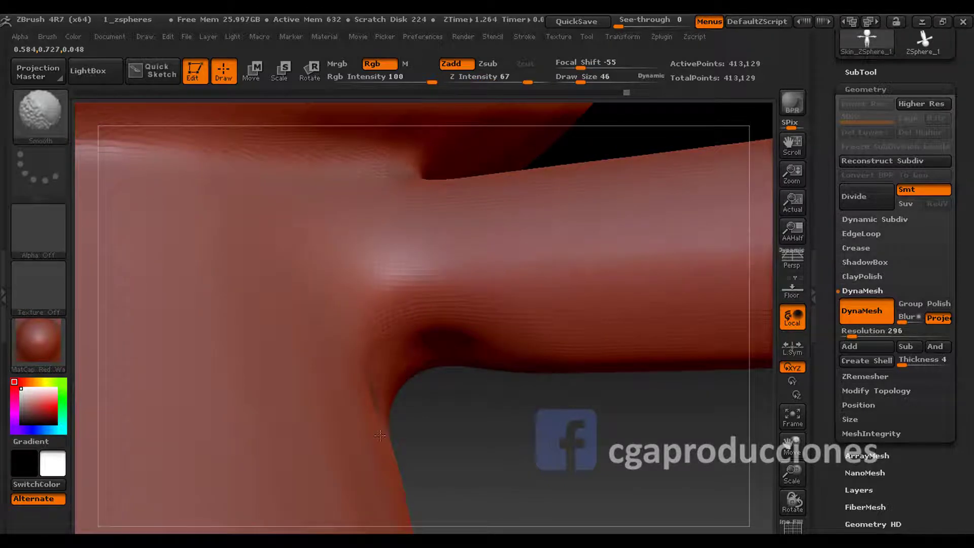
mouse_move(382, 401)
mouse_down()
mouse_move(420, 417)
mouse_move(424, 148)
mouse_move(403, 319)
mouse_move(409, 343)
mouse_move(258, 157)
mouse_up()
- Switch to the Move brush and set its draw size to 73
key(ctrl)
click(39, 116)
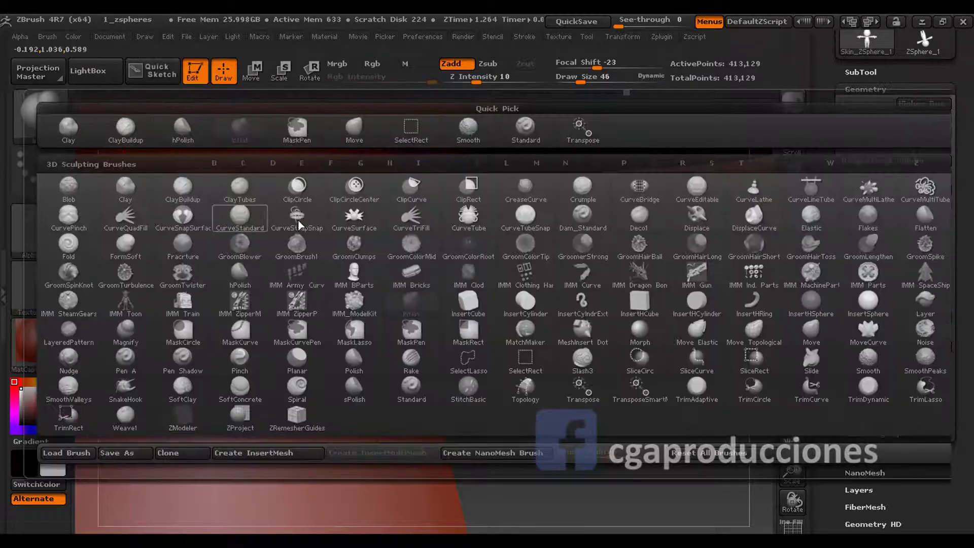
key(m)
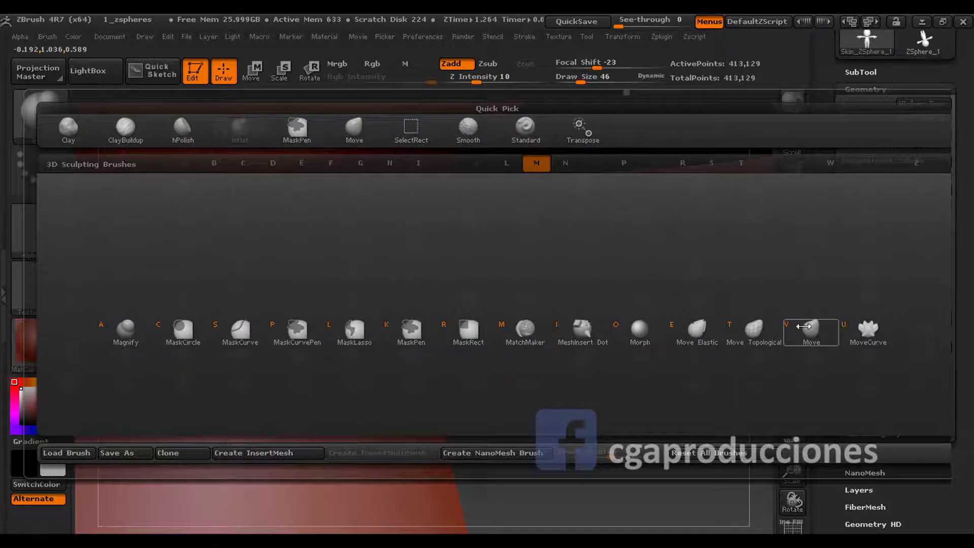
click(804, 326)
key(space)
drag(535, 288, 542, 288)
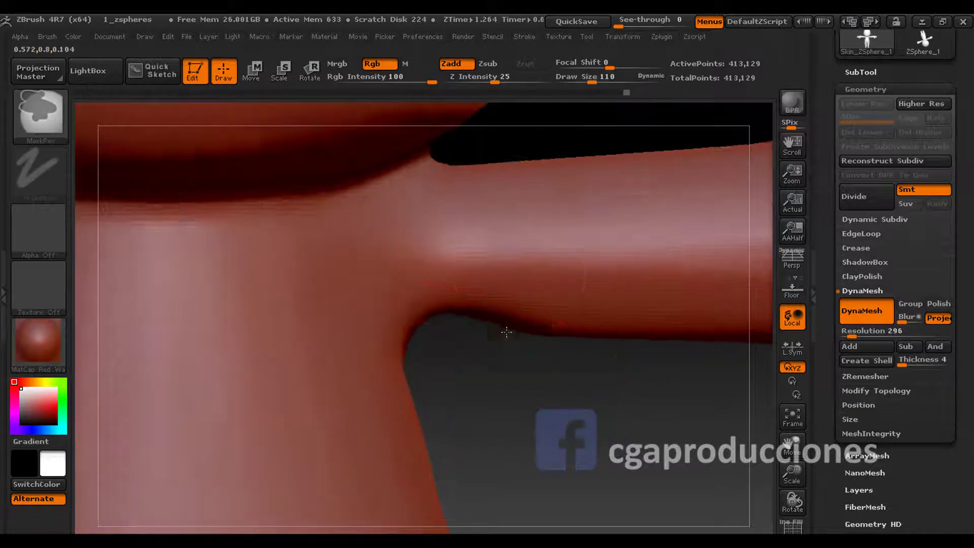
key(space)
drag(492, 329, 482, 322)
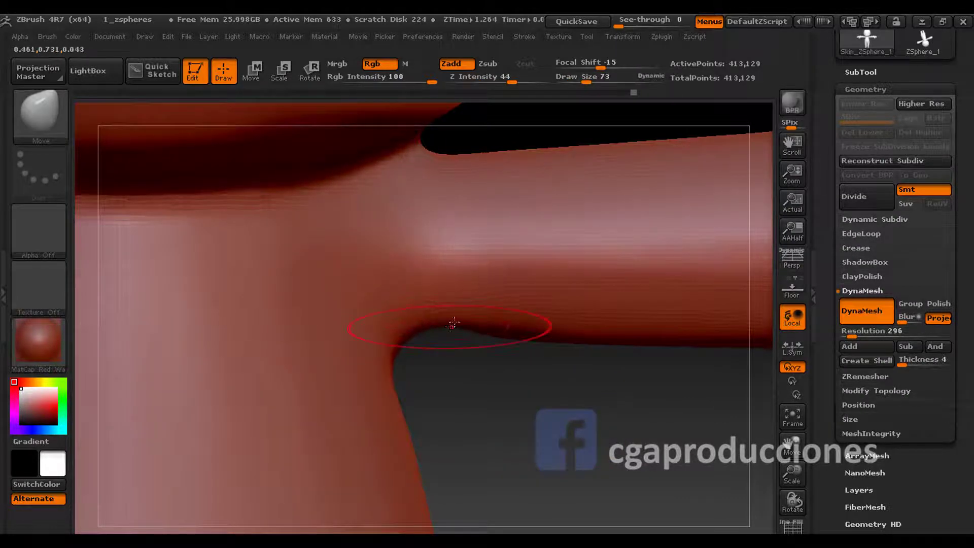
- Smooth the underarm bend, then frame the figure to reach the neck and shoulder
drag(453, 323, 456, 314)
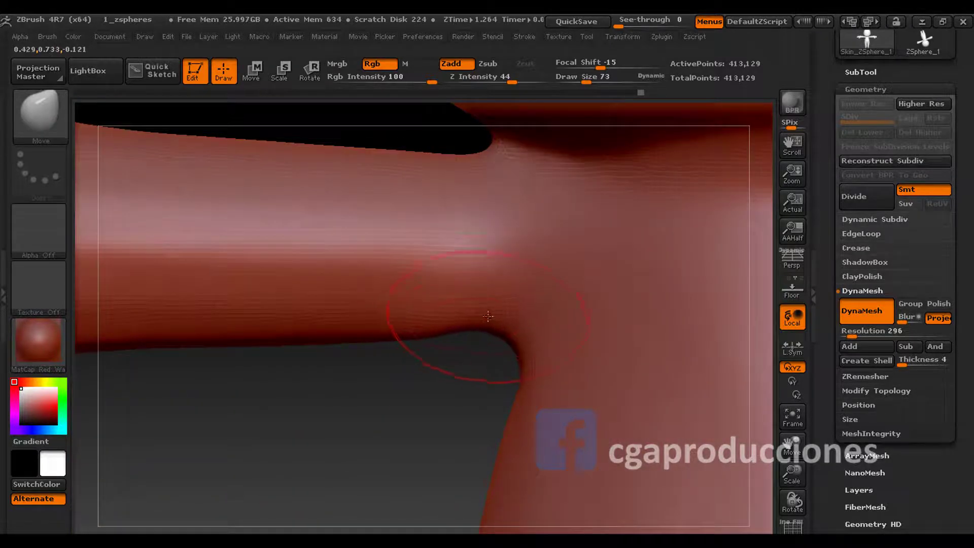
mouse_move(467, 326)
mouse_down()
mouse_move(533, 293)
mouse_move(474, 276)
mouse_move(516, 279)
mouse_move(465, 286)
mouse_up()
key(shift)
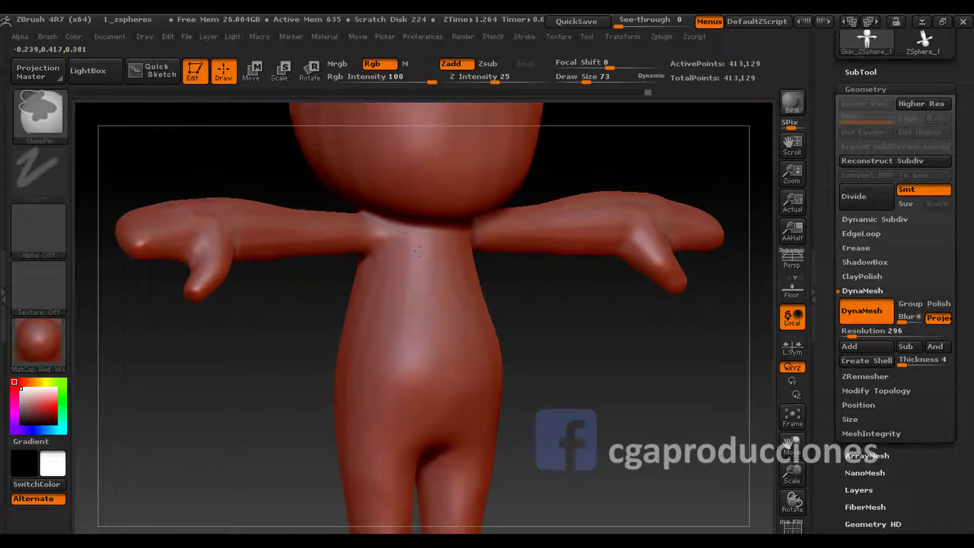
key(f)
drag(246, 245, 504, 274)
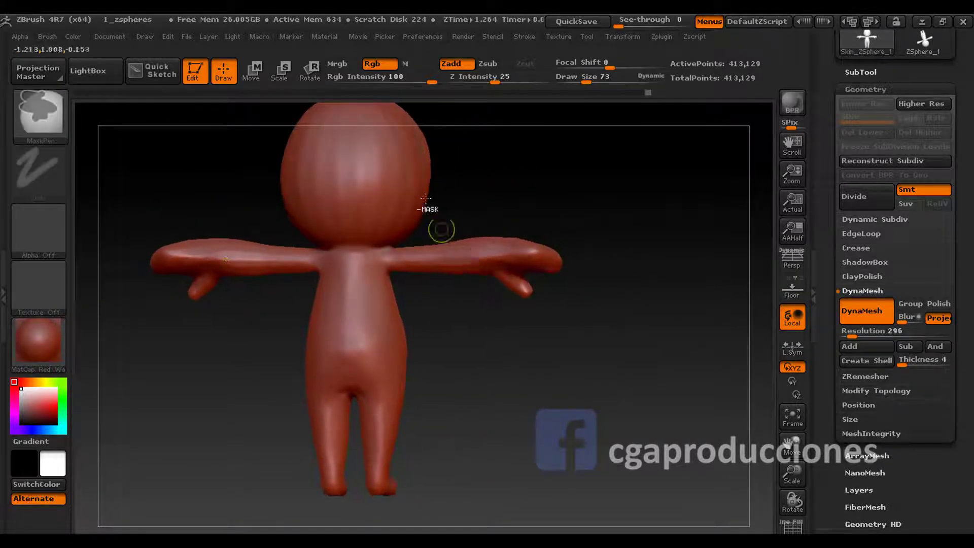
alt+drag(435, 227, 458, 321)
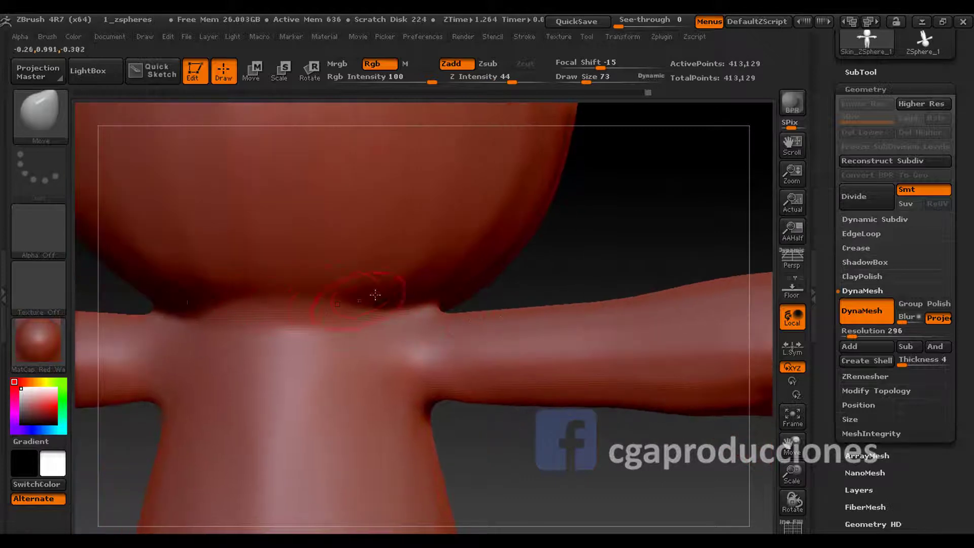
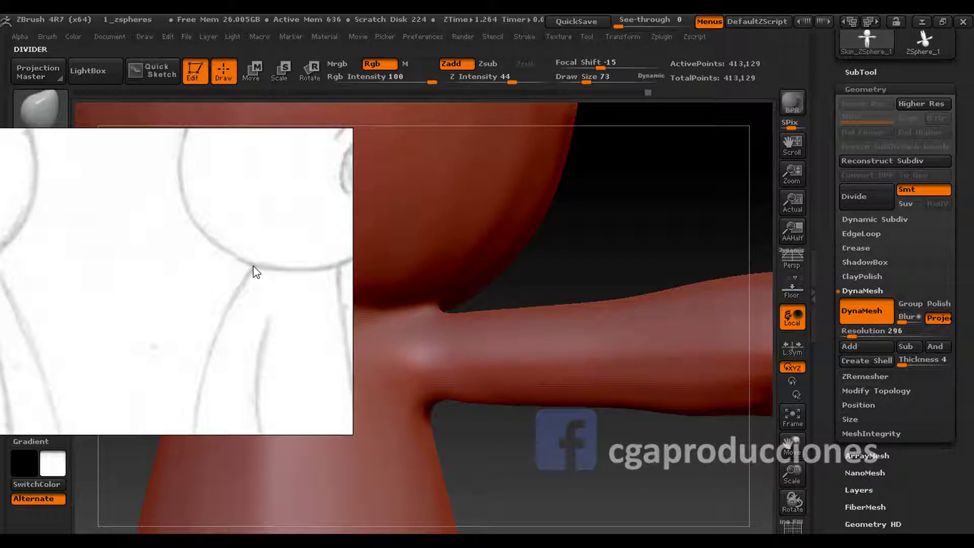
- Zoom out on the character reference sketch, then close it to reveal the red clay sculpt
scroll(238, 303, down, 3)
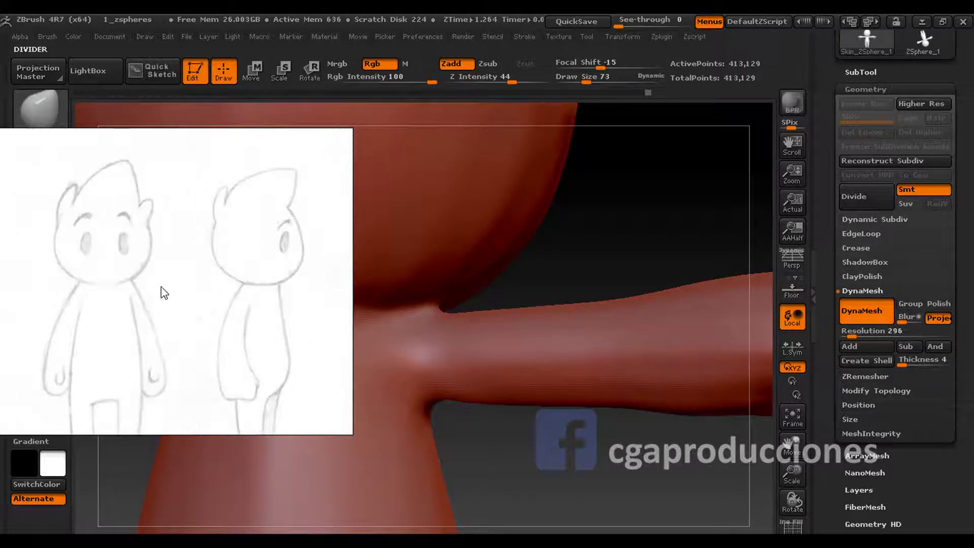
scroll(175, 300, down, 2)
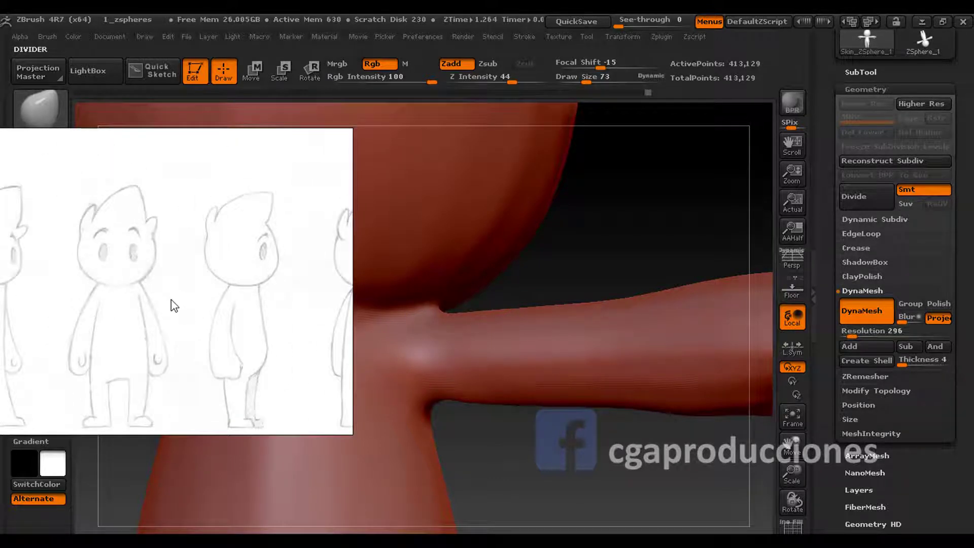
click(27, 419)
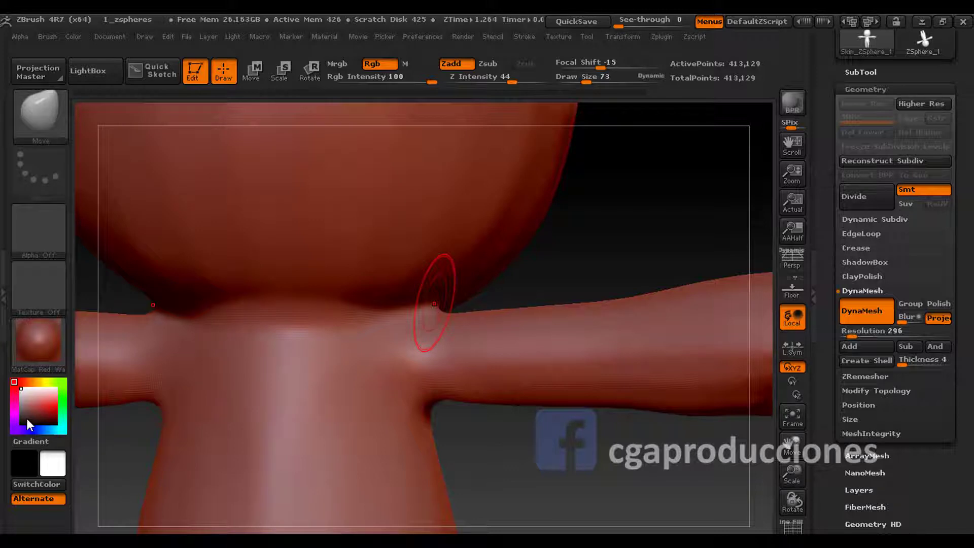
- Orbit to the arm and neck and drop the brush Draw Size from 73 to 17
mouse_move(388, 293)
mouse_down()
mouse_move(357, 303)
mouse_move(381, 293)
mouse_move(385, 348)
mouse_move(380, 289)
mouse_move(491, 294)
mouse_up()
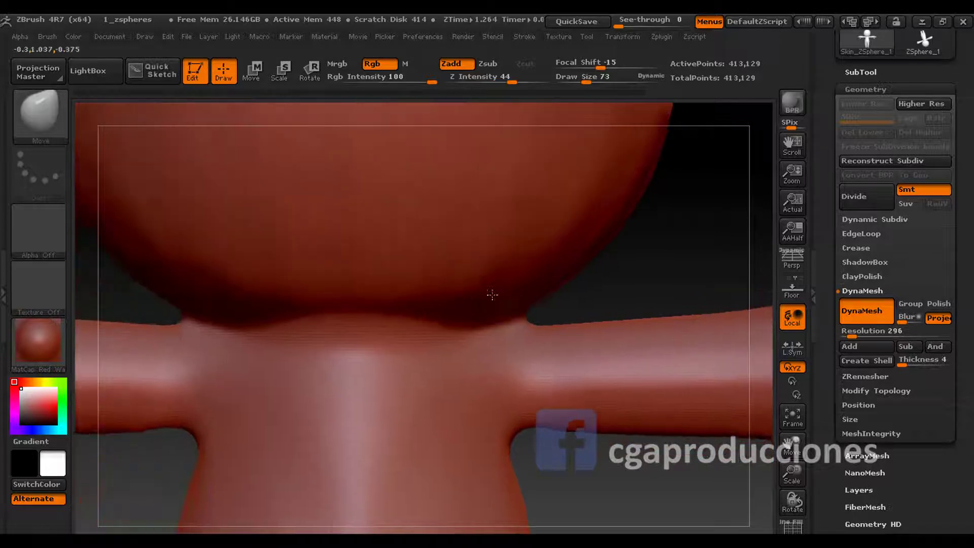
key(space)
drag(428, 292, 372, 350)
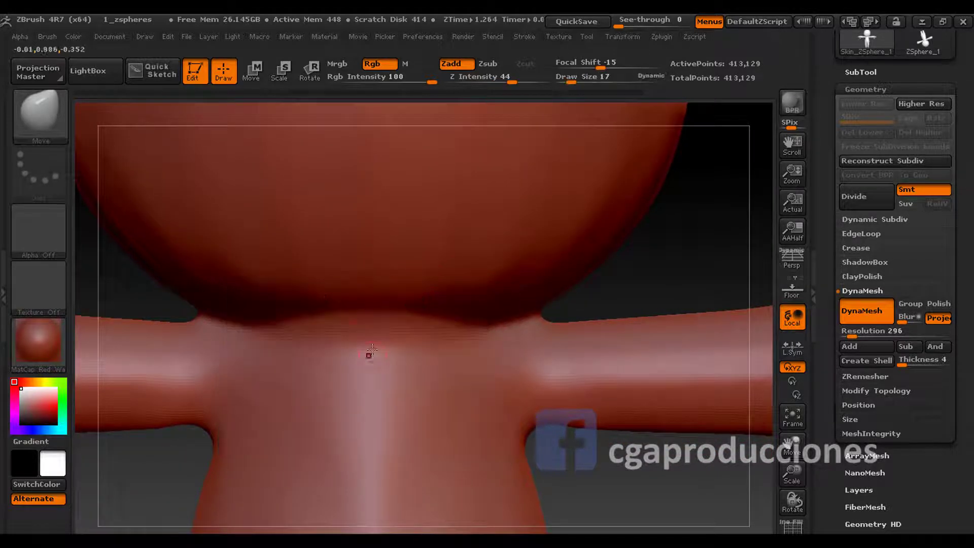
click(40, 114)
mouse_move(468, 304)
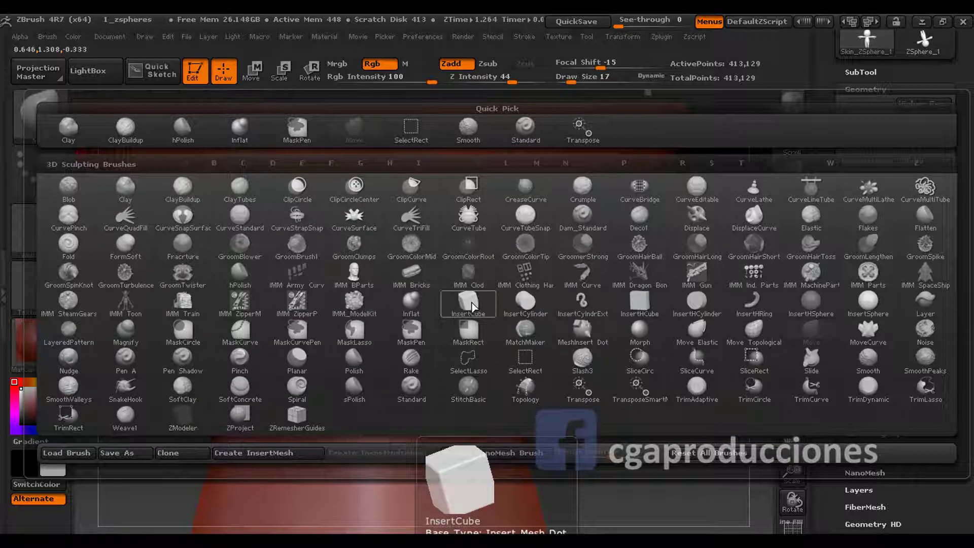
- Pick the Slash3 brush, enlarge it, and carve a first groove along the neck crease
key(s)
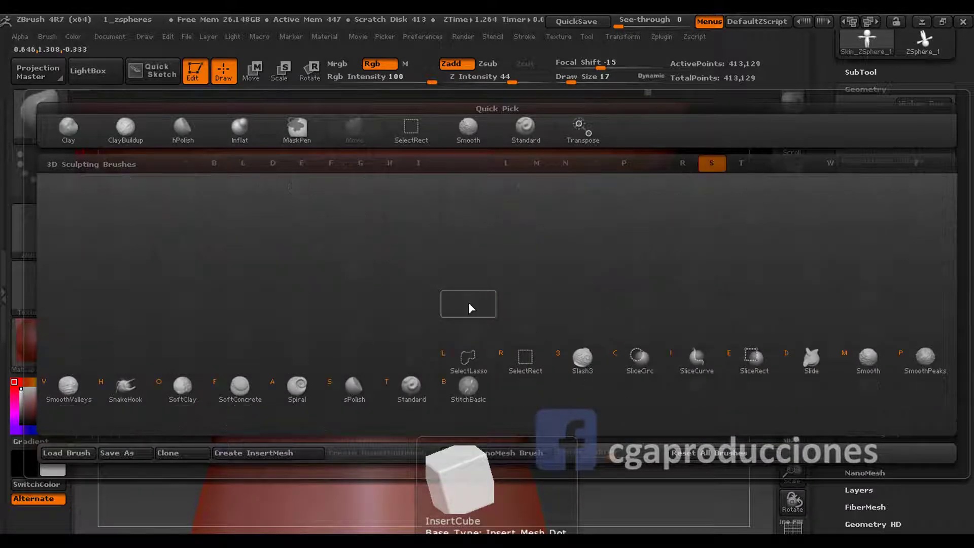
click(565, 361)
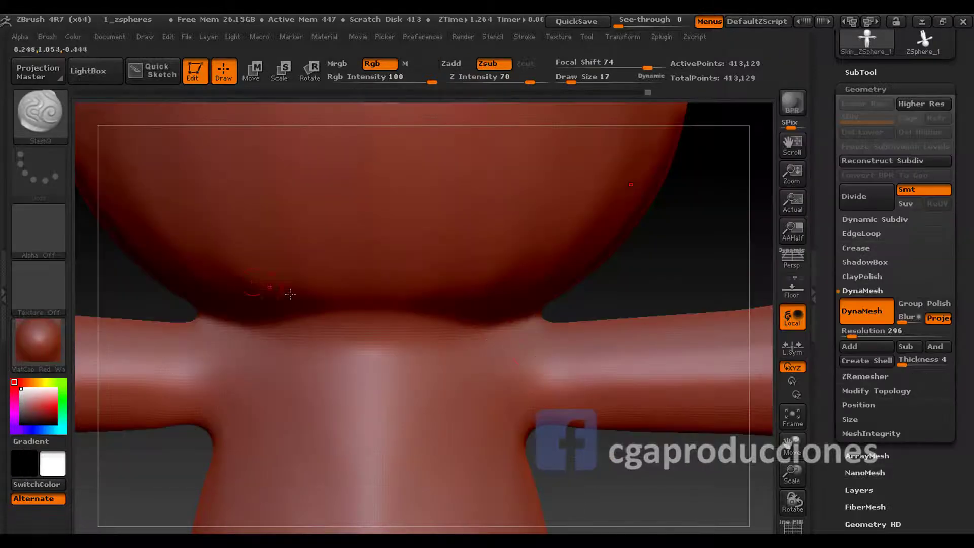
key(space)
mouse_move(294, 300)
mouse_down()
mouse_move(330, 298)
mouse_move(381, 347)
mouse_move(416, 325)
mouse_up()
key(space)
key(space)
drag(248, 327, 492, 324)
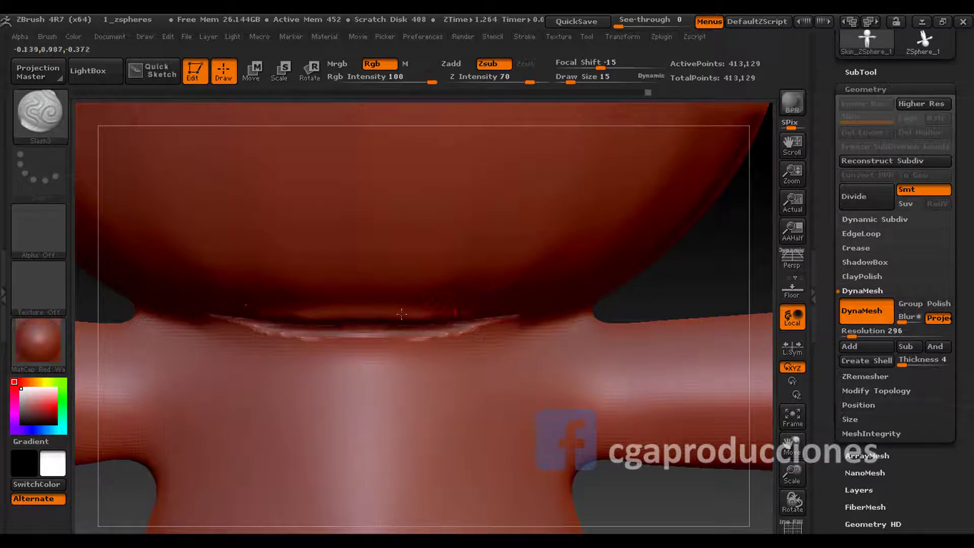
- Inspect the first groove from the side, then undo both groove strokes
drag(364, 340, 386, 314)
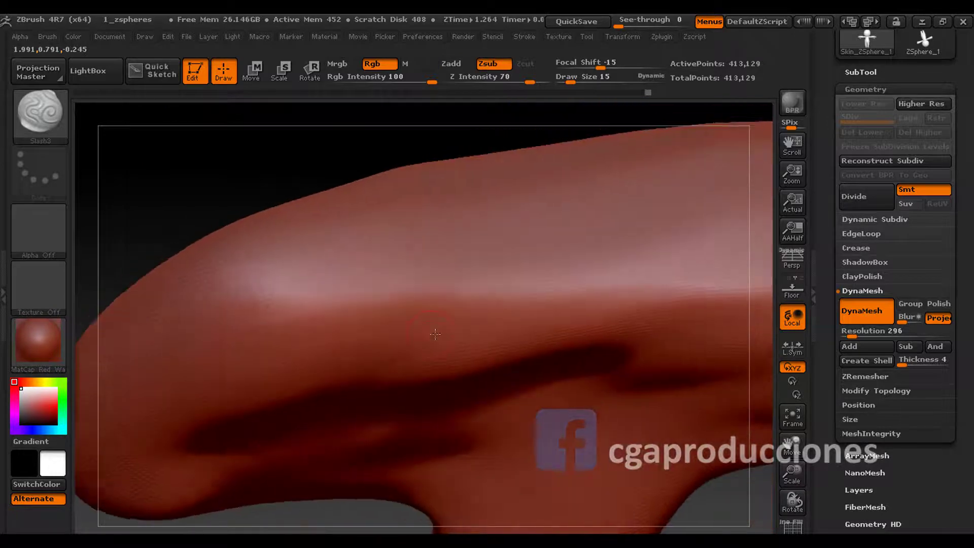
mouse_move(386, 314)
mouse_down()
mouse_move(386, 240)
mouse_move(366, 387)
mouse_up()
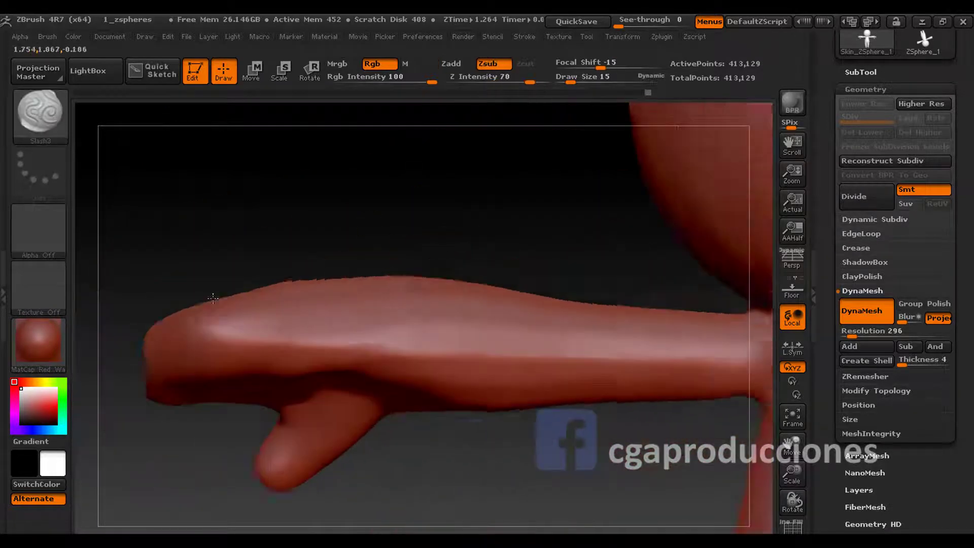
key(ctrl+z)
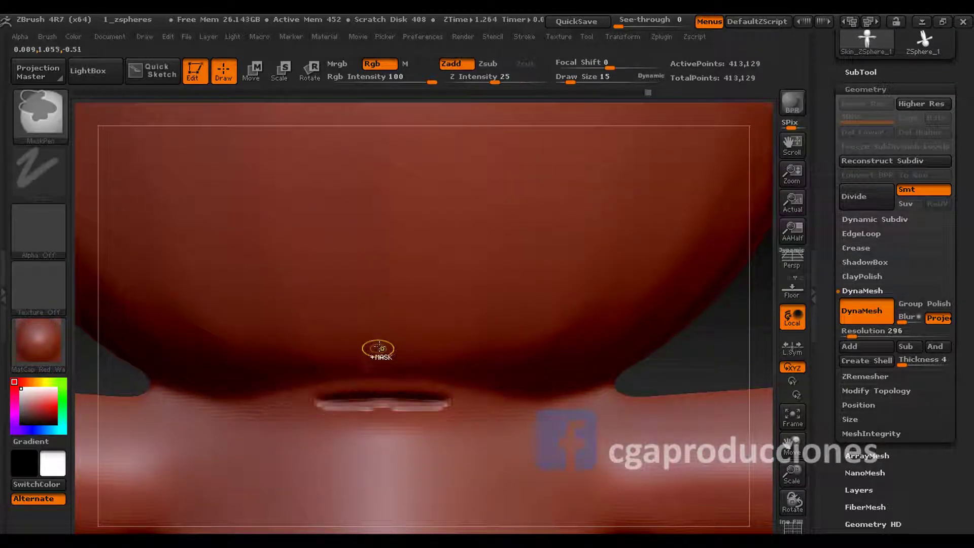
key(ctrl+z)
- Set Z Intensity to 11 and Draw Size to 32, then carve a fine line under the head
drag(518, 77, 488, 82)
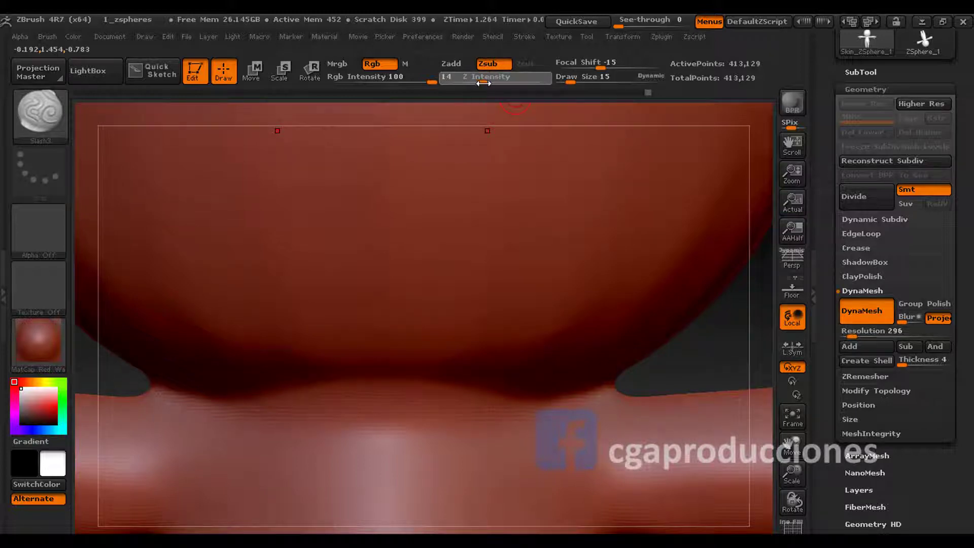
drag(480, 82, 477, 82)
key(space)
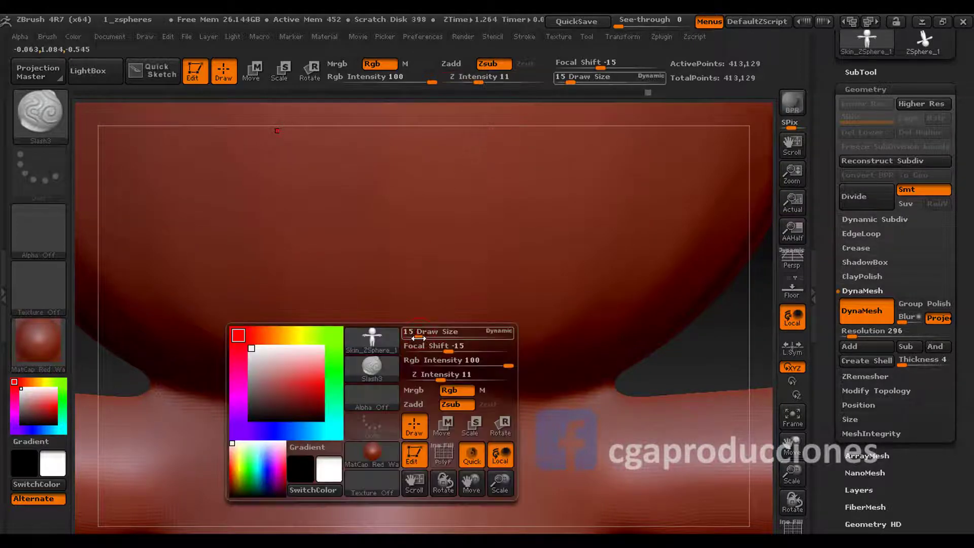
drag(421, 350, 406, 358)
mouse_move(365, 410)
mouse_down()
mouse_move(556, 367)
mouse_move(410, 390)
mouse_up()
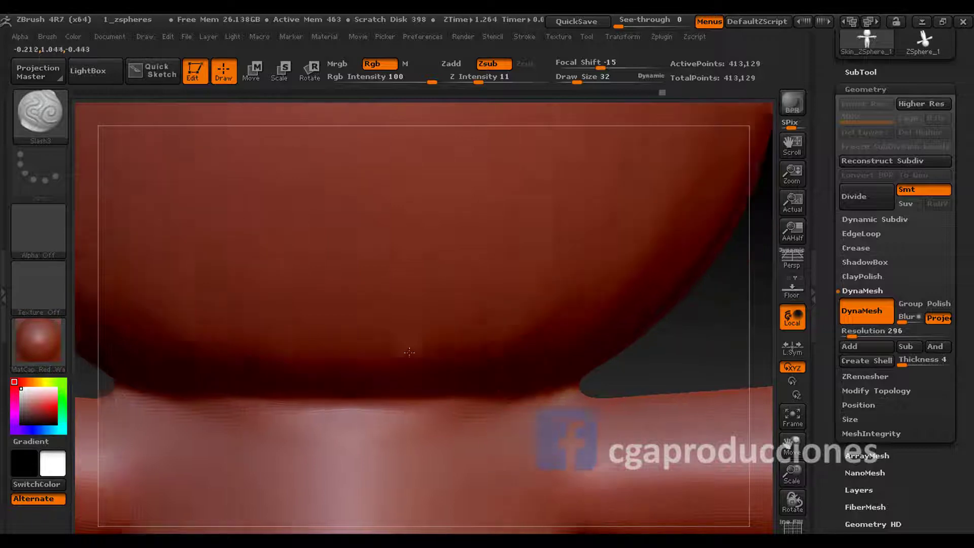
- Orbit around the head-neck junction to check the carved seam
mouse_move(560, 369)
mouse_down()
mouse_move(416, 397)
mouse_move(535, 383)
mouse_move(562, 365)
mouse_move(492, 355)
mouse_move(542, 367)
mouse_move(478, 378)
mouse_up()
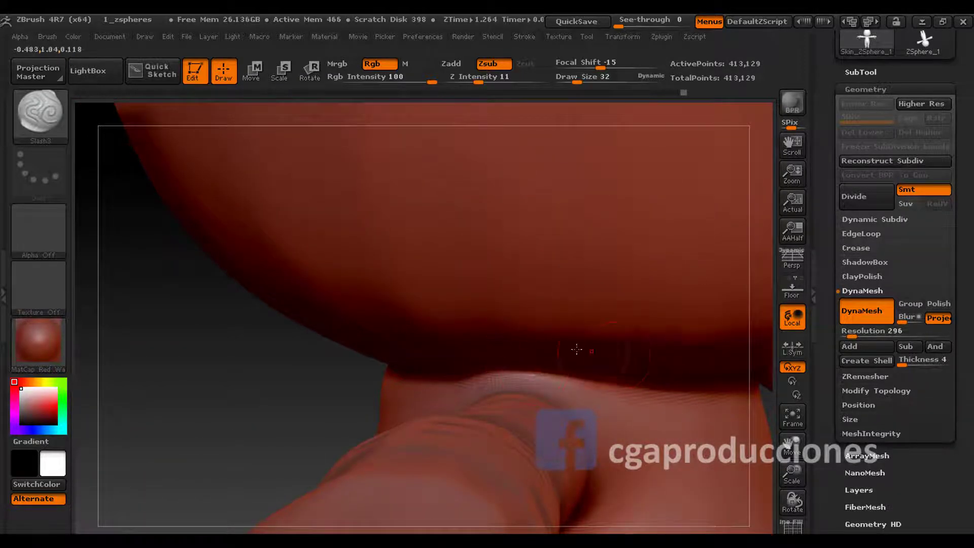
mouse_move(577, 350)
mouse_down()
mouse_move(447, 284)
mouse_move(456, 315)
mouse_move(445, 334)
mouse_move(477, 350)
mouse_move(631, 356)
mouse_move(409, 319)
mouse_move(613, 355)
mouse_up()
mouse_move(676, 330)
mouse_down()
mouse_move(337, 285)
mouse_move(446, 263)
mouse_move(413, 359)
mouse_up()
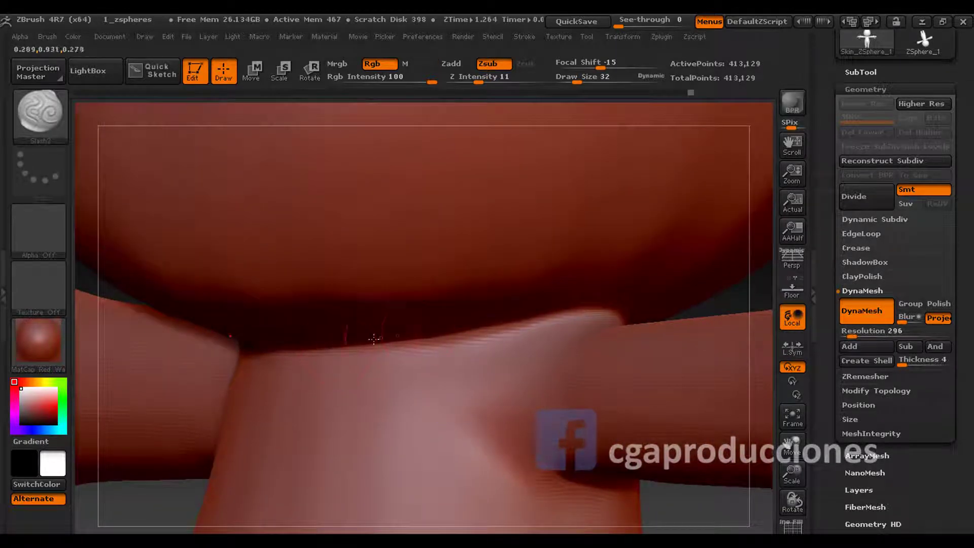
mouse_move(582, 290)
mouse_down()
mouse_move(577, 305)
mouse_move(499, 324)
mouse_move(432, 294)
mouse_move(362, 328)
mouse_up()
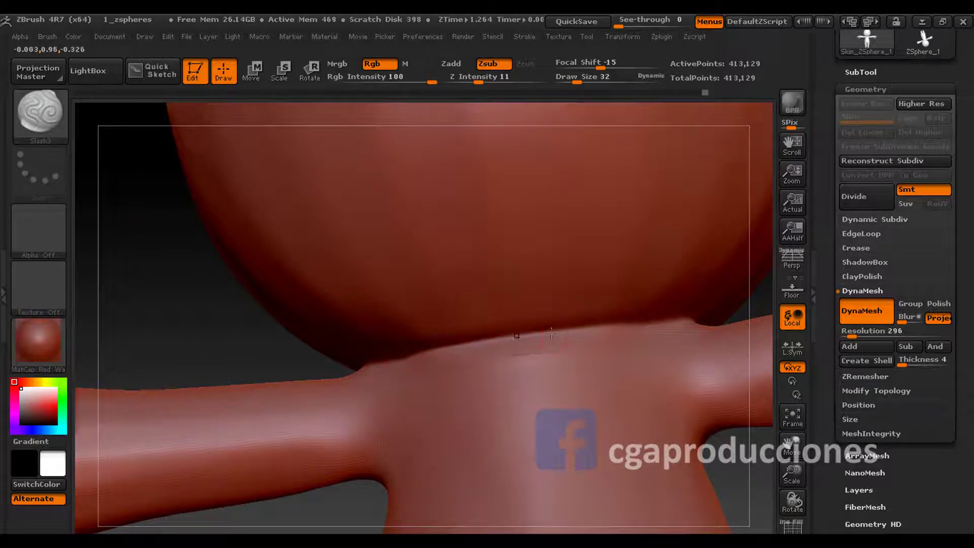
drag(583, 314, 505, 337)
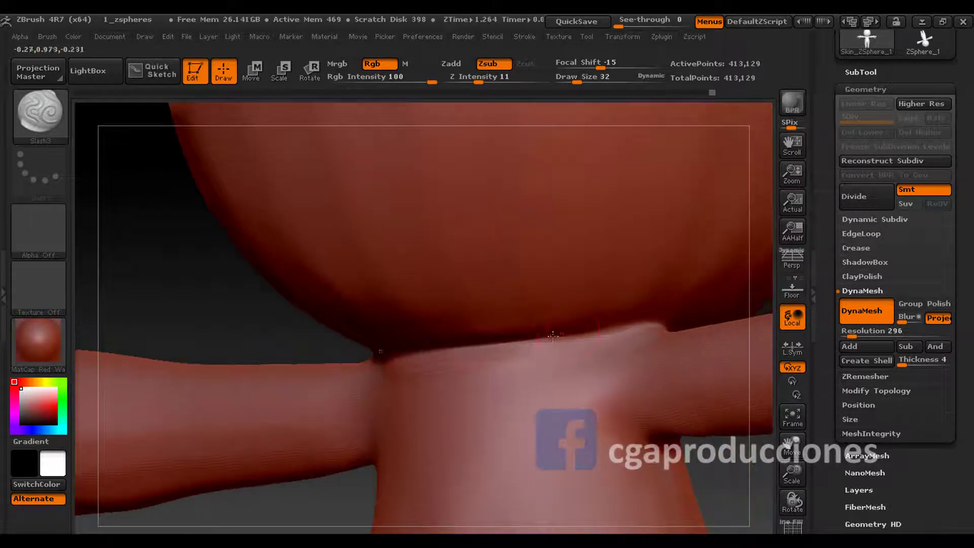
mouse_move(614, 304)
mouse_down()
mouse_move(567, 332)
mouse_move(500, 321)
mouse_move(515, 320)
mouse_move(435, 342)
mouse_move(474, 341)
mouse_move(461, 377)
mouse_move(388, 357)
mouse_up()
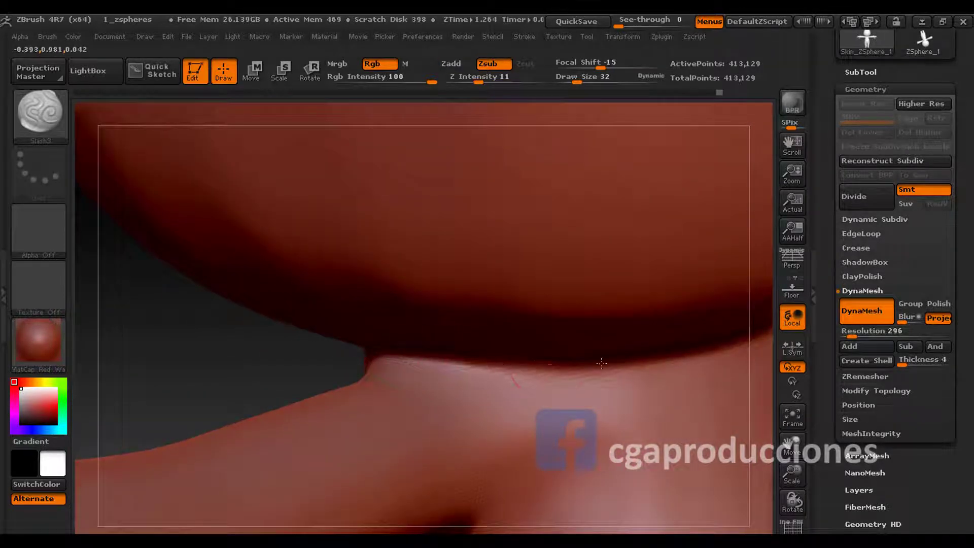
mouse_move(531, 357)
mouse_down()
mouse_move(615, 322)
mouse_move(592, 337)
mouse_move(463, 332)
mouse_up()
key(shift)
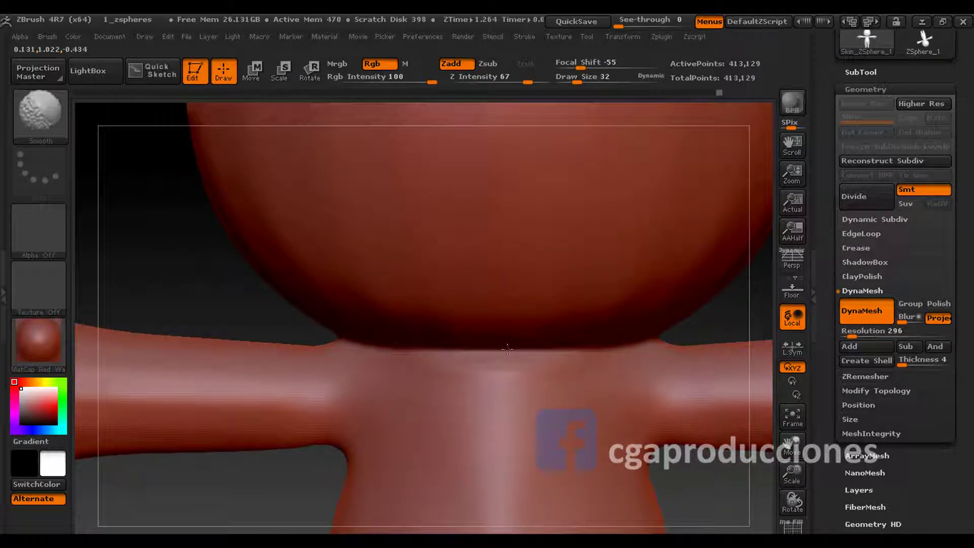
drag(524, 377, 513, 345)
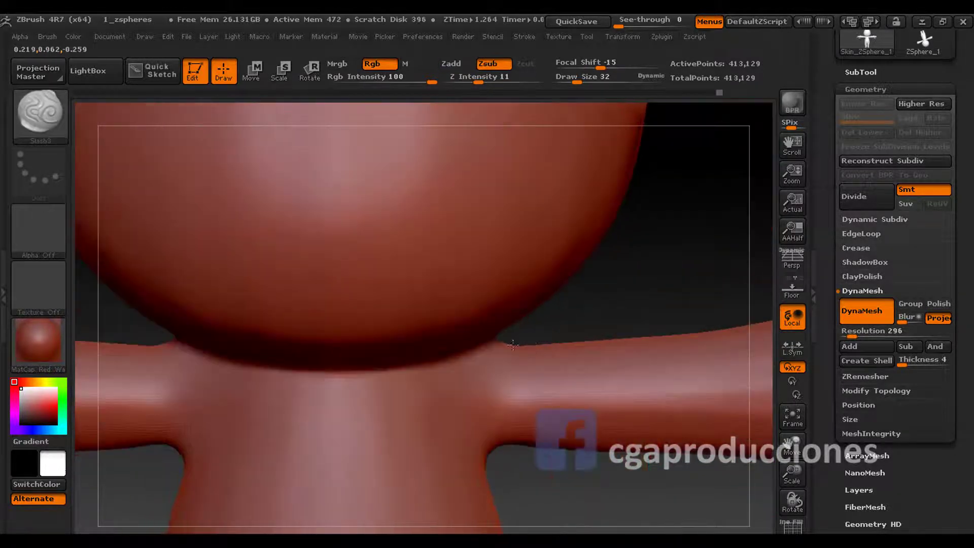
mouse_move(443, 311)
mouse_down()
mouse_move(260, 389)
mouse_move(284, 335)
mouse_move(343, 296)
mouse_up()
key(shift)
drag(284, 271, 165, 287)
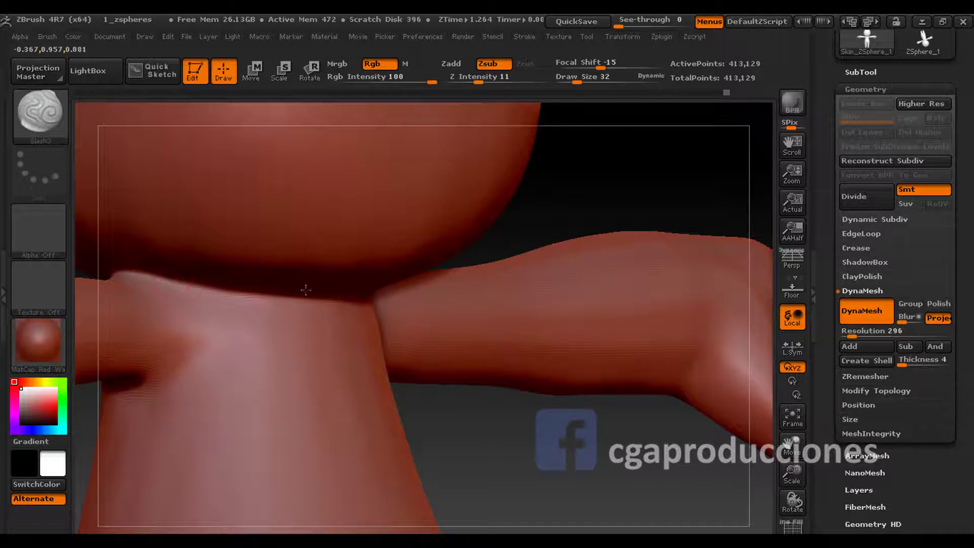
drag(375, 286, 241, 271)
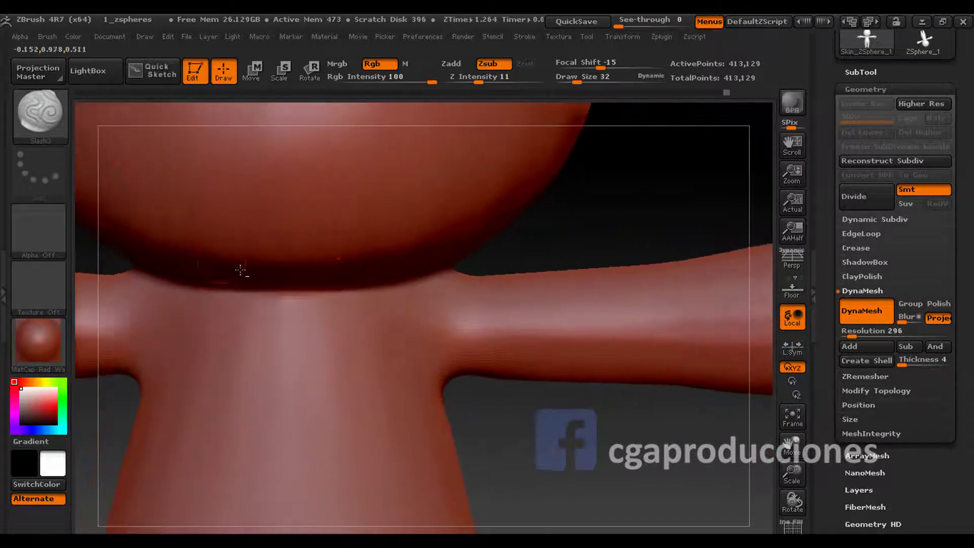
drag(336, 287, 392, 260)
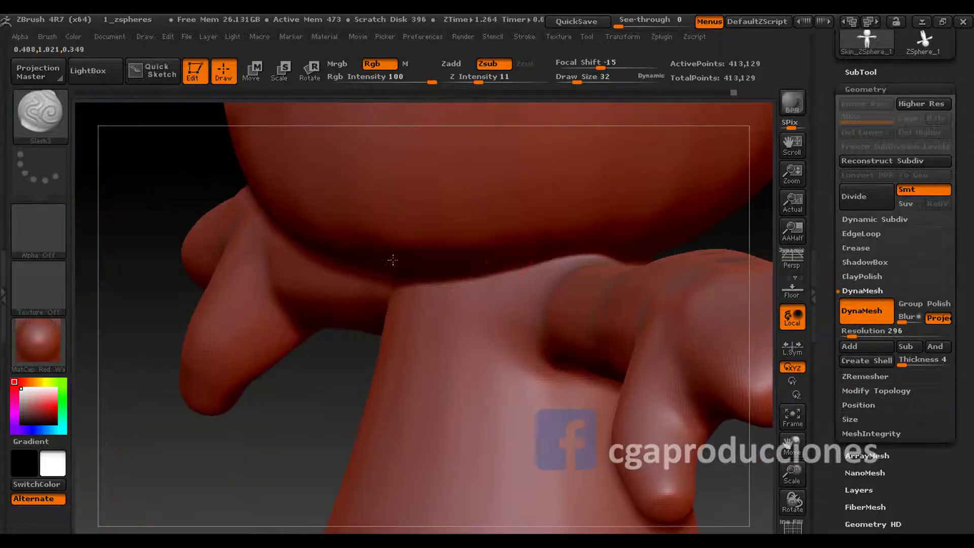
mouse_move(557, 257)
mouse_down()
mouse_move(582, 243)
mouse_move(570, 209)
mouse_move(399, 258)
mouse_move(464, 271)
mouse_up()
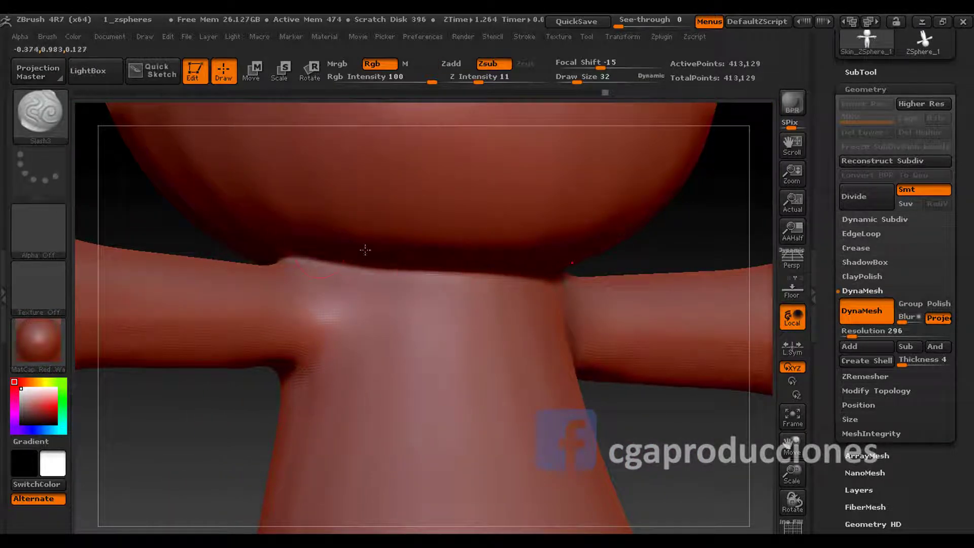
drag(365, 249, 282, 265)
mouse_move(193, 298)
mouse_down()
mouse_move(279, 200)
mouse_move(374, 235)
mouse_move(474, 211)
mouse_move(370, 218)
mouse_move(472, 290)
mouse_move(419, 276)
mouse_move(483, 265)
mouse_move(457, 264)
mouse_up()
- Select the Pinch brush and enlarge its draw size
key(b)
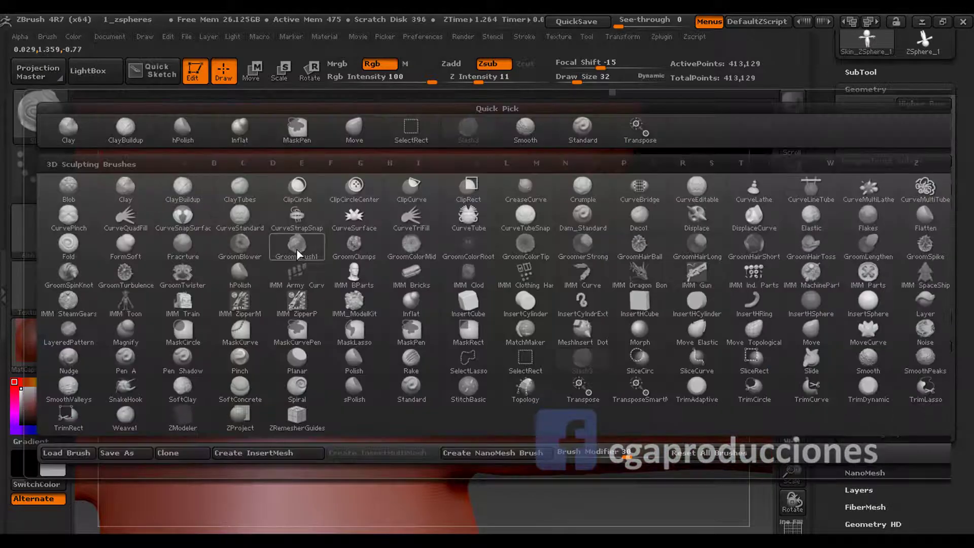
key(p)
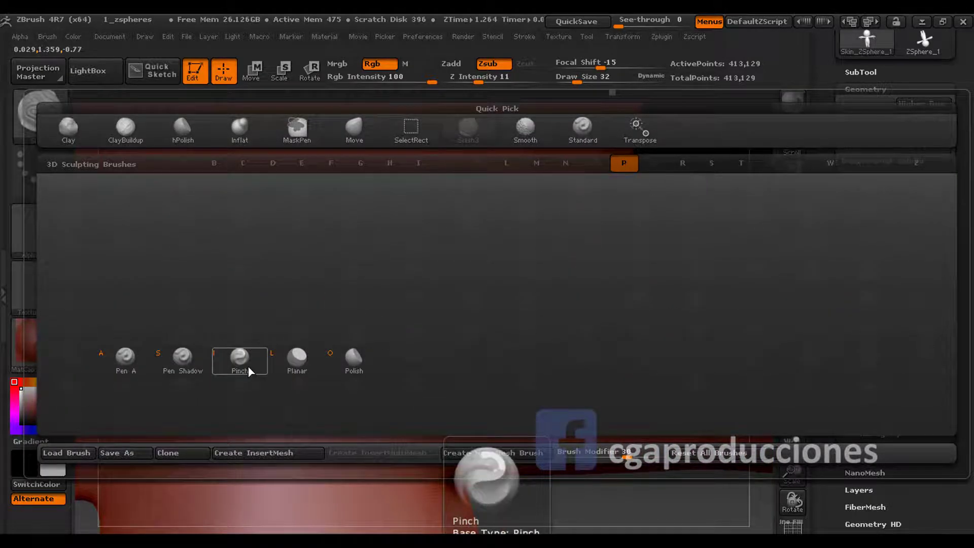
click(251, 363)
key(space)
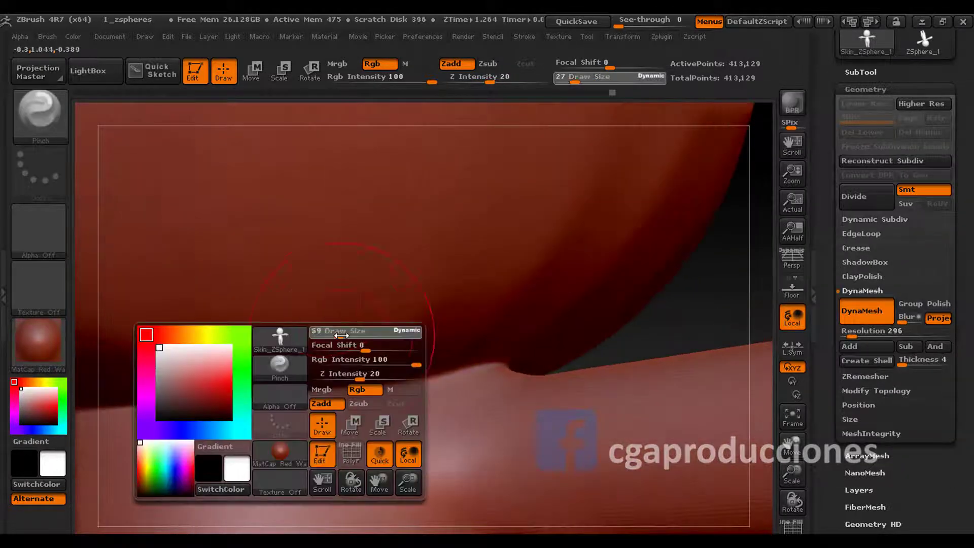
alt+drag(346, 311, 358, 336)
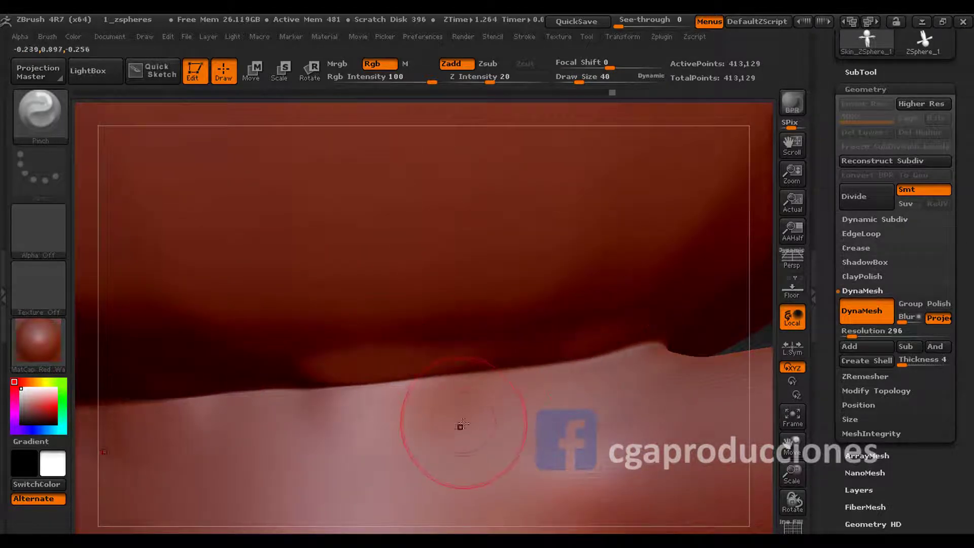
- Set Pinch Z Intensity to 5, then raise it to about 8 while zooming onto the head seam
key(ctrl)
click(446, 75)
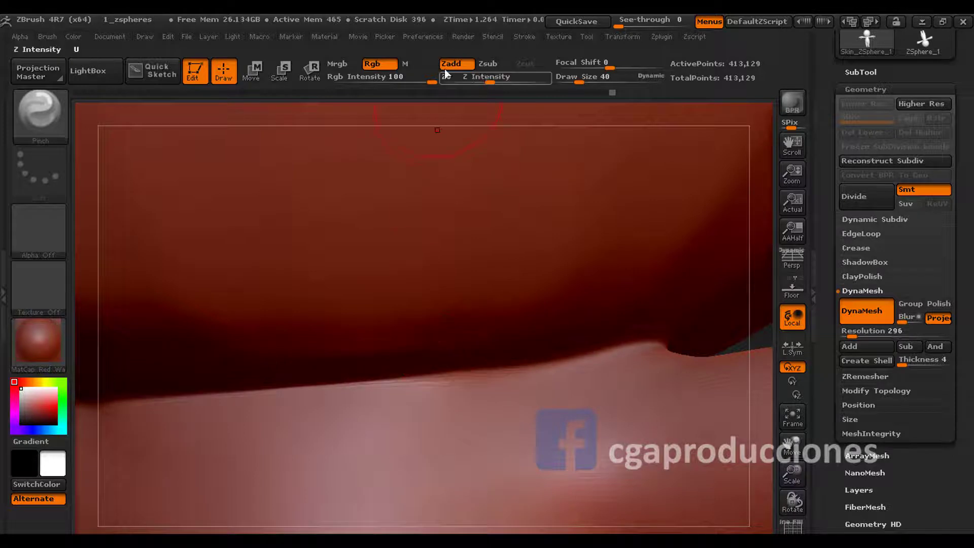
text(5)
key(Return)
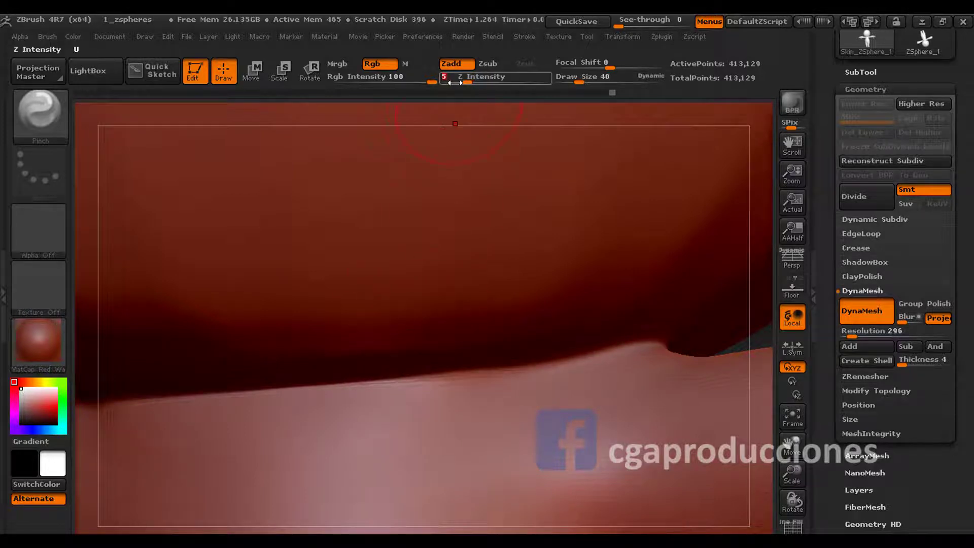
drag(455, 82, 466, 83)
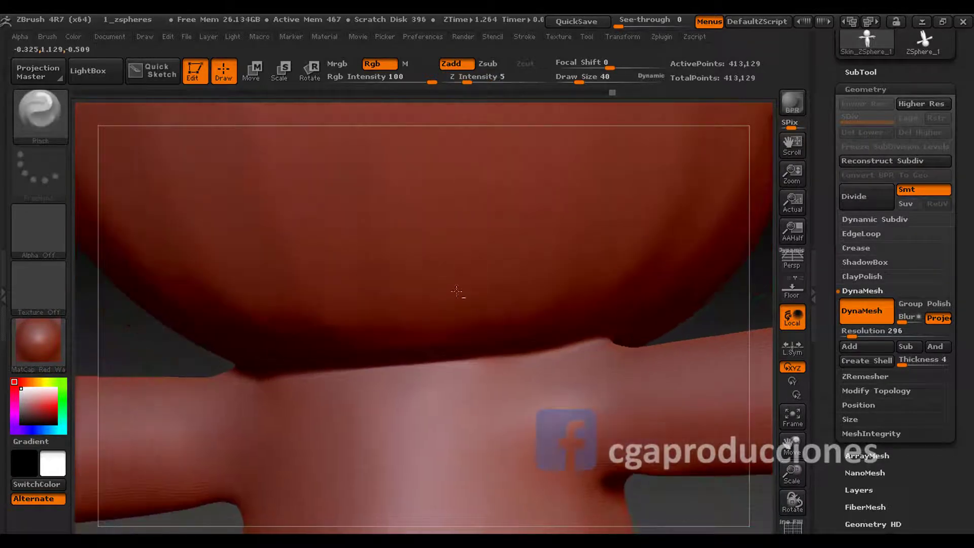
alt+drag(503, 335, 416, 388)
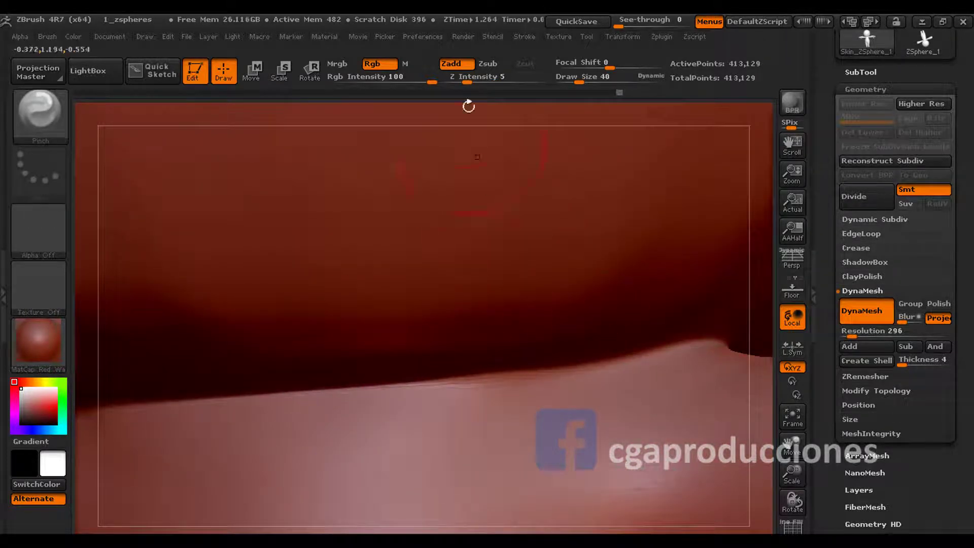
drag(467, 82, 477, 84)
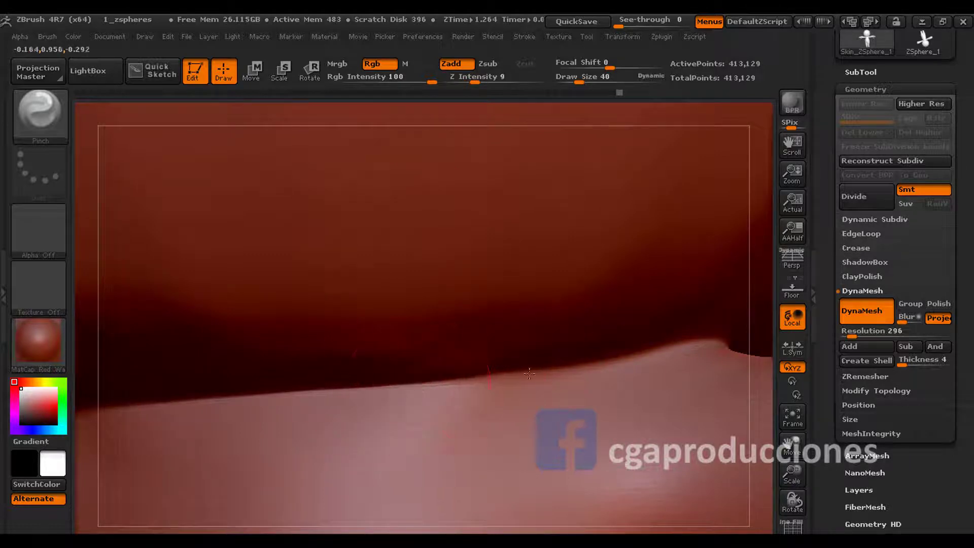
- Enlarge the brush to 84, then 88, pinching the seam with MaskPen and Smooth as needed
key(ctrl)
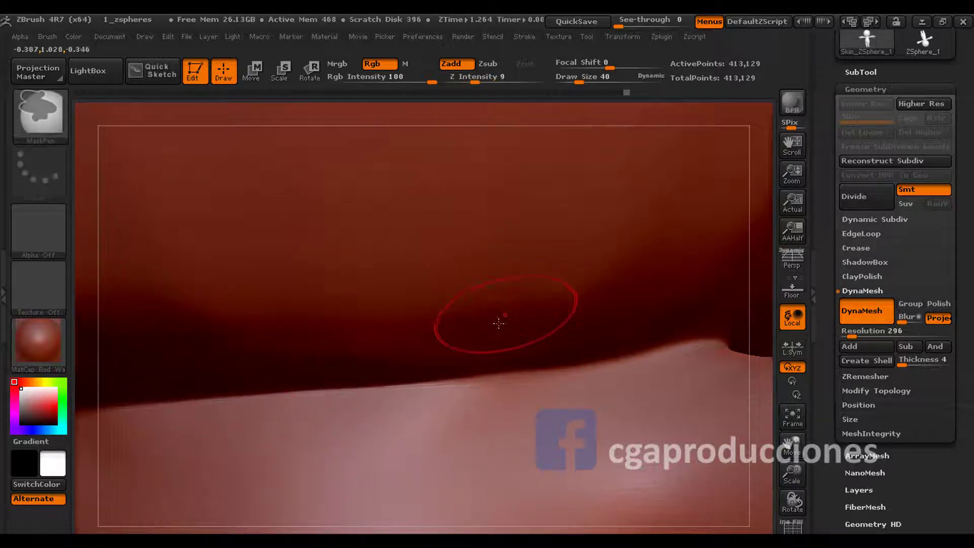
key(space)
drag(482, 331, 507, 331)
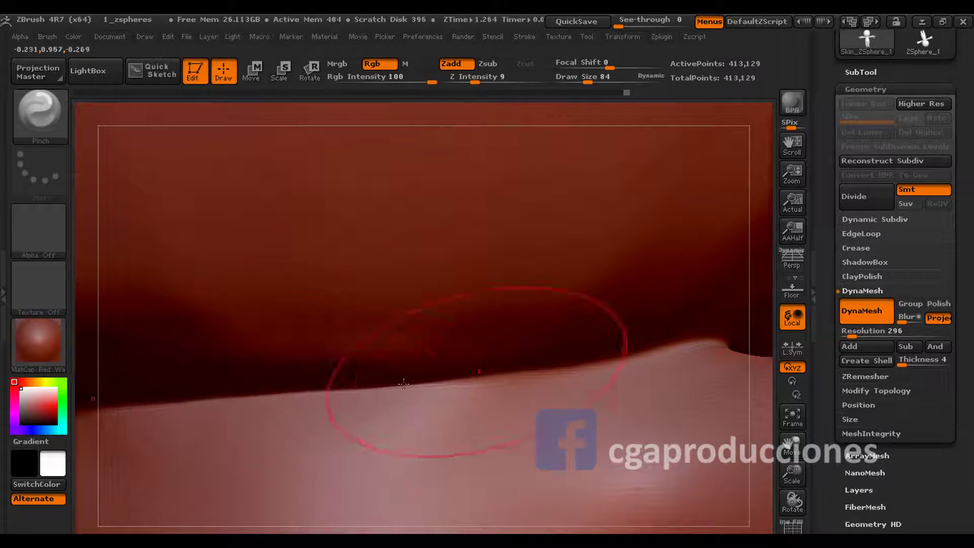
key(ctrl)
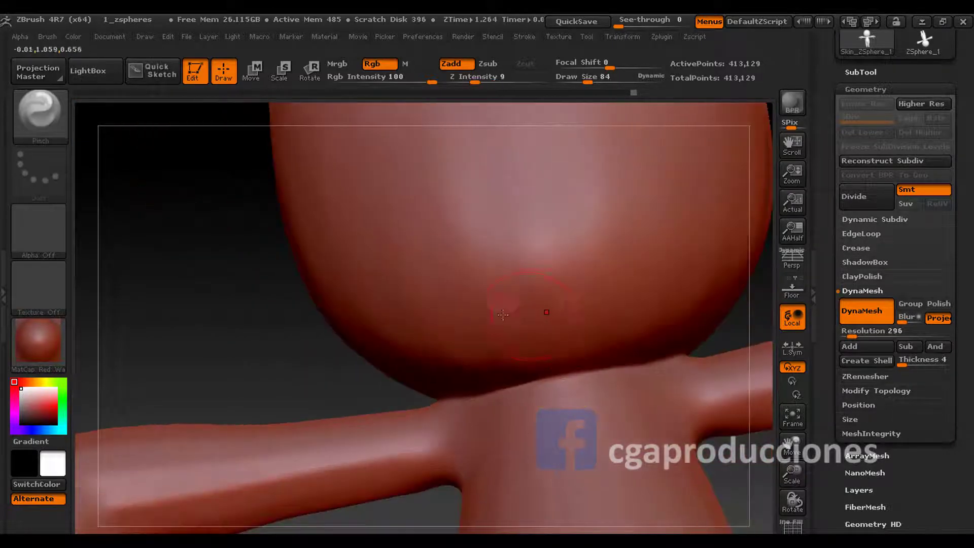
key(shift)
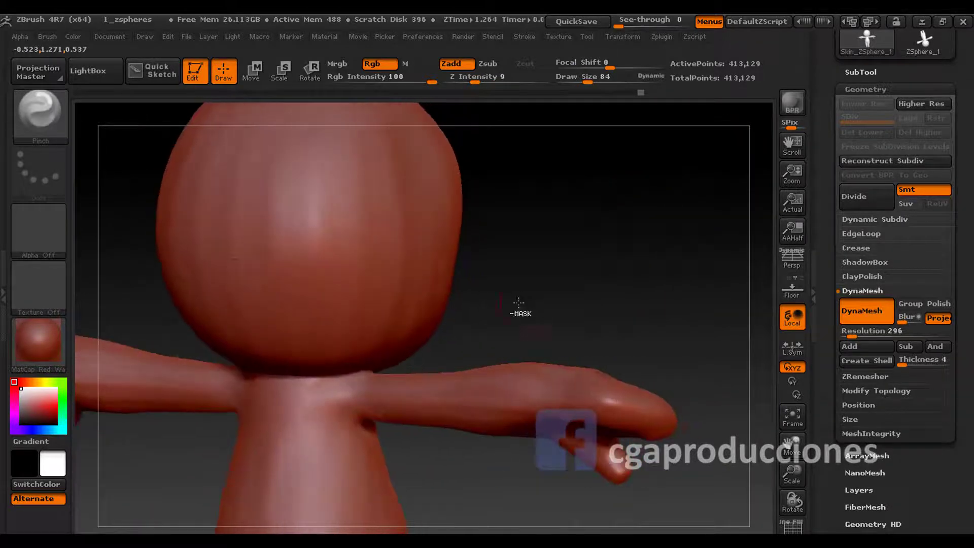
key(ctrl)
key(space)
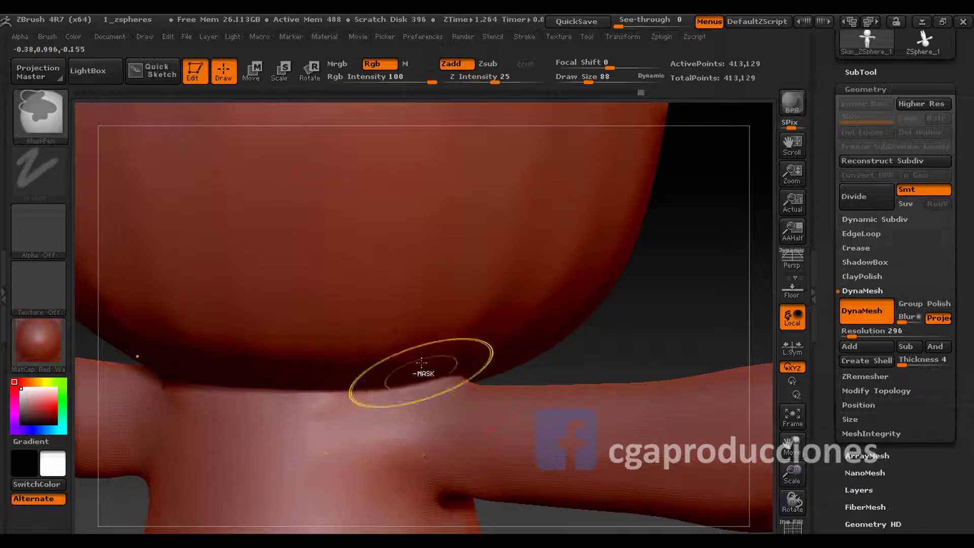
- Zoom out to a full front view, then zoom in on the left arm and hand
drag(424, 370, 516, 318)
mouse_move(623, 357)
mouse_down()
mouse_move(452, 277)
mouse_move(410, 286)
mouse_move(376, 375)
mouse_move(330, 252)
mouse_up()
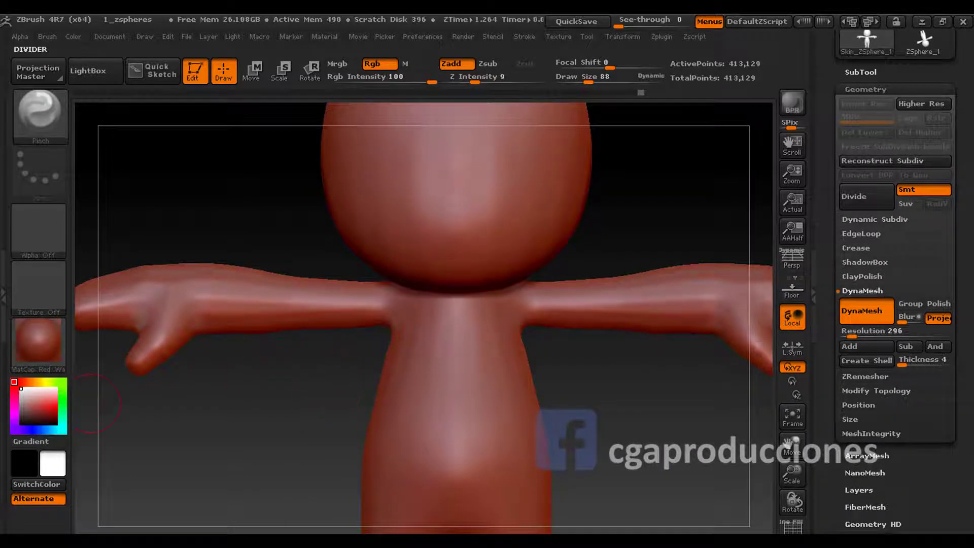
mouse_move(301, 415)
mouse_down()
mouse_move(279, 387)
mouse_move(313, 283)
mouse_move(293, 243)
mouse_up()
- Pick the Inflat brush, shrink it, and inflate the skin around the thumb base
key(shift)
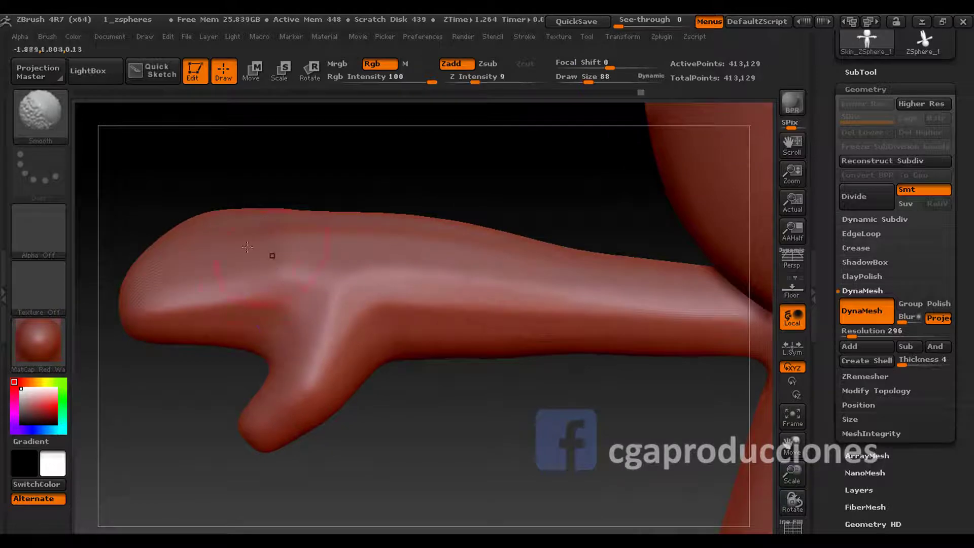
click(49, 139)
click(221, 139)
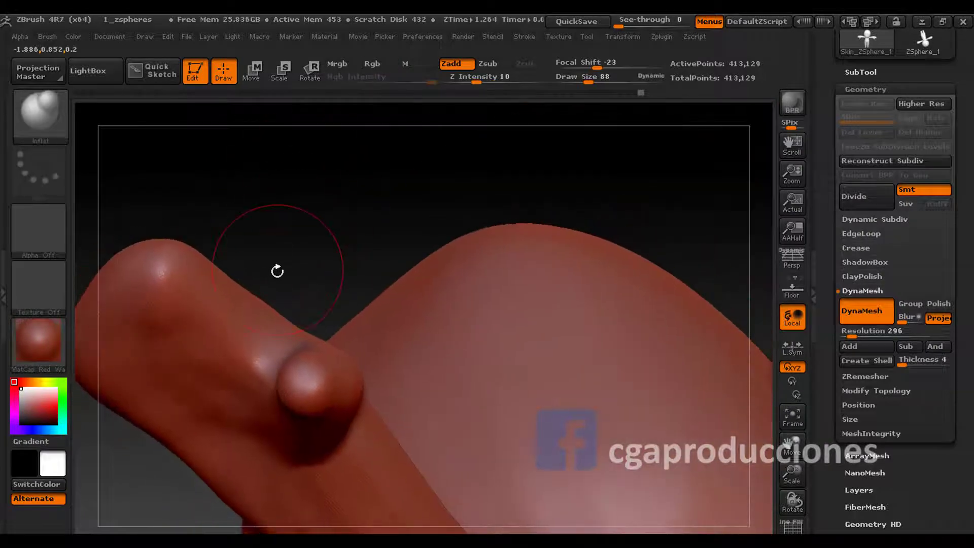
key(space)
drag(283, 272, 272, 272)
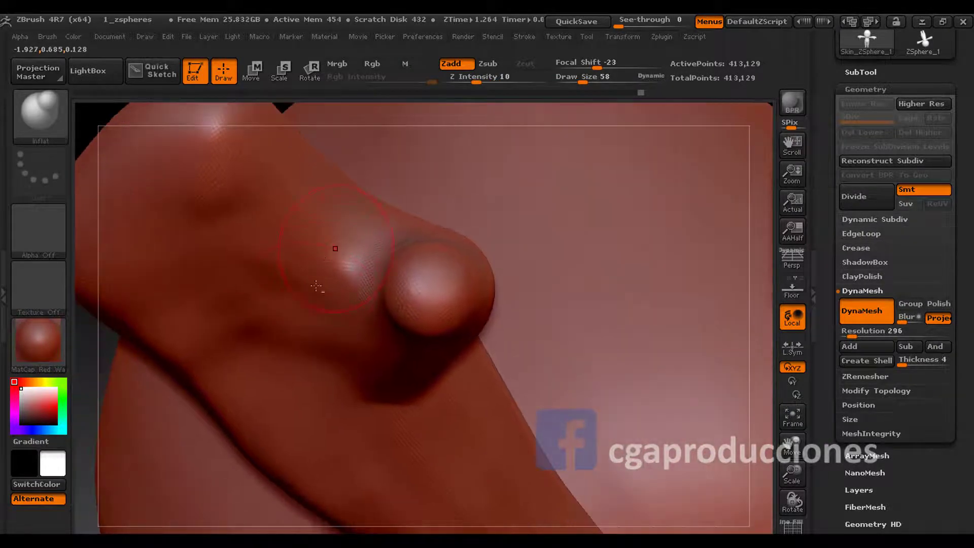
drag(316, 287, 320, 285)
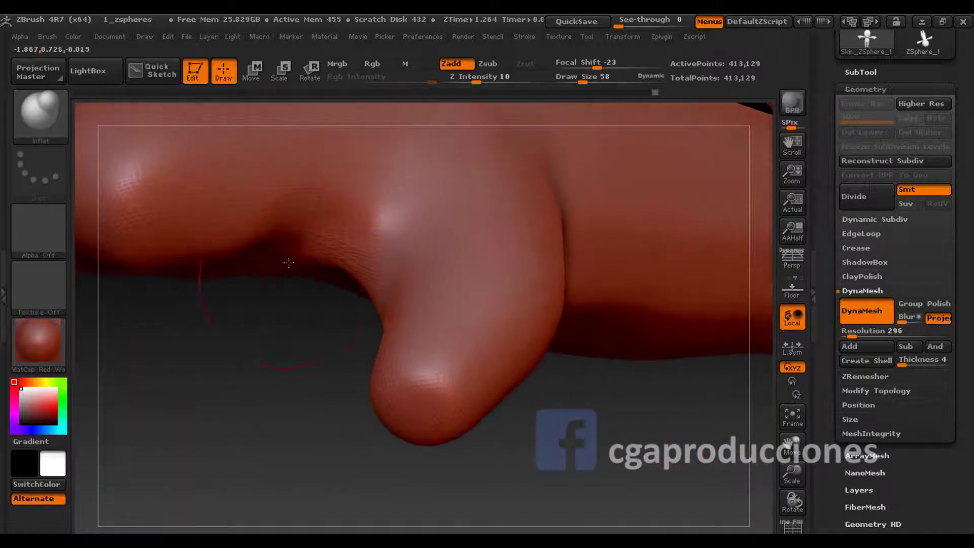
- Lower Z Intensity to 5, then inflate and smooth the area around the thumb bulge
mouse_move(487, 107)
mouse_down()
mouse_move(468, 104)
mouse_move(466, 81)
mouse_up()
key(F1)
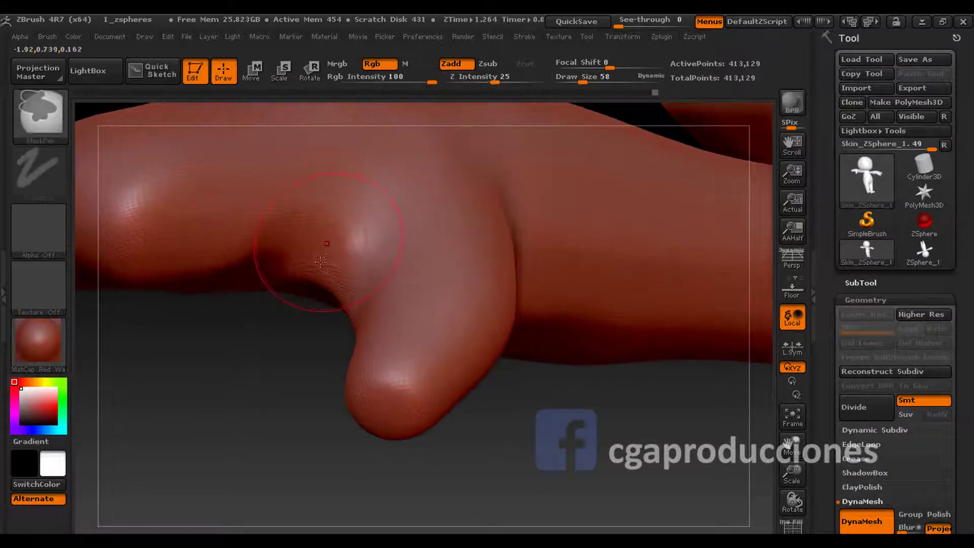
drag(609, 380, 256, 294)
drag(508, 214, 369, 260)
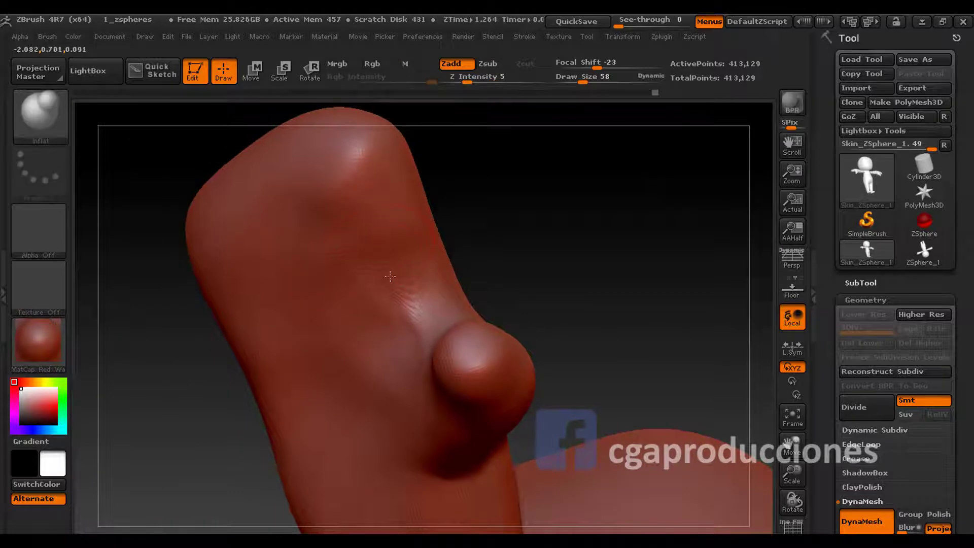
mouse_move(371, 209)
mouse_down()
mouse_move(321, 269)
mouse_move(385, 196)
mouse_up()
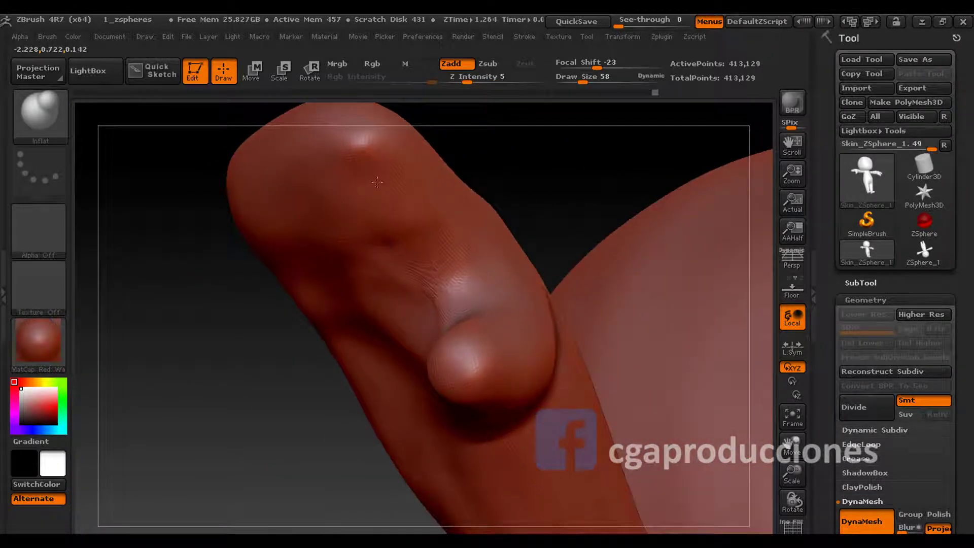
drag(385, 250, 395, 249)
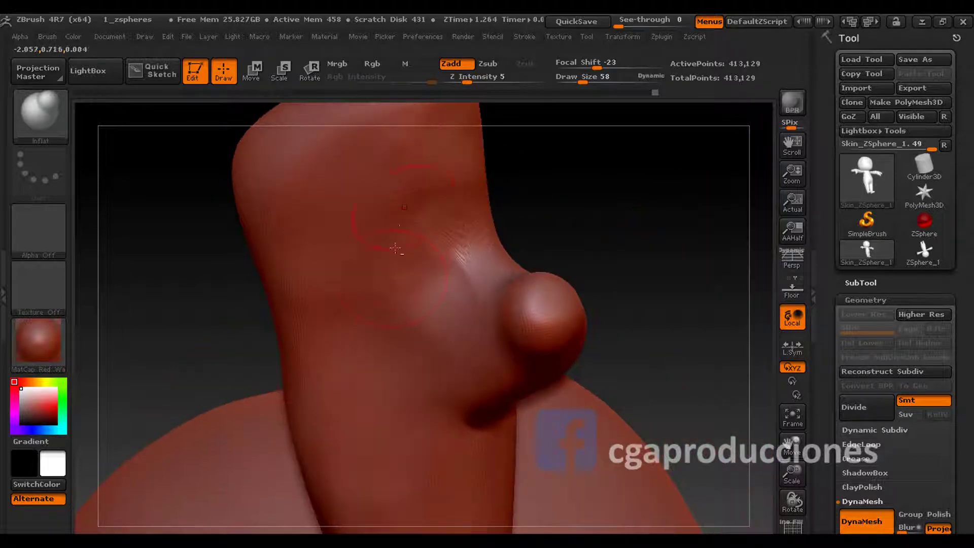
mouse_move(449, 216)
mouse_down()
mouse_move(464, 254)
mouse_move(447, 282)
mouse_up()
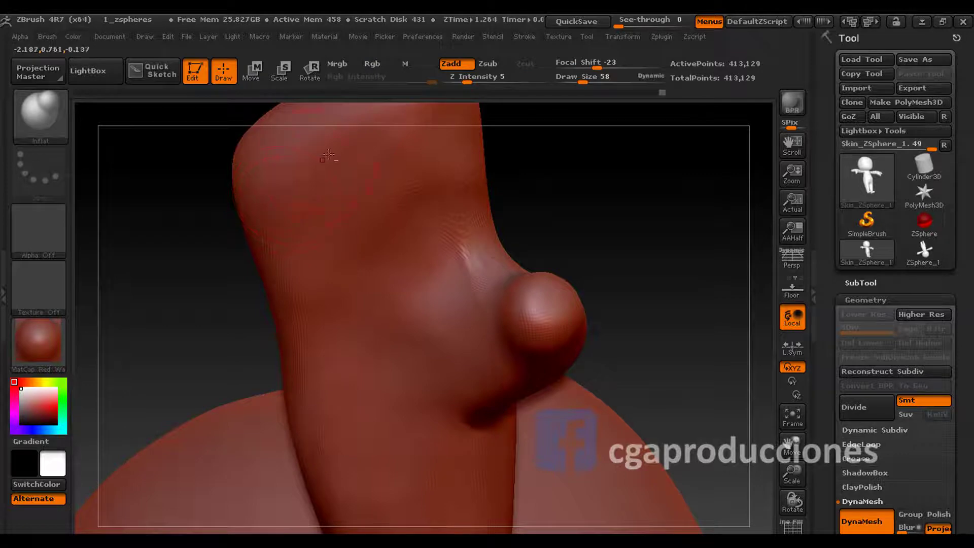
- Orbit the hand round to a side view to review the thumb
mouse_move(299, 200)
mouse_down()
mouse_move(337, 178)
mouse_move(302, 315)
mouse_move(337, 256)
mouse_move(343, 191)
mouse_move(377, 219)
mouse_up()
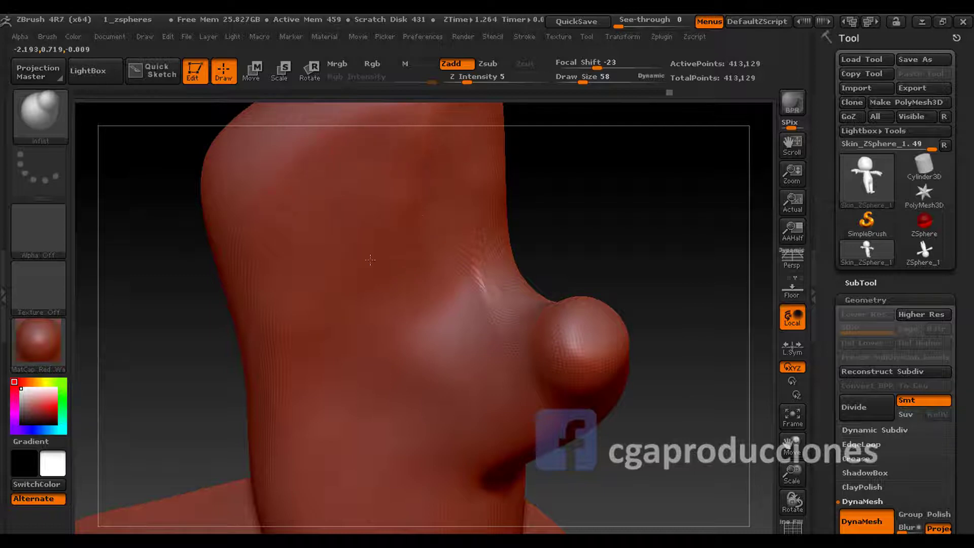
mouse_move(294, 256)
mouse_down()
mouse_move(282, 337)
mouse_move(337, 246)
mouse_move(414, 219)
mouse_move(244, 232)
mouse_up()
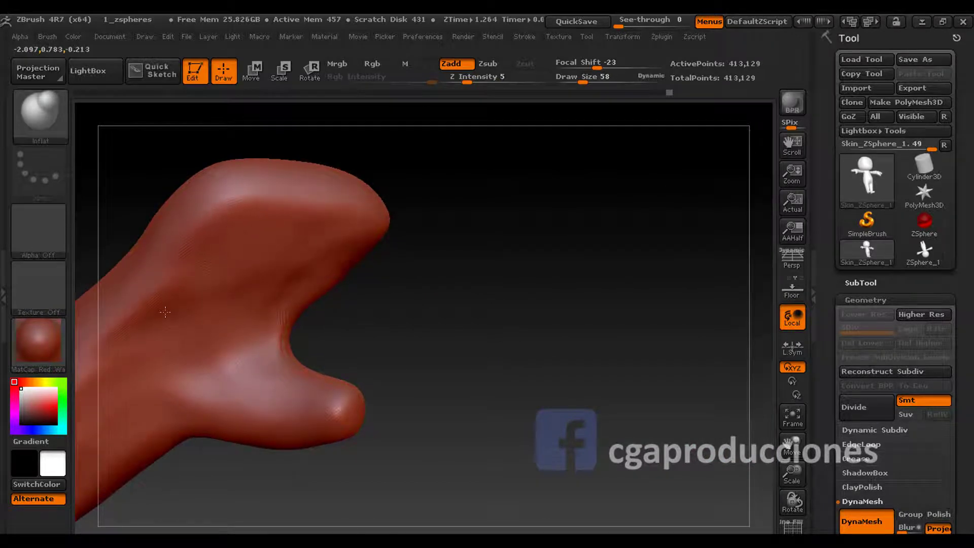
mouse_move(210, 295)
mouse_down()
mouse_move(316, 250)
mouse_move(387, 283)
mouse_move(483, 157)
mouse_move(381, 155)
mouse_move(376, 268)
mouse_move(369, 260)
mouse_move(413, 283)
mouse_move(431, 321)
mouse_up()
key(space)
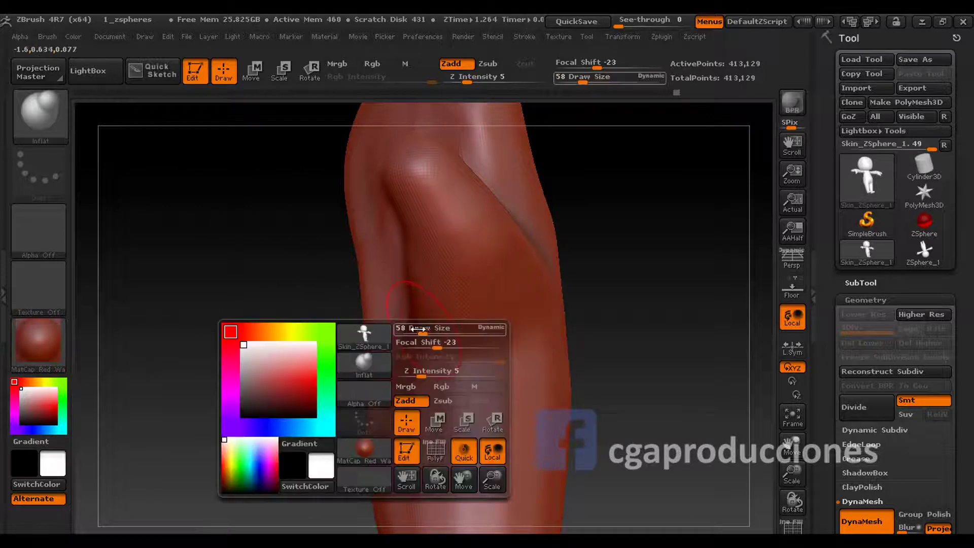
key(ctrl)
drag(421, 332, 391, 331)
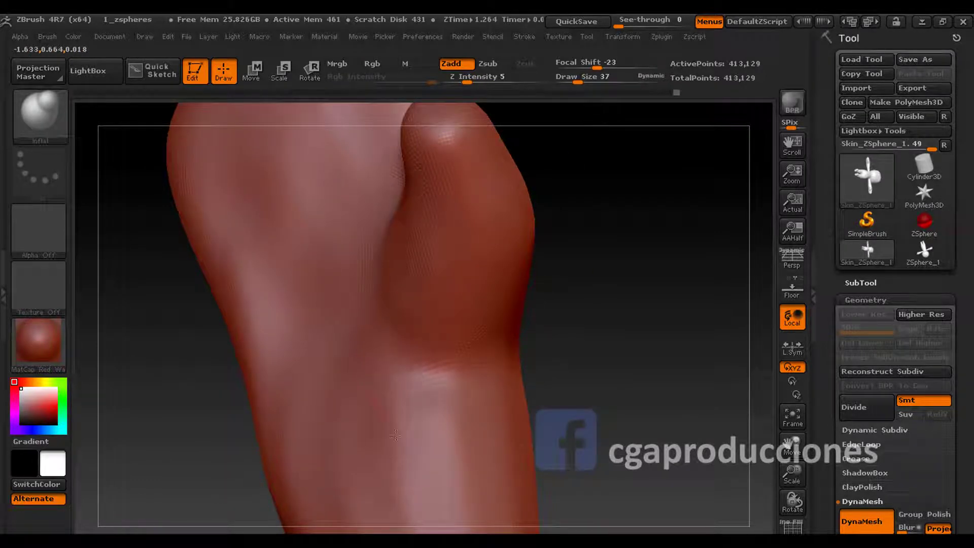
mouse_move(394, 332)
mouse_down()
mouse_move(348, 404)
mouse_move(348, 348)
mouse_move(377, 284)
mouse_move(399, 332)
mouse_up()
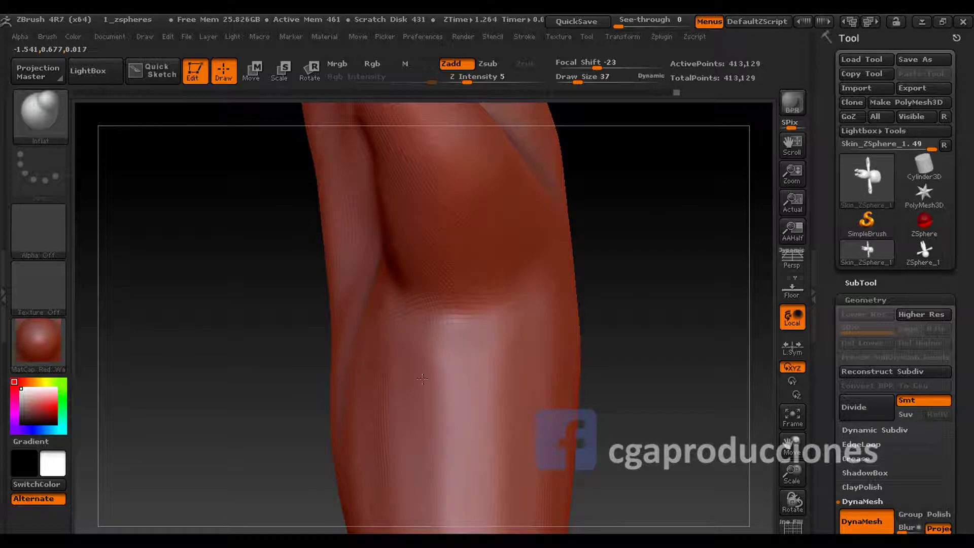
drag(486, 291, 469, 293)
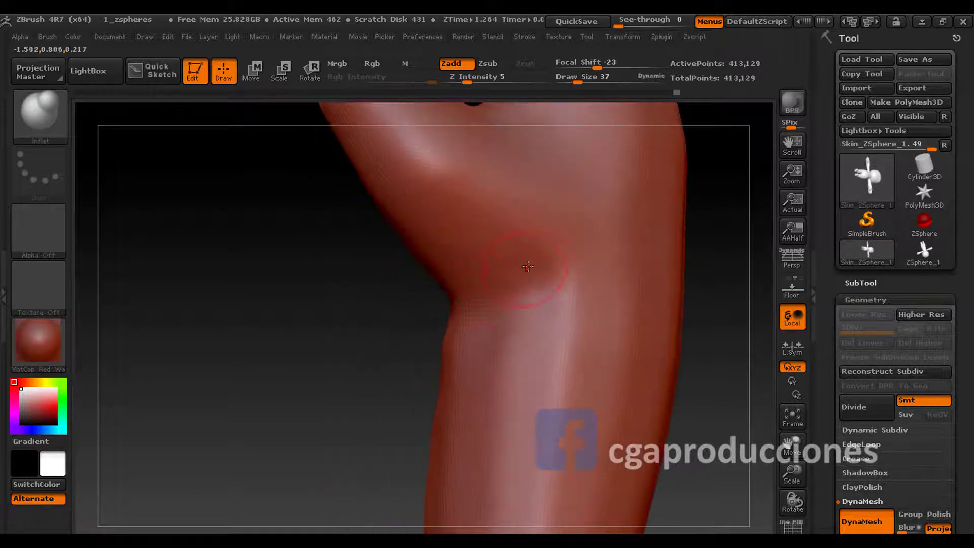
mouse_move(466, 327)
mouse_down()
mouse_move(430, 297)
mouse_move(487, 324)
mouse_up()
key(space)
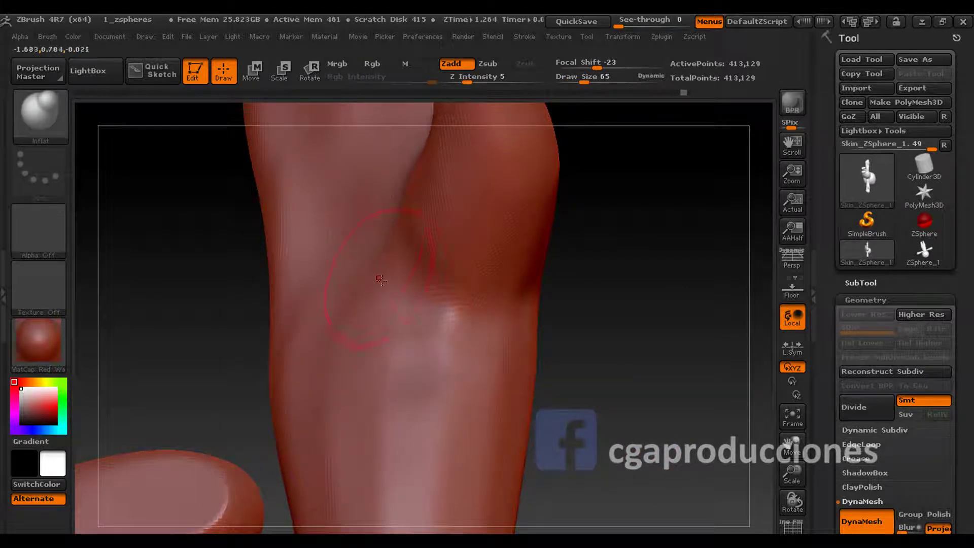
mouse_move(381, 279)
mouse_down()
mouse_move(416, 285)
mouse_move(380, 199)
mouse_move(355, 294)
mouse_up()
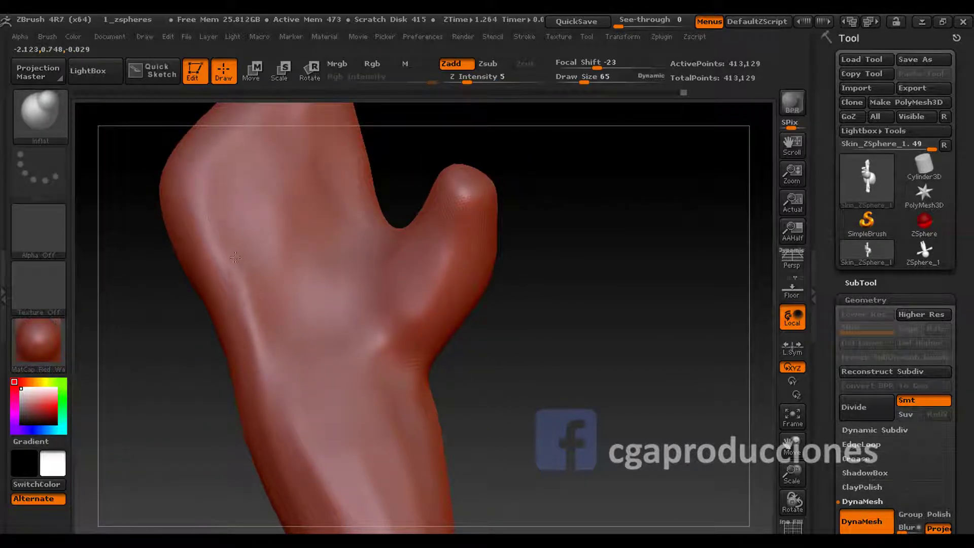
drag(173, 256, 192, 257)
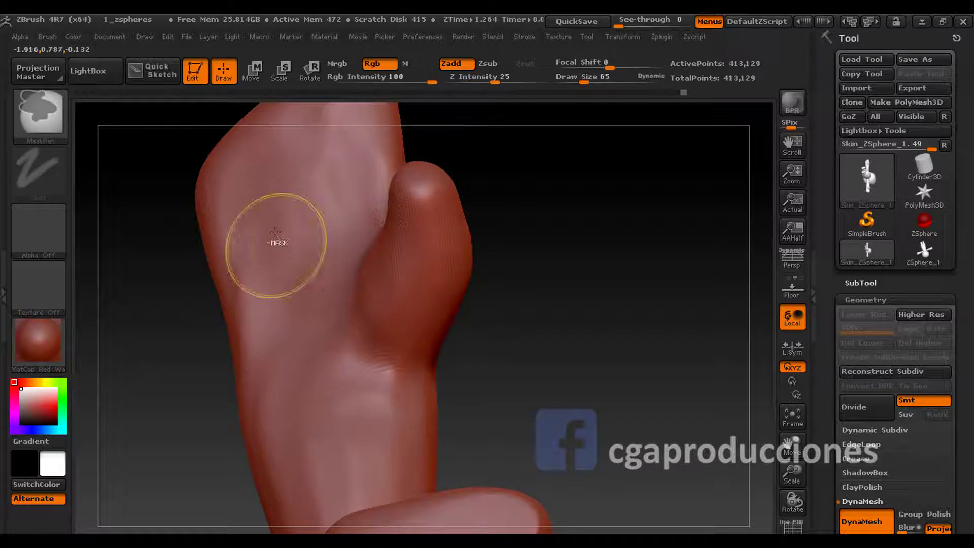
- Smooth the limb's side near its branch and raise Z Intensity to 100
mouse_move(275, 232)
mouse_down()
mouse_move(272, 202)
mouse_move(285, 209)
mouse_up()
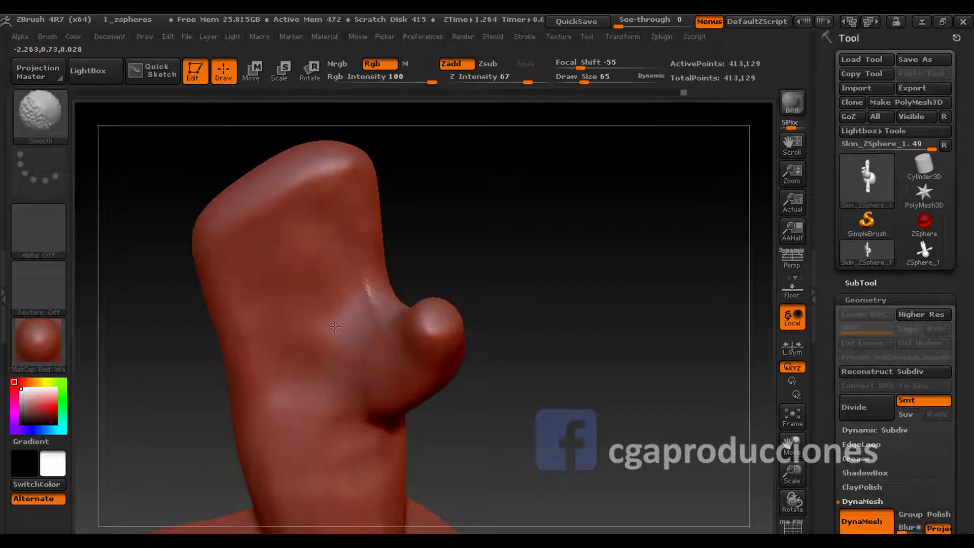
mouse_move(333, 322)
mouse_down()
mouse_move(377, 256)
mouse_move(393, 325)
mouse_up()
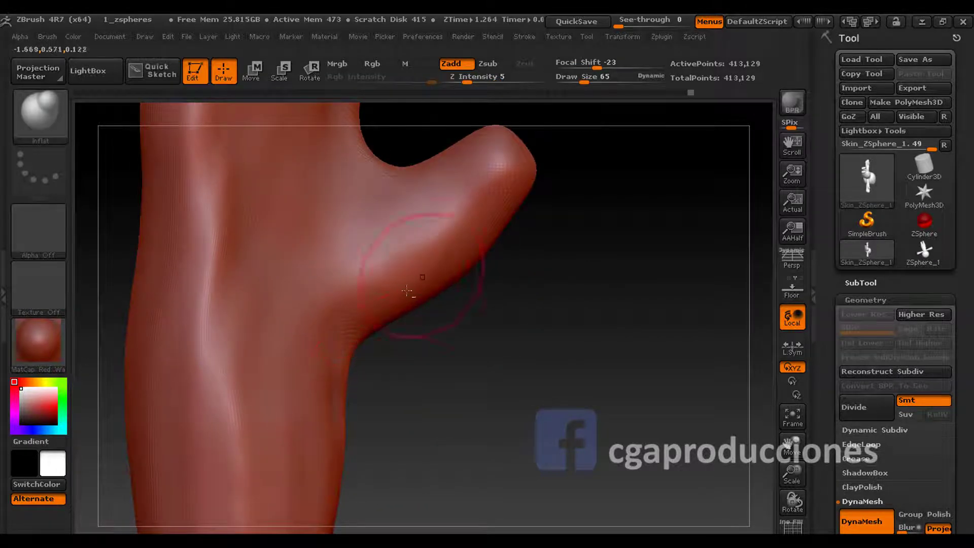
drag(457, 267, 372, 263)
mouse_move(386, 325)
mouse_down()
mouse_move(343, 333)
mouse_move(354, 289)
mouse_move(380, 326)
mouse_up()
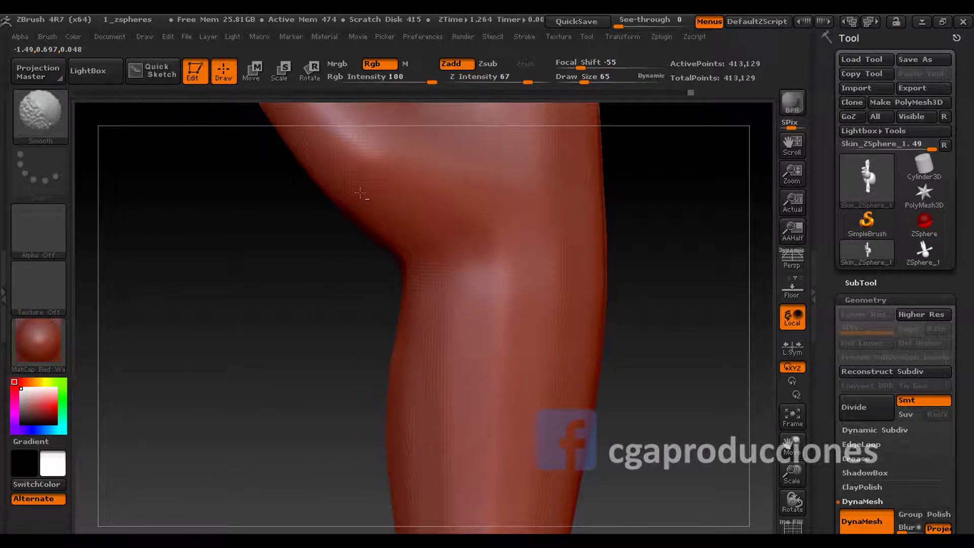
mouse_move(361, 193)
mouse_down()
mouse_move(335, 268)
mouse_move(305, 254)
mouse_move(270, 276)
mouse_move(270, 192)
mouse_move(309, 254)
mouse_move(406, 262)
mouse_move(354, 220)
mouse_move(373, 258)
mouse_up()
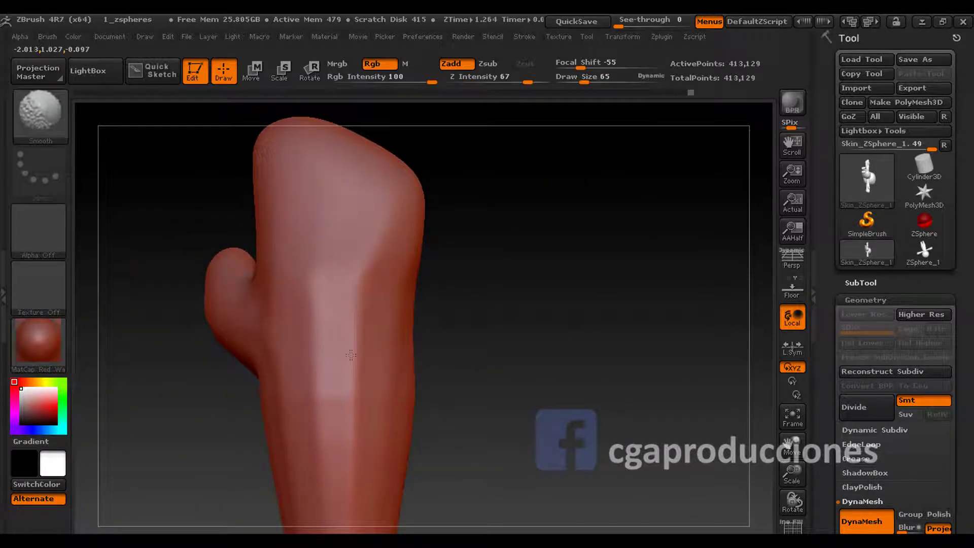
drag(527, 81, 551, 81)
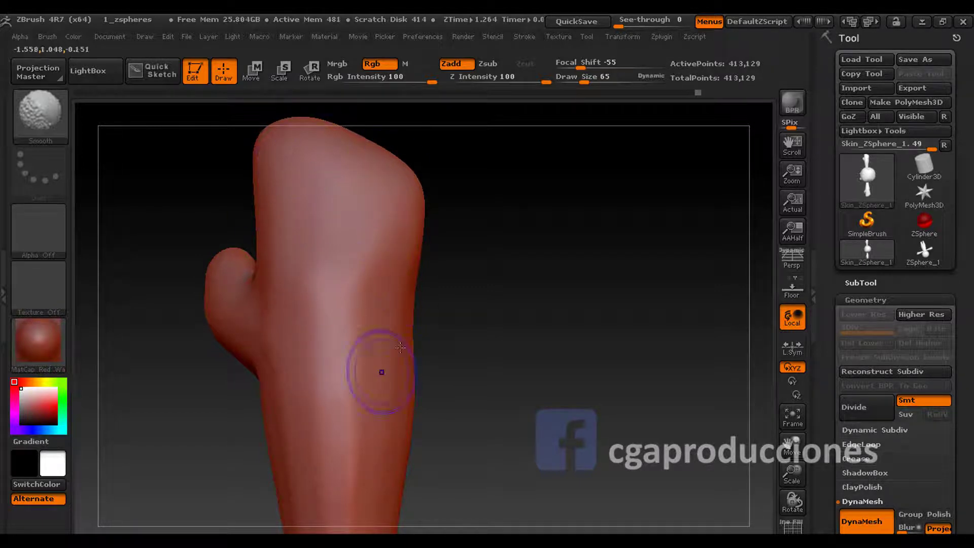
drag(431, 371, 454, 365)
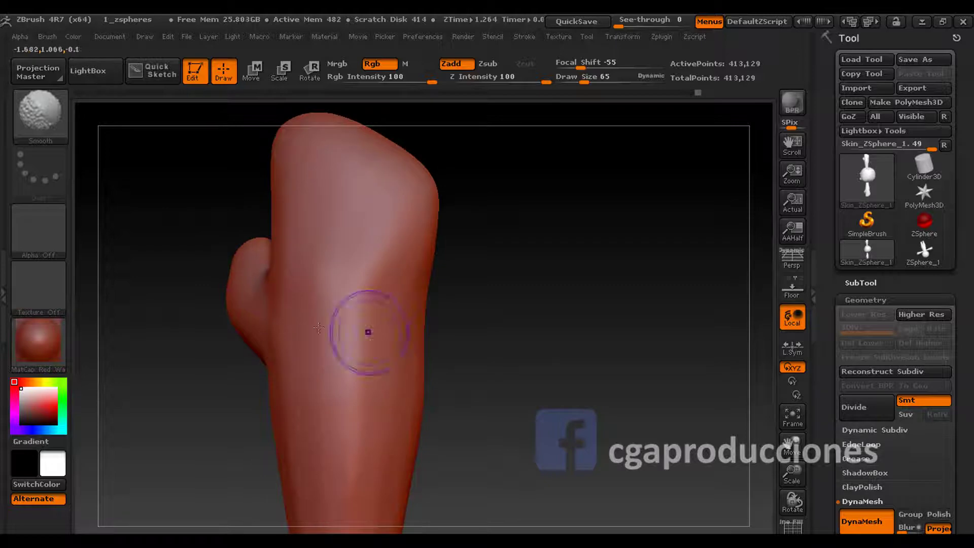
- Pull the limb's top down into a rounded end with the Move brush at size 156, then smooth it
click(40, 116)
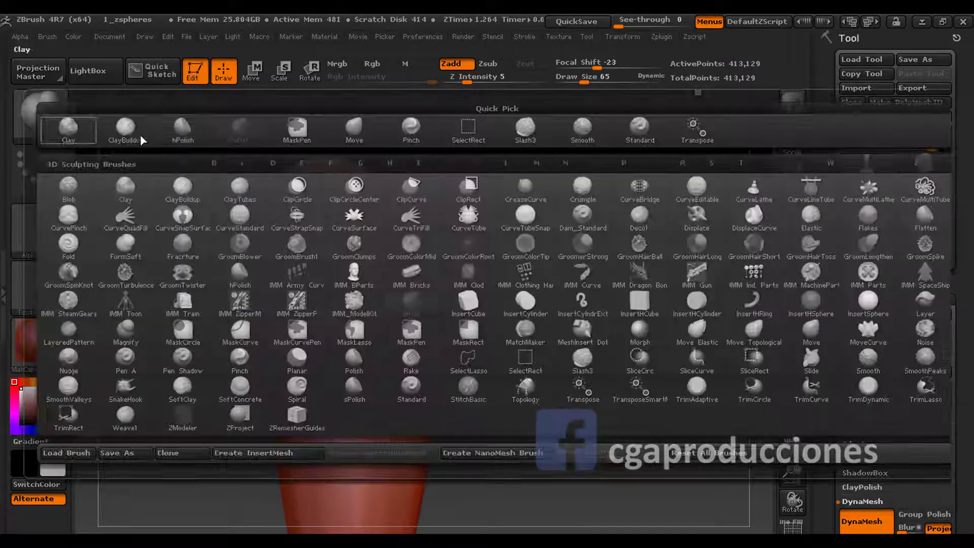
click(361, 128)
key(space)
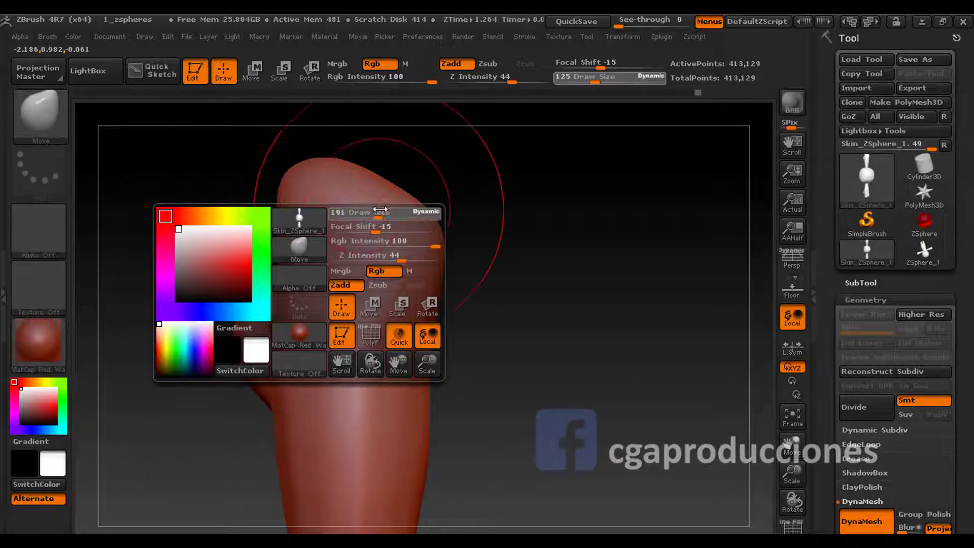
drag(304, 169, 302, 196)
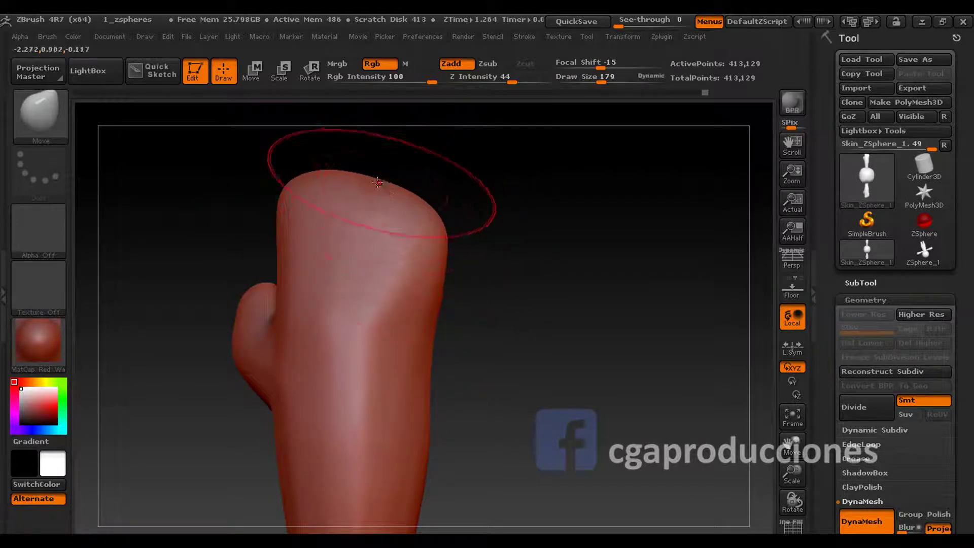
key(space)
drag(385, 191, 373, 193)
mouse_move(437, 203)
mouse_down()
mouse_move(435, 217)
mouse_move(450, 227)
mouse_move(416, 239)
mouse_up()
key(shift)
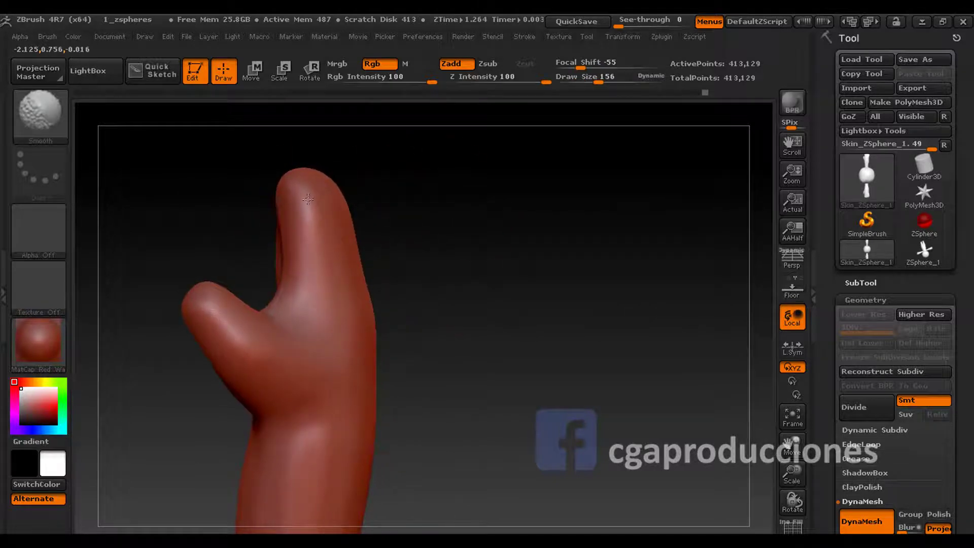
mouse_move(308, 199)
mouse_down()
mouse_move(272, 250)
mouse_move(311, 370)
mouse_up()
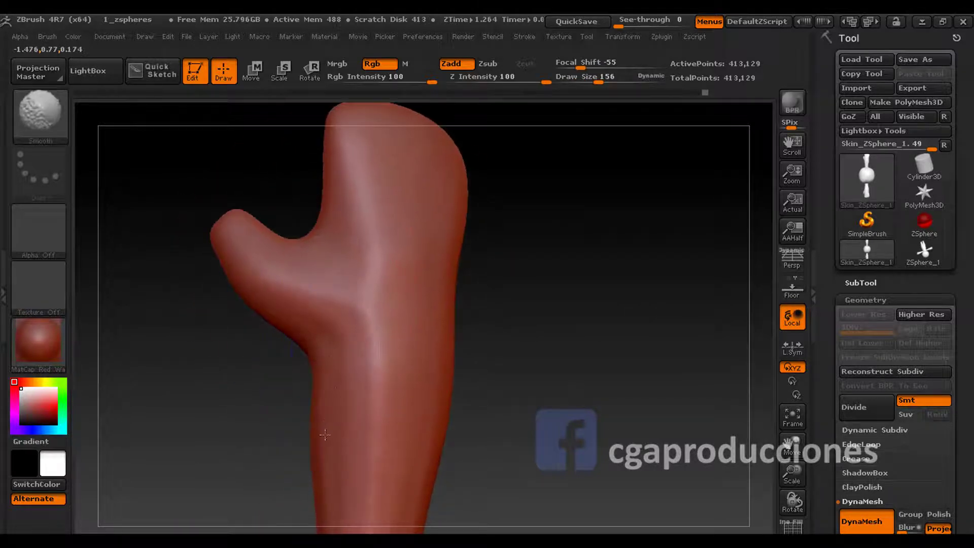
click(40, 114)
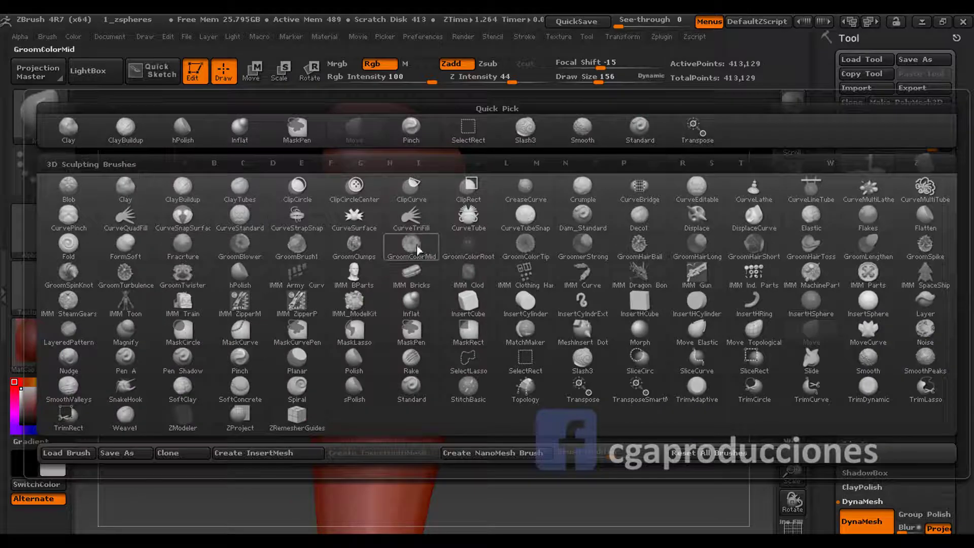
- Select Slash3, shrink it to size 52, and carve a faint slash stroke into the limb
key(s)
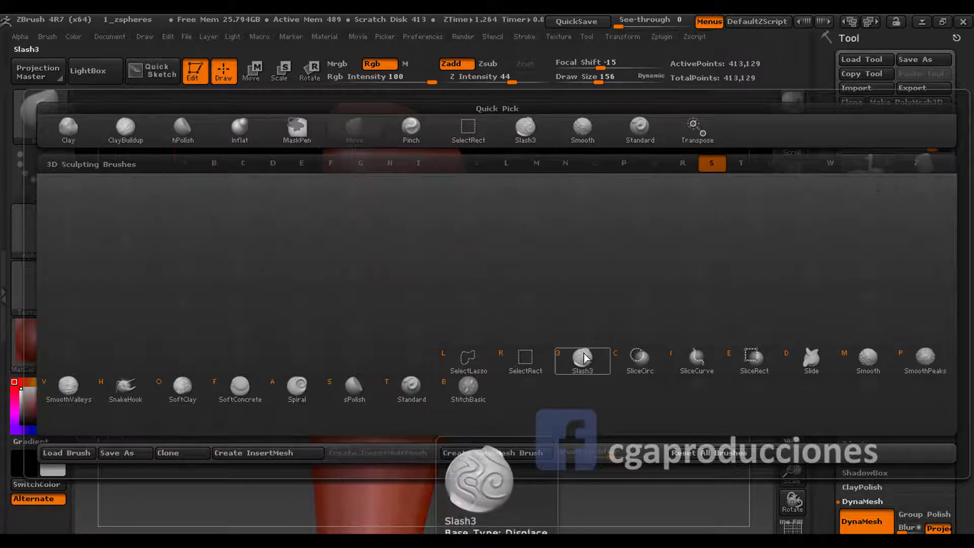
click(582, 358)
key(space)
mouse_move(495, 312)
mouse_down()
mouse_move(469, 306)
mouse_move(546, 254)
mouse_move(539, 211)
mouse_move(574, 276)
mouse_move(440, 222)
mouse_up()
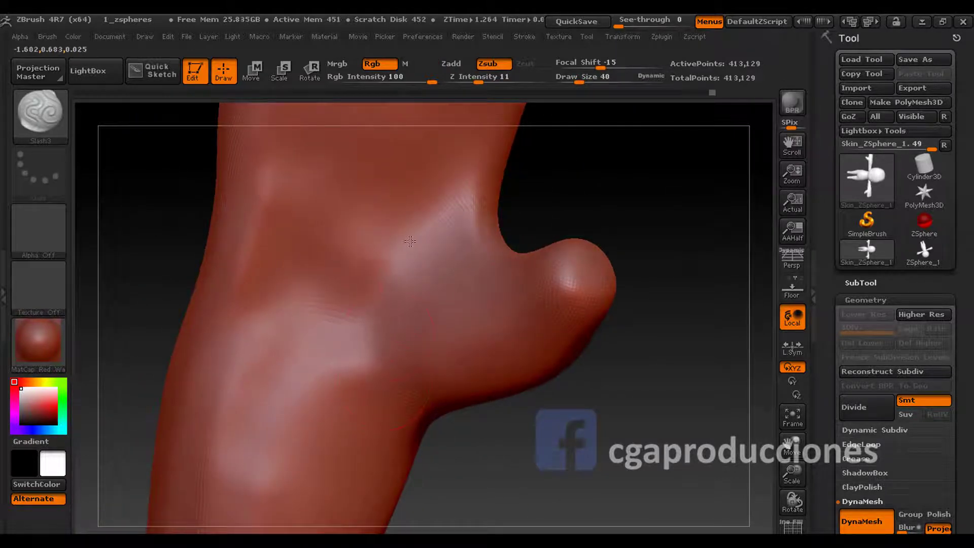
drag(391, 224, 394, 303)
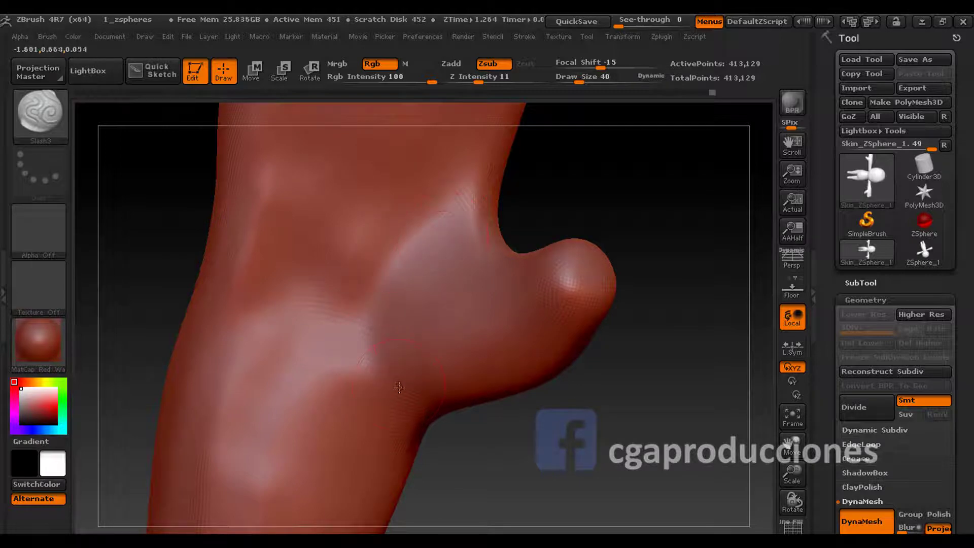
mouse_move(409, 213)
mouse_down()
mouse_move(396, 264)
mouse_move(425, 241)
mouse_up()
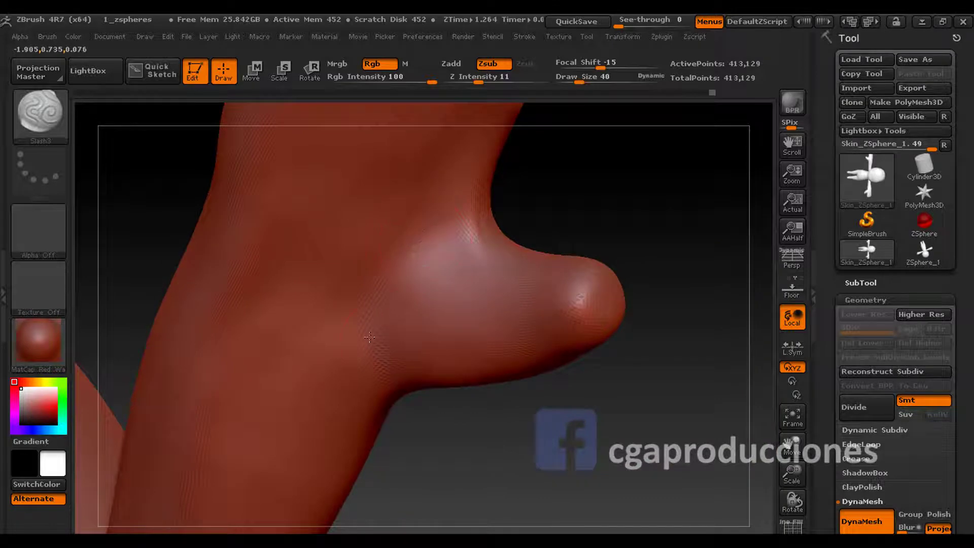
mouse_move(369, 337)
mouse_down()
mouse_move(380, 265)
mouse_move(334, 283)
mouse_up()
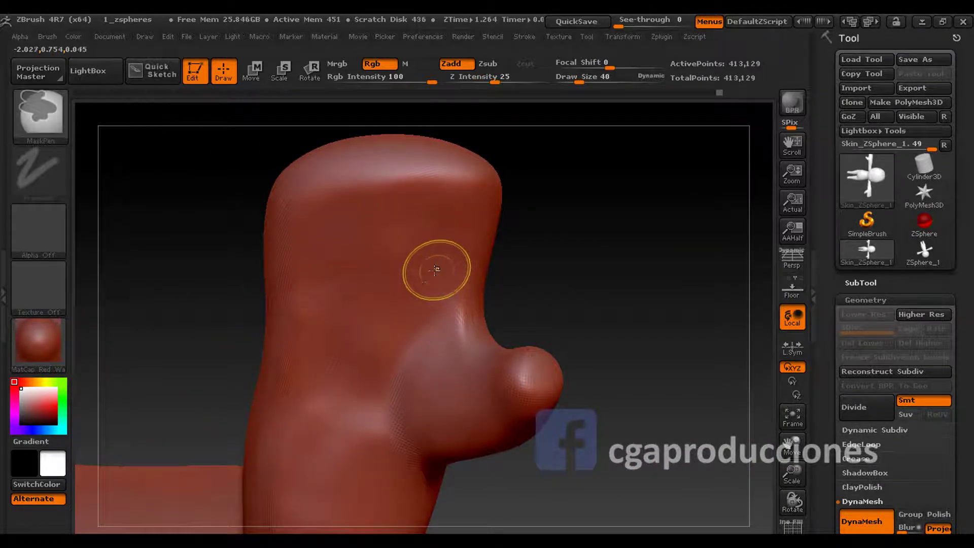
- At Draw Size 25, carve a horizontal crease and a vertical crease across the model
key(space)
drag(406, 289, 400, 289)
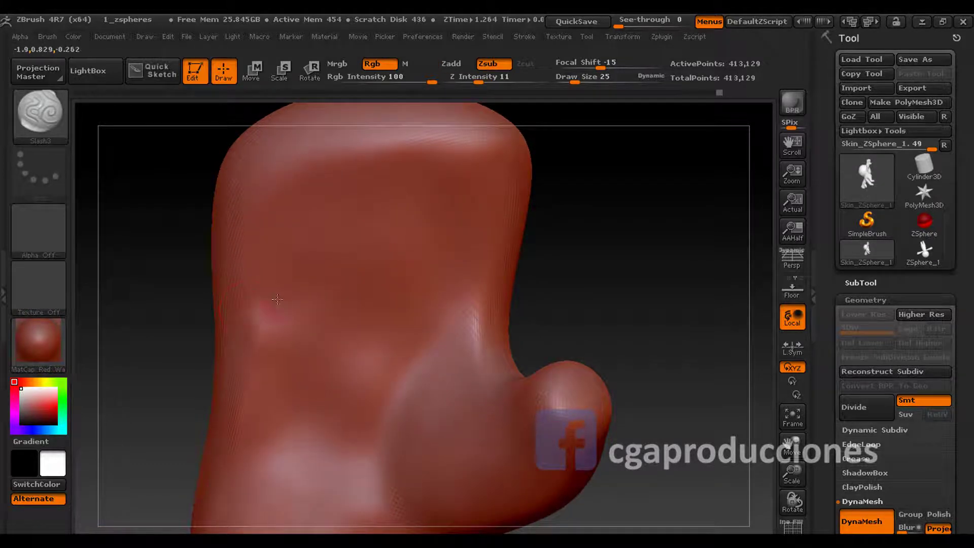
drag(277, 299, 331, 294)
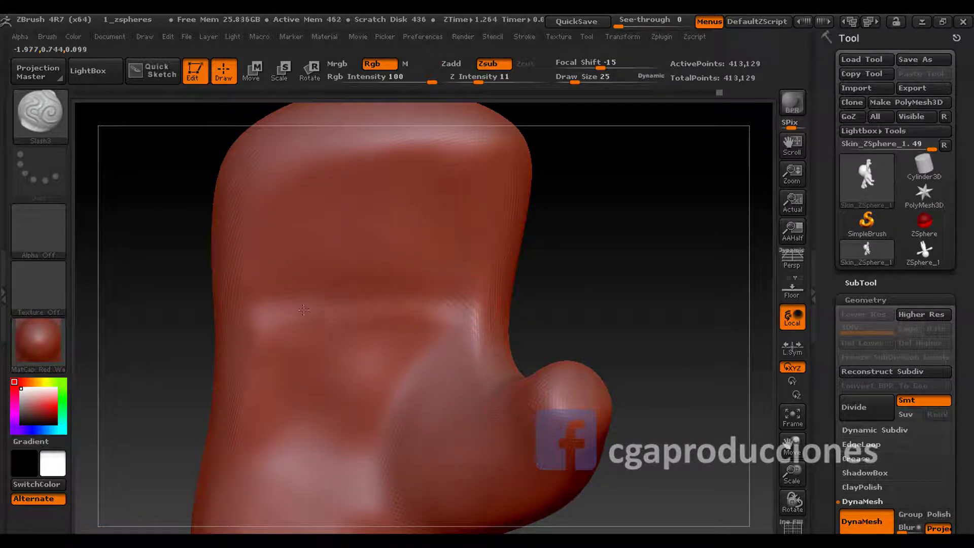
drag(259, 320, 319, 317)
right_drag(272, 349, 277, 308)
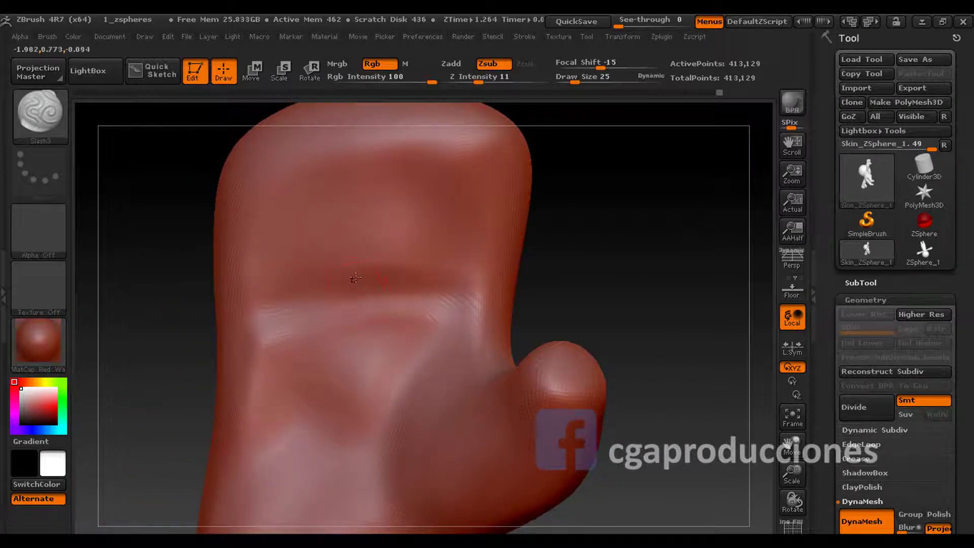
drag(370, 169, 370, 282)
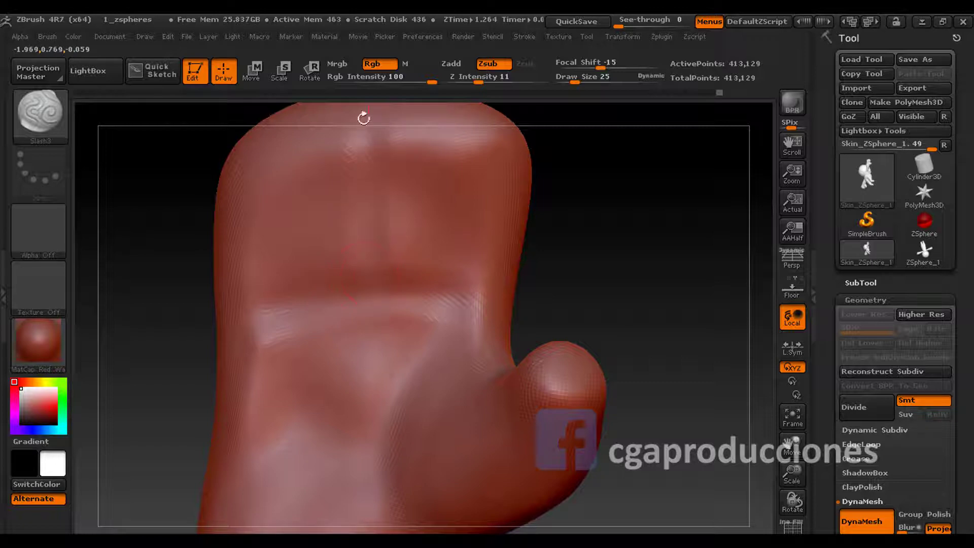
mouse_move(365, 207)
right_down()
mouse_move(360, 183)
mouse_move(383, 283)
right_up()
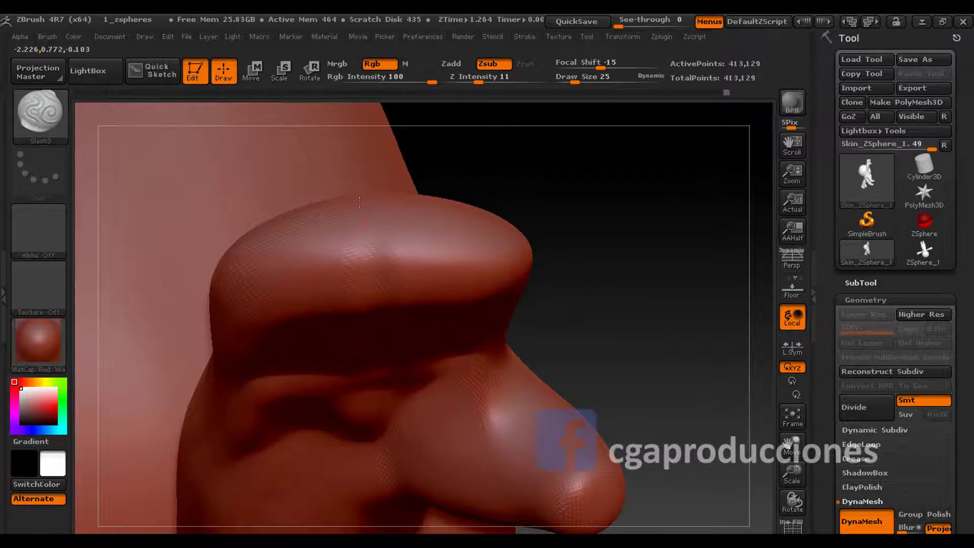
- Raise Z Intensity to 41, shrink the brush to 17, and deepen the tip's crease
mouse_move(359, 203)
right_down()
mouse_move(346, 163)
mouse_move(330, 239)
right_up()
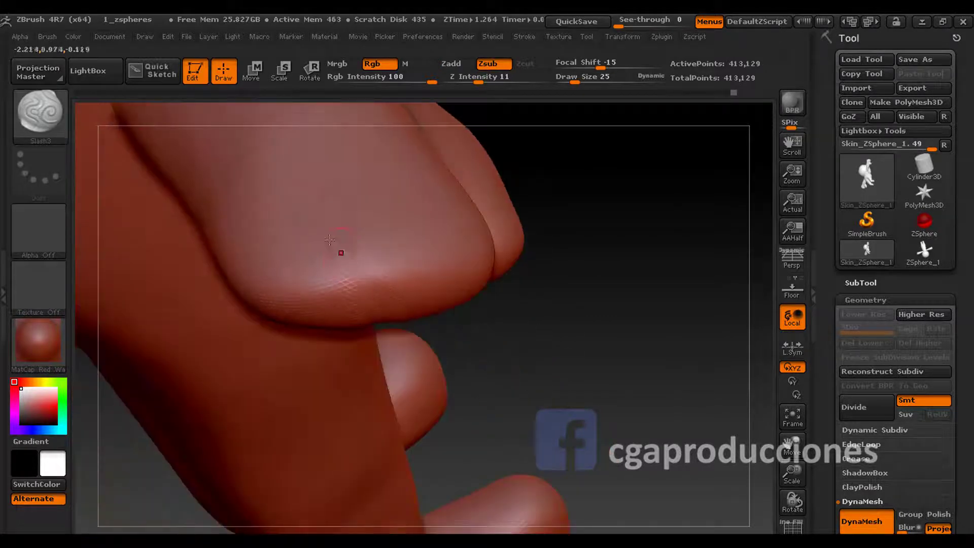
right_drag(366, 271, 341, 235)
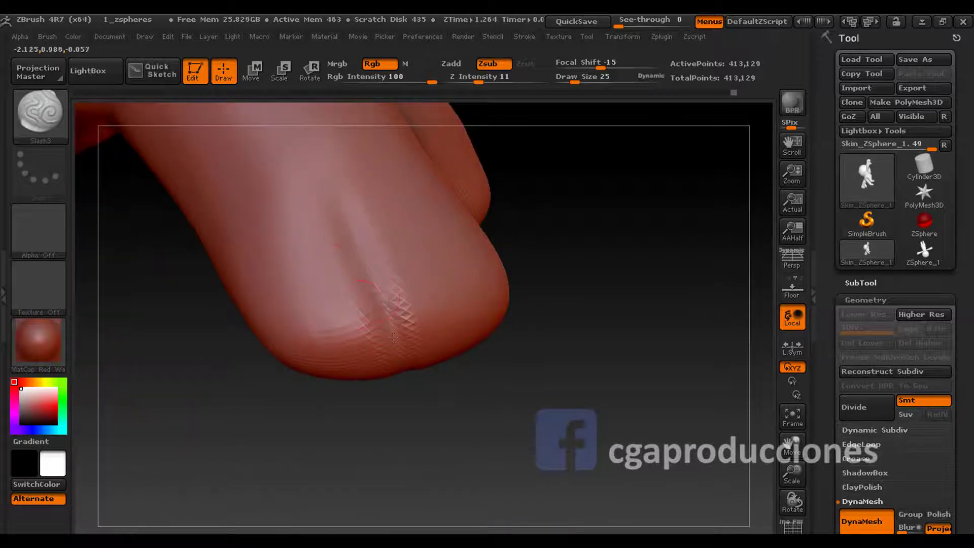
right_drag(393, 337, 383, 330)
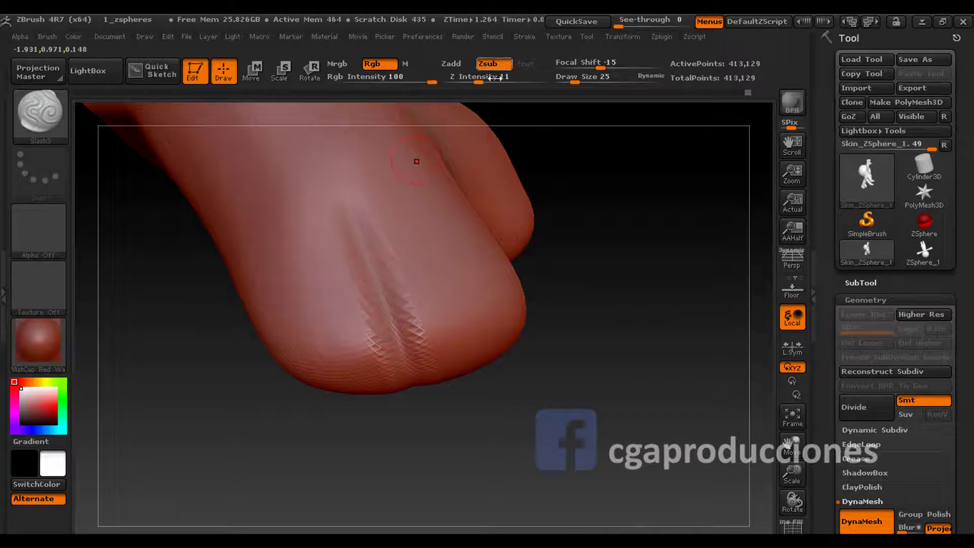
drag(495, 77, 509, 78)
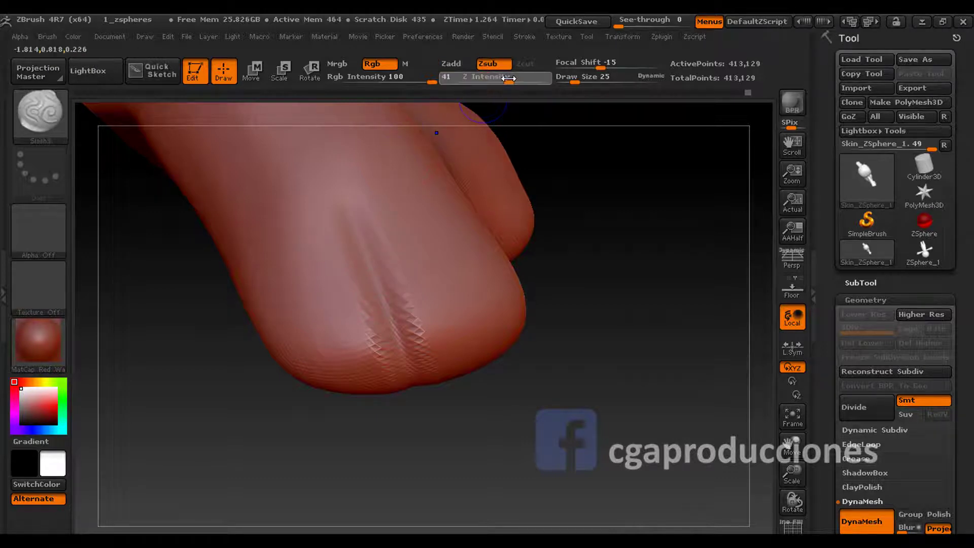
key(shift)
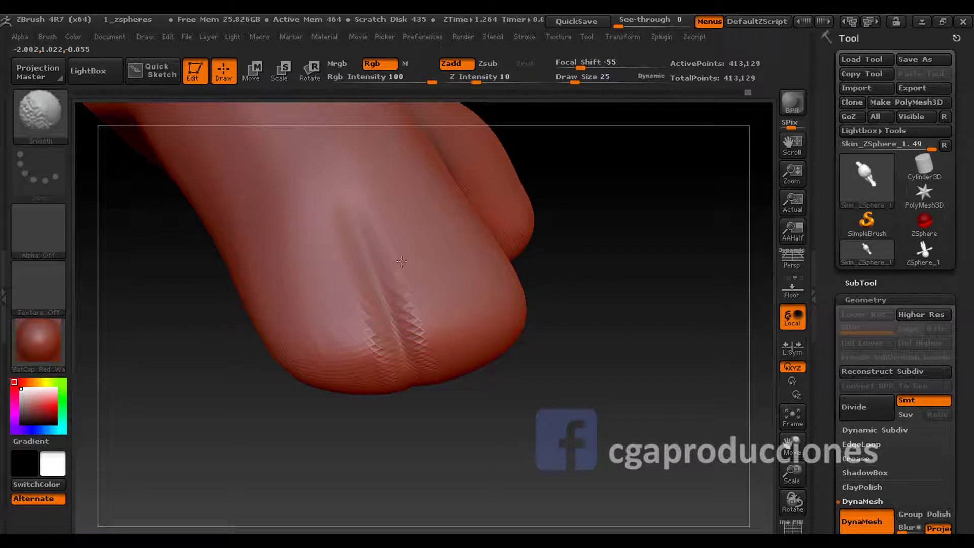
drag(349, 218, 387, 329)
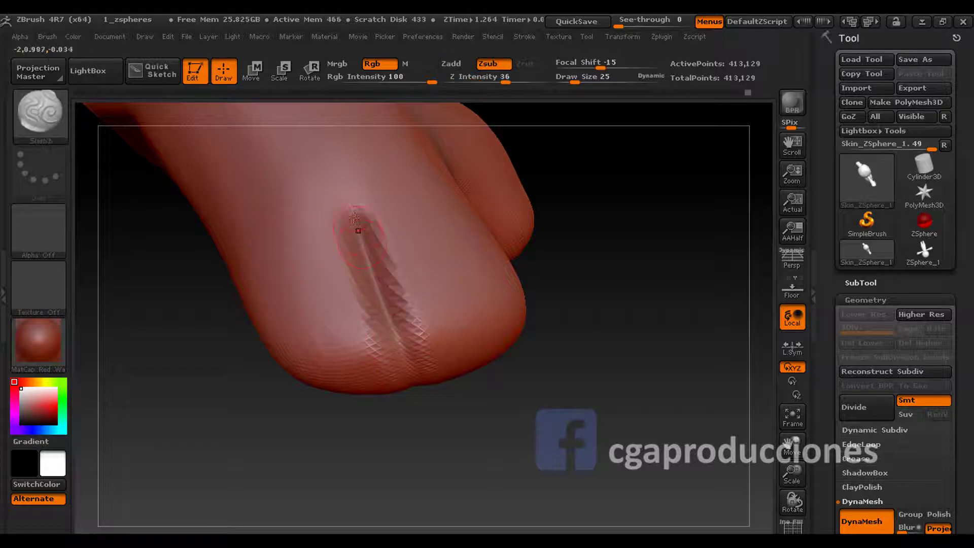
key(space)
drag(365, 225, 391, 340)
- Extend the finger's central crease downward and cut a horizontal crease across the form
drag(374, 276, 392, 303)
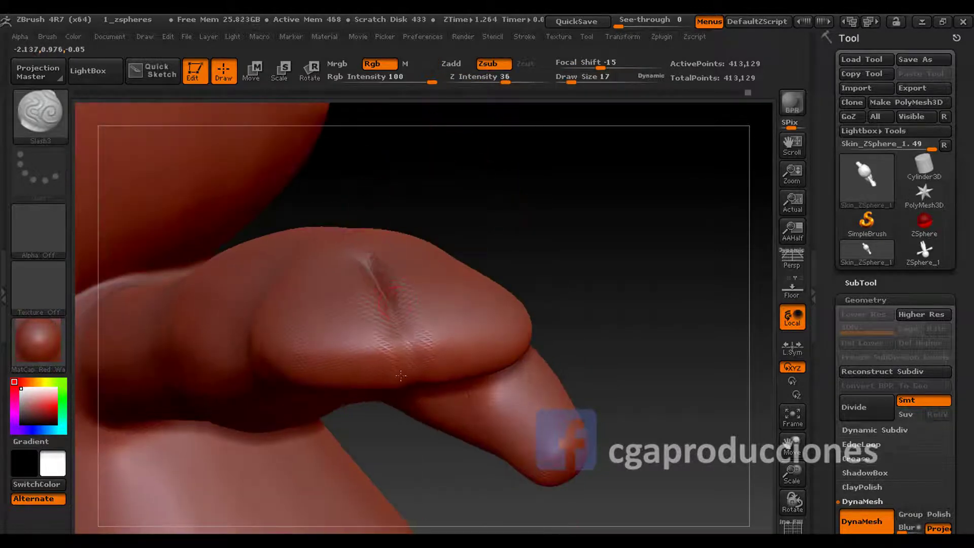
drag(401, 376, 373, 229)
drag(380, 319, 429, 321)
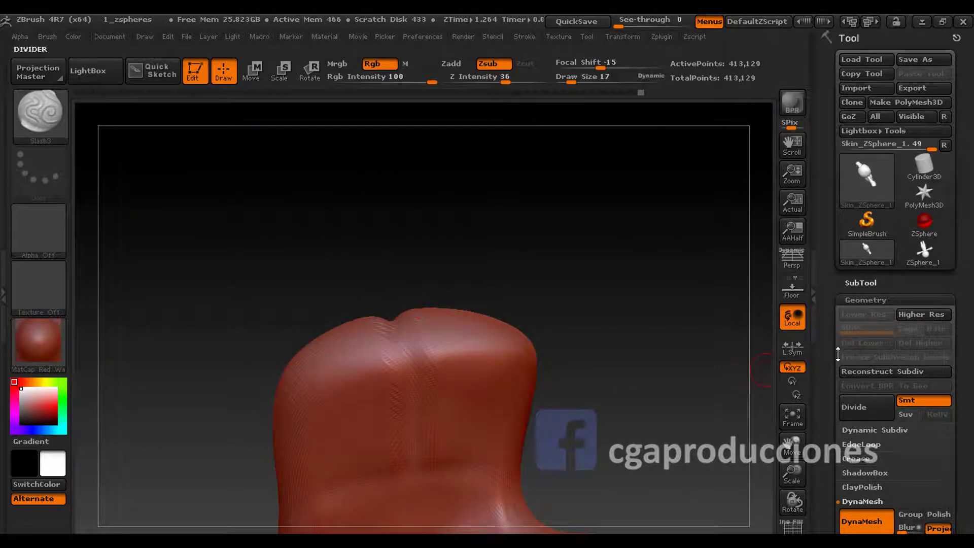
scroll(893, 229, down, 3)
mouse_move(757, 315)
mouse_down()
mouse_move(355, 325)
mouse_move(401, 381)
mouse_up()
mouse_move(355, 324)
mouse_down()
mouse_move(414, 331)
mouse_move(406, 386)
mouse_up()
mouse_move(395, 339)
mouse_down()
mouse_move(416, 451)
mouse_move(419, 442)
mouse_up()
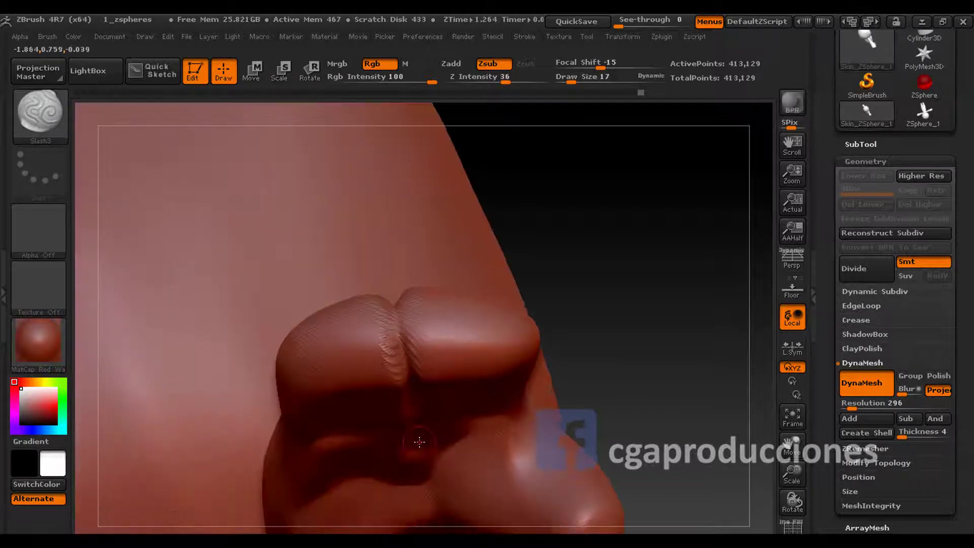
mouse_move(398, 339)
mouse_down()
mouse_move(396, 287)
mouse_move(377, 304)
mouse_move(354, 304)
mouse_up()
mouse_move(412, 285)
mouse_down()
mouse_move(339, 311)
mouse_move(459, 289)
mouse_up()
mouse_move(410, 252)
mouse_down()
mouse_move(488, 304)
mouse_move(464, 435)
mouse_up()
- Enable Lazy Mouse under Stroke and recut the slash crease, smoothing part of it
click(524, 37)
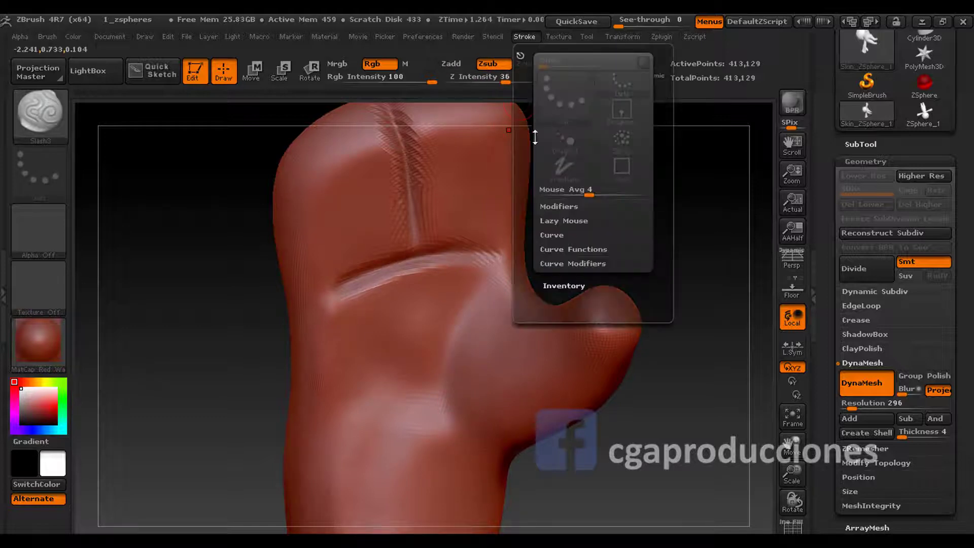
click(563, 220)
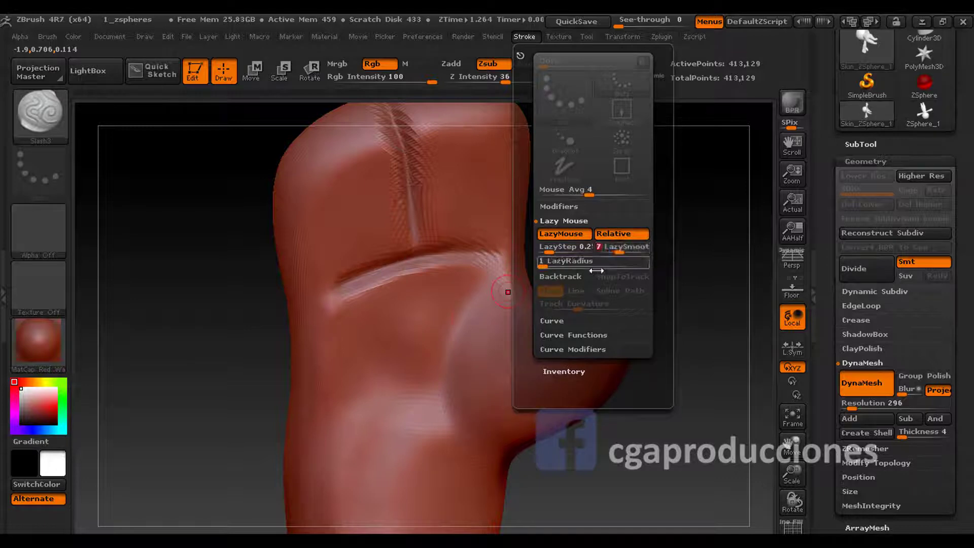
drag(457, 343, 456, 406)
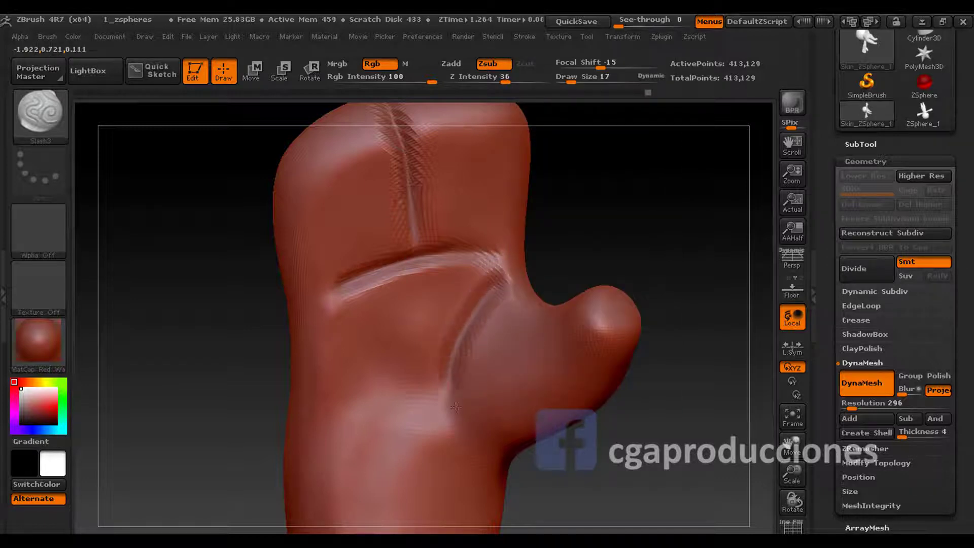
shift+drag(478, 352, 498, 340)
drag(495, 279, 451, 401)
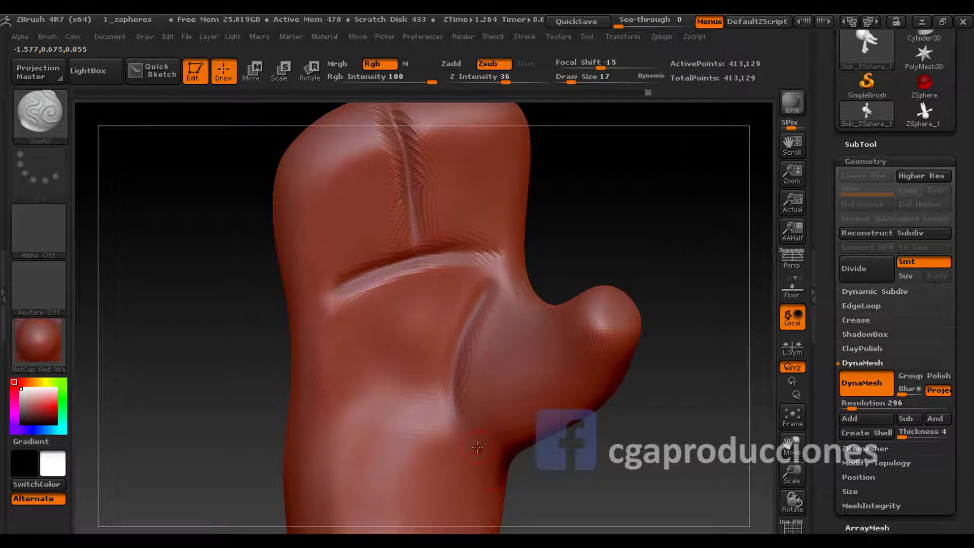
- Smooth the horizontal ridge with brush size 34 and strength 44
key(space)
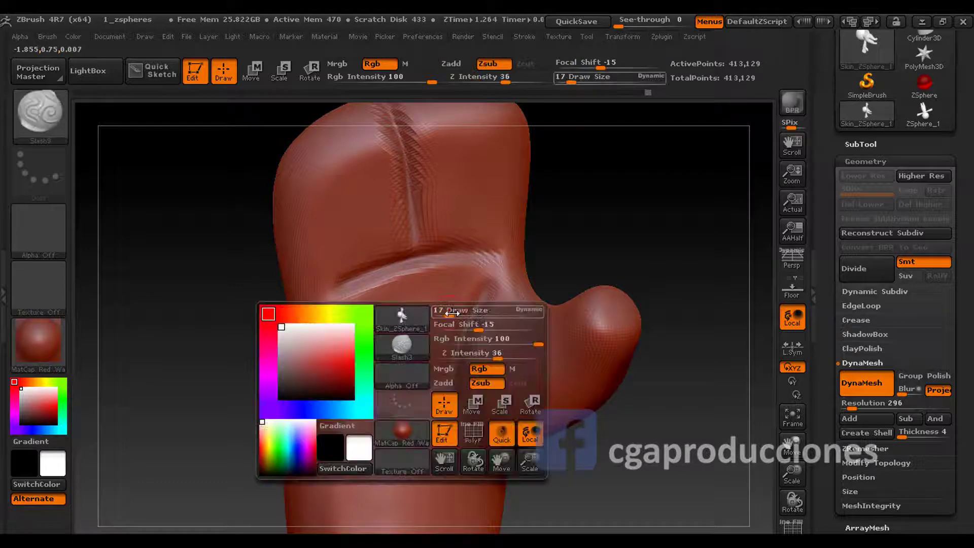
drag(452, 313, 444, 313)
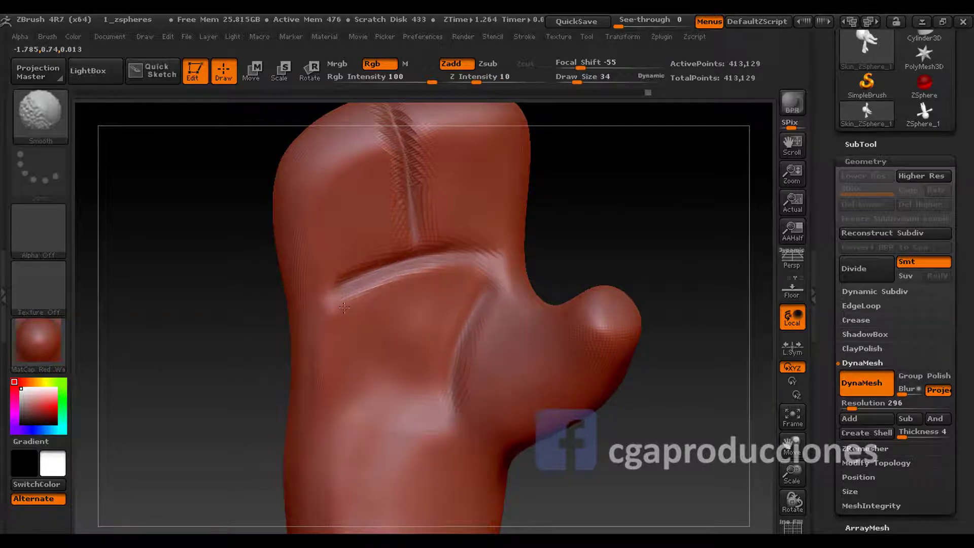
drag(404, 114, 402, 167)
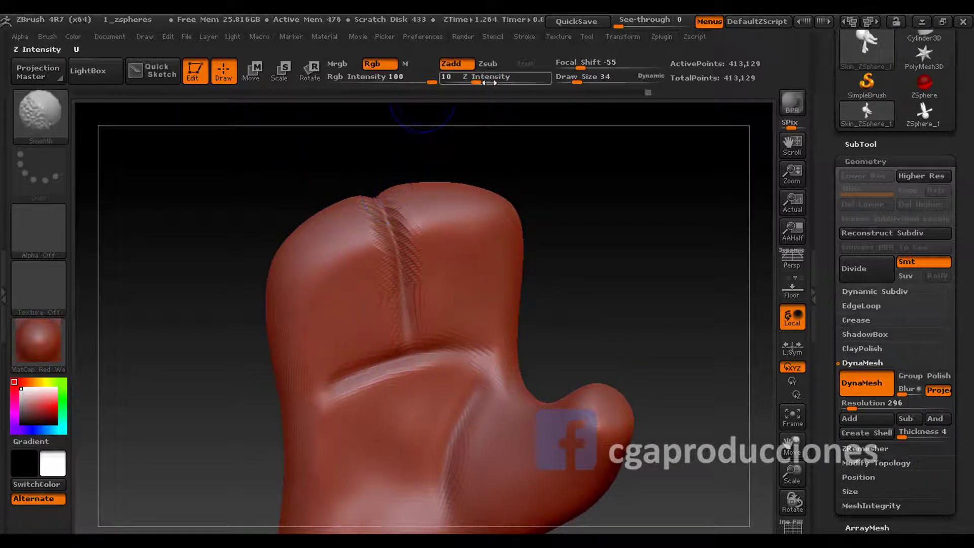
drag(477, 77, 492, 76)
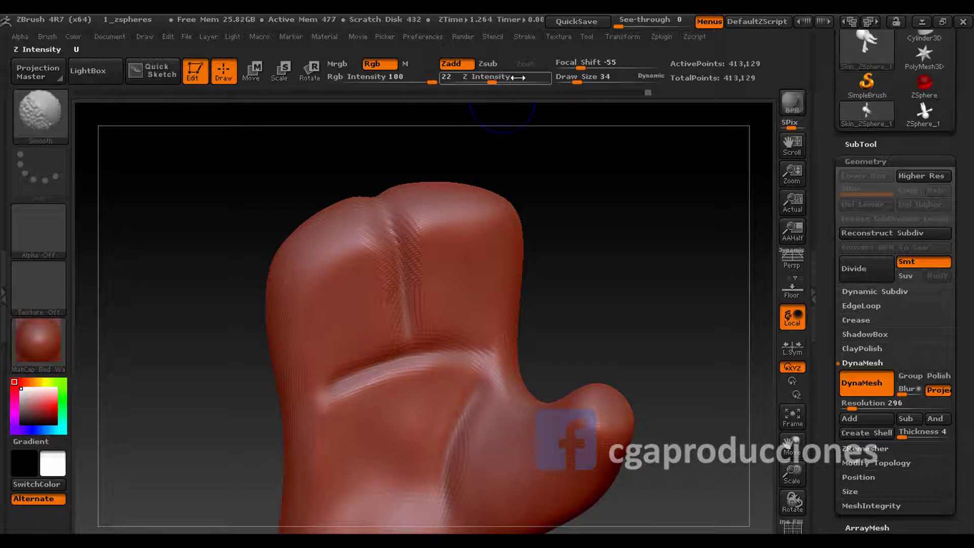
drag(420, 372, 345, 376)
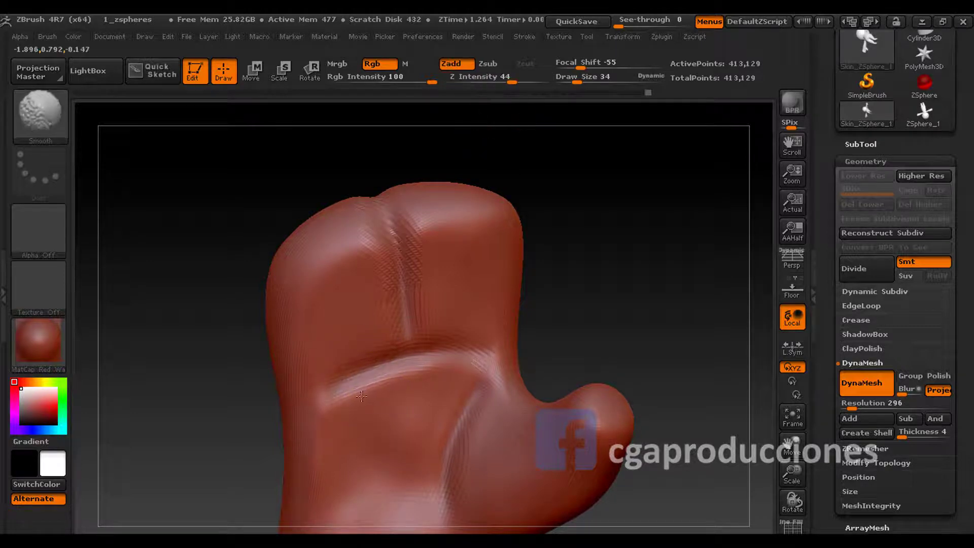
drag(468, 445, 466, 308)
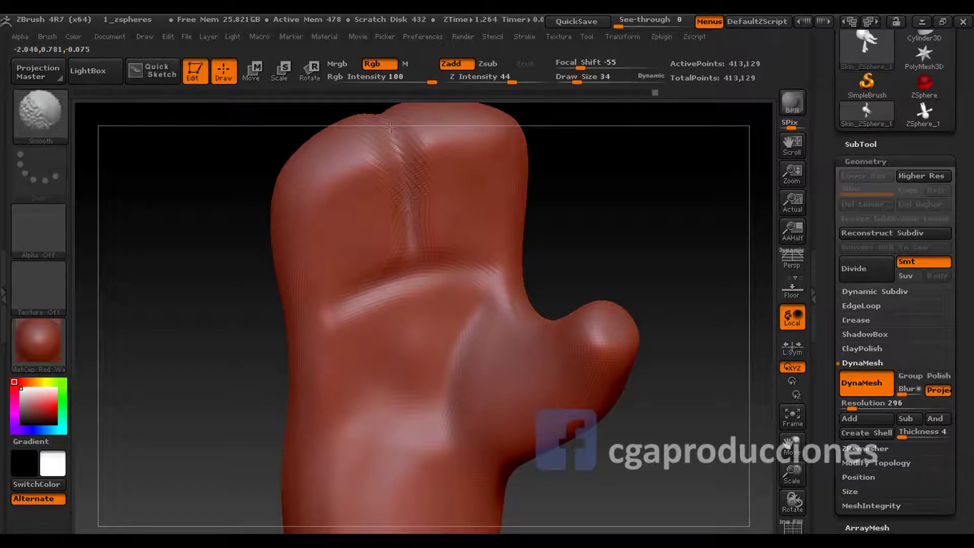
mouse_move(307, 326)
mouse_down()
mouse_move(366, 306)
mouse_move(367, 325)
mouse_move(381, 325)
mouse_move(330, 429)
mouse_up()
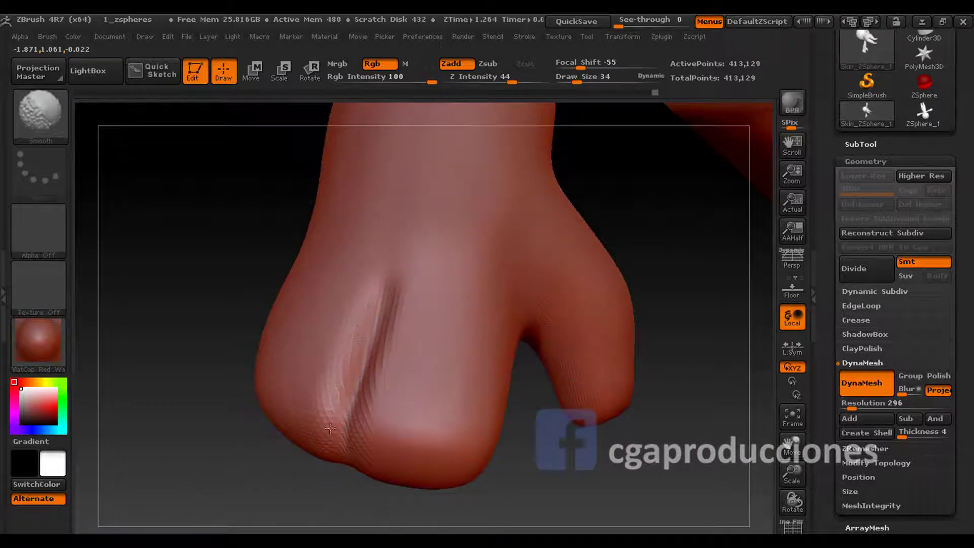
- Carve a slash crease down the top of the nose at Draw Size 19
mouse_move(370, 266)
mouse_down()
mouse_move(308, 337)
mouse_move(353, 308)
mouse_move(394, 323)
mouse_move(446, 213)
mouse_move(385, 294)
mouse_move(360, 293)
mouse_move(370, 282)
mouse_move(355, 291)
mouse_move(383, 355)
mouse_up()
key(space)
drag(358, 297, 365, 323)
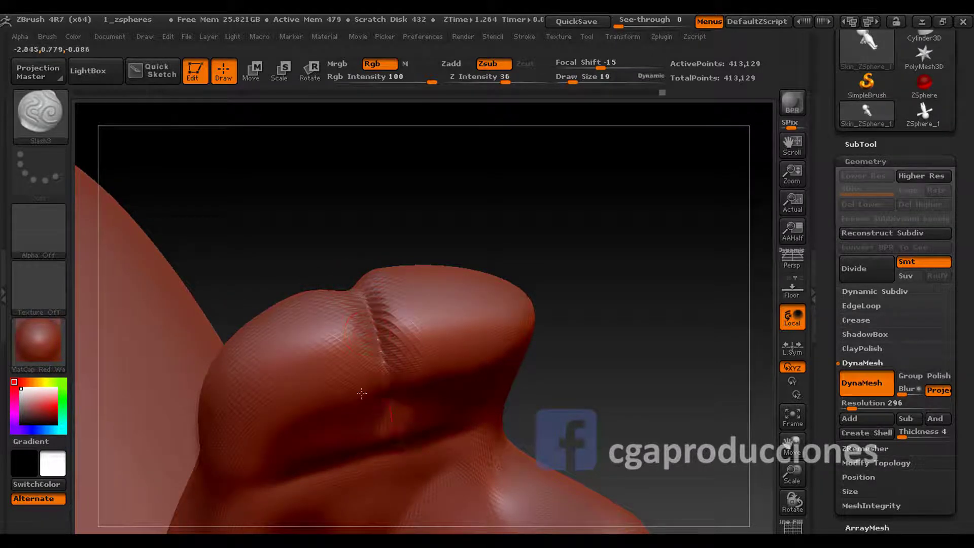
- Deepen the Slash3 crease running down the middle of the nose
mouse_move(361, 393)
right_down()
mouse_move(372, 306)
mouse_move(356, 266)
right_up()
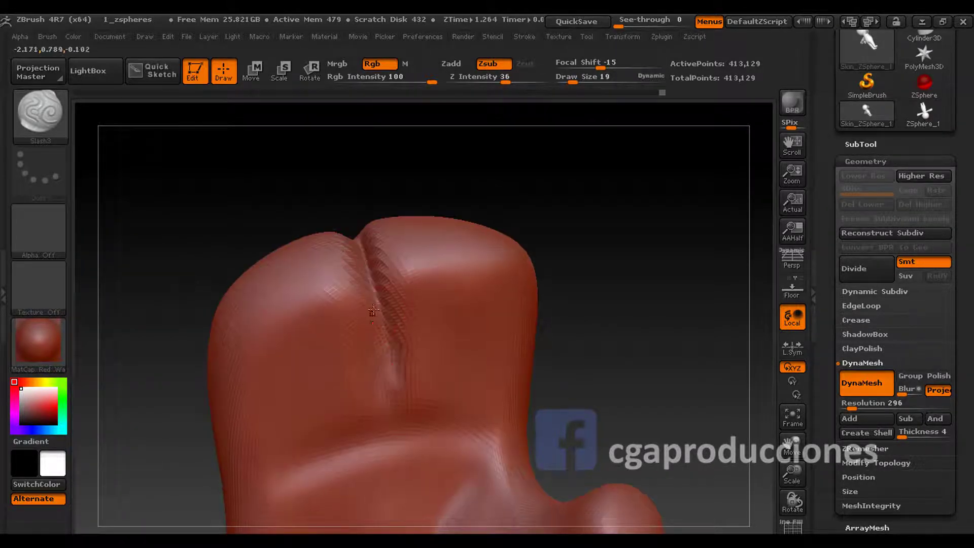
drag(391, 365, 376, 282)
right_drag(352, 313, 291, 297)
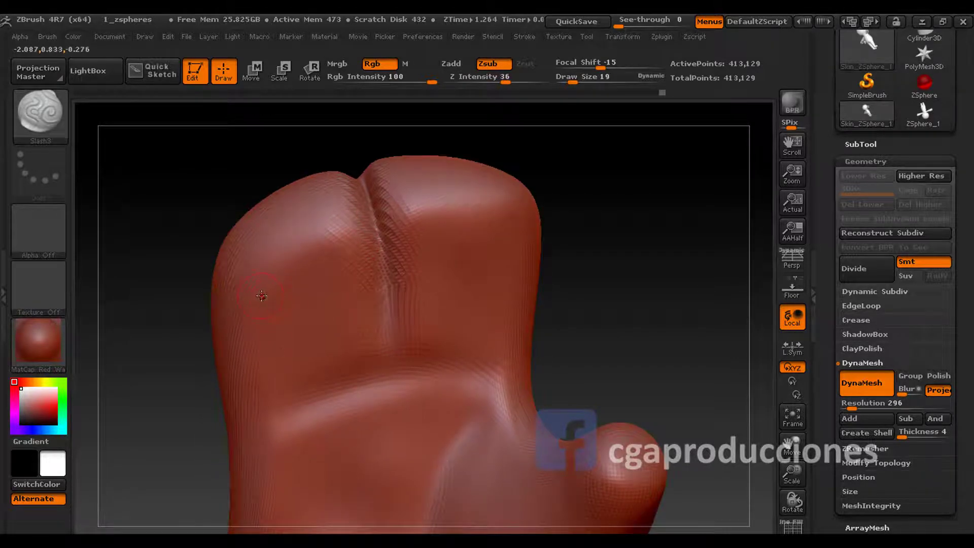
- Try thin slashes on the nose's left side at draw size 8, then undo them
drag(247, 307, 326, 304)
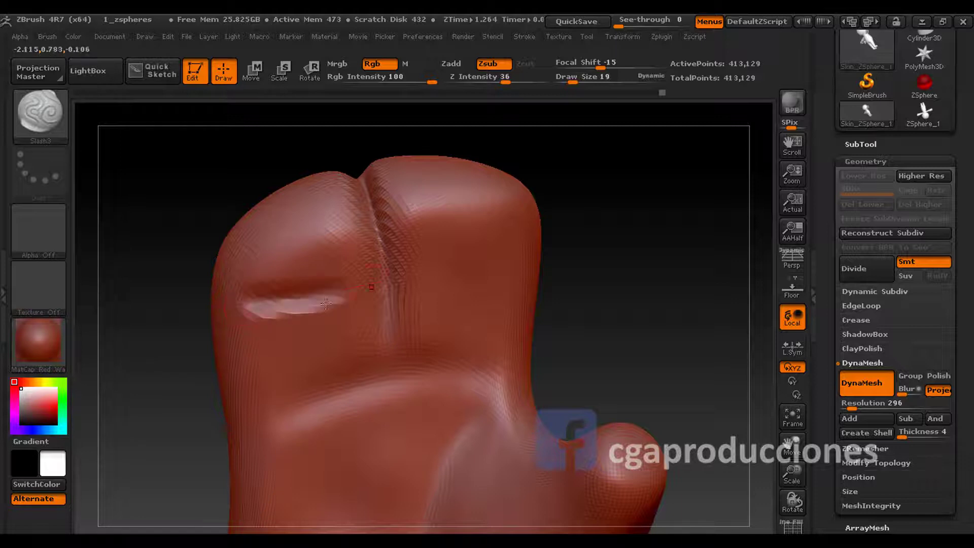
key(ctrl+z)
key(space)
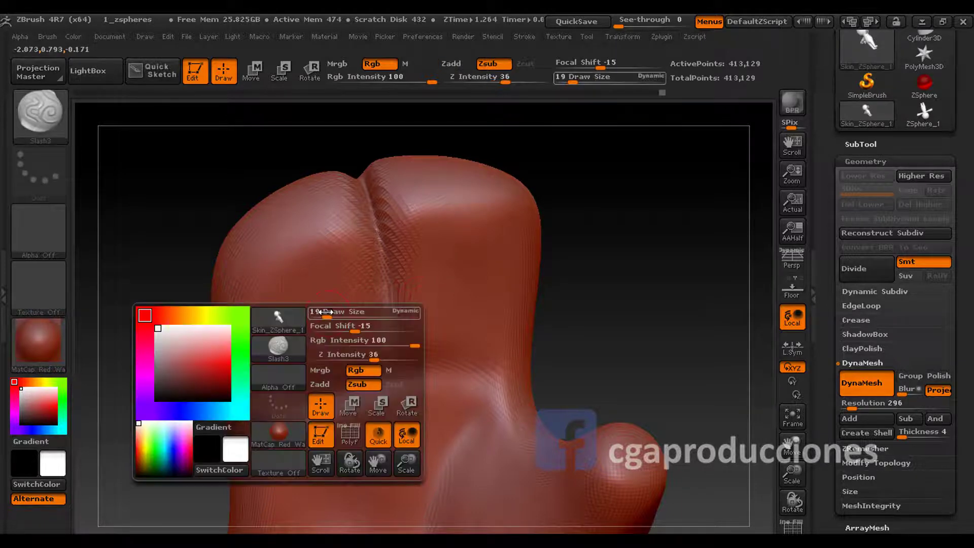
drag(321, 312, 316, 312)
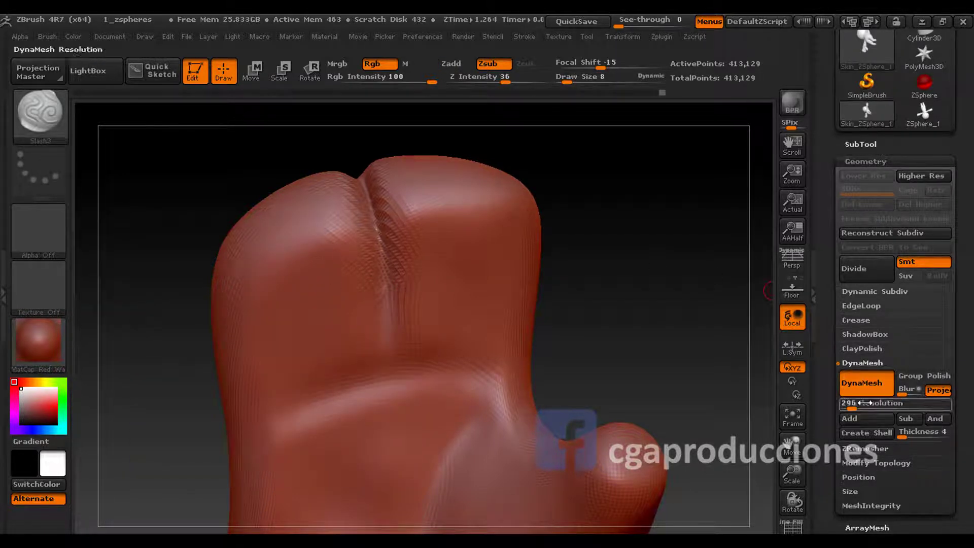
drag(250, 300, 330, 294)
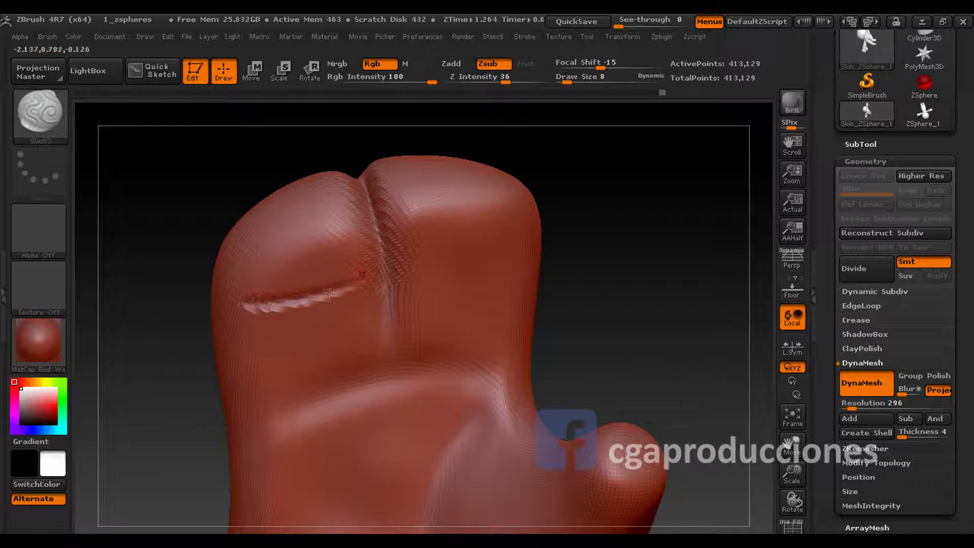
drag(362, 327, 261, 355)
key(ctrl+z)
key(ctrl+z)
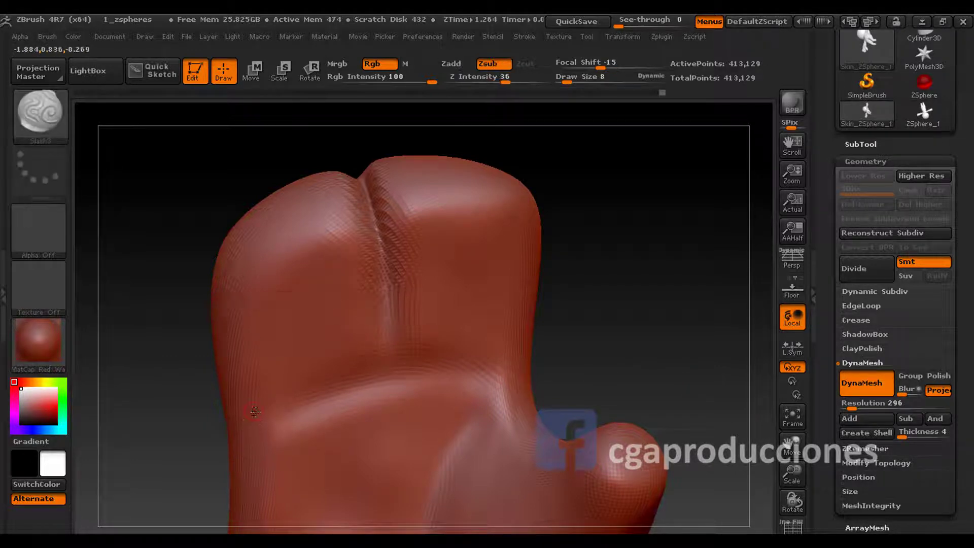
mouse_move(384, 250)
right_down()
mouse_move(374, 331)
mouse_move(300, 244)
right_up()
key(b)
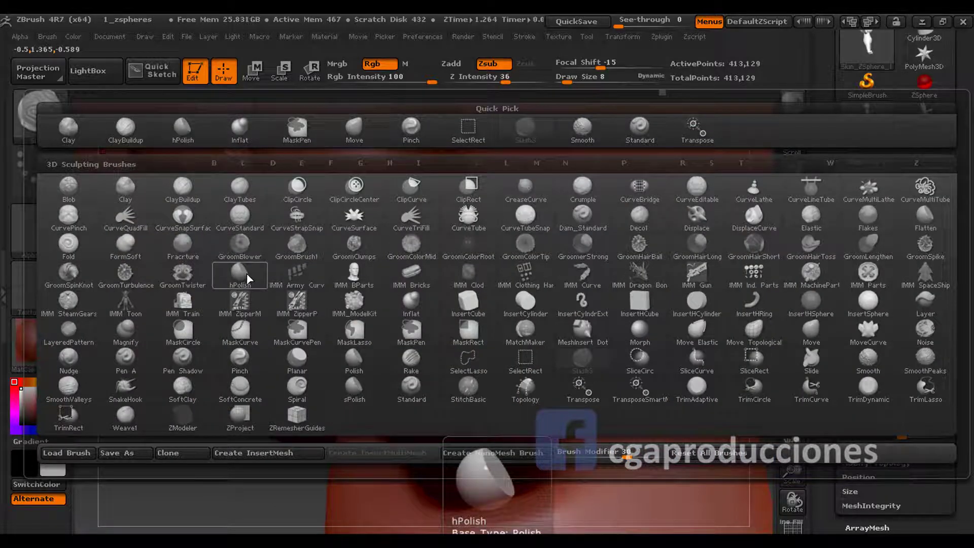
- Select the hPolish brush and set its draw size to 23
click(245, 271)
mouse_move(316, 284)
right_down()
mouse_move(350, 243)
mouse_move(370, 257)
right_up()
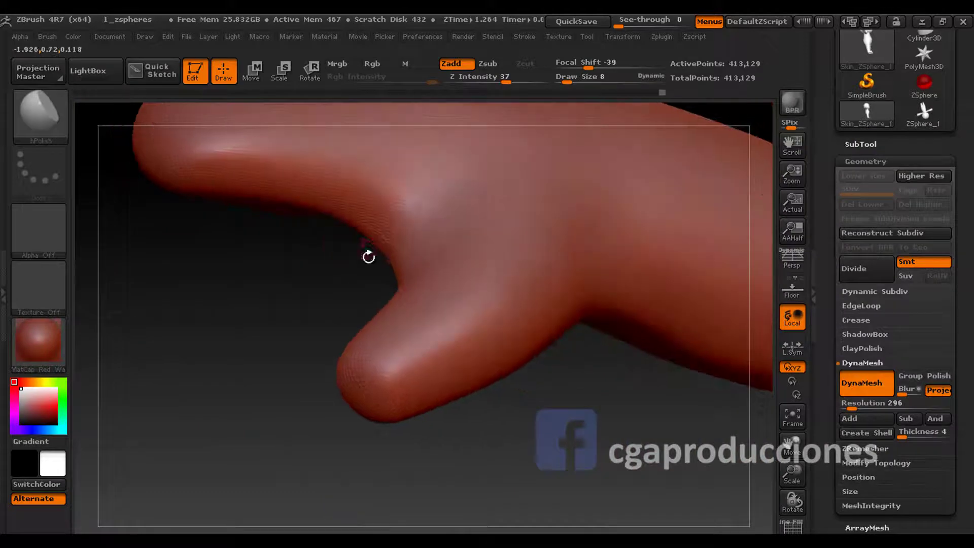
right_click(366, 282)
drag(355, 284, 376, 283)
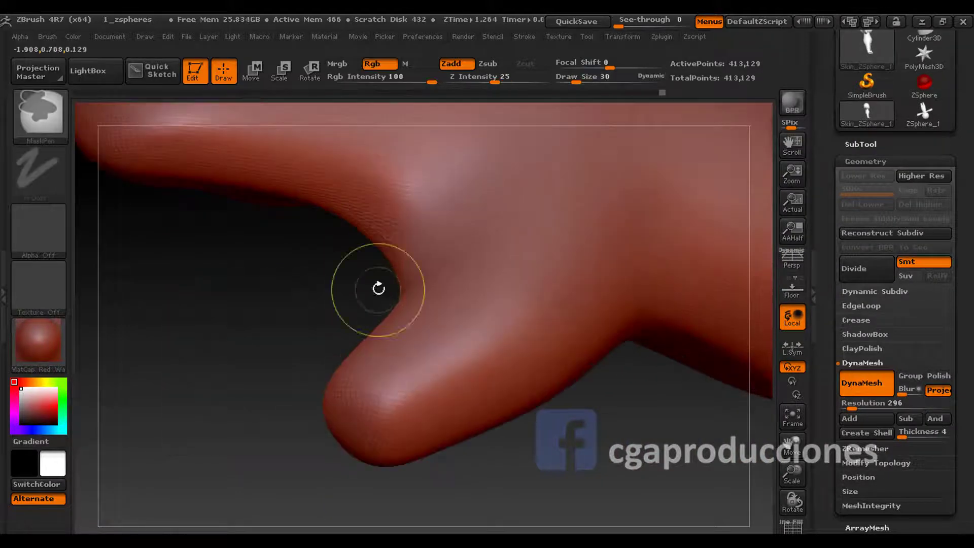
mouse_move(376, 283)
right_down()
mouse_move(340, 220)
mouse_move(337, 319)
right_up()
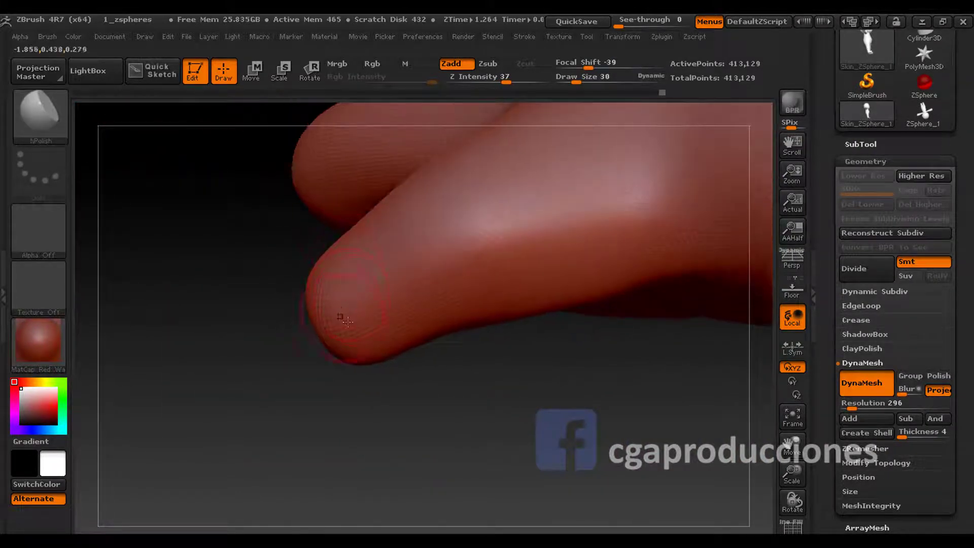
right_click(355, 300)
drag(363, 300, 355, 301)
- Flatten and polish the fingertip, then smooth it while inspecting from several angles
mouse_move(379, 285)
right_down()
mouse_move(344, 296)
mouse_move(442, 297)
mouse_move(296, 315)
right_up()
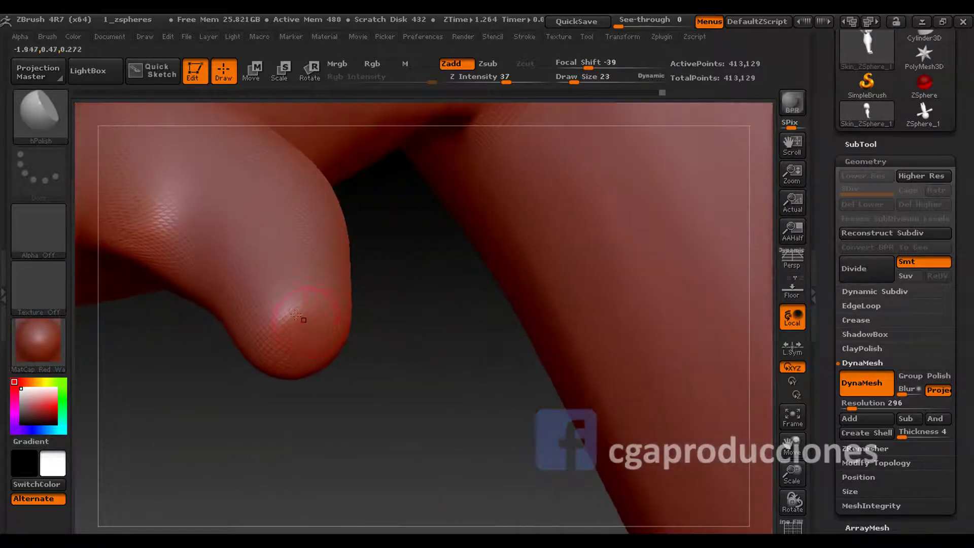
mouse_move(246, 352)
right_down()
mouse_move(282, 323)
mouse_move(288, 267)
mouse_move(298, 260)
mouse_move(236, 322)
right_up()
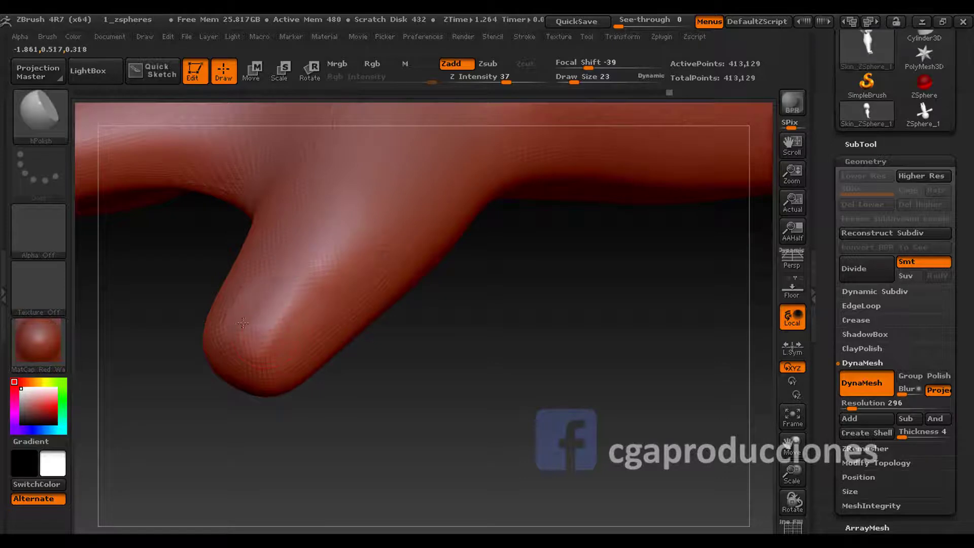
drag(269, 312, 278, 325)
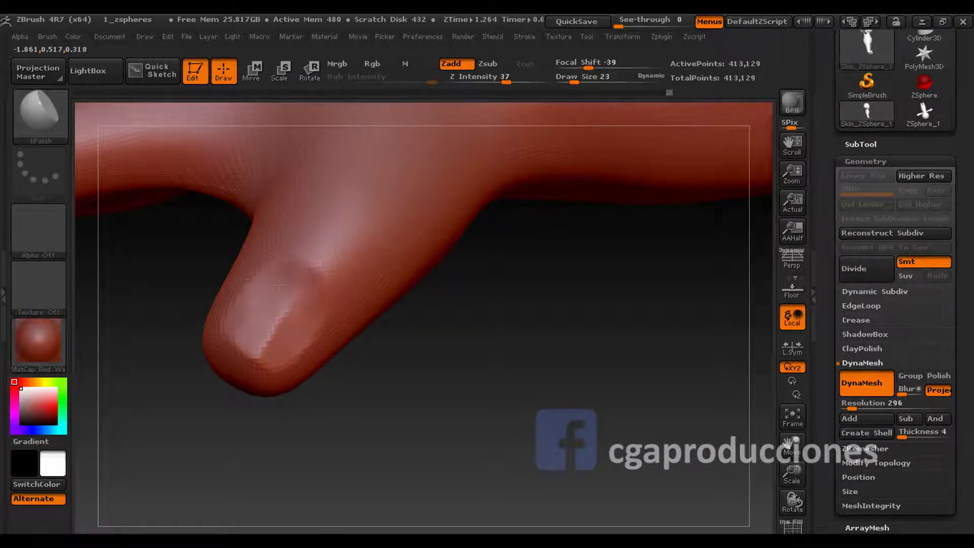
ctrl+right_drag(272, 346, 267, 320)
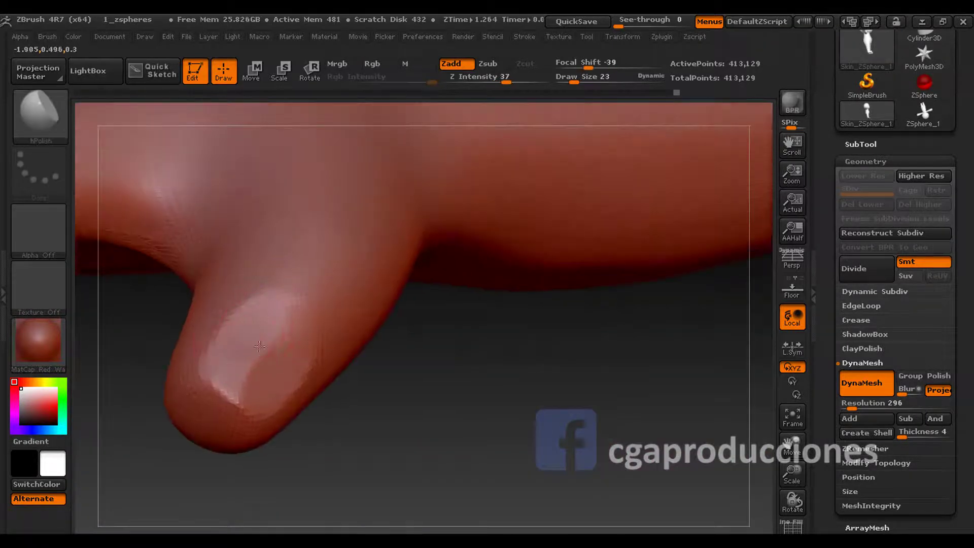
right_drag(237, 362, 262, 381)
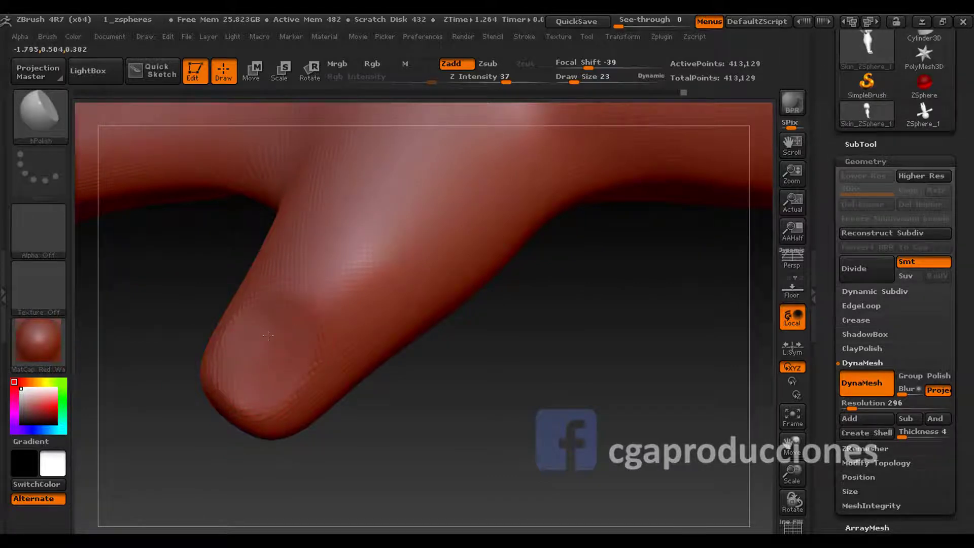
mouse_move(304, 344)
right_down()
mouse_move(239, 318)
mouse_move(275, 388)
right_up()
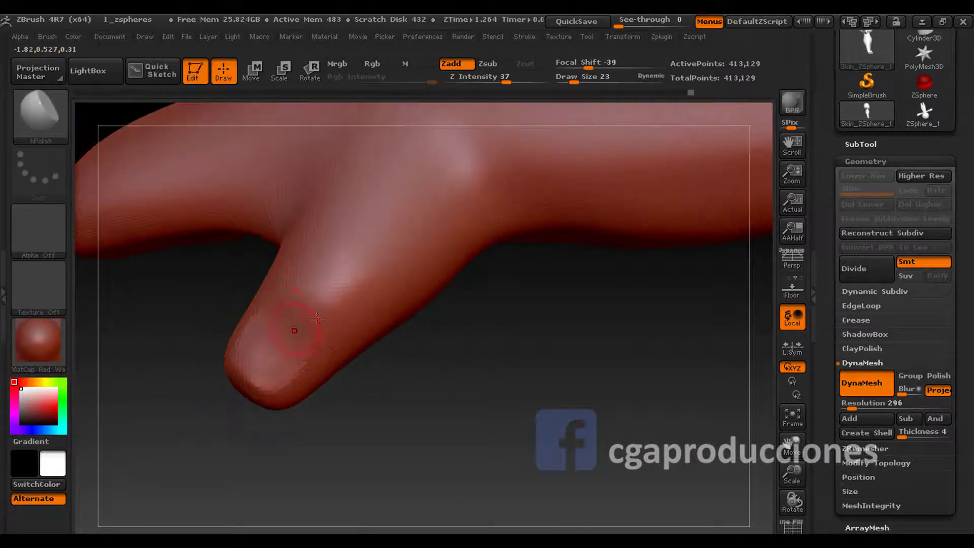
right_drag(295, 339, 298, 339)
key(shift)
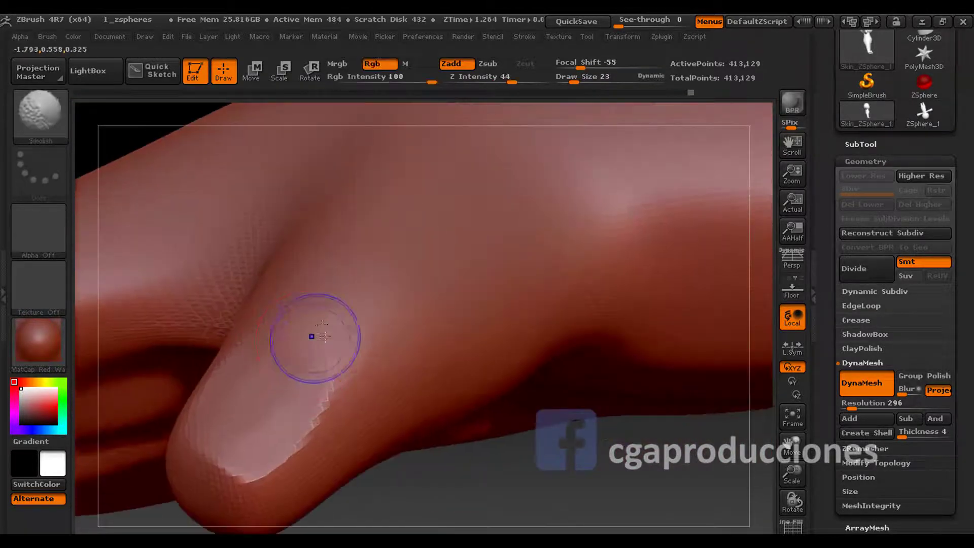
right_drag(285, 364, 240, 390)
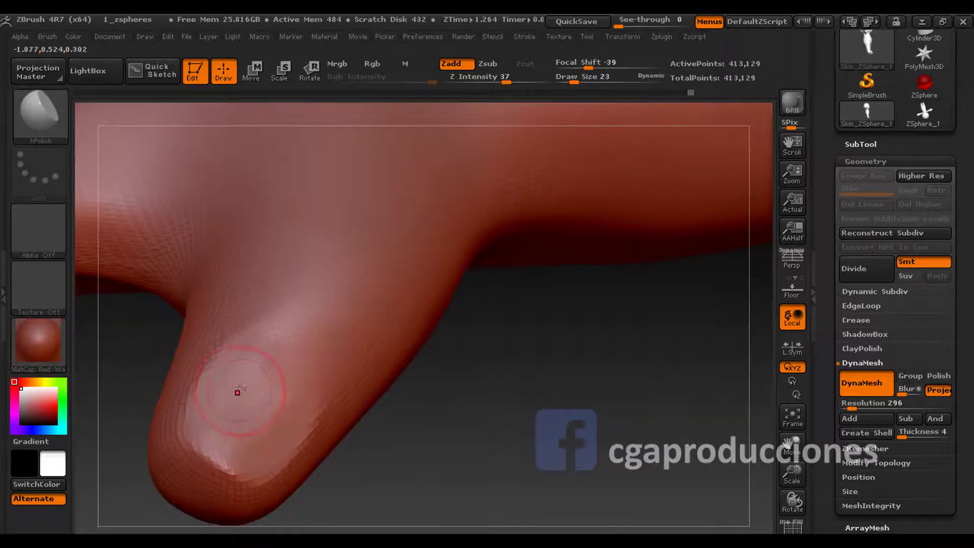
right_click(265, 411)
- Mask a round nail-shaped patch on the fingertip at draw size 13
mouse_move(277, 343)
mouse_down()
mouse_move(207, 354)
mouse_move(226, 452)
mouse_move(257, 392)
mouse_move(264, 398)
mouse_up()
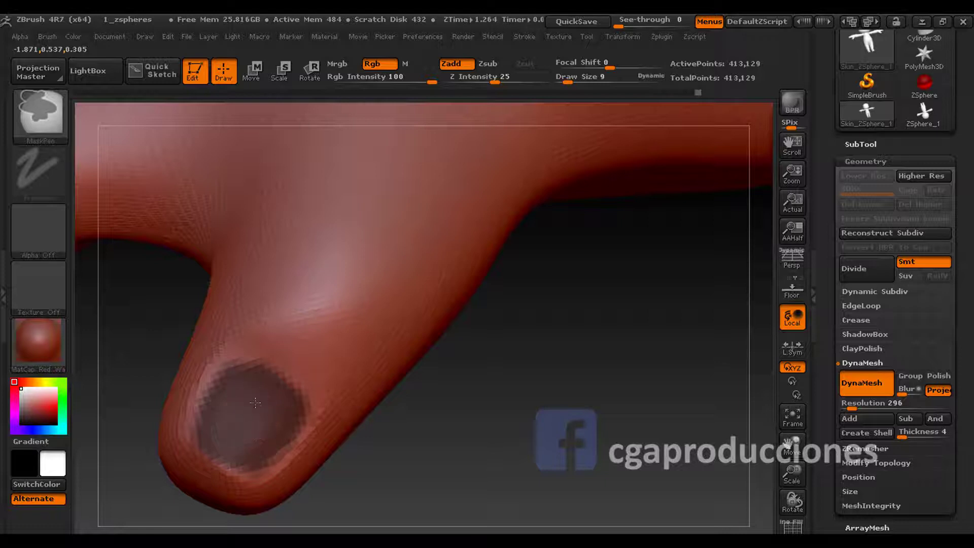
mouse_move(226, 453)
ctrl+mouse_down()
mouse_move(219, 387)
mouse_move(264, 408)
mouse_move(207, 344)
ctrl+mouse_up()
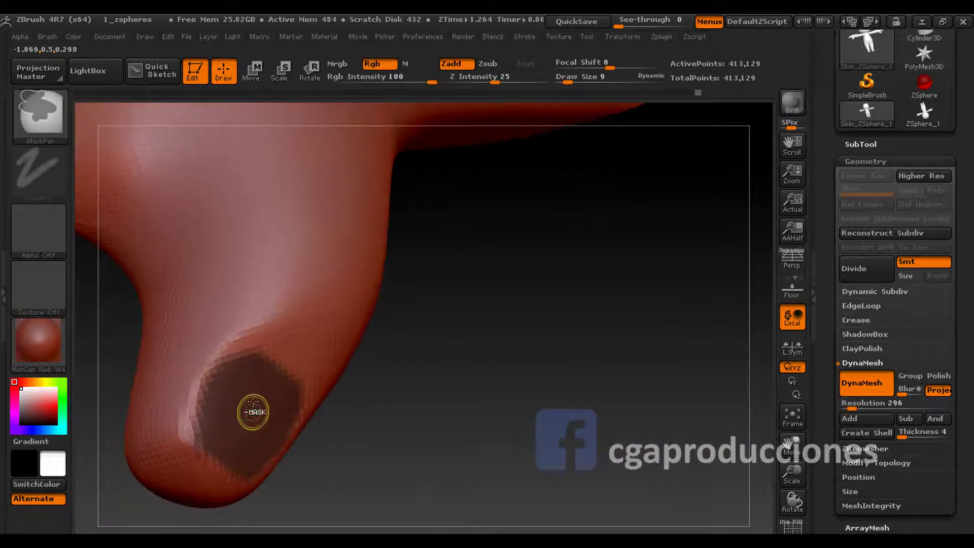
click(65, 144)
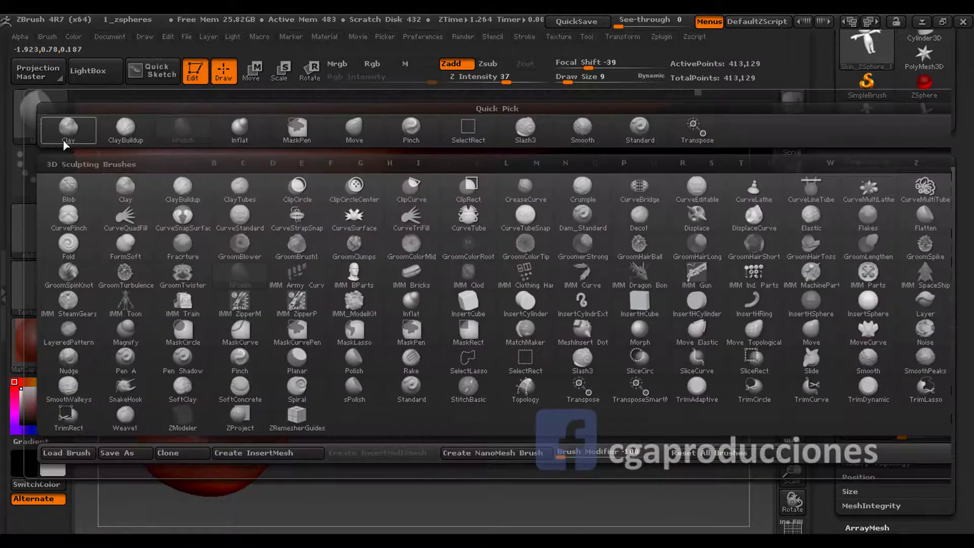
- Invert the mask and inflate the nail patch with an enlarged Inflat brush
click(108, 133)
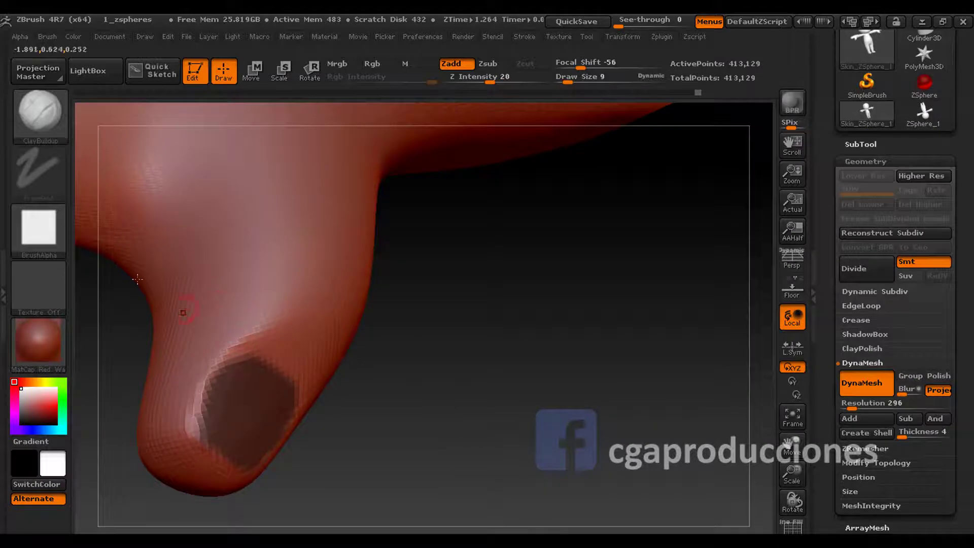
click(63, 134)
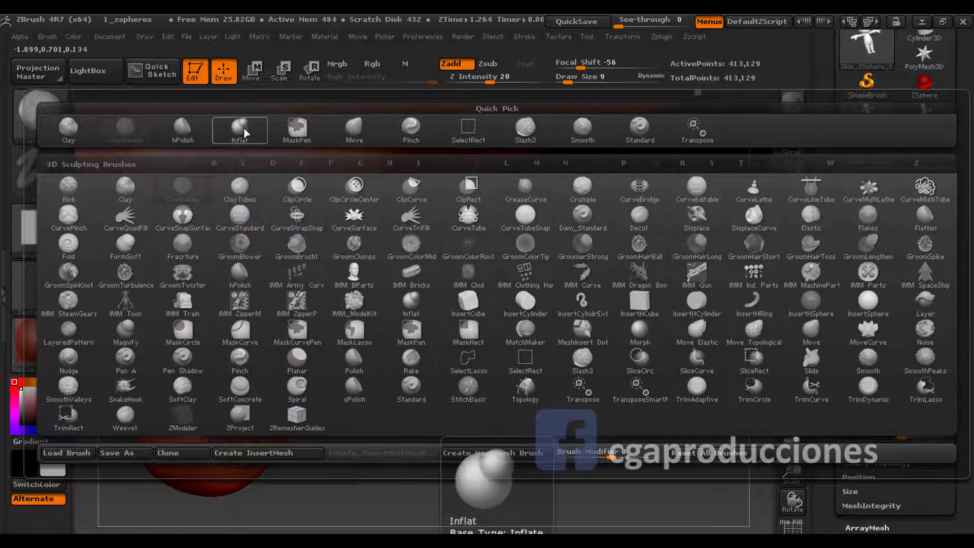
click(244, 129)
key(space)
drag(244, 341, 271, 341)
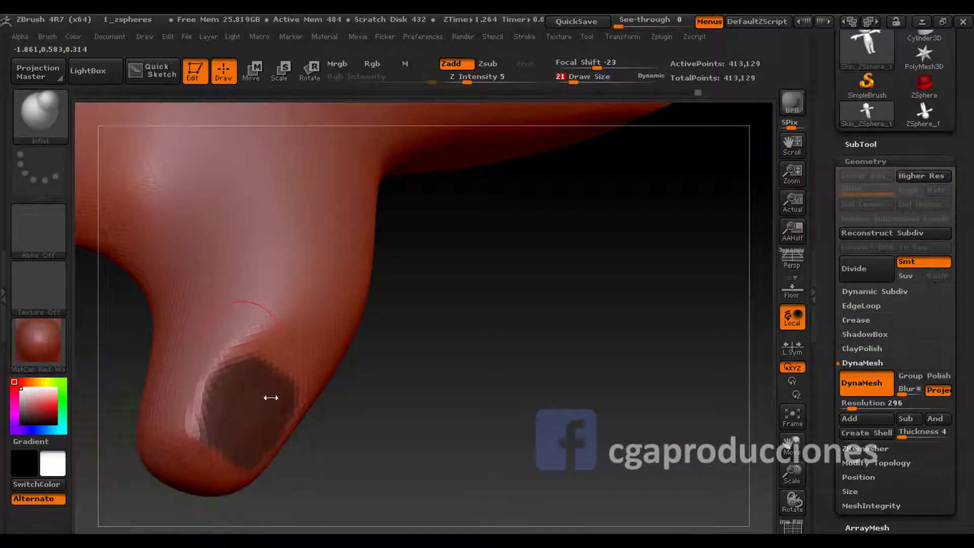
ctrl+click(409, 374)
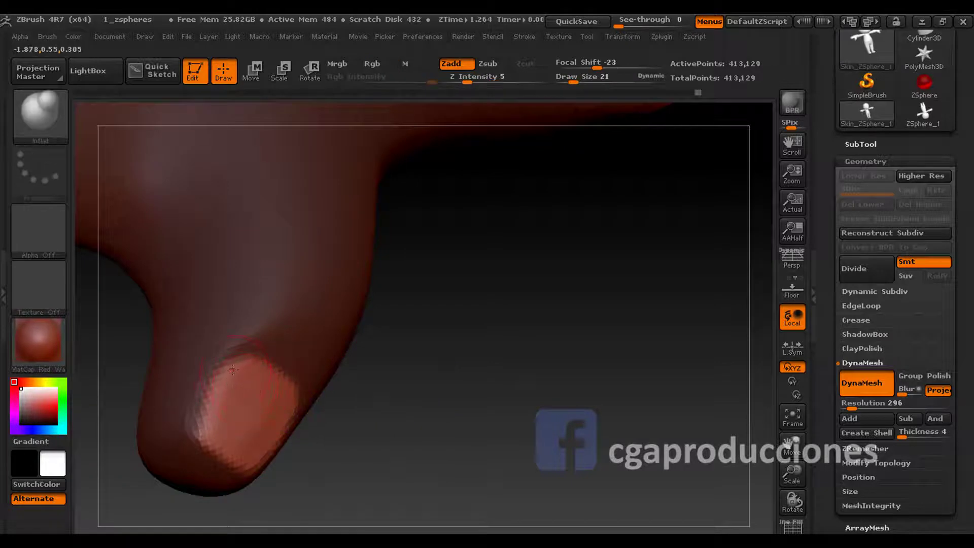
drag(233, 370, 213, 410)
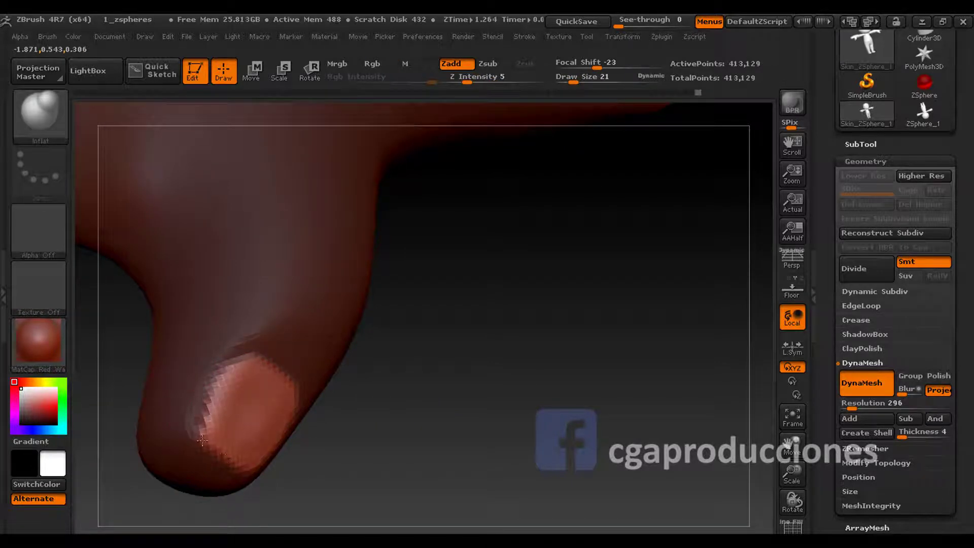
- Shape the fingertip around the nail with the Move brush at size 40
click(40, 114)
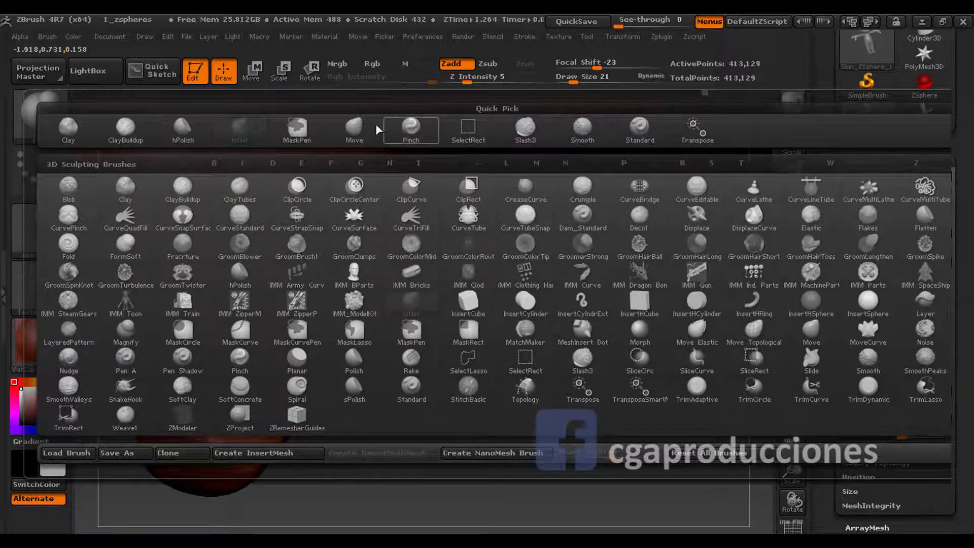
click(354, 129)
key(space)
drag(300, 299, 325, 300)
drag(310, 355, 313, 375)
drag(257, 417, 284, 445)
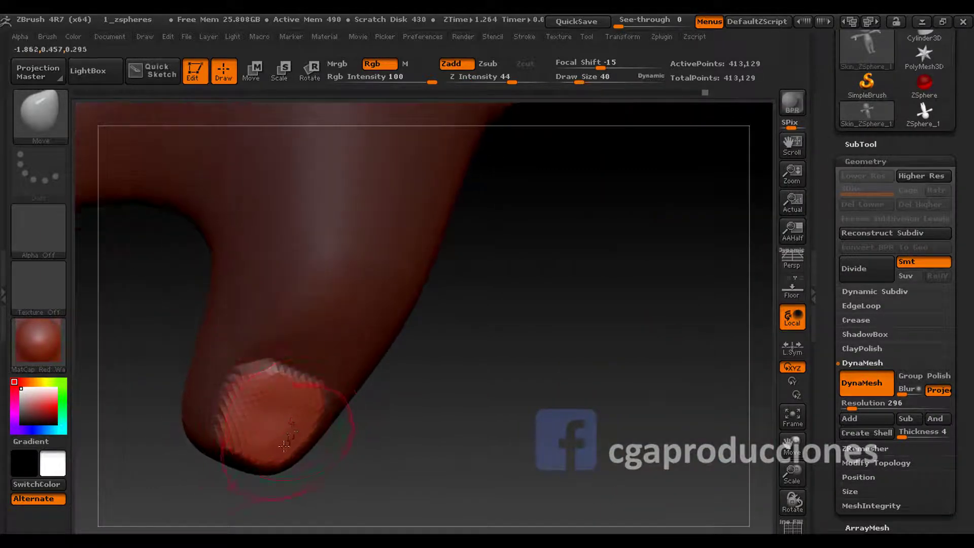
drag(314, 408, 317, 411)
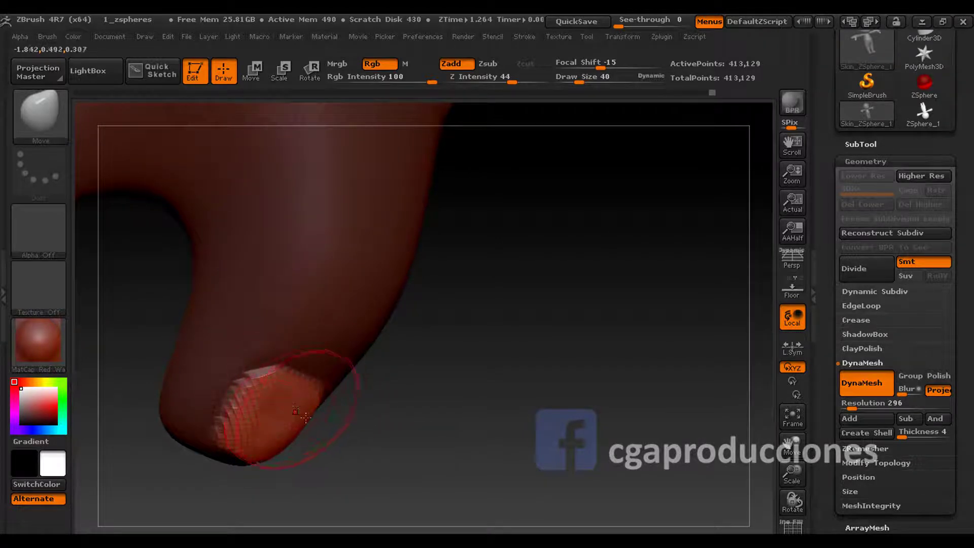
mouse_move(284, 446)
mouse_down()
mouse_move(248, 457)
mouse_move(248, 395)
mouse_move(218, 391)
mouse_move(209, 404)
mouse_up()
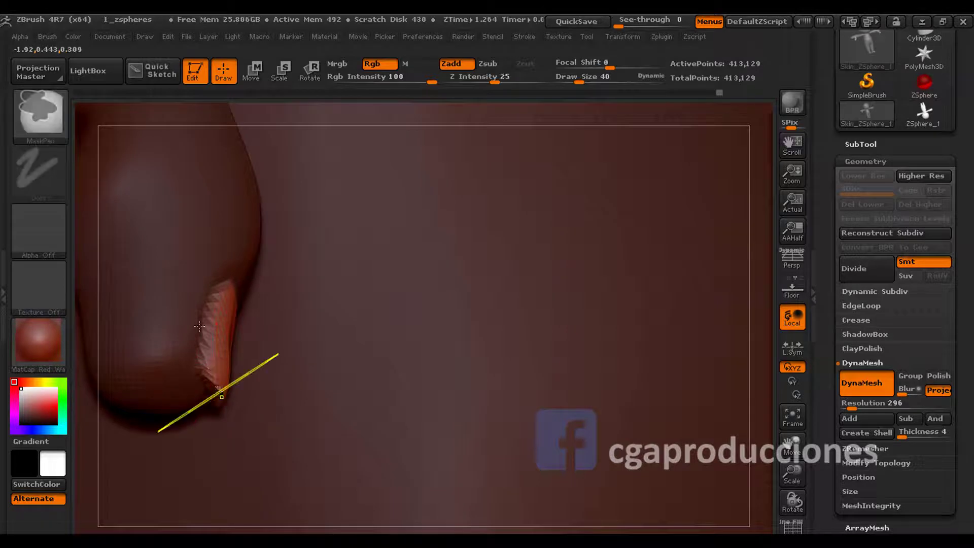
- Re-DynaMesh the model to 421,691 points and shrink the brush to size 15
mouse_move(279, 359)
mouse_down()
mouse_move(274, 329)
mouse_move(191, 342)
mouse_up()
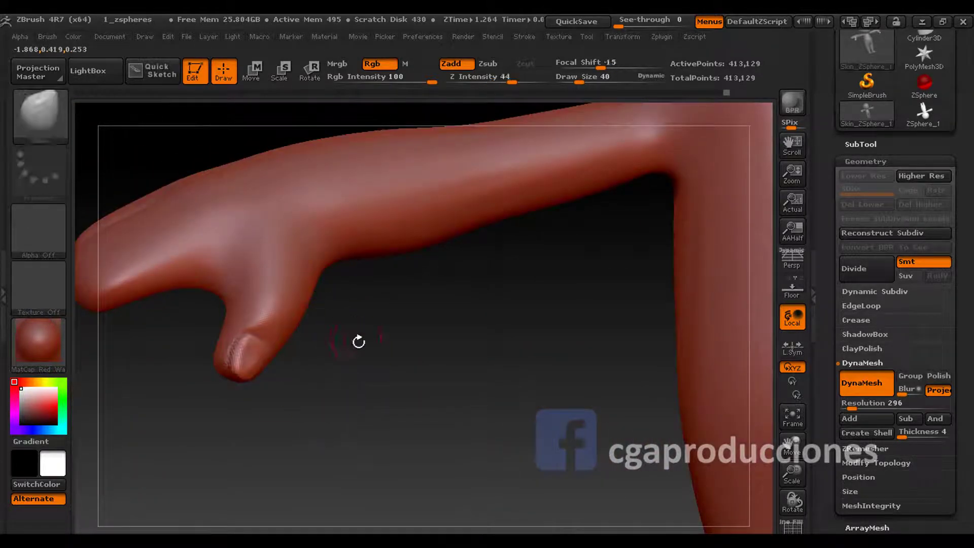
mouse_move(359, 341)
mouse_down()
mouse_move(343, 415)
mouse_move(409, 341)
mouse_up()
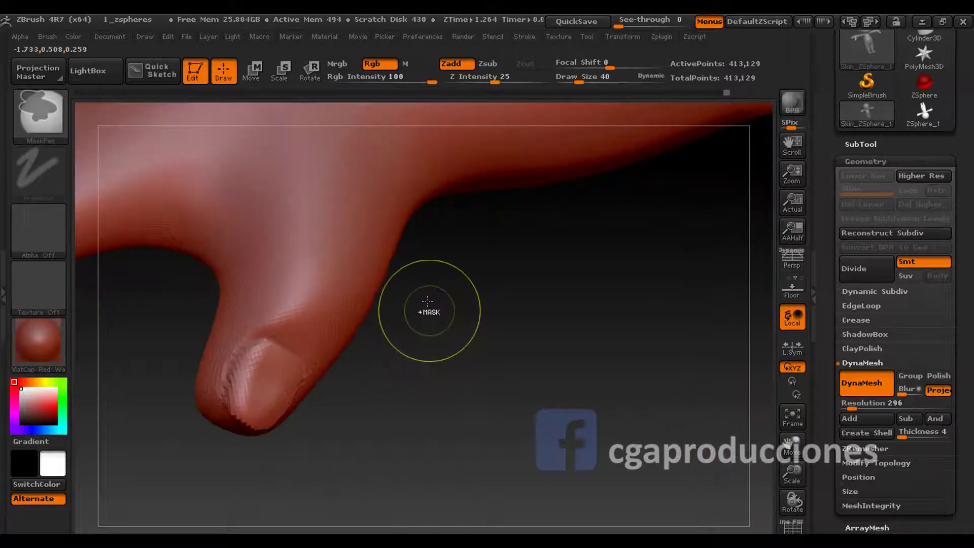
ctrl+drag(458, 320, 377, 397)
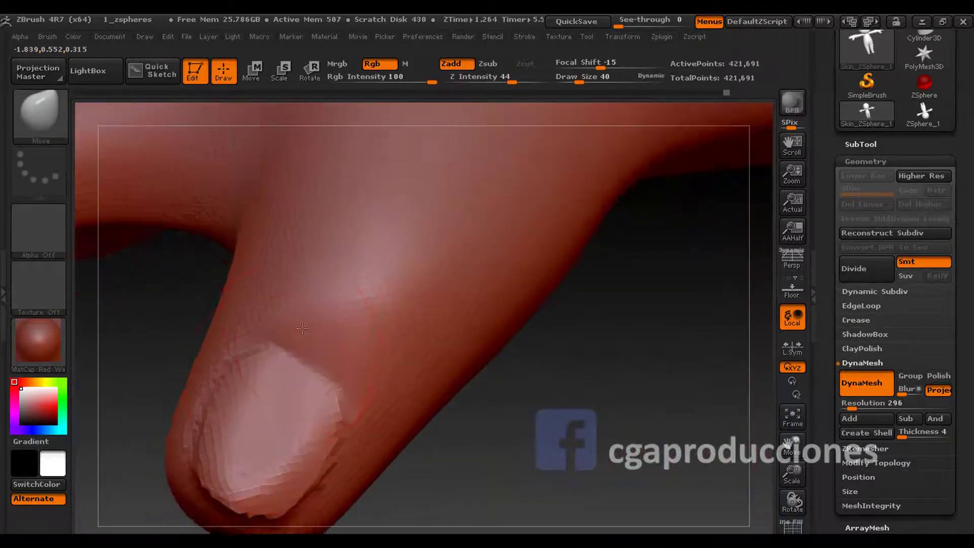
key(space)
drag(304, 304, 291, 304)
- Try the Planar brush, then switch to ClayBuildup
key(b)
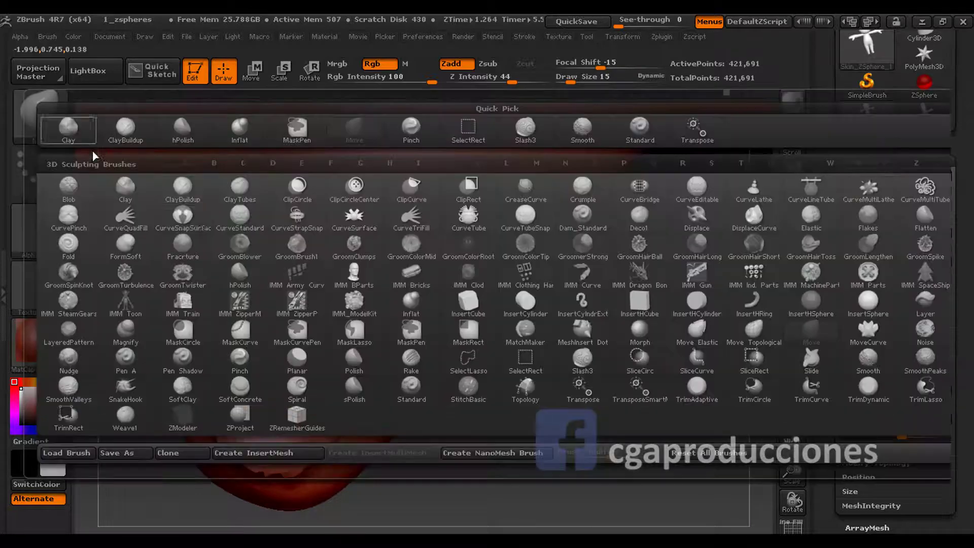
key(p)
click(305, 361)
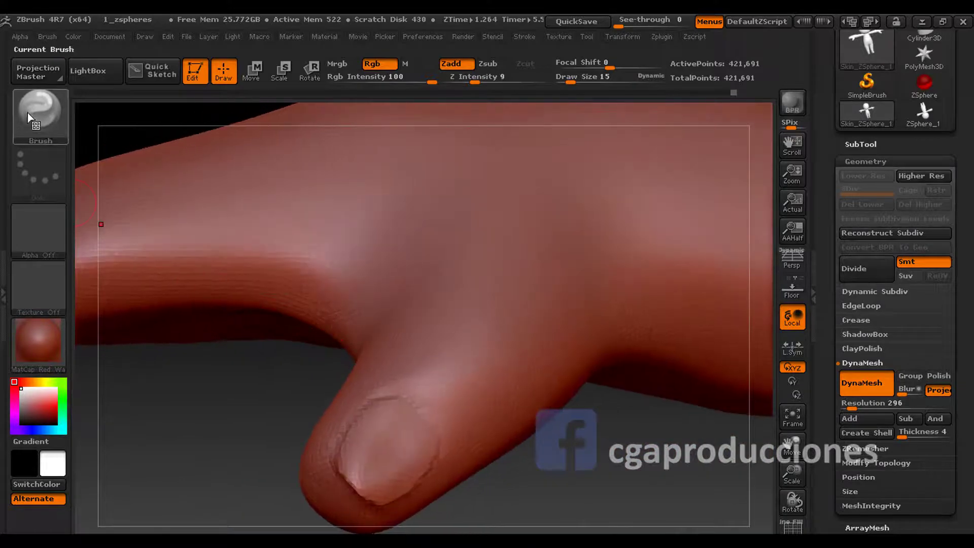
click(39, 111)
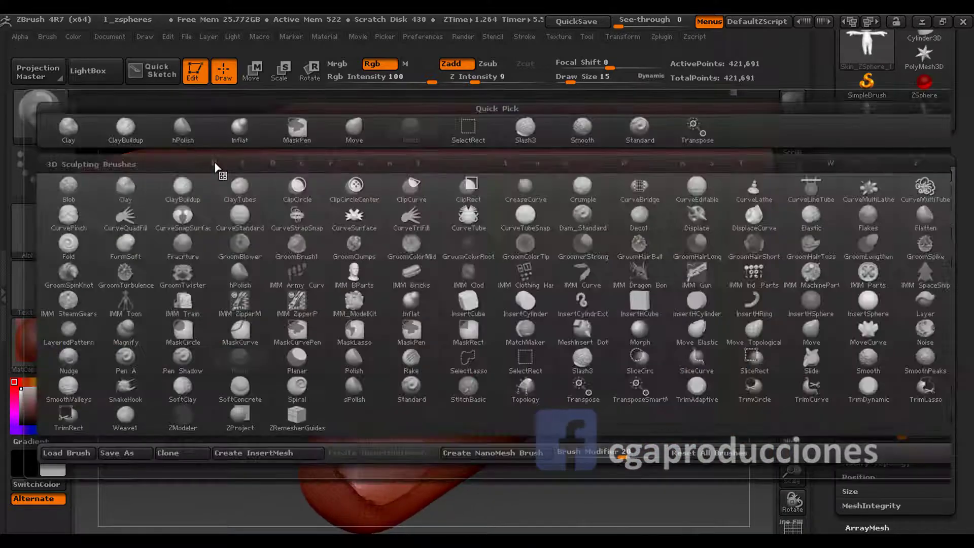
click(141, 137)
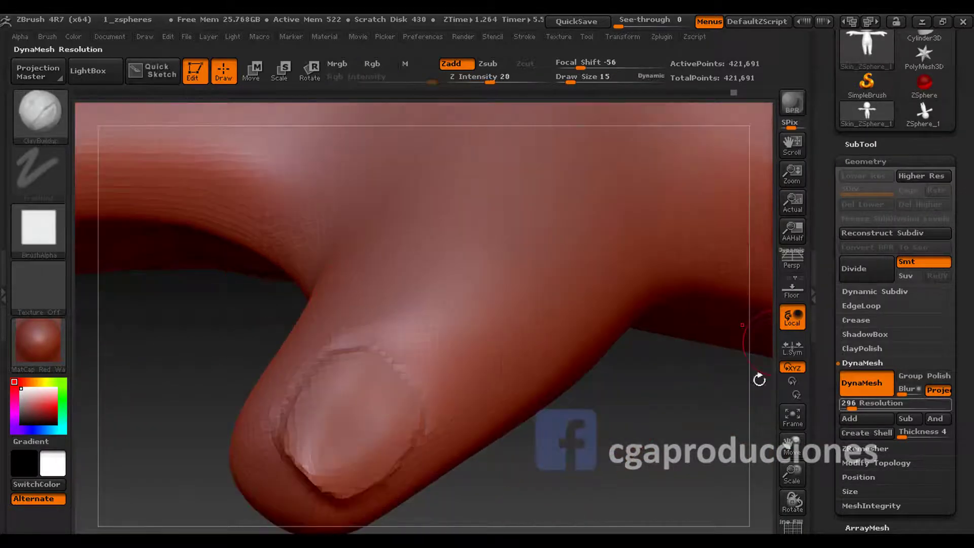
- Add ClayBuildup texture across the fingernail at Z Intensity 11
key(space)
key(ctrl+alt)
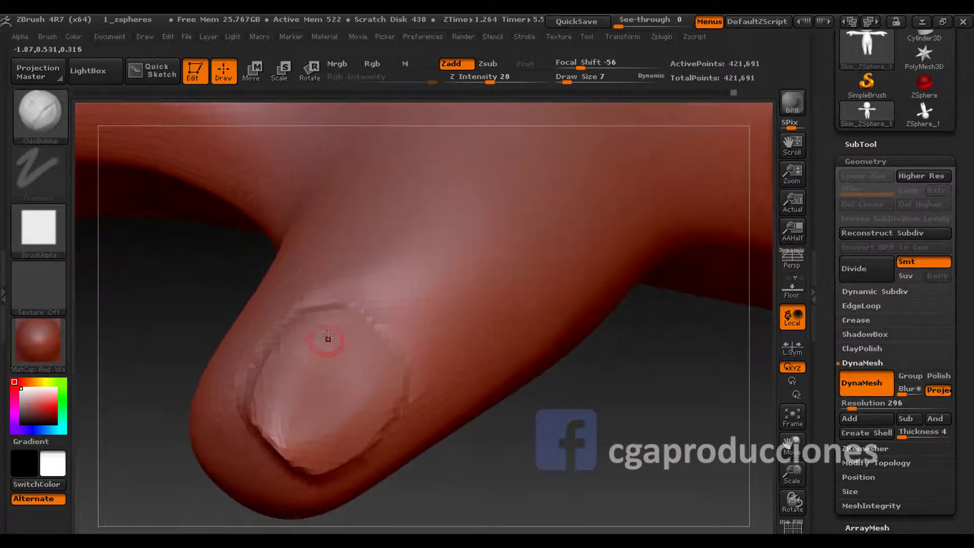
drag(328, 336, 339, 337)
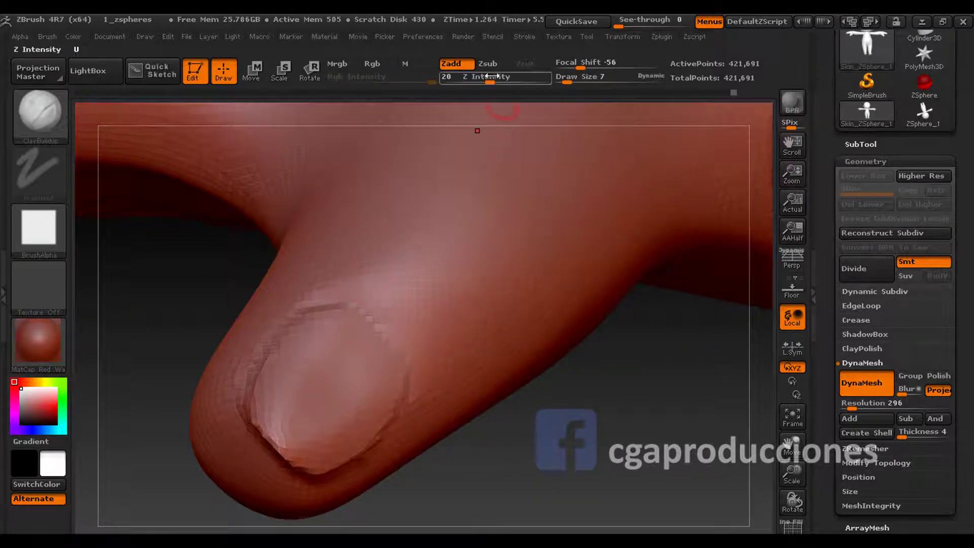
drag(490, 82, 478, 81)
drag(307, 329, 312, 452)
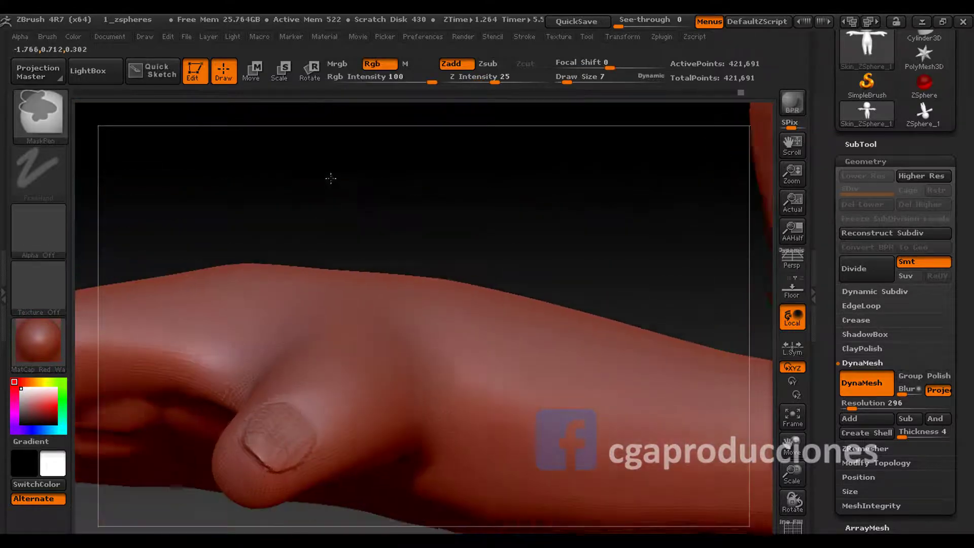
drag(331, 178, 290, 351)
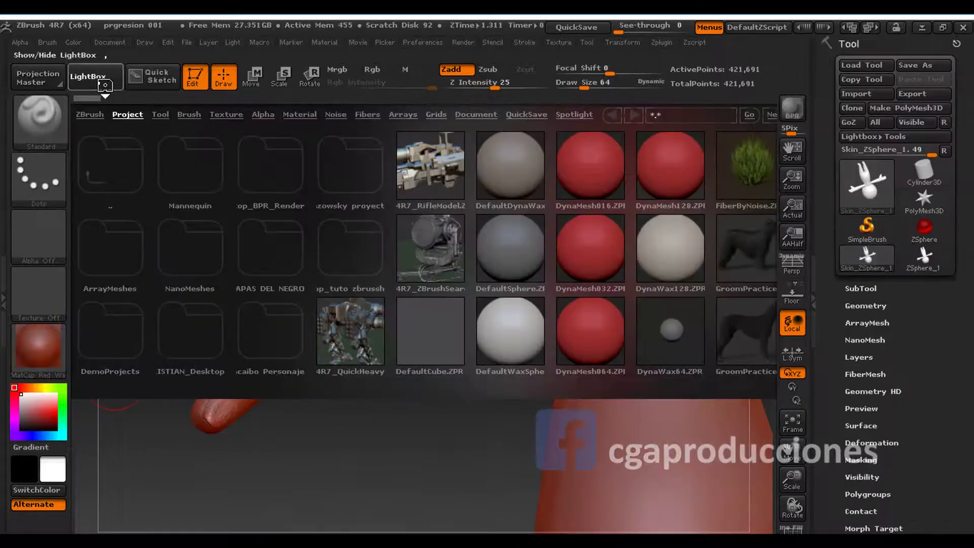
- Return to the model, zoom in until the head fills the view, and resize the brush
click(105, 85)
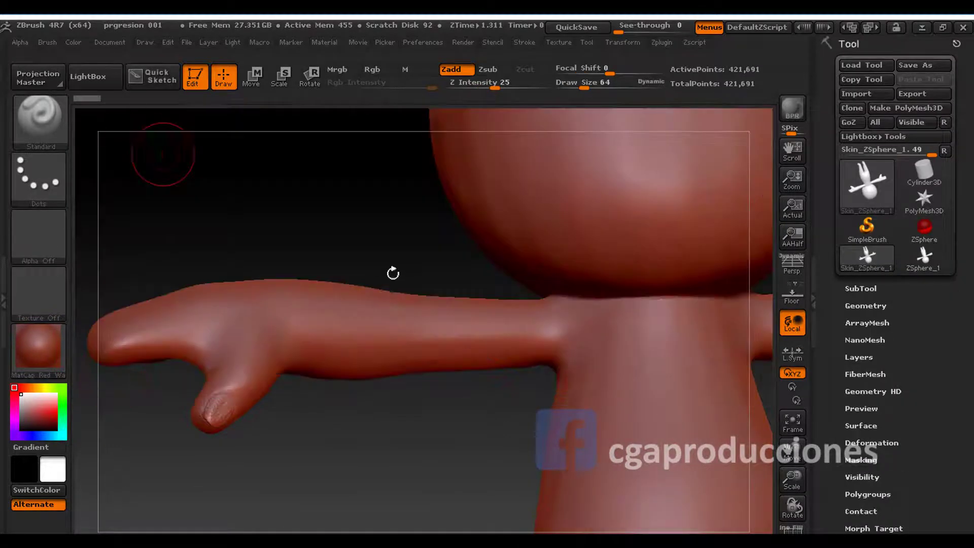
mouse_move(461, 291)
mouse_down()
mouse_move(456, 300)
mouse_move(435, 212)
mouse_move(501, 304)
mouse_move(493, 274)
mouse_up()
key(ctrl)
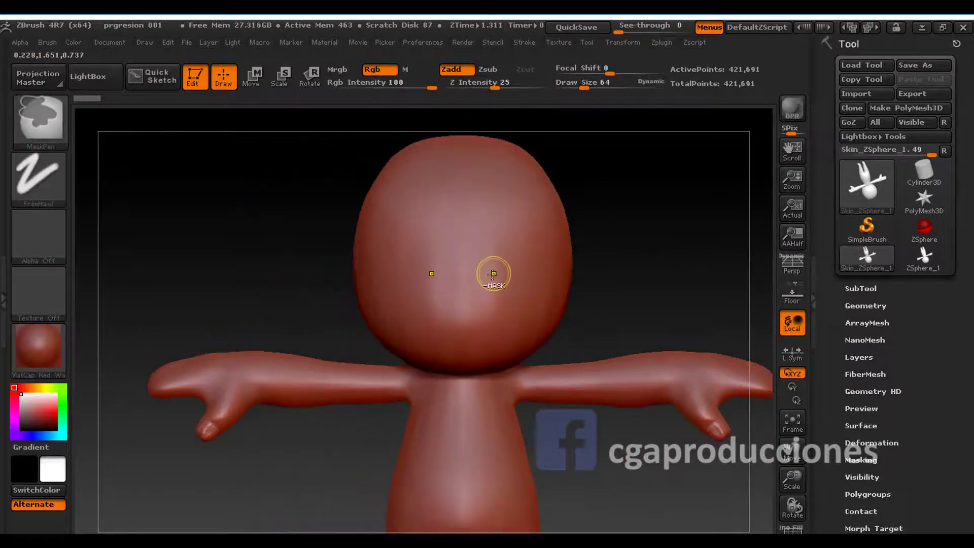
drag(486, 306, 477, 247)
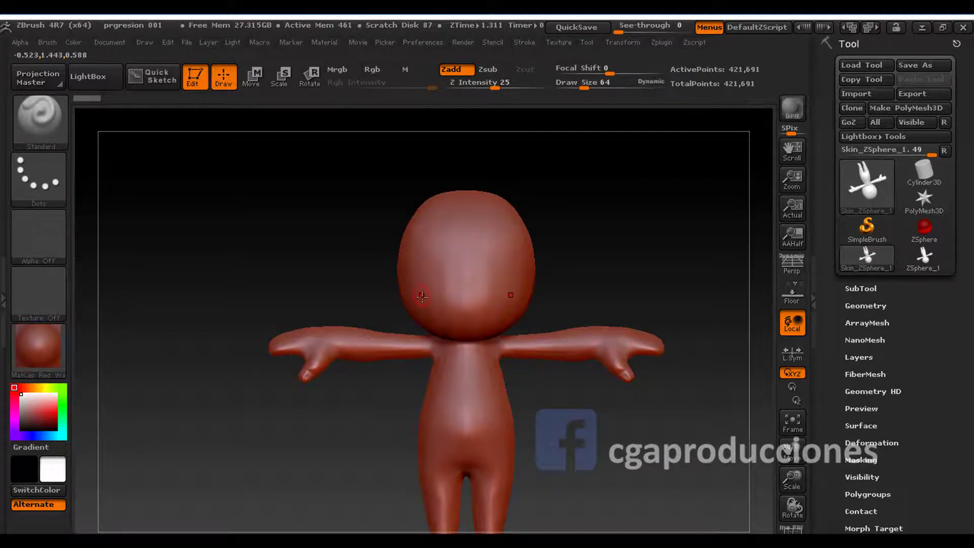
key(space)
mouse_move(494, 263)
mouse_down()
mouse_move(550, 272)
mouse_move(471, 299)
mouse_move(455, 275)
mouse_up()
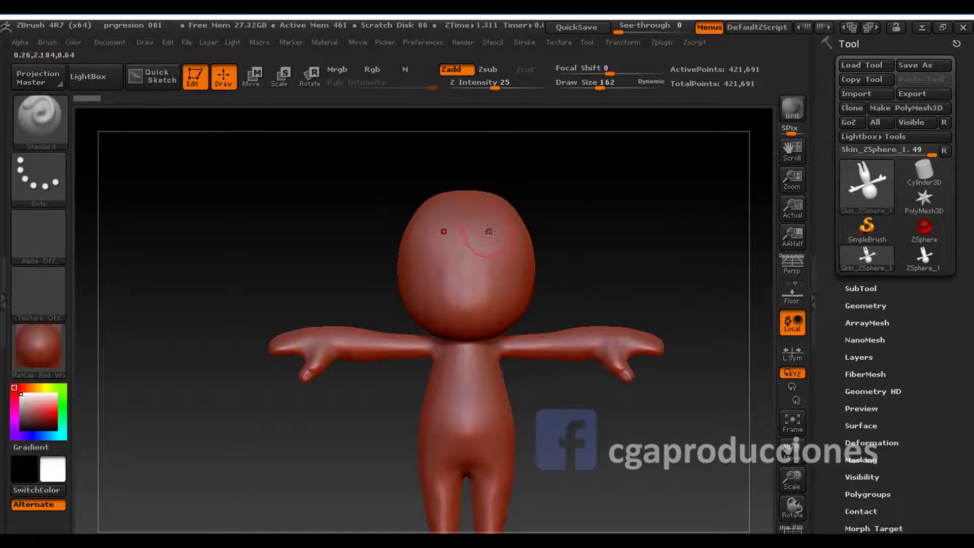
mouse_move(469, 248)
alt+mouse_down()
mouse_move(529, 313)
mouse_move(489, 288)
mouse_move(539, 250)
mouse_move(507, 168)
alt+mouse_up()
key(space)
key(shift)
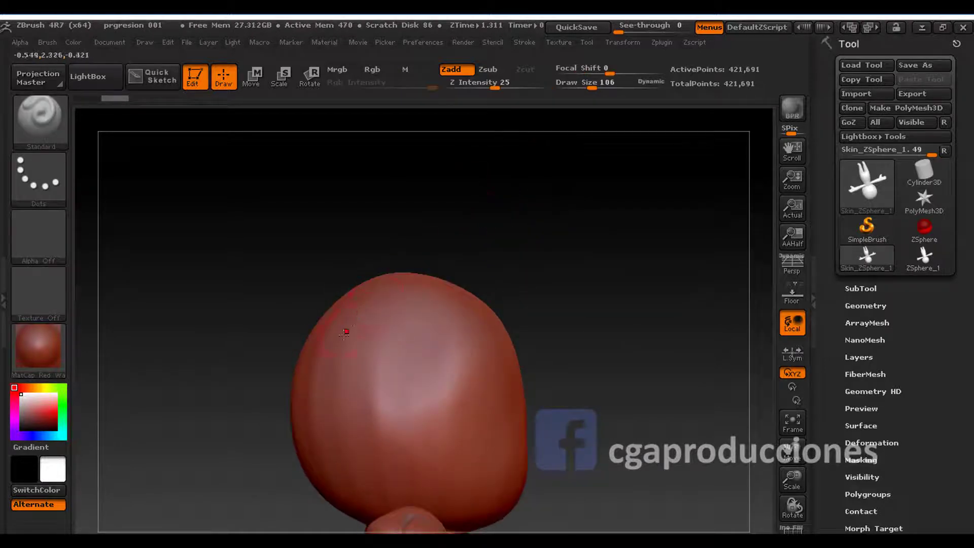
key(ctrl)
- Paint a MaskPen band across the upper head and even out its lower edge
drag(233, 325, 314, 320)
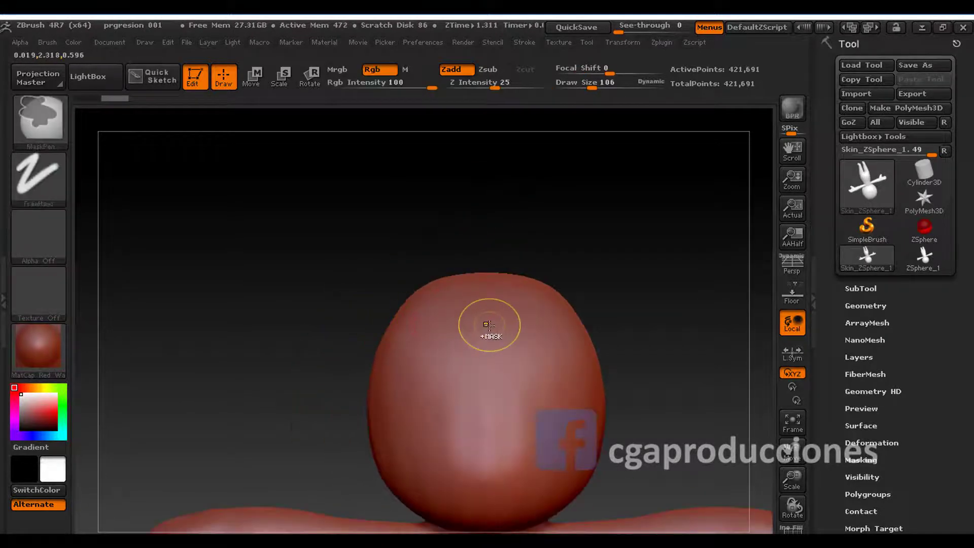
mouse_move(528, 329)
ctrl+mouse_down()
mouse_move(444, 330)
mouse_move(558, 340)
ctrl+mouse_up()
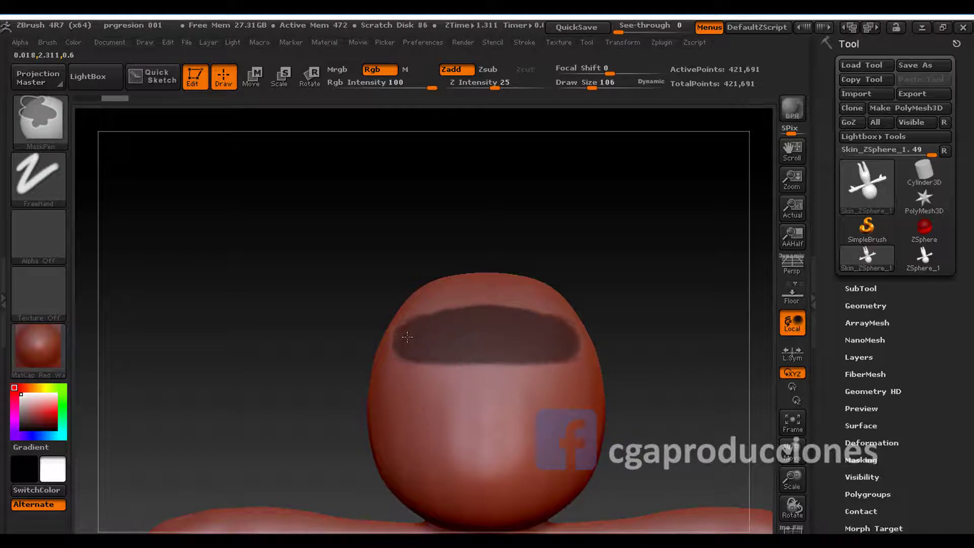
drag(635, 314, 474, 330)
ctrl+drag(416, 337, 269, 339)
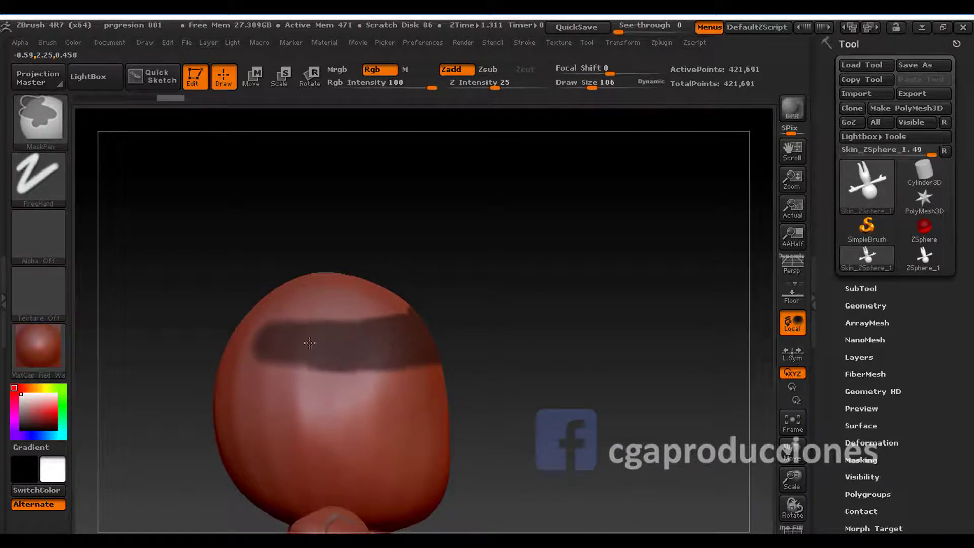
drag(482, 324, 341, 326)
mouse_move(274, 340)
ctrl+mouse_down()
mouse_move(109, 340)
mouse_move(251, 334)
mouse_move(152, 299)
mouse_move(192, 278)
ctrl+mouse_up()
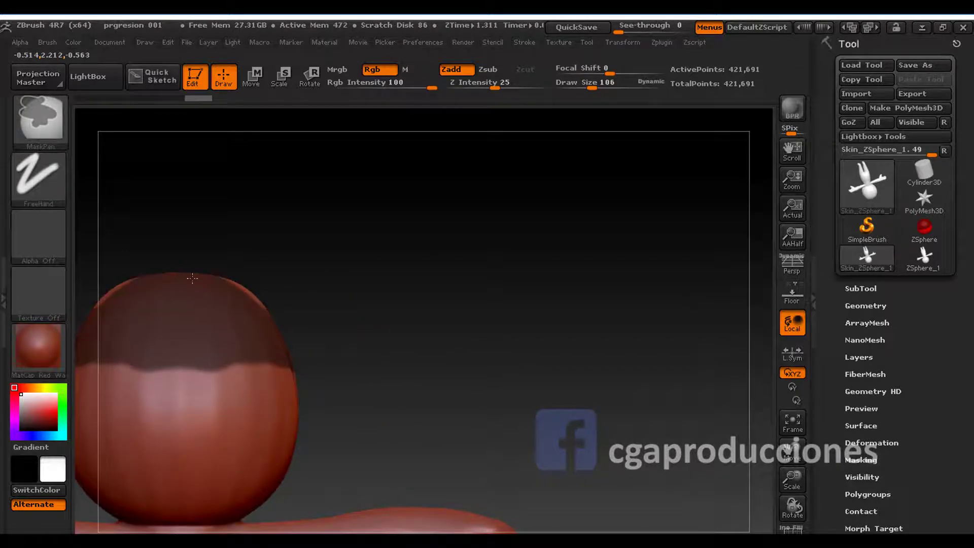
mouse_move(207, 349)
ctrl+mouse_down()
mouse_move(286, 346)
mouse_move(197, 353)
ctrl+mouse_up()
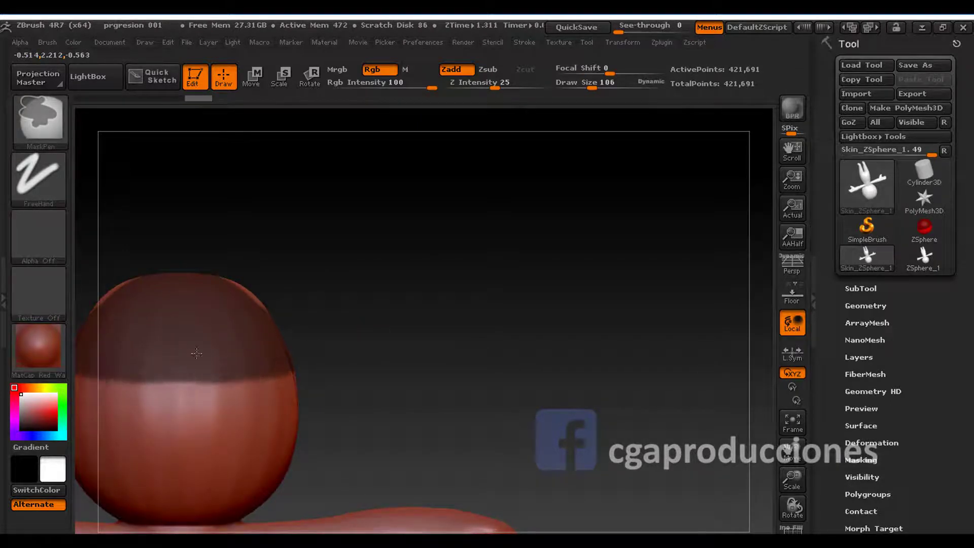
- Extend the mask down the head's sides, smooth it, and invert it
alt+drag(307, 345, 429, 345)
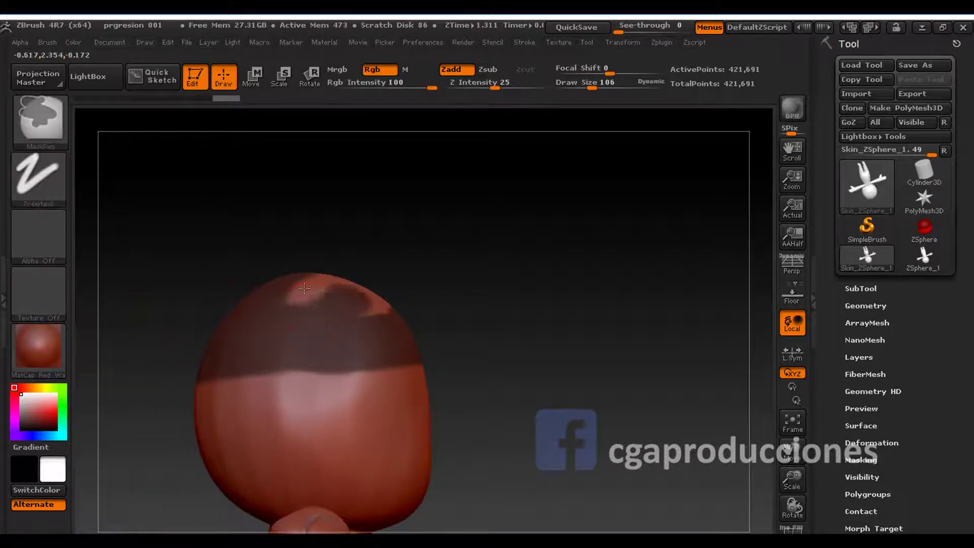
drag(394, 290, 304, 294)
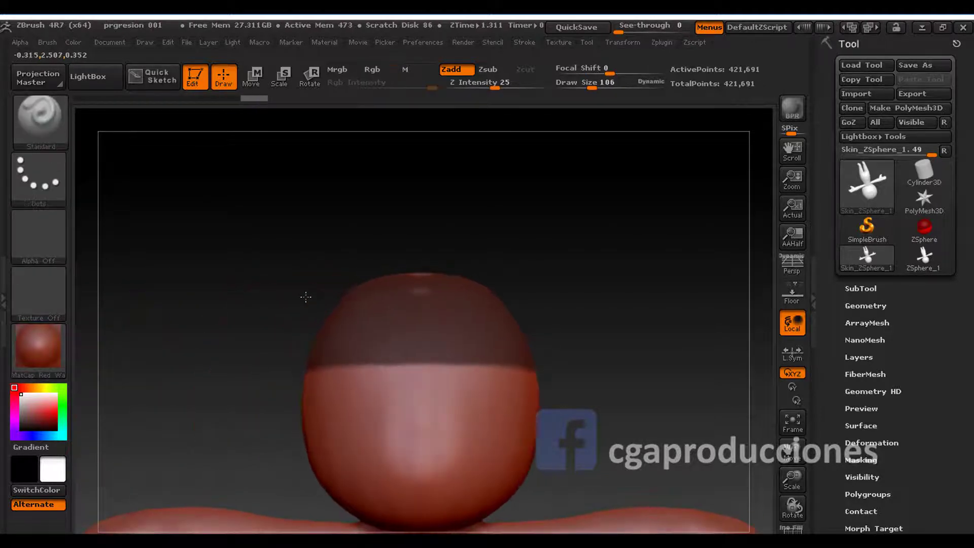
mouse_move(418, 254)
ctrl+mouse_down()
mouse_move(416, 268)
mouse_move(548, 368)
ctrl+mouse_up()
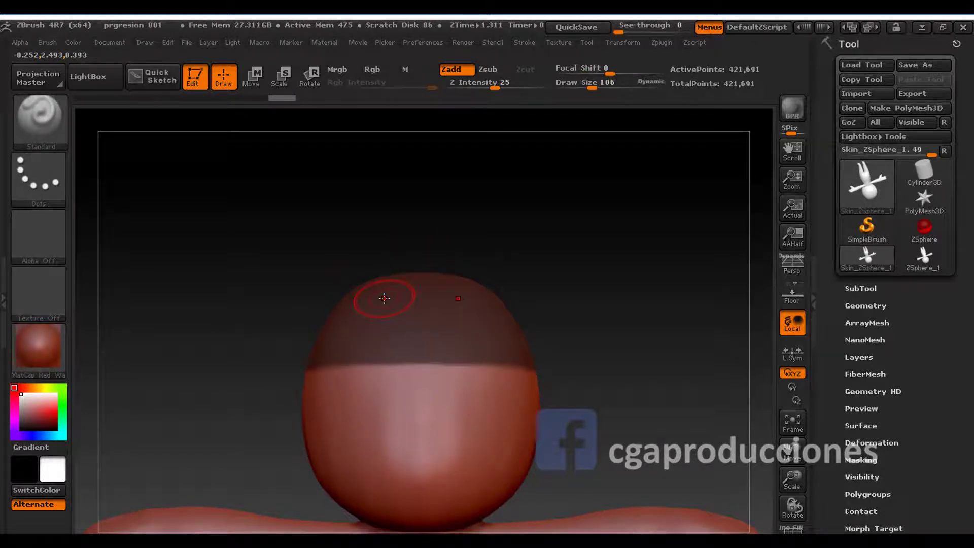
drag(406, 316, 384, 345)
key(shift)
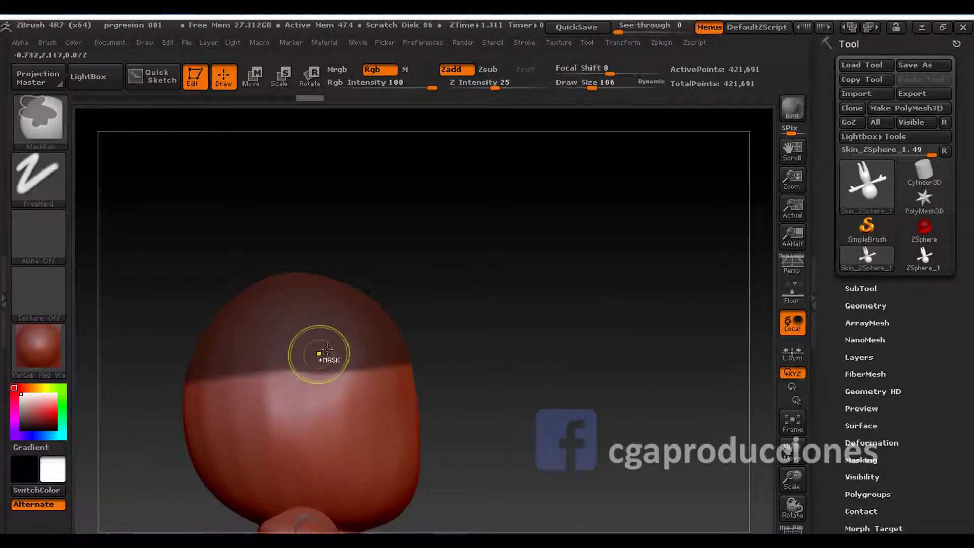
ctrl+drag(322, 352, 203, 431)
drag(432, 355, 316, 359)
mouse_move(232, 386)
ctrl+mouse_down()
mouse_move(112, 403)
mouse_move(183, 424)
mouse_move(190, 415)
mouse_move(139, 394)
mouse_move(224, 326)
mouse_move(165, 330)
mouse_move(174, 315)
ctrl+mouse_up()
ctrl+click(444, 244)
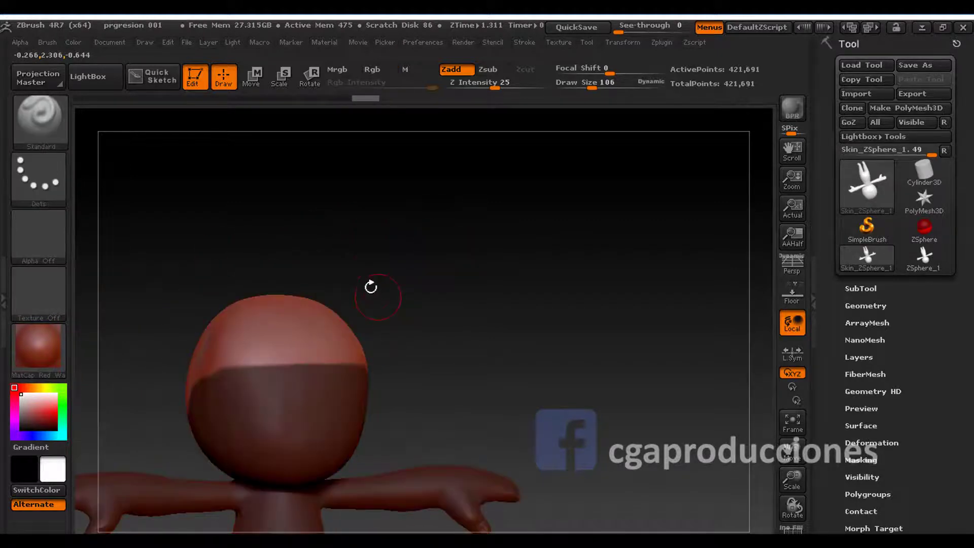
drag(371, 287, 337, 276)
- Select the Move brush and set its draw size to 420
click(39, 117)
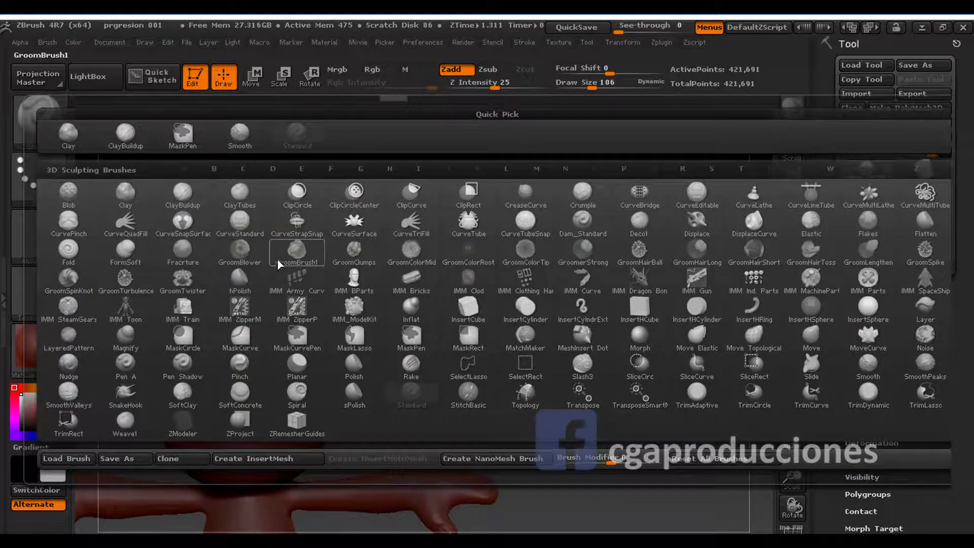
key(m)
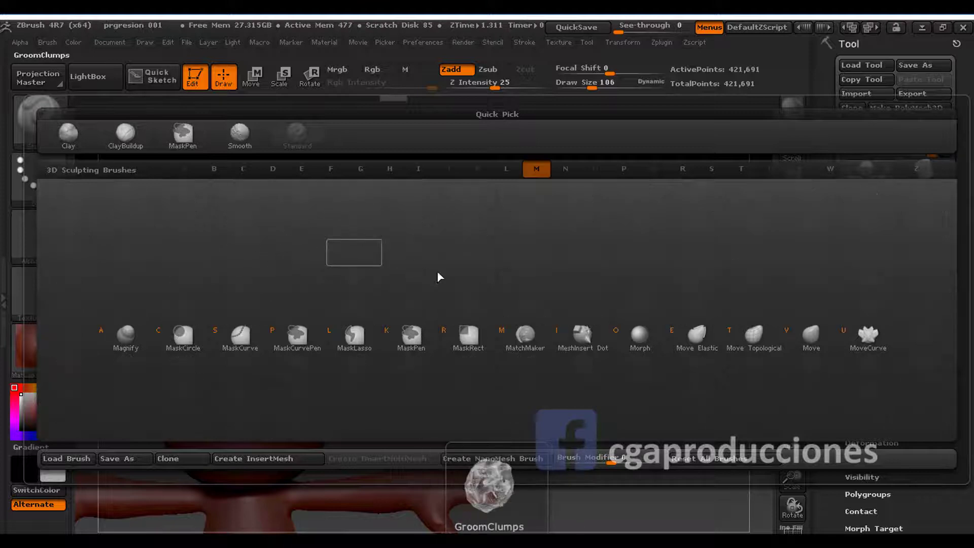
click(812, 335)
key(space)
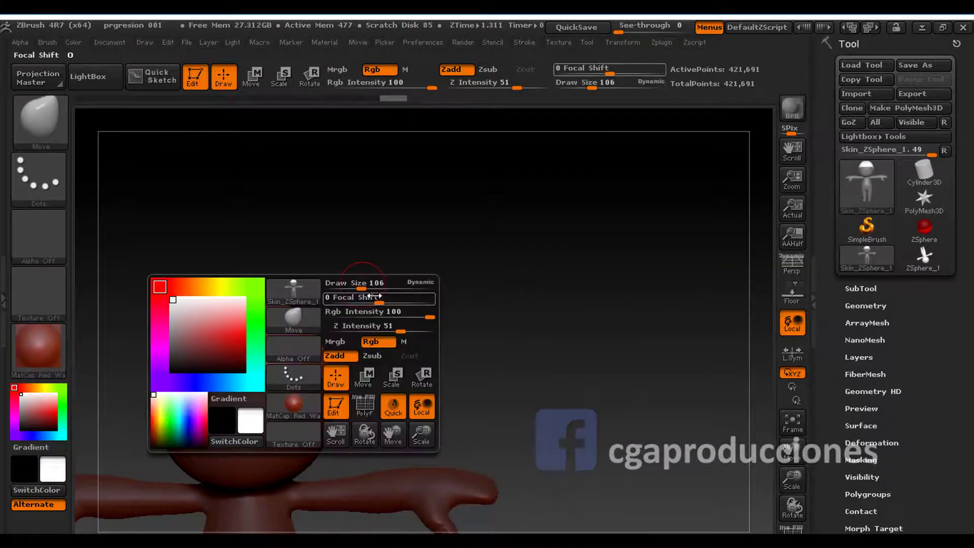
mouse_move(357, 287)
mouse_down()
mouse_move(420, 291)
mouse_move(477, 264)
mouse_up()
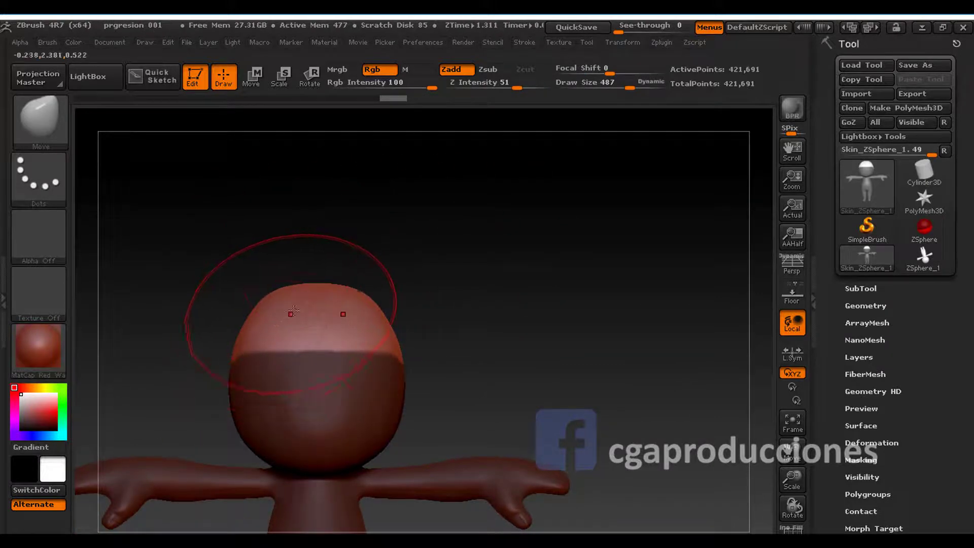
key(space)
mouse_move(294, 308)
mouse_down()
mouse_move(338, 307)
mouse_move(390, 264)
mouse_move(335, 265)
mouse_up()
key(space)
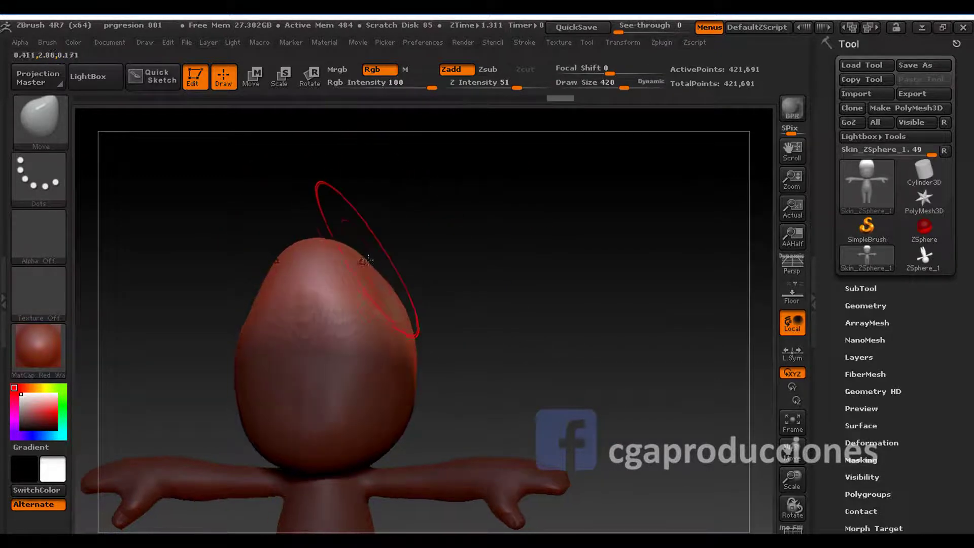
- Pull the head's top and sides up into an egg-like dome, then clear the mask
drag(373, 303, 395, 262)
drag(335, 203, 456, 260)
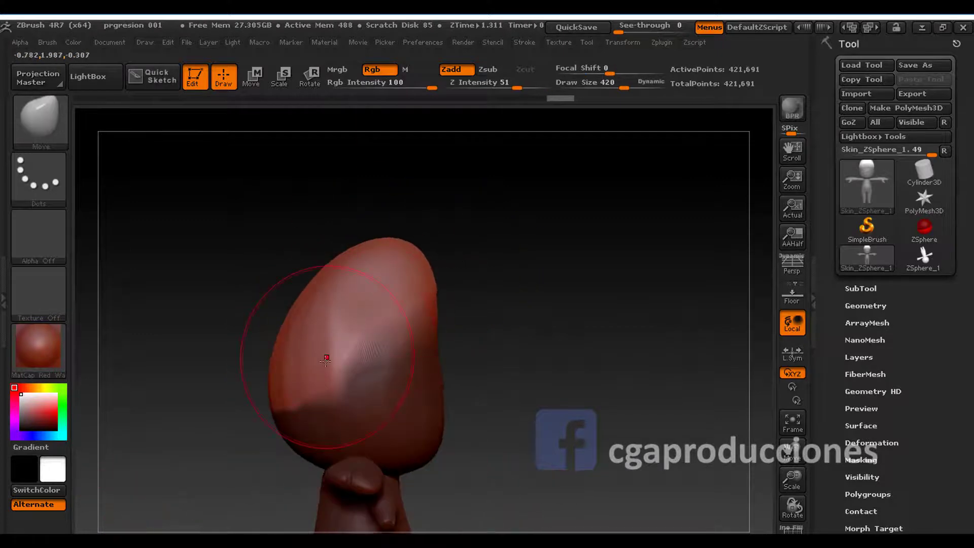
drag(293, 350, 298, 309)
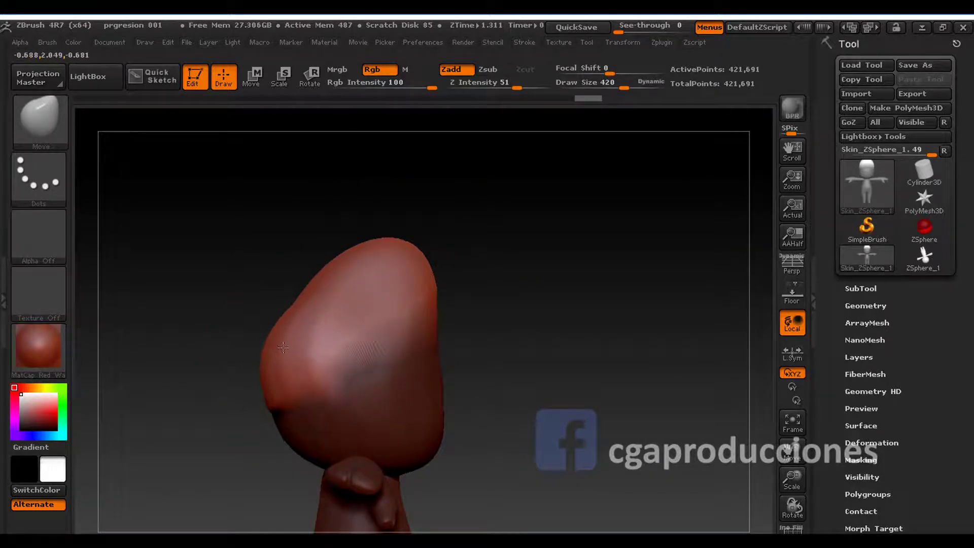
drag(482, 325, 402, 284)
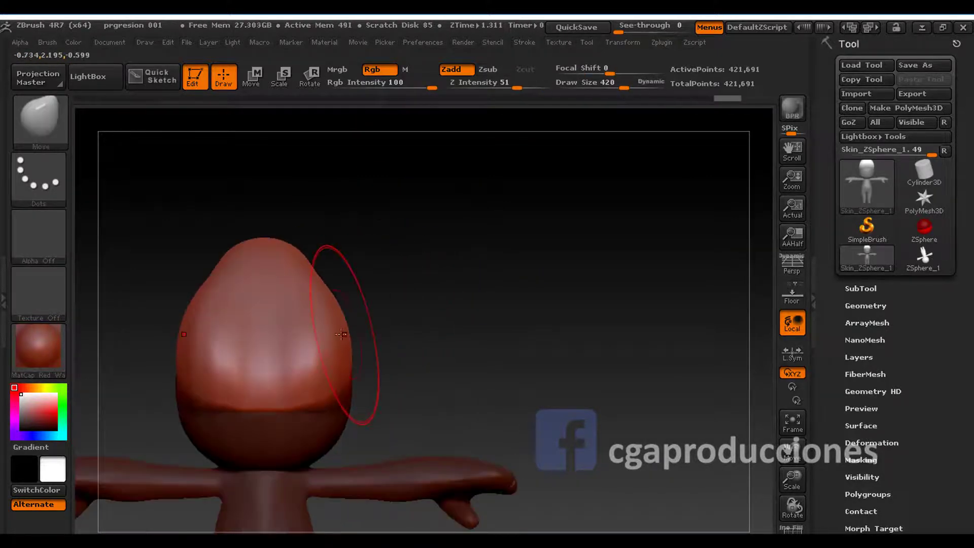
drag(558, 345, 229, 347)
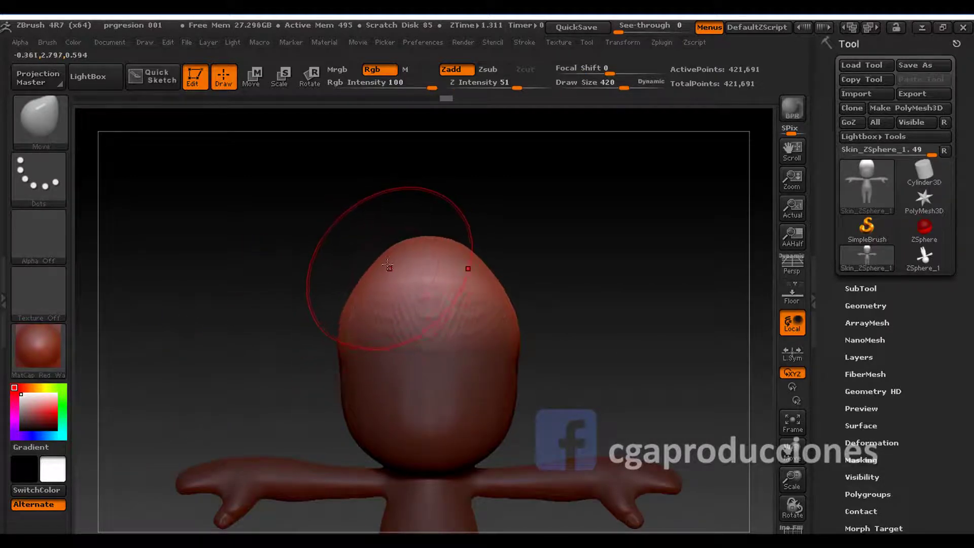
drag(531, 264, 433, 274)
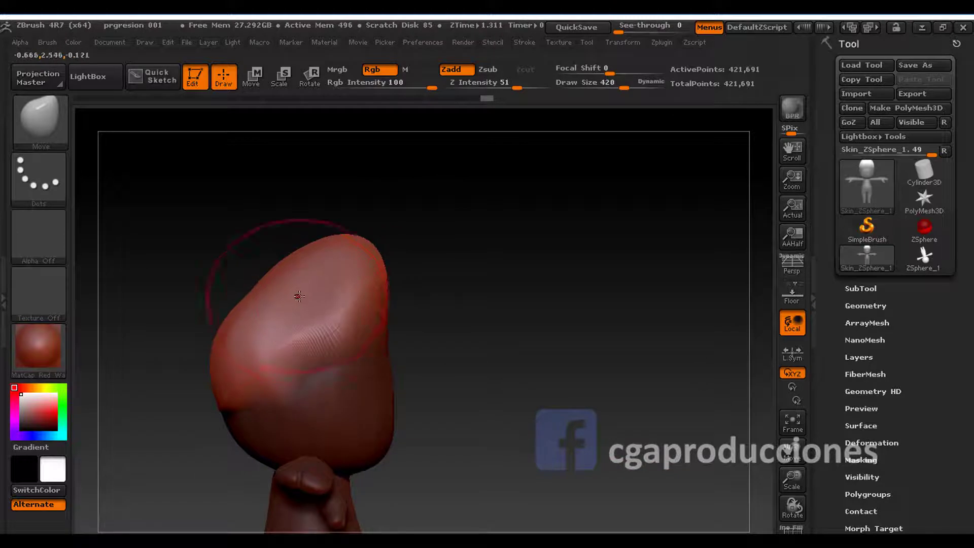
key(shift)
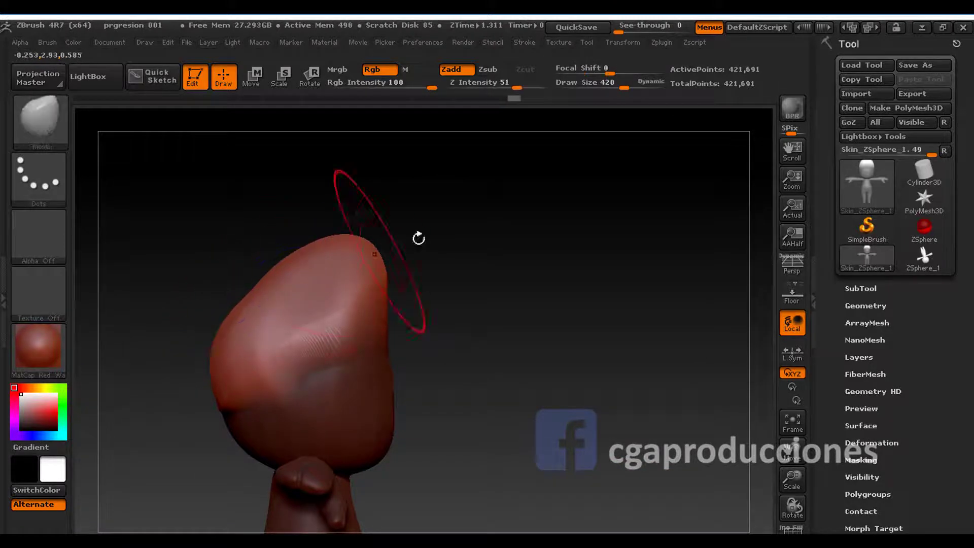
key(ctrl)
mouse_move(488, 210)
ctrl+mouse_down()
mouse_move(522, 251)
mouse_move(349, 325)
ctrl+mouse_up()
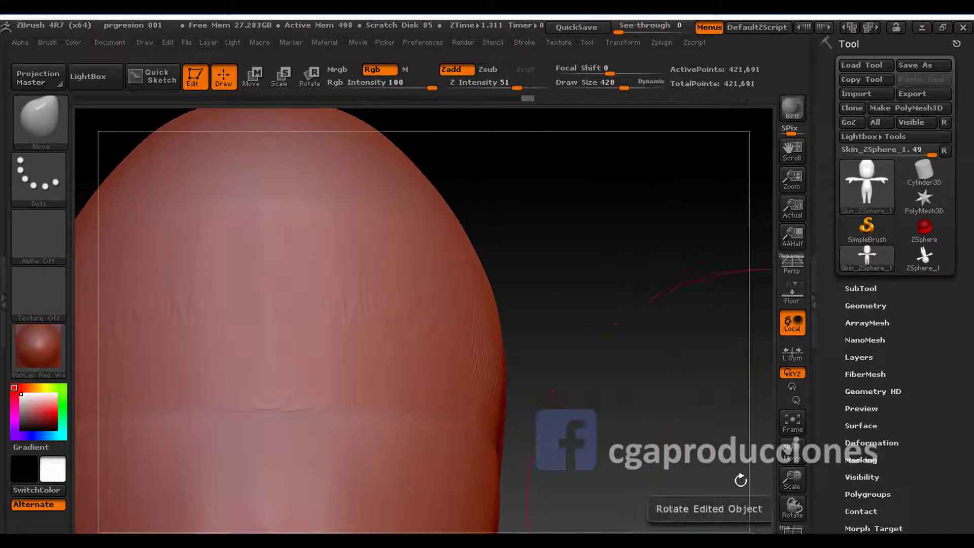
- Shrink the brush to size 17 and show the PolyF wireframe on the head
key(space)
drag(645, 345, 591, 345)
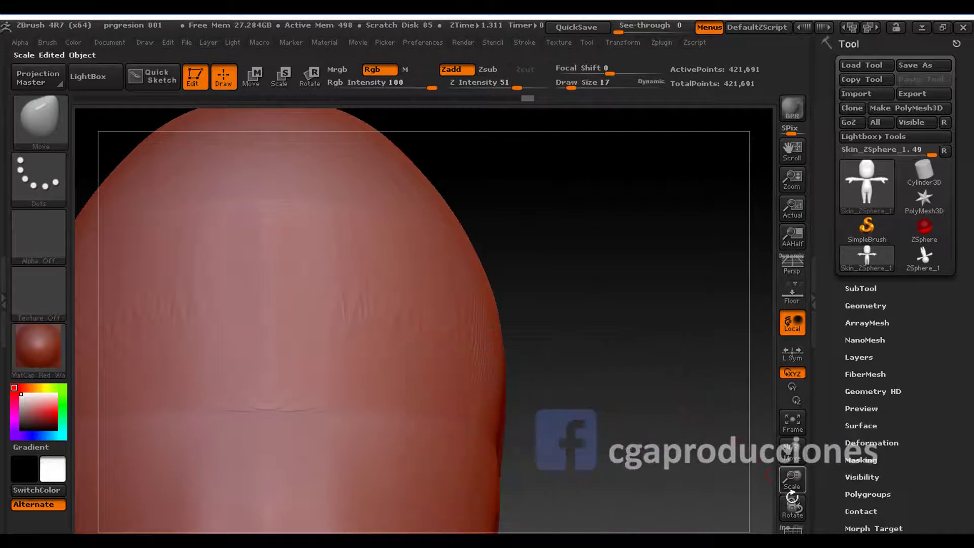
drag(814, 502, 815, 477)
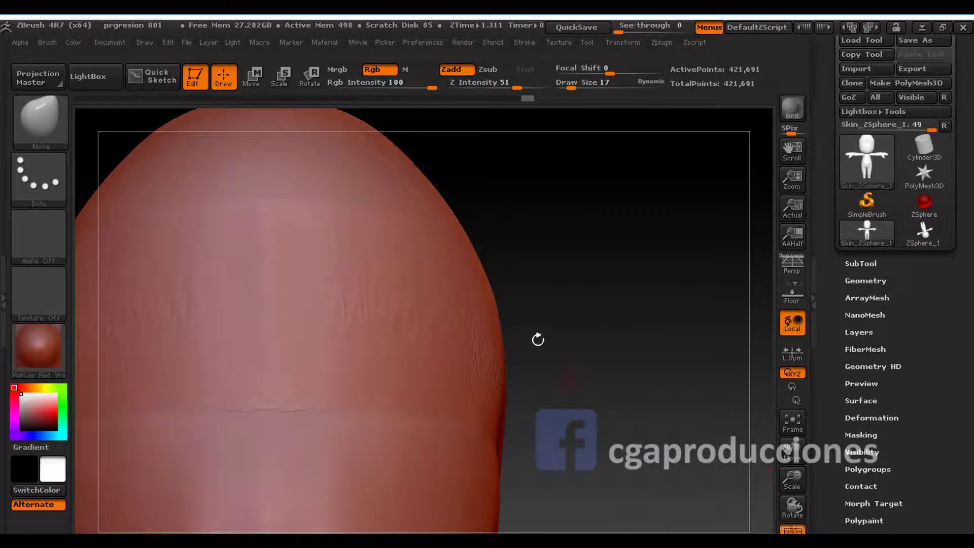
mouse_move(537, 337)
mouse_down()
mouse_move(549, 225)
mouse_move(639, 302)
mouse_move(657, 354)
mouse_move(653, 347)
mouse_move(567, 360)
mouse_move(608, 299)
mouse_up()
click(792, 531)
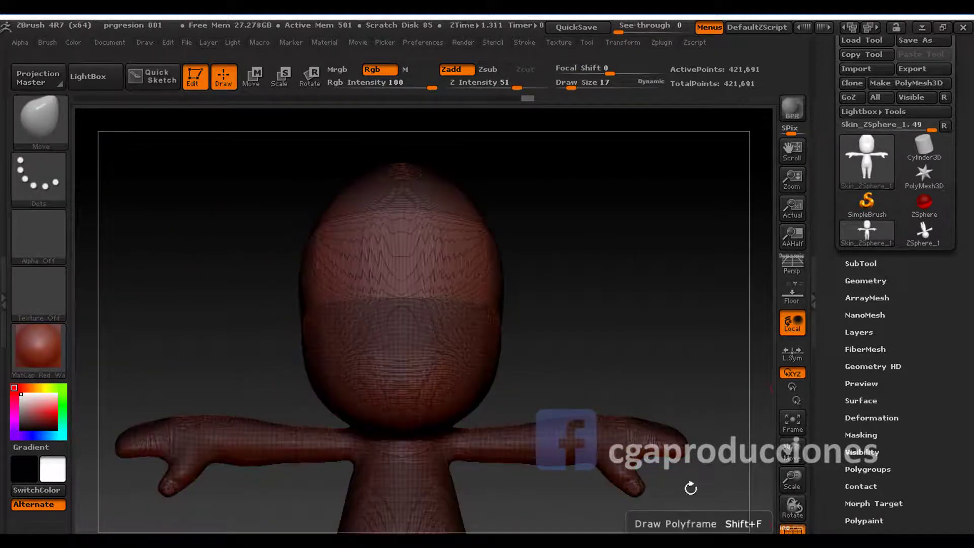
alt+drag(500, 245, 360, 313)
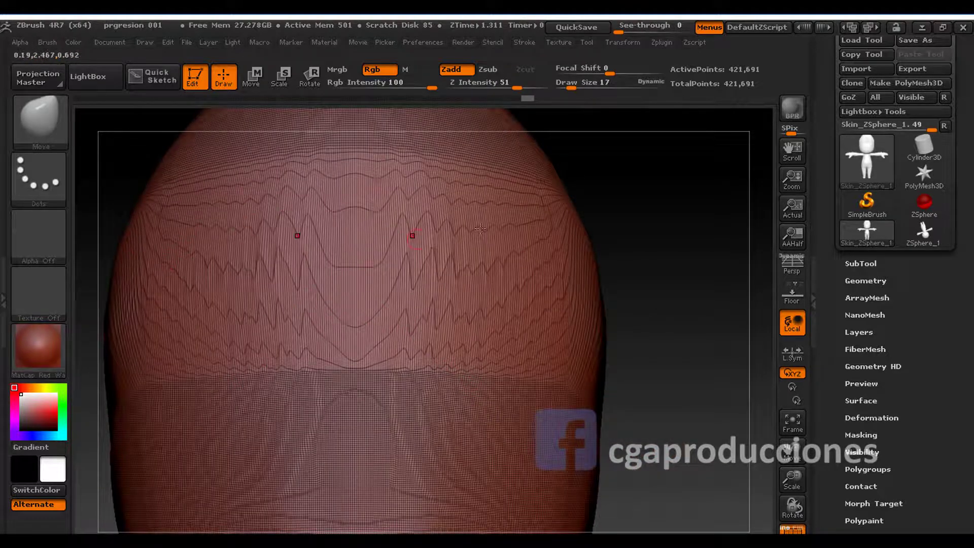
- Re-DynaMesh the head to 470,530 points and hide the wireframe
key(ctrl)
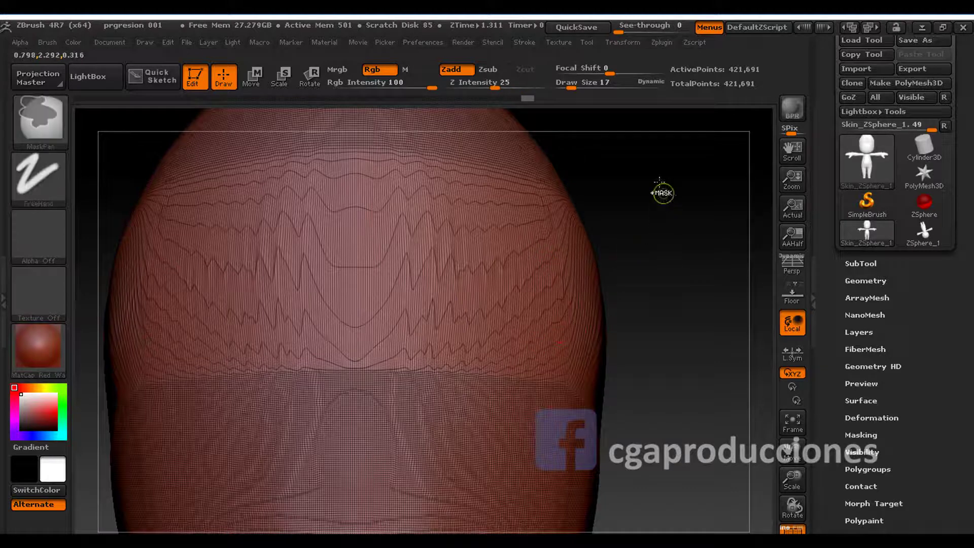
ctrl+drag(694, 220, 741, 278)
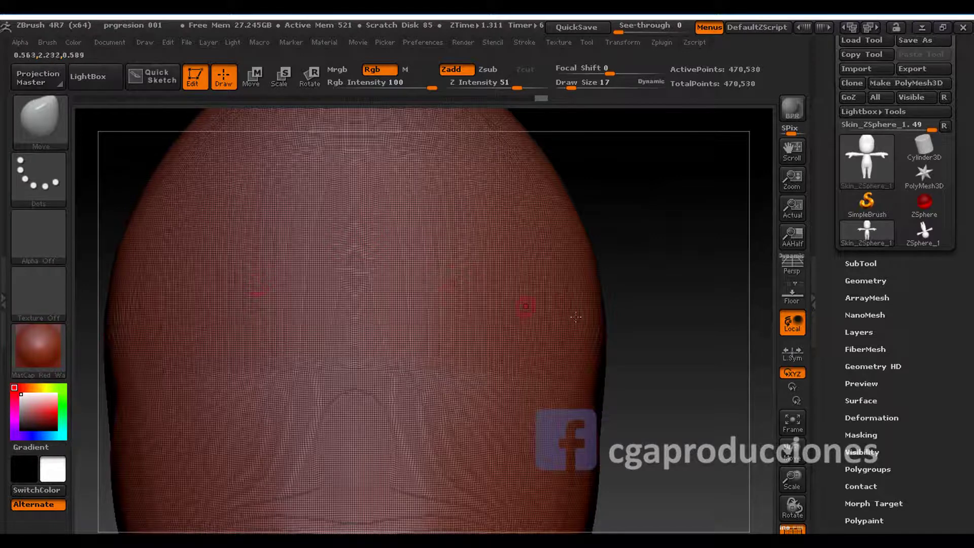
key(f)
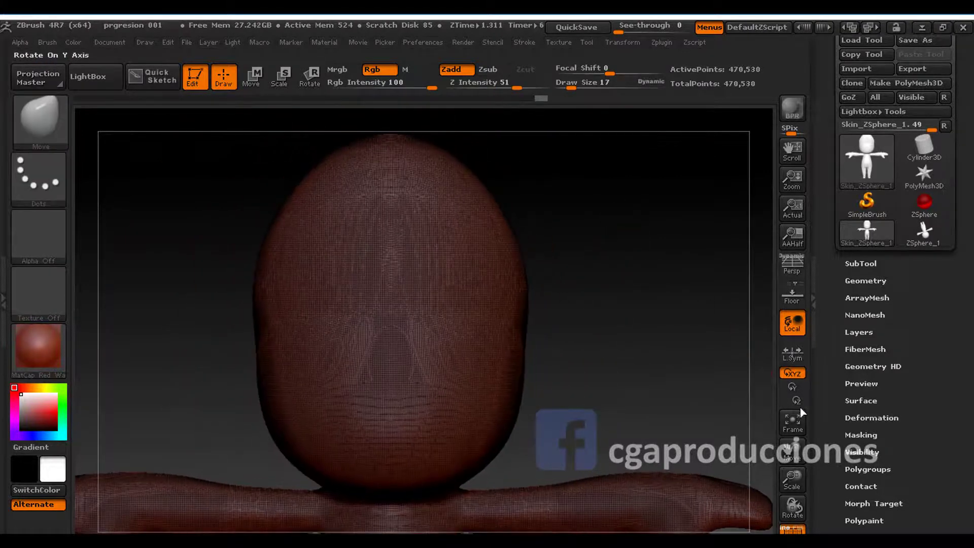
key(shift+f)
mouse_move(605, 413)
mouse_down()
mouse_move(634, 289)
mouse_move(587, 304)
mouse_move(677, 304)
mouse_move(406, 322)
mouse_up()
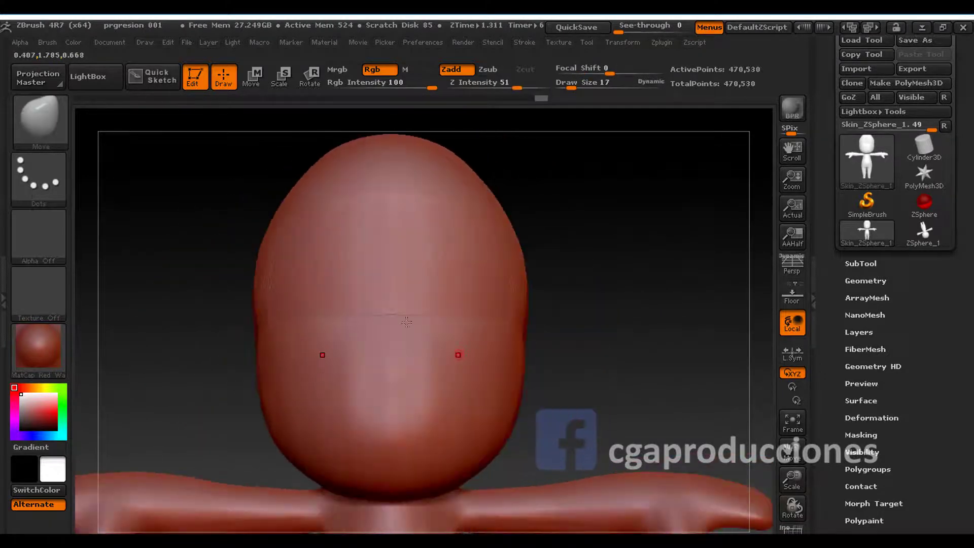
- Select the ClayBuildup brush with a smaller draw size and Z Intensity 4
key(b)
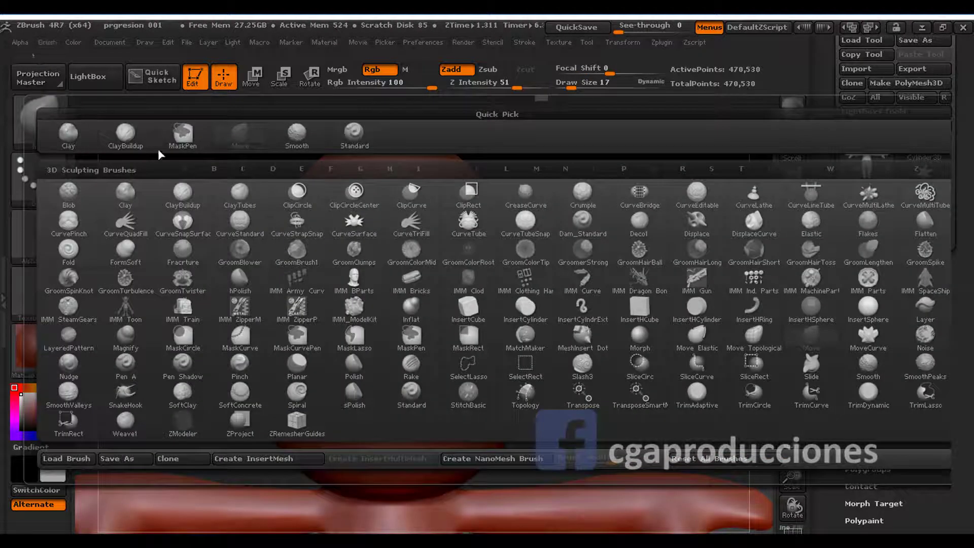
click(91, 150)
key(space)
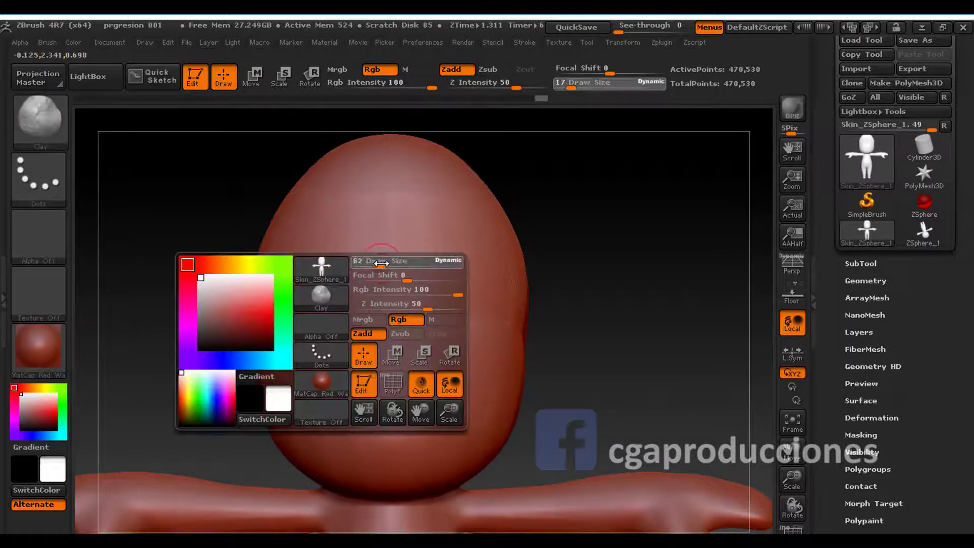
drag(389, 264, 445, 269)
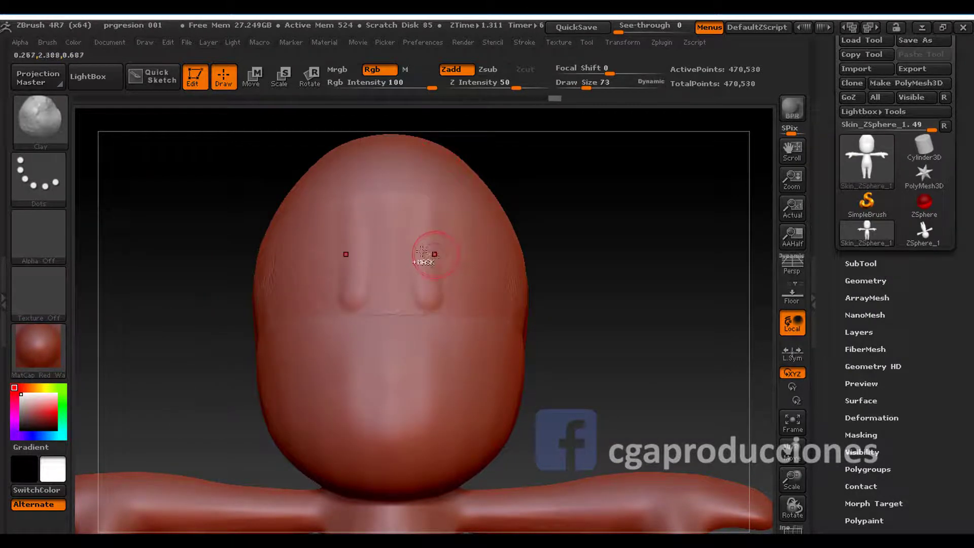
key(b)
key(c)
key(b)
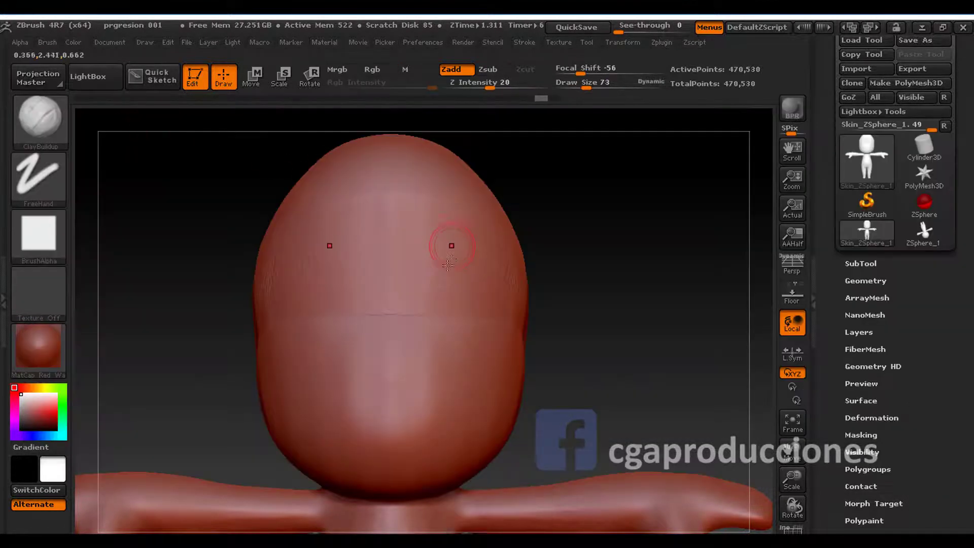
mouse_move(391, 252)
mouse_down()
mouse_move(431, 262)
mouse_move(418, 280)
mouse_up()
key(ctrl+z)
key(space)
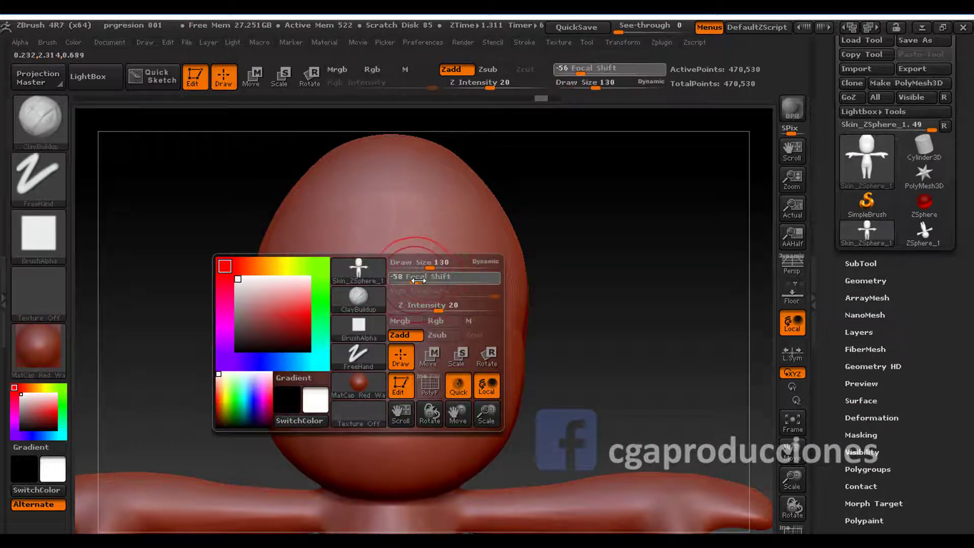
text(4)
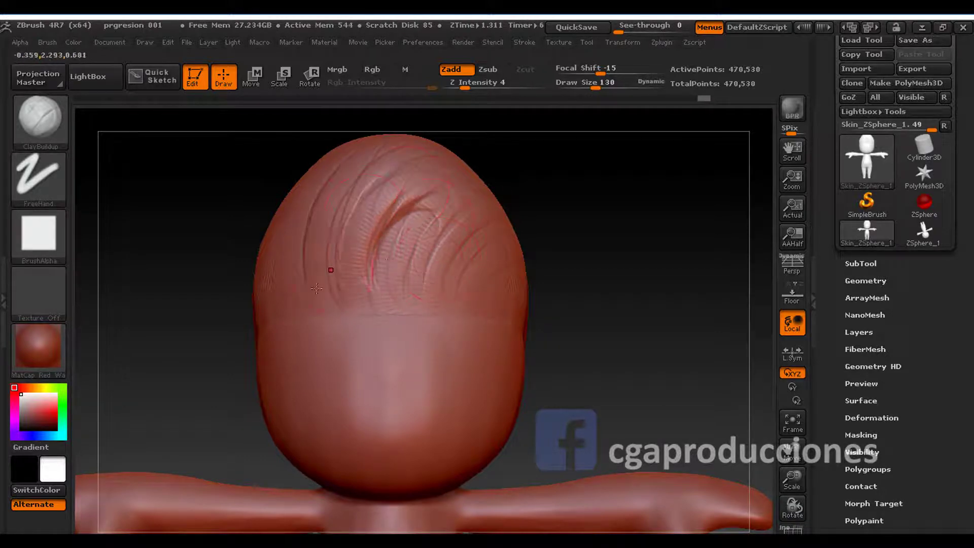
- Sculpt raised hair strands and diagonal creases across the top and left side of the head
drag(317, 288, 308, 169)
mouse_move(325, 208)
mouse_down()
mouse_move(456, 301)
mouse_move(501, 373)
mouse_up()
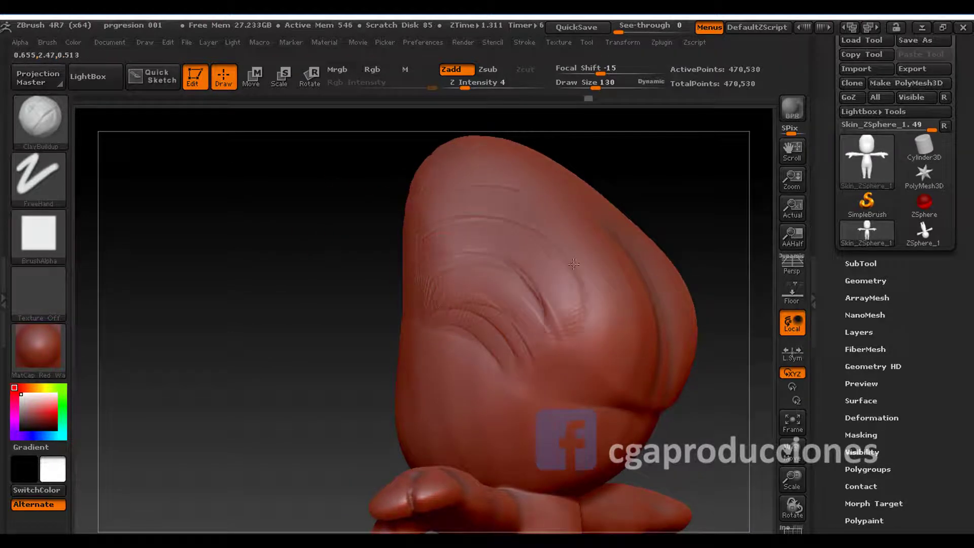
mouse_move(539, 306)
mouse_down()
mouse_move(420, 308)
mouse_move(544, 250)
mouse_move(633, 302)
mouse_up()
drag(495, 325, 614, 300)
drag(512, 376, 605, 315)
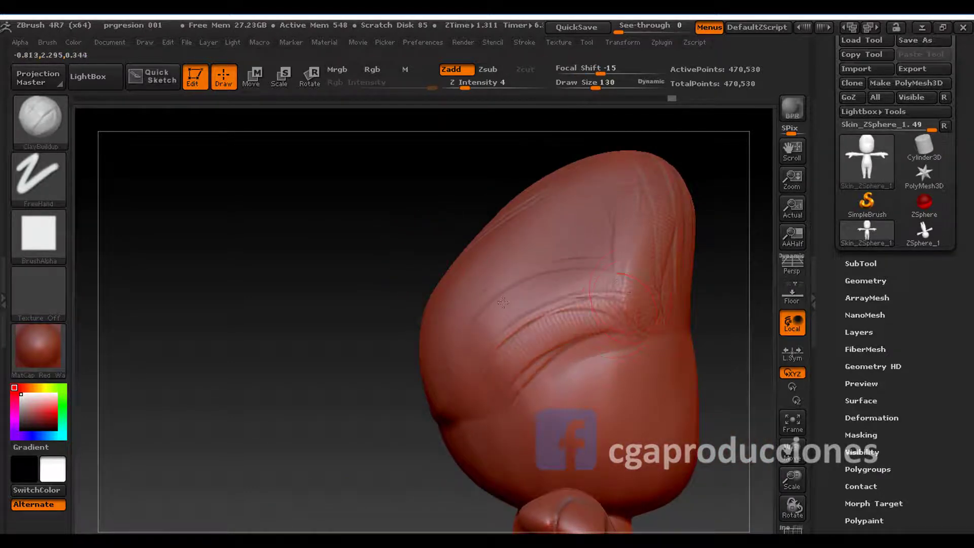
drag(503, 299, 607, 264)
drag(546, 253, 605, 168)
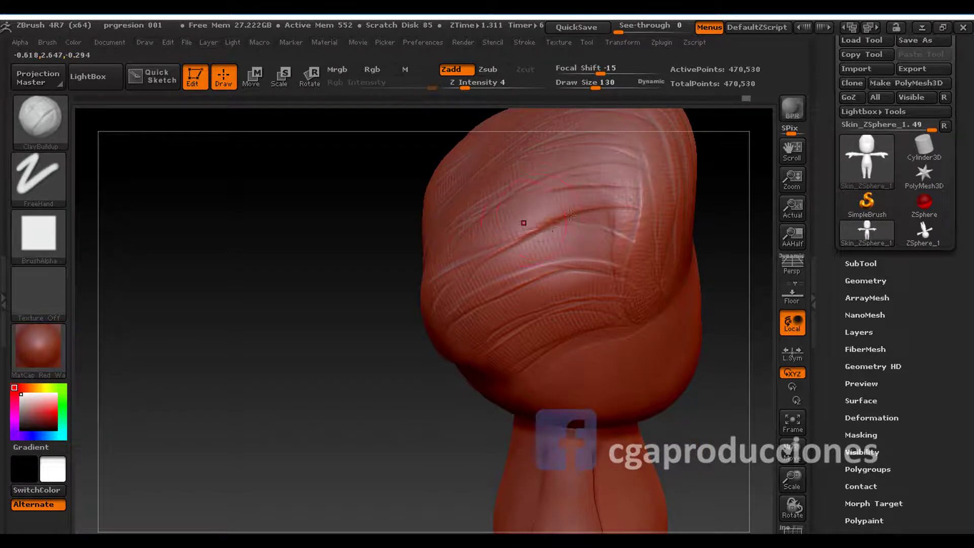
drag(571, 214, 466, 254)
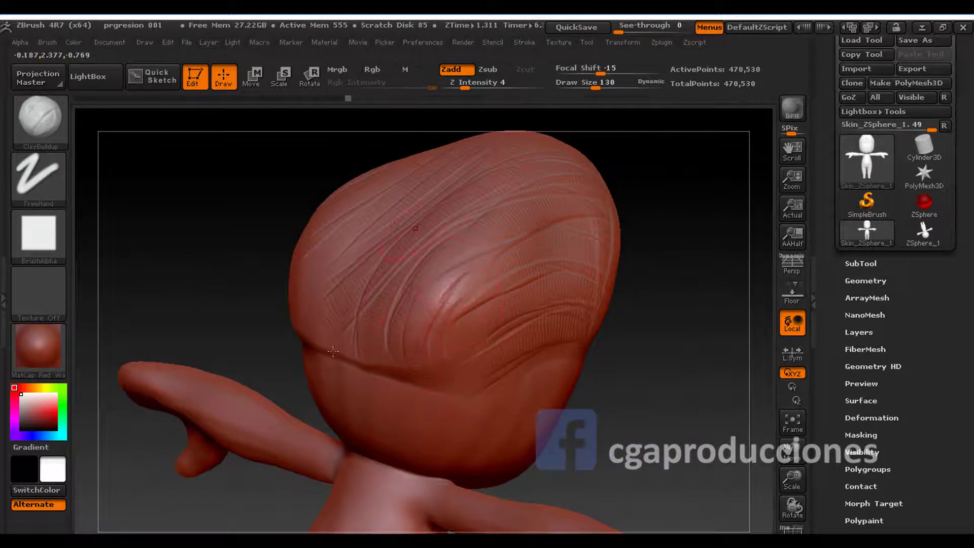
drag(333, 351, 350, 223)
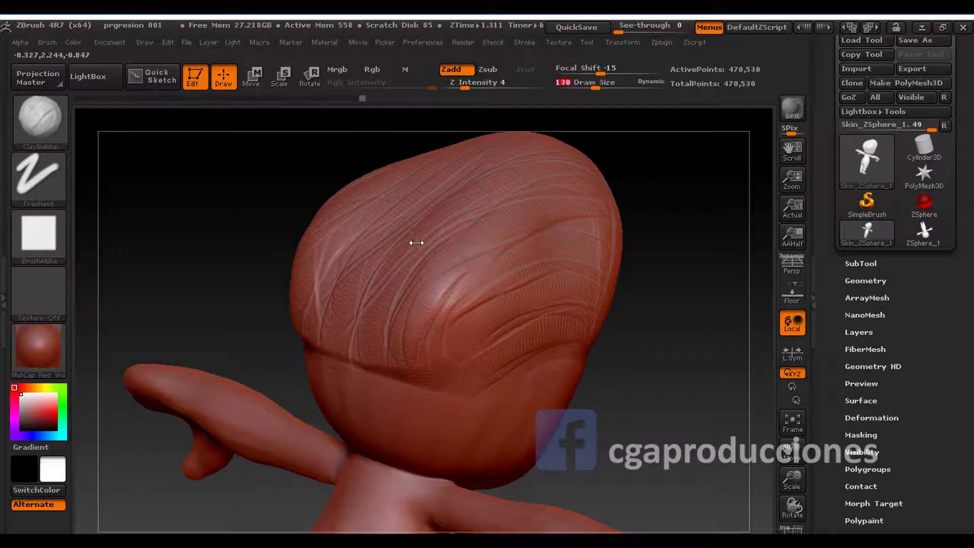
mouse_move(413, 239)
mouse_down()
mouse_move(413, 213)
mouse_move(360, 200)
mouse_up()
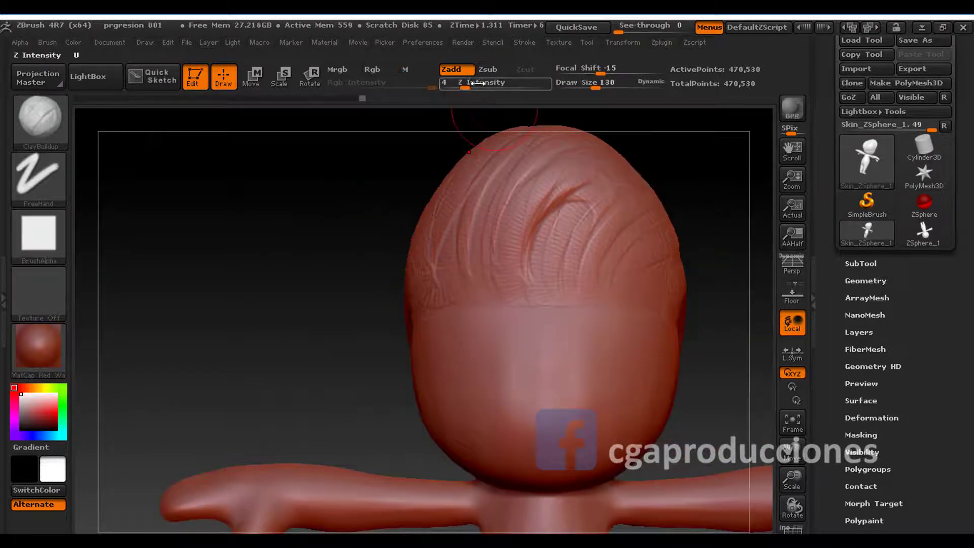
- Raise Z Intensity to 18, add a curved hair strand at the front, and smooth it
drag(478, 82, 487, 83)
key(space)
drag(491, 118, 497, 123)
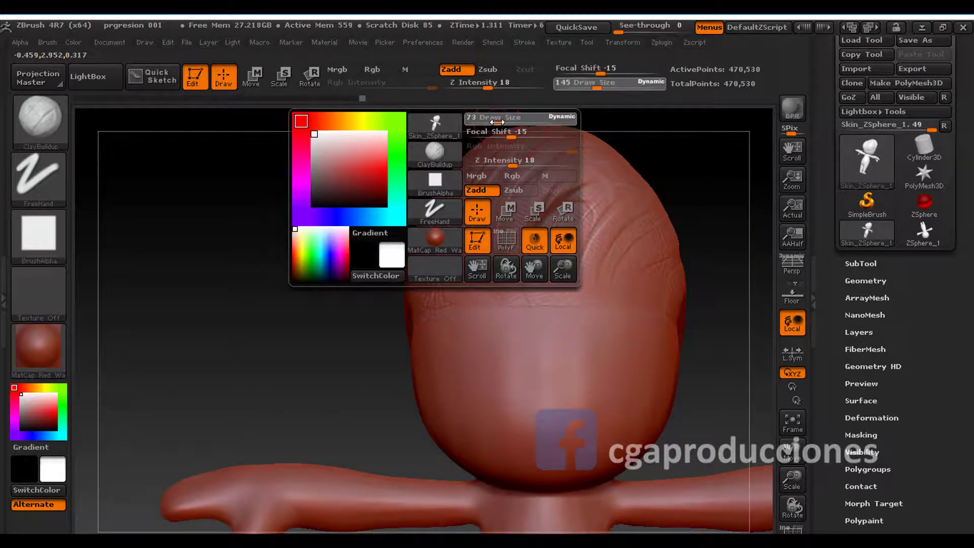
mouse_move(528, 286)
mouse_down()
mouse_move(609, 170)
mouse_move(533, 276)
mouse_move(588, 180)
mouse_up()
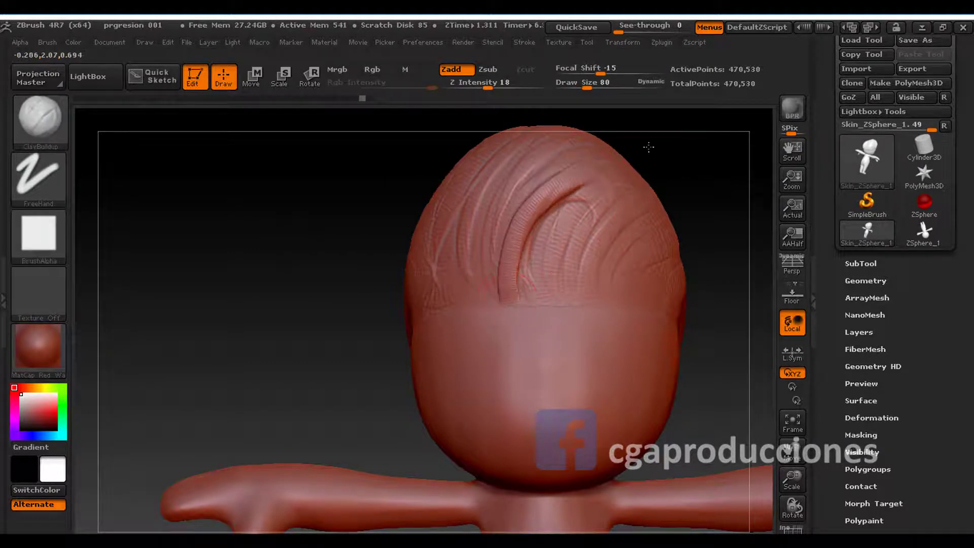
mouse_move(528, 273)
shift+mouse_down()
mouse_move(529, 242)
mouse_move(532, 272)
mouse_move(540, 265)
mouse_move(528, 292)
shift+mouse_up()
- Smooth the hair strand further and zoom in close on the face
alt+drag(527, 292, 502, 211)
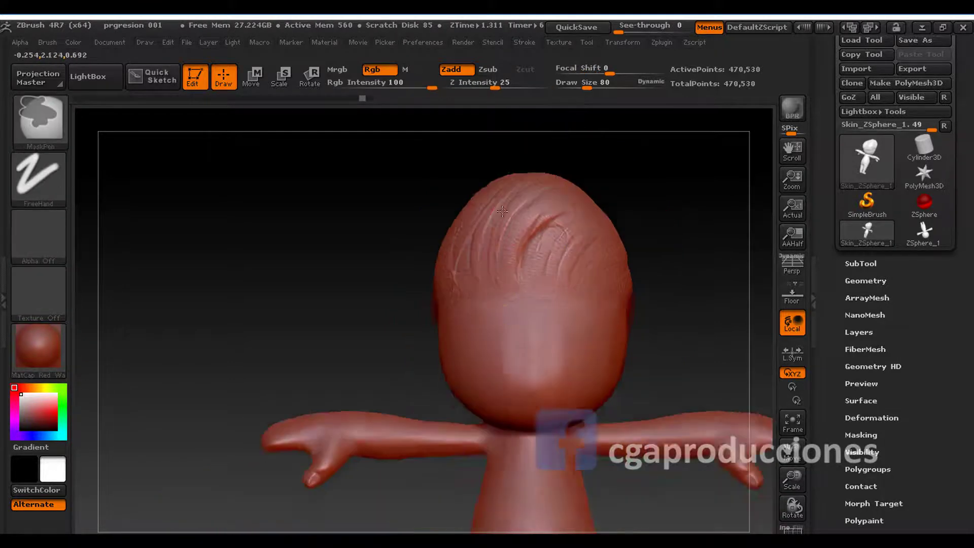
mouse_move(634, 203)
mouse_down()
mouse_move(510, 206)
mouse_move(417, 257)
mouse_move(413, 122)
mouse_move(434, 352)
mouse_move(430, 325)
mouse_move(448, 310)
mouse_move(429, 374)
mouse_move(453, 290)
mouse_up()
key(space)
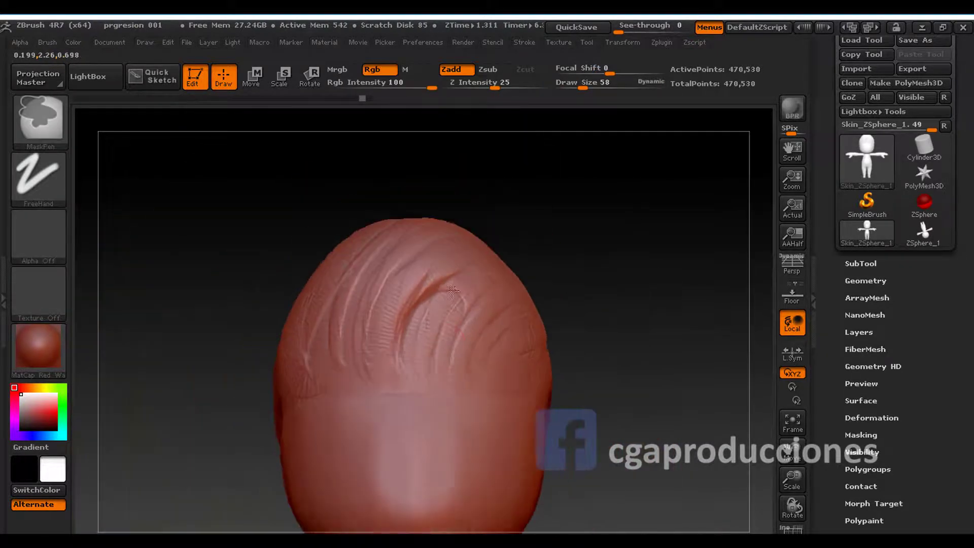
mouse_move(446, 342)
alt+mouse_down()
mouse_move(446, 385)
mouse_move(446, 196)
mouse_move(432, 372)
mouse_move(434, 337)
mouse_move(420, 335)
alt+mouse_up()
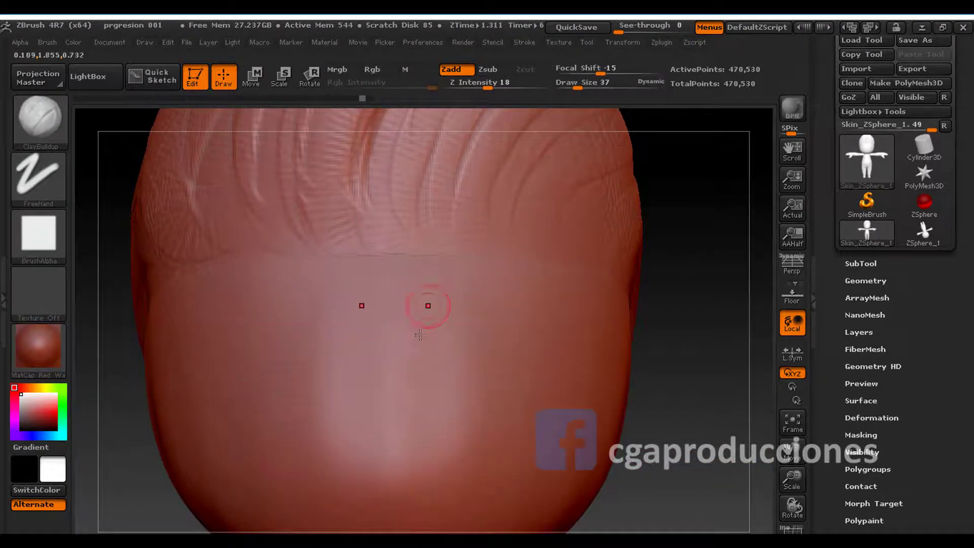
- Mask two large oval eye areas and invert the mask so only the eyes stay free
key(ctrl)
mouse_move(441, 331)
ctrl+mouse_down()
mouse_move(523, 320)
mouse_move(528, 356)
mouse_move(462, 342)
ctrl+mouse_up()
key(ctrl+z)
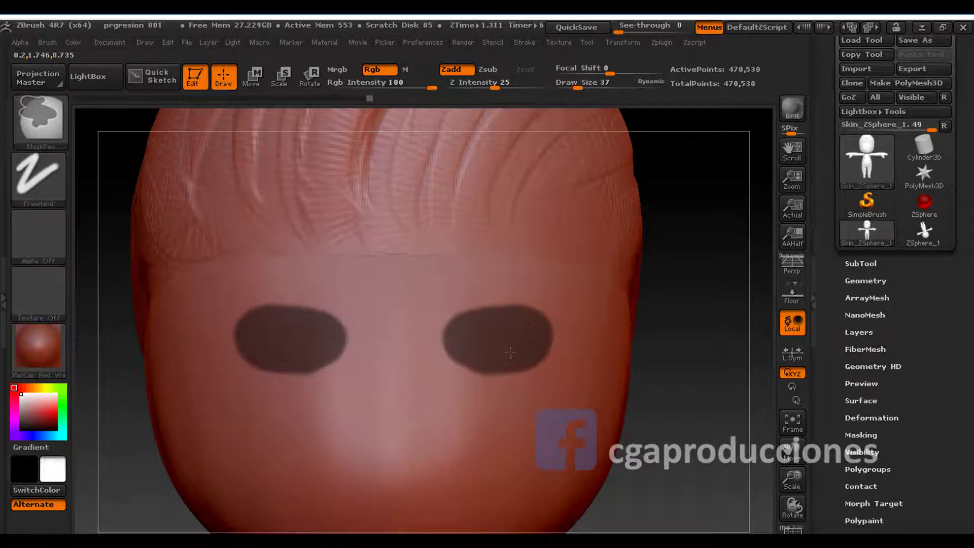
mouse_move(467, 340)
ctrl+mouse_down()
mouse_move(502, 304)
mouse_move(536, 339)
ctrl+mouse_up()
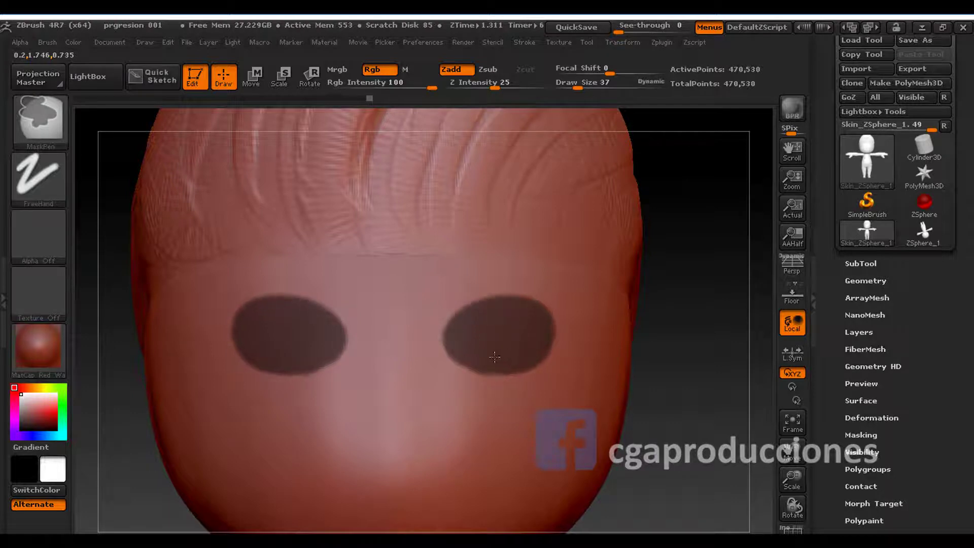
ctrl+click(113, 306)
- Switch to the Clay brush and sculpt the two unmasked eye openings even
key(b)
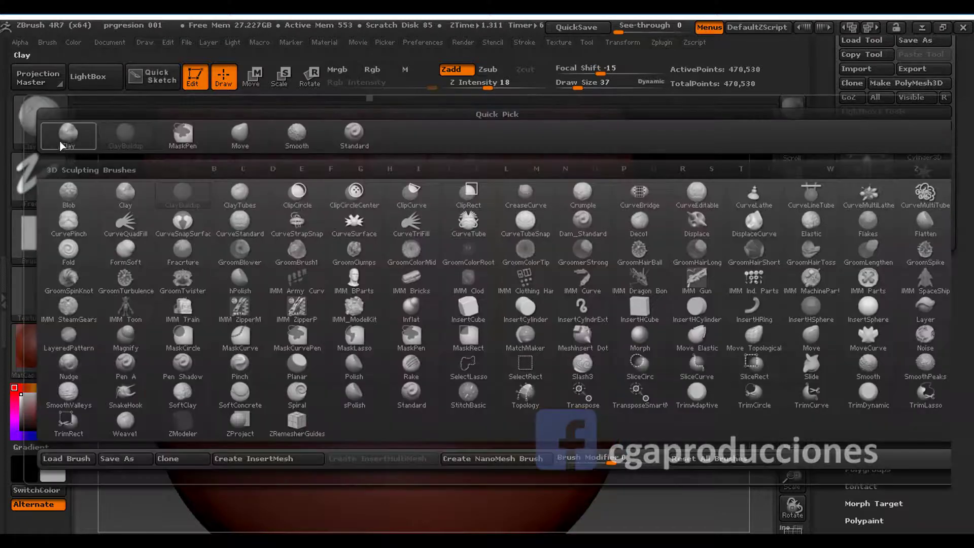
click(60, 140)
key(space)
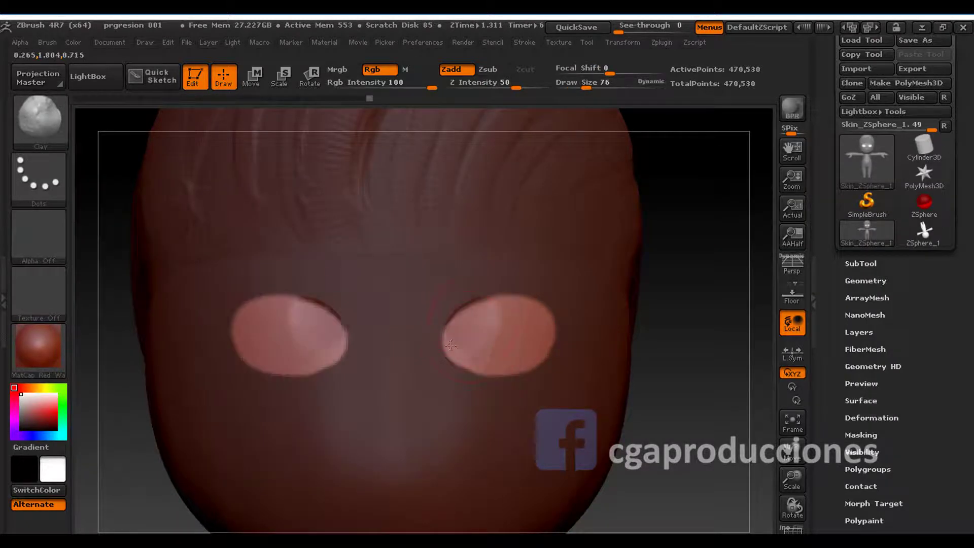
drag(451, 345, 537, 340)
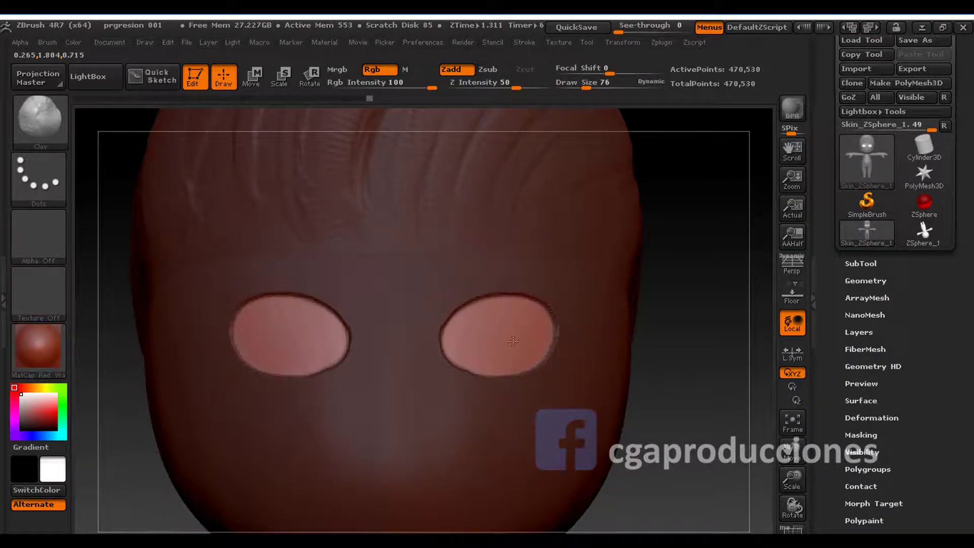
mouse_move(117, 325)
mouse_down()
mouse_move(366, 326)
mouse_move(397, 365)
mouse_move(380, 351)
mouse_move(424, 326)
mouse_move(449, 338)
mouse_up()
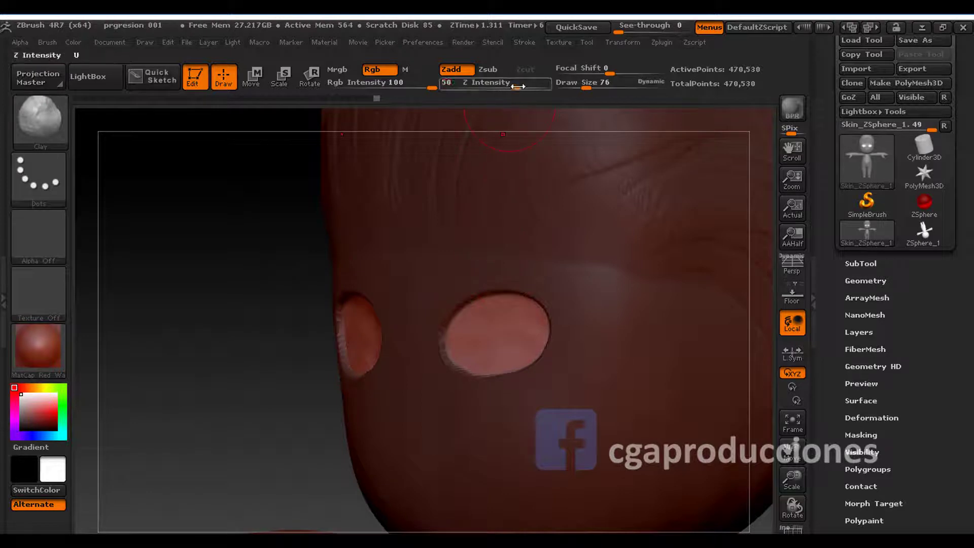
- Raise Z Intensity to 76 and deepen and reshape both eye sockets
drag(518, 86, 533, 86)
drag(474, 337, 522, 308)
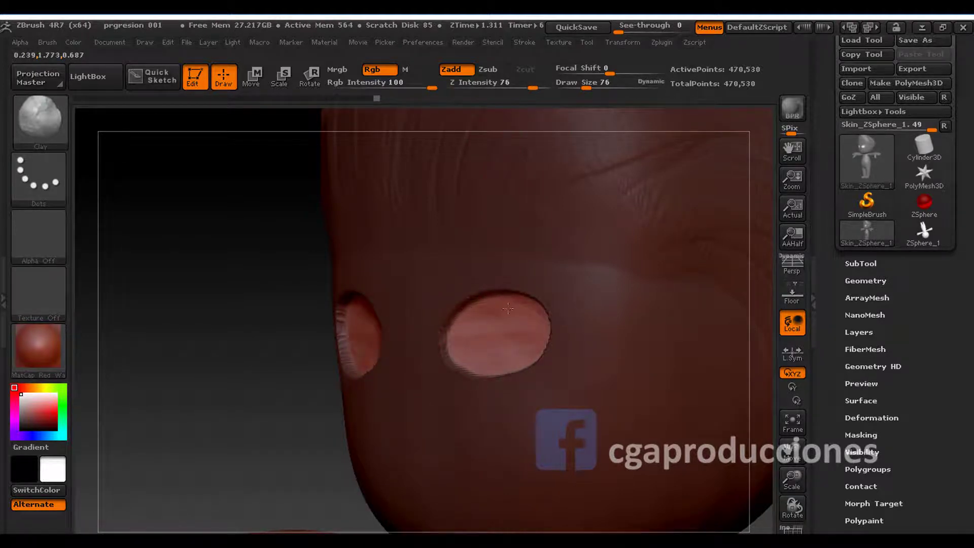
mouse_move(473, 318)
mouse_down()
mouse_move(527, 315)
mouse_move(477, 350)
mouse_move(527, 330)
mouse_move(527, 317)
mouse_up()
drag(492, 371, 464, 361)
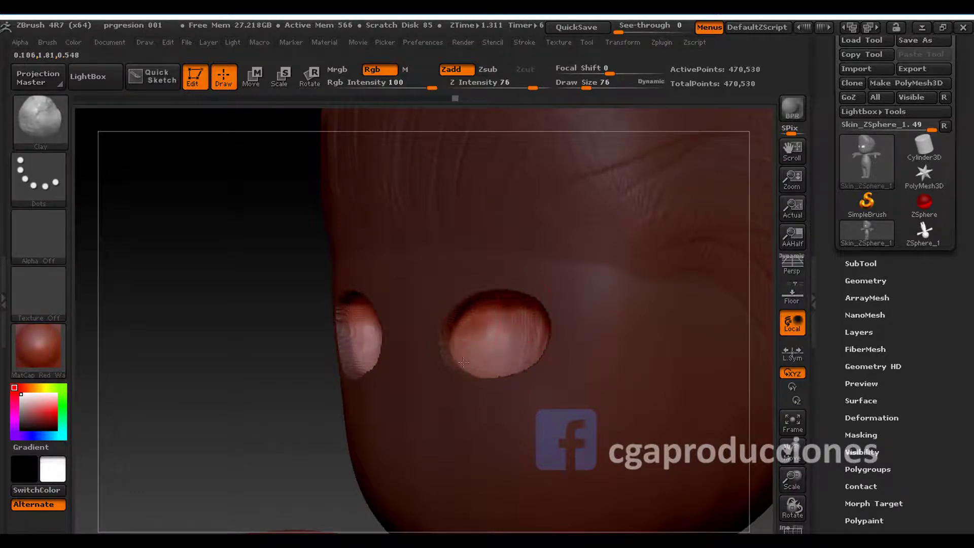
mouse_move(551, 298)
mouse_down()
mouse_move(507, 325)
mouse_move(447, 335)
mouse_move(473, 337)
mouse_move(528, 309)
mouse_up()
alt+drag(659, 203, 634, 279)
- Clear the mask, then mask off the mouth corners so only the lips are free
ctrl+click(640, 309)
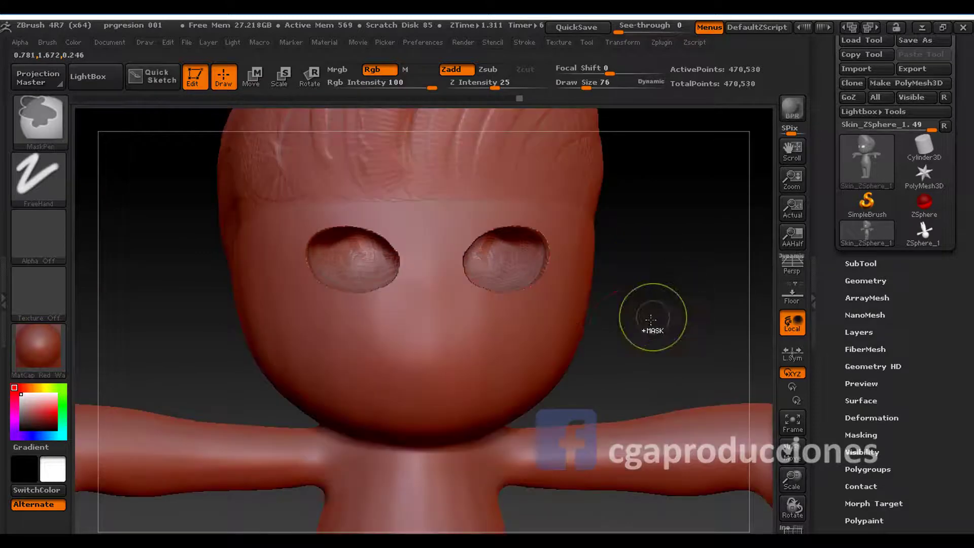
key(space)
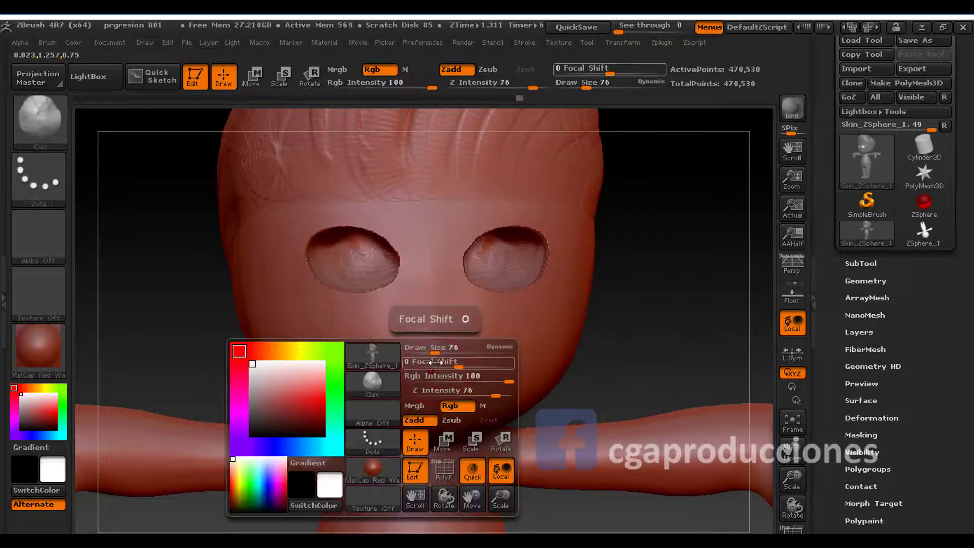
key(space)
mouse_move(445, 350)
mouse_down()
mouse_move(431, 293)
mouse_move(420, 383)
mouse_move(430, 369)
mouse_move(345, 373)
mouse_move(327, 388)
mouse_move(378, 377)
mouse_move(390, 400)
mouse_up()
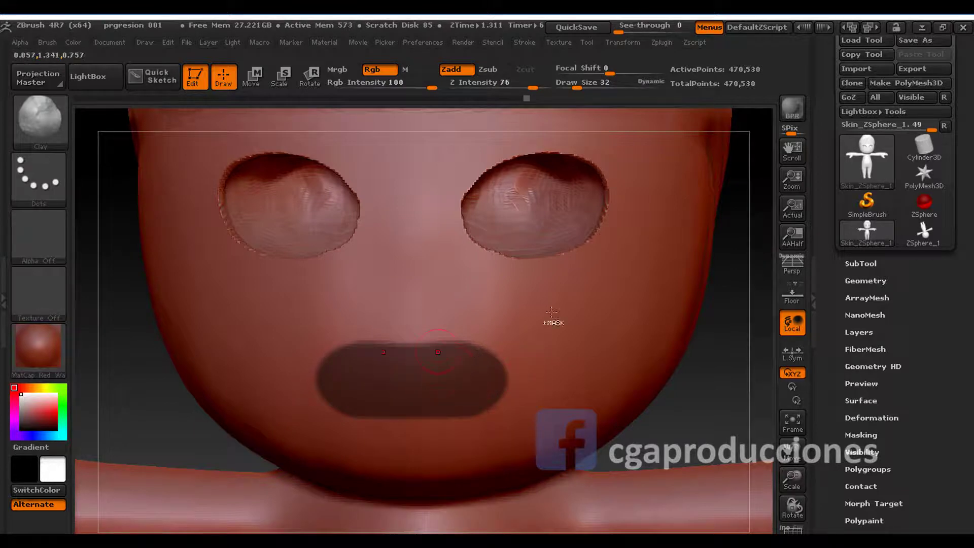
key(ctrl+i)
right_click(410, 356)
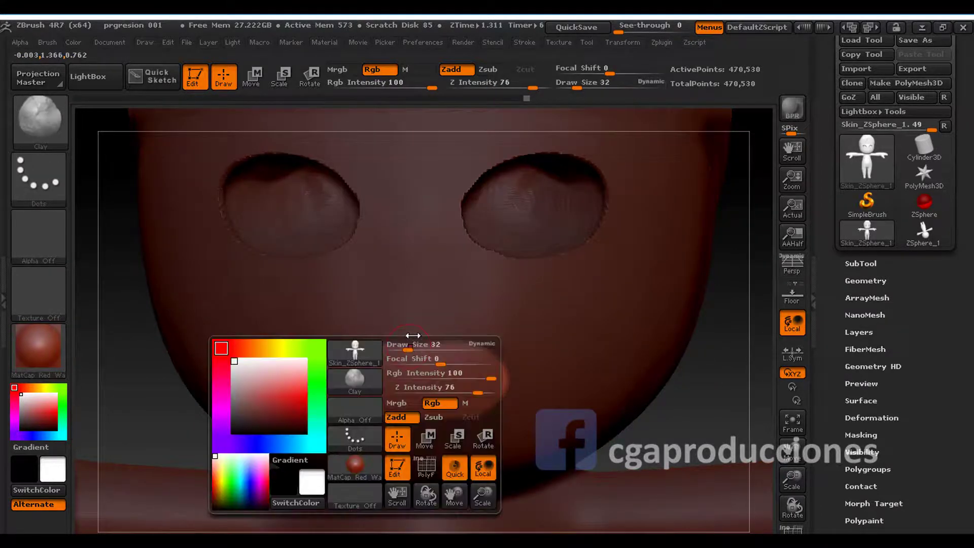
mouse_move(416, 343)
mouse_down()
mouse_move(447, 343)
mouse_move(462, 411)
mouse_up()
mouse_move(365, 350)
ctrl+mouse_down()
mouse_move(347, 392)
mouse_move(352, 369)
mouse_move(422, 355)
mouse_move(366, 396)
mouse_move(477, 401)
ctrl+mouse_up()
- Push out the lower lip, dip the upper lip, and build up the lips from the front
mouse_move(330, 391)
mouse_down()
mouse_move(487, 395)
mouse_move(408, 357)
mouse_move(446, 380)
mouse_move(421, 386)
mouse_up()
mouse_move(447, 355)
mouse_down()
mouse_move(400, 386)
mouse_move(480, 361)
mouse_move(421, 365)
mouse_move(428, 406)
mouse_up()
mouse_move(390, 351)
mouse_down()
mouse_move(472, 366)
mouse_move(350, 385)
mouse_up()
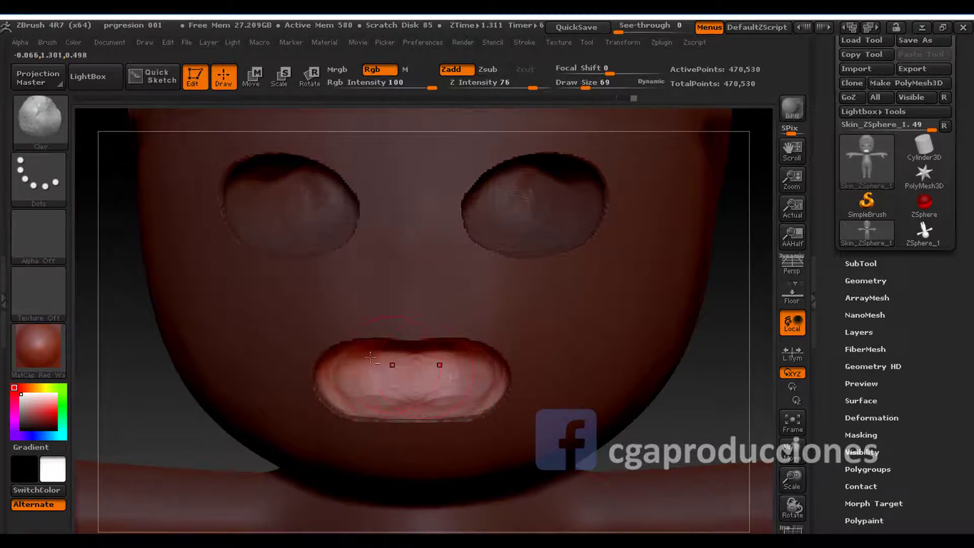
drag(457, 350, 395, 385)
mouse_move(498, 375)
mouse_down()
mouse_move(343, 415)
mouse_move(472, 401)
mouse_up()
drag(355, 355, 464, 355)
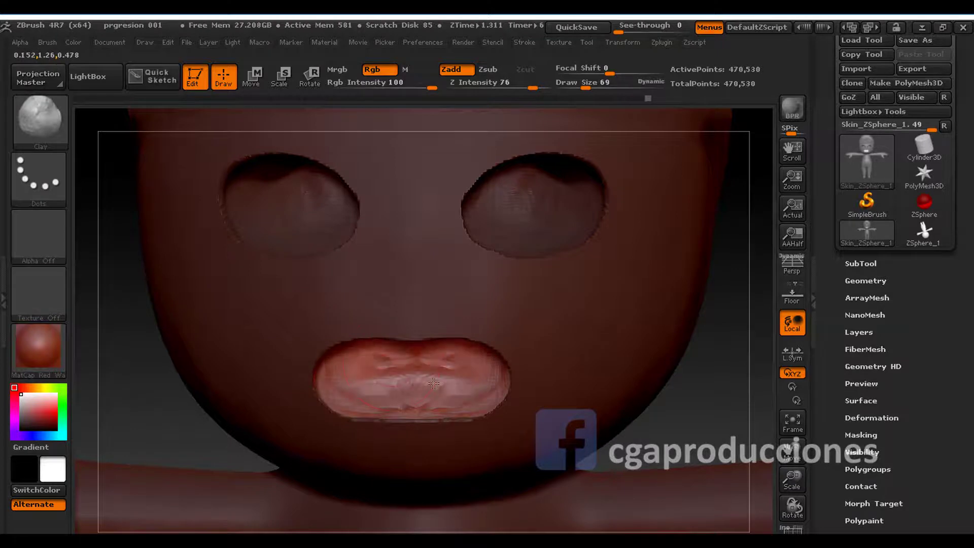
mouse_move(203, 477)
mouse_down()
mouse_move(360, 352)
mouse_move(432, 386)
mouse_up()
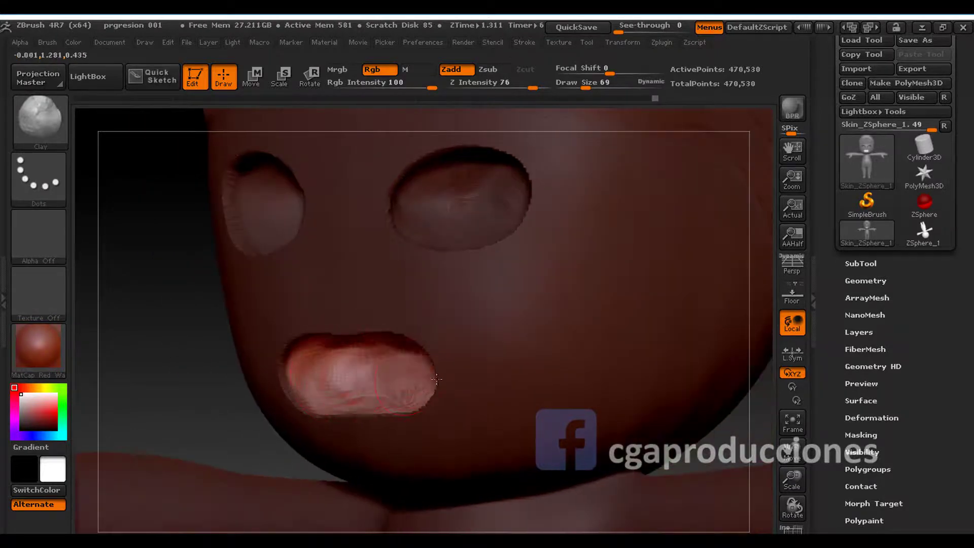
mouse_move(376, 350)
mouse_down()
mouse_move(436, 381)
mouse_move(345, 348)
mouse_up()
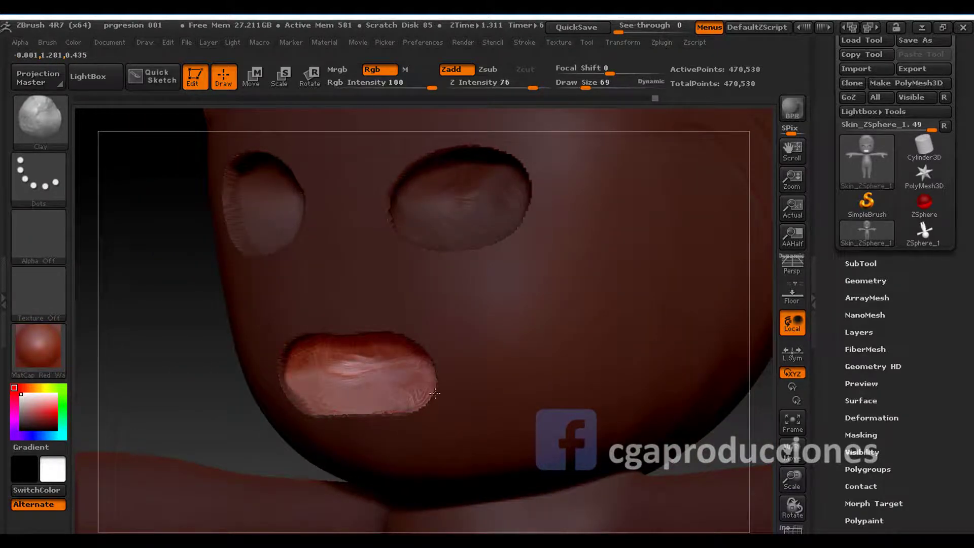
- Sculpt the lips from a side view, then return to the front view
drag(178, 305, 264, 315)
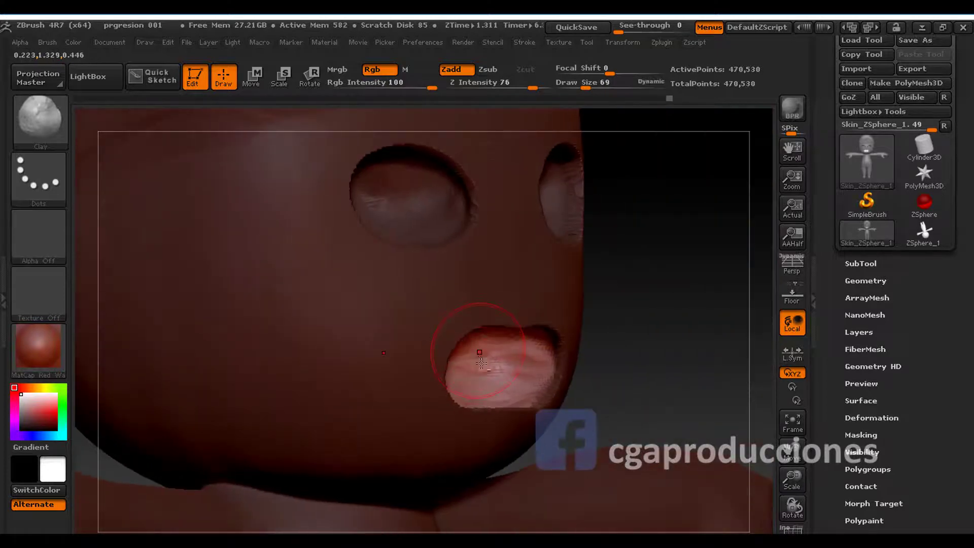
mouse_move(475, 350)
mouse_down()
mouse_move(508, 386)
mouse_move(481, 364)
mouse_move(500, 365)
mouse_move(437, 357)
mouse_up()
shift+drag(703, 316, 634, 305)
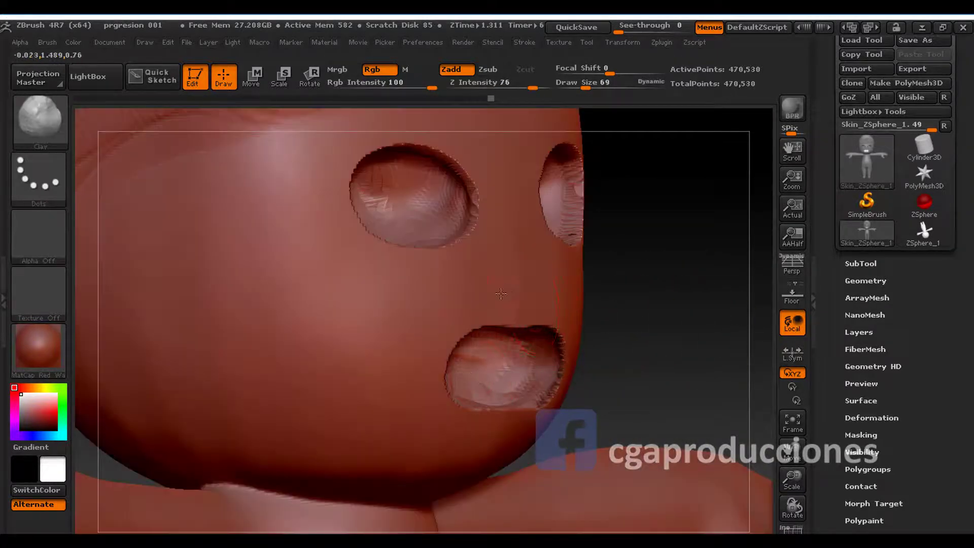
key(space)
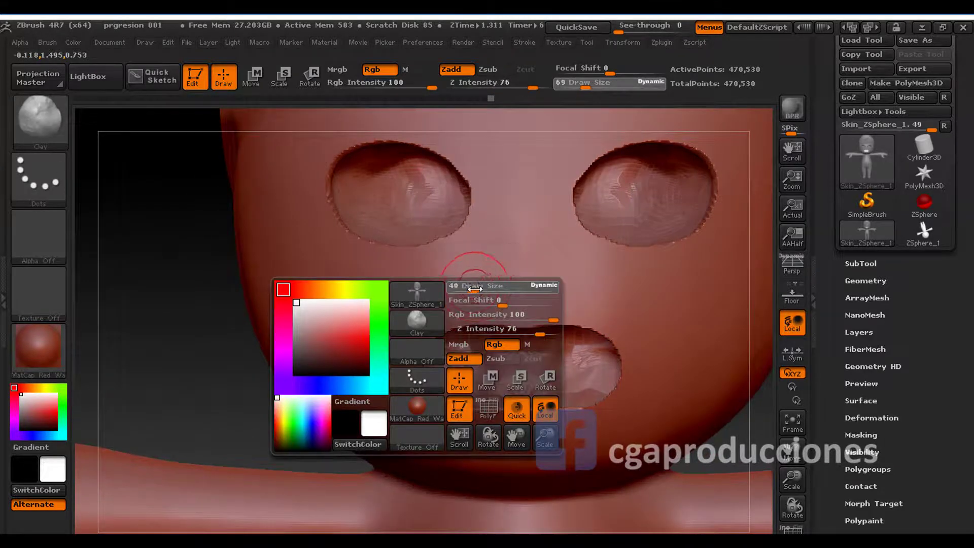
- At Z Intensity 21, smooth the upper lip and the insides and rims of both eye sockets
mouse_move(482, 88)
shift+mouse_down()
mouse_move(491, 88)
mouse_move(483, 87)
shift+mouse_up()
mouse_move(457, 326)
shift+mouse_down()
mouse_move(512, 330)
mouse_move(428, 389)
shift+mouse_up()
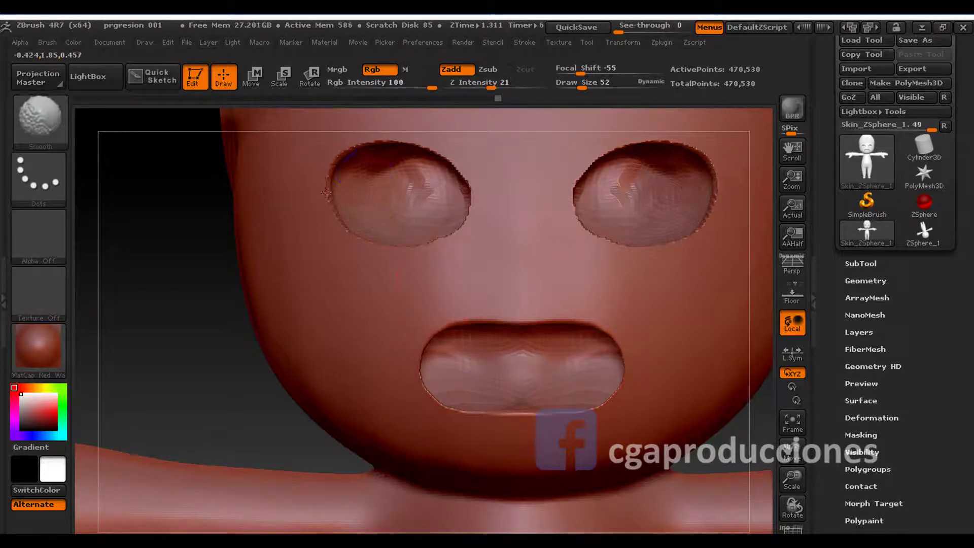
shift+drag(459, 189, 478, 163)
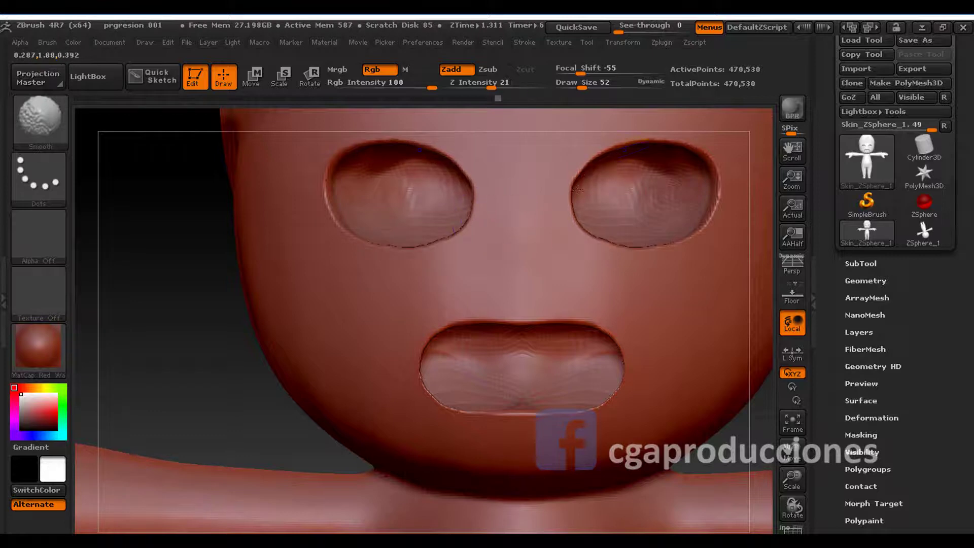
shift+drag(578, 190, 660, 172)
mouse_move(634, 213)
shift+mouse_down()
mouse_move(624, 183)
mouse_move(594, 199)
shift+mouse_up()
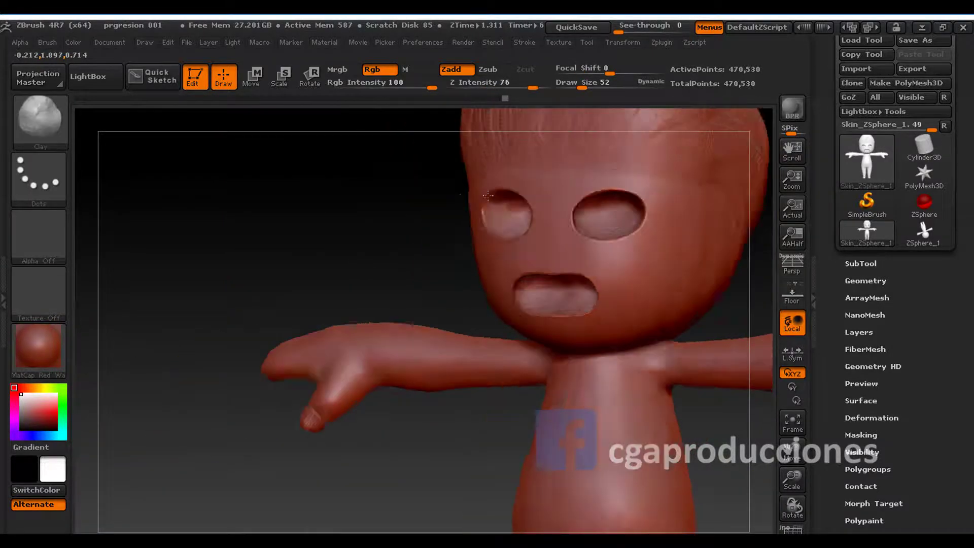
drag(713, 207, 461, 268)
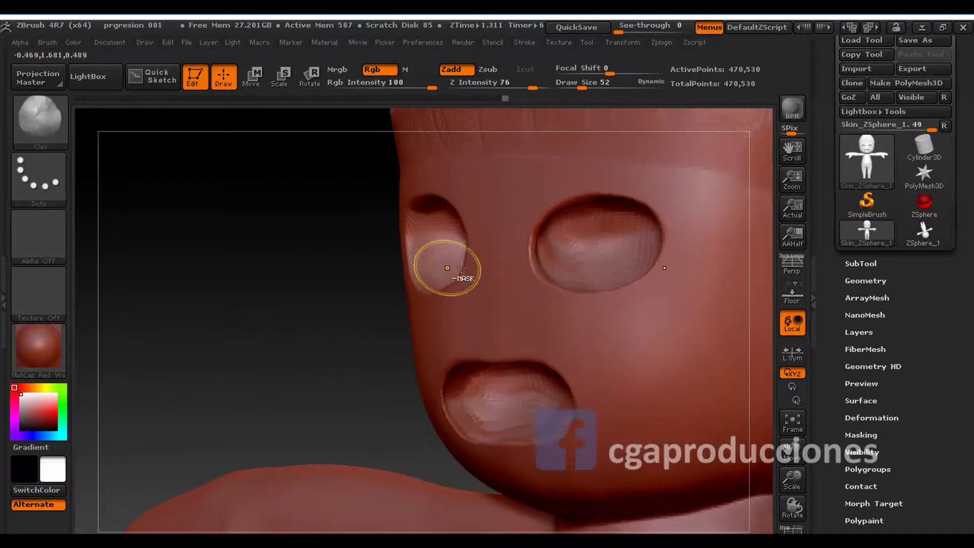
shift+drag(568, 264, 530, 245)
key(space)
- Switch to the Move brush with a draw size of 115
drag(589, 302, 607, 302)
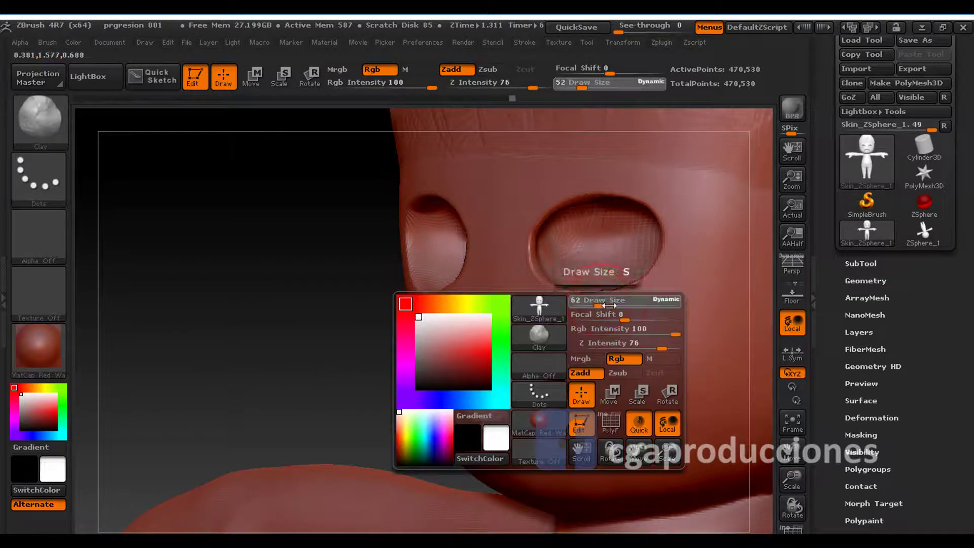
click(49, 142)
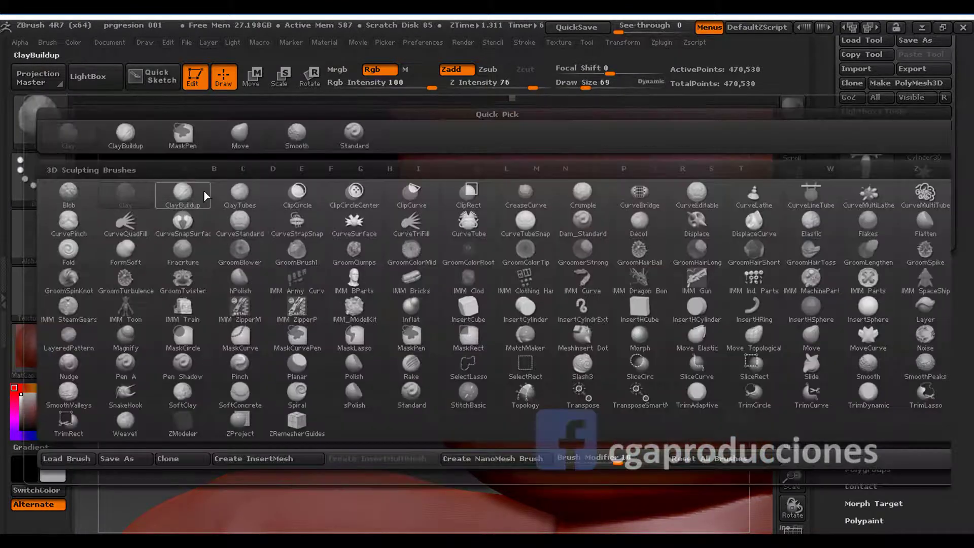
key(m)
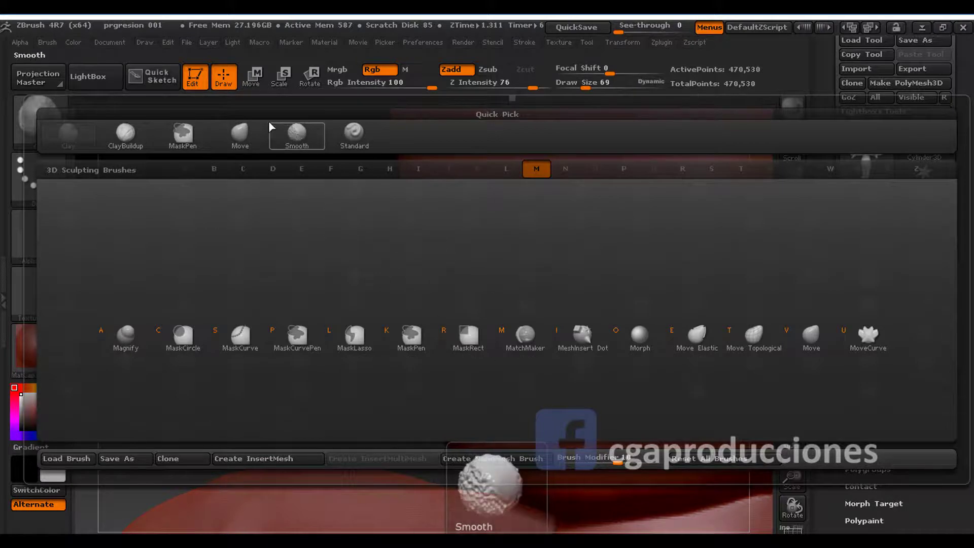
click(240, 133)
key(space)
drag(358, 239, 367, 238)
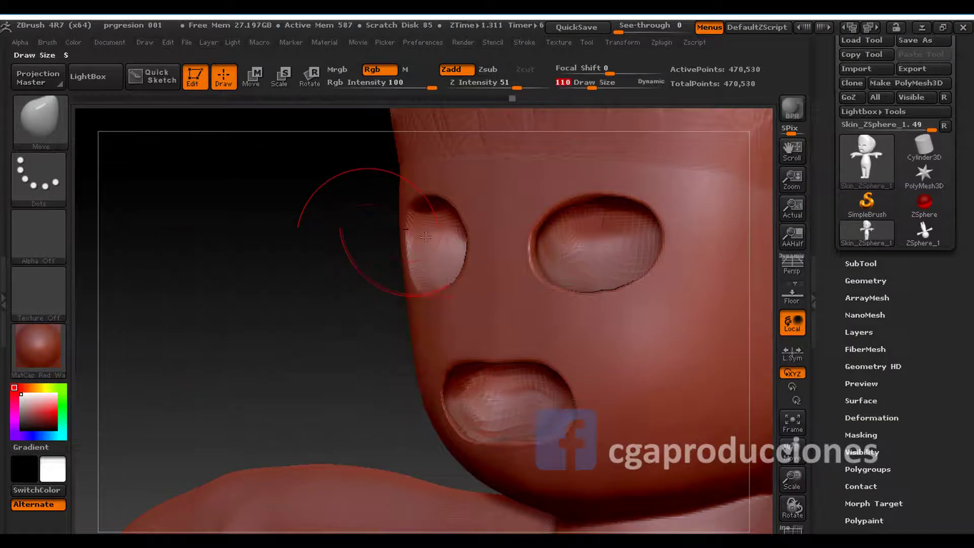
key(space)
drag(494, 230, 479, 231)
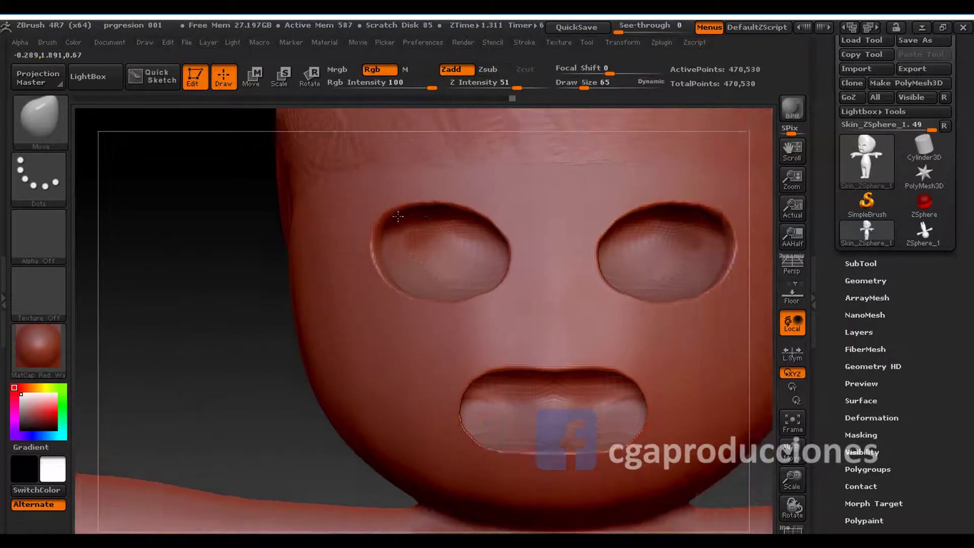
key(space)
drag(291, 229, 436, 317)
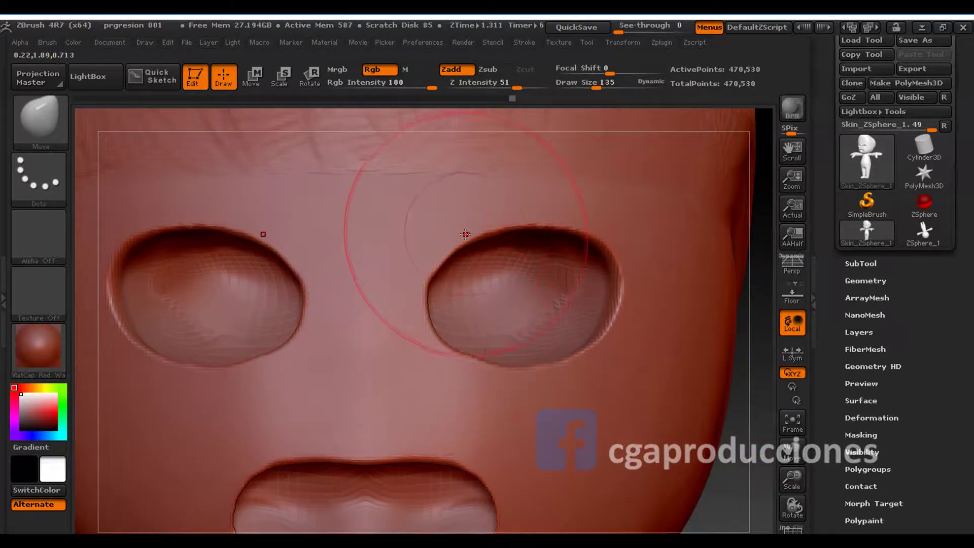
- Flatten the eye-socket rims and pull the mouth corners outward and down
drag(465, 234, 469, 254)
mouse_move(587, 228)
mouse_down()
mouse_move(603, 254)
mouse_move(586, 269)
mouse_up()
mouse_move(508, 361)
mouse_down()
mouse_move(503, 334)
mouse_move(526, 340)
mouse_move(507, 358)
mouse_move(488, 350)
mouse_up()
key(space)
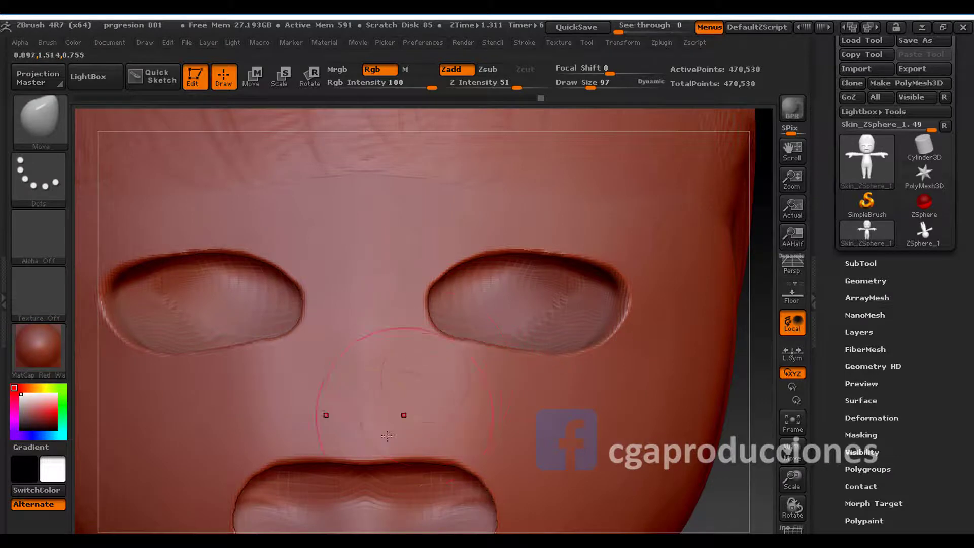
alt+drag(387, 436, 308, 299)
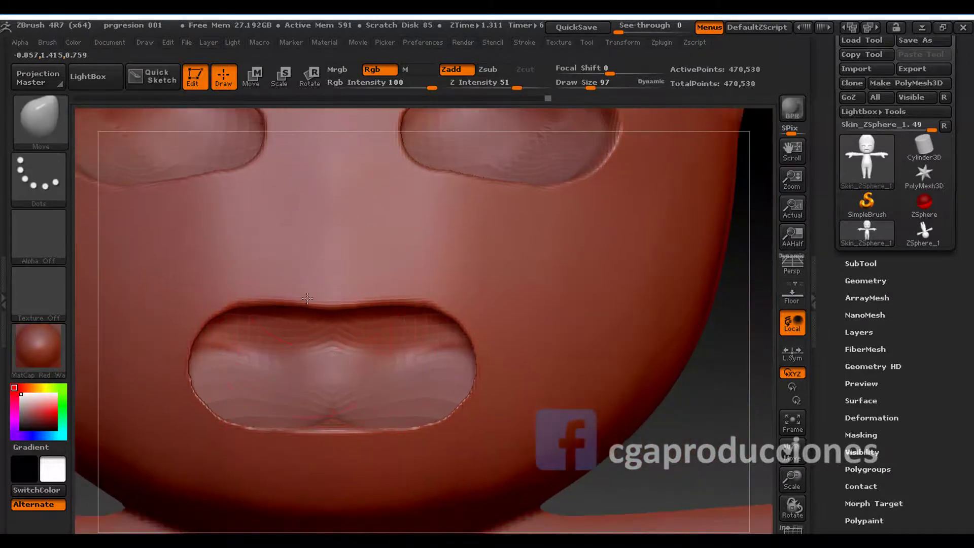
drag(395, 290, 496, 364)
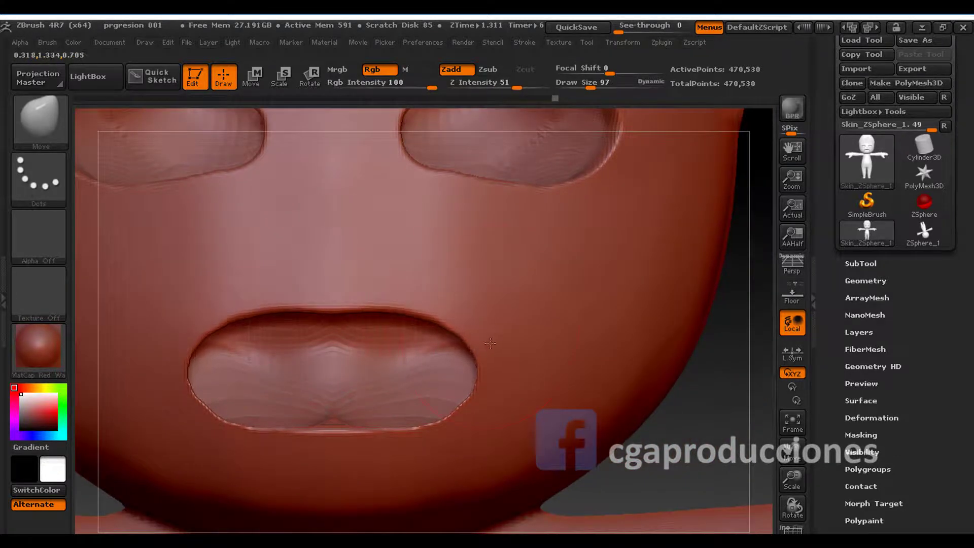
drag(330, 435, 331, 426)
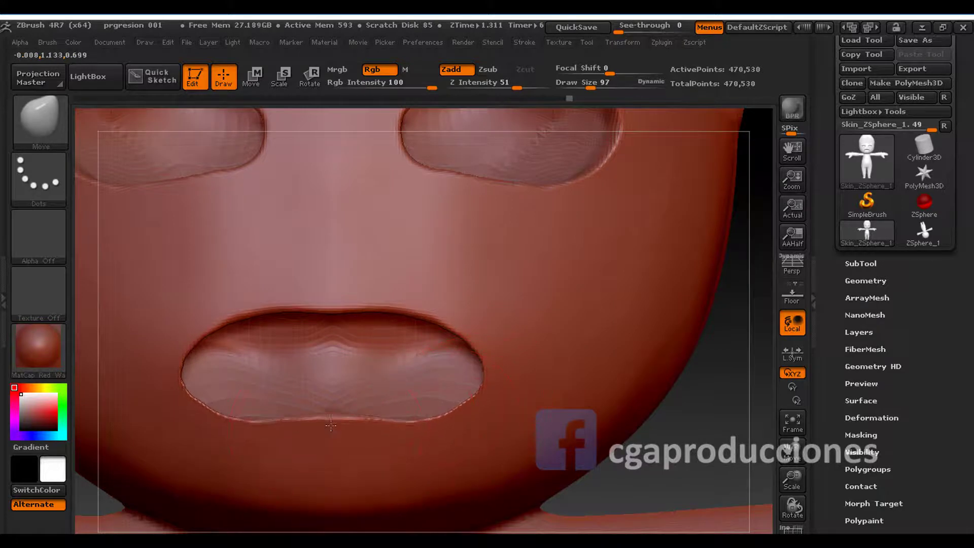
right_drag(319, 423, 357, 304)
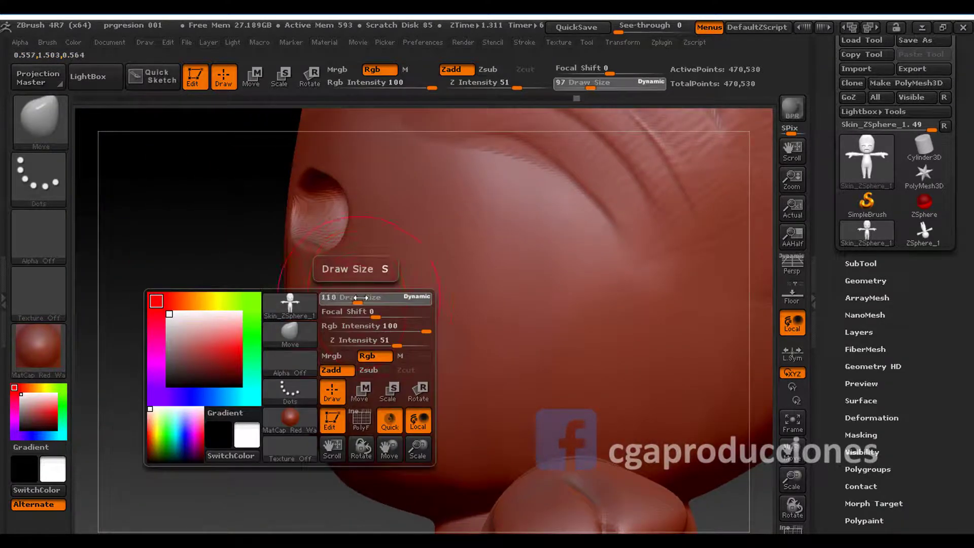
- Orbit around the head to inspect the eye sockets, resizing the Move brush to 106
drag(357, 303, 358, 298)
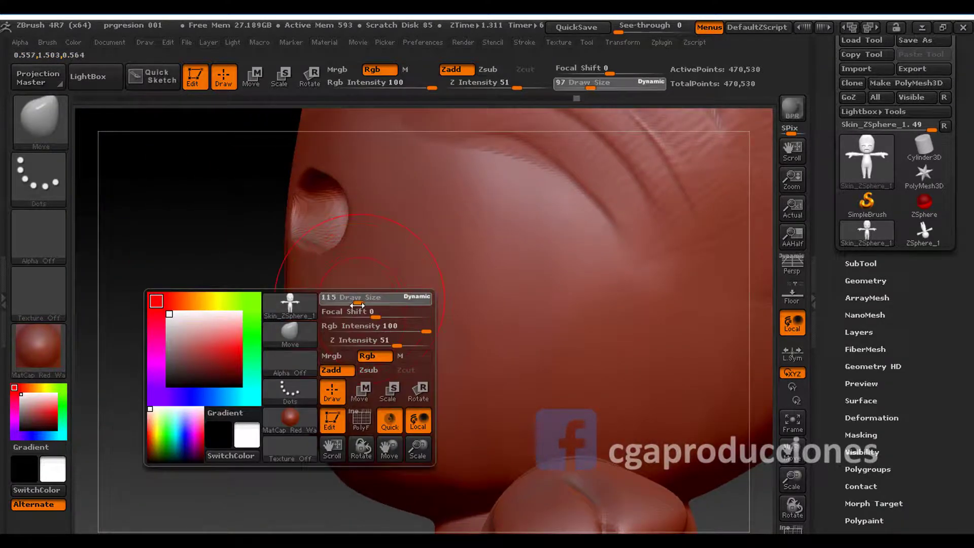
right_drag(304, 284, 276, 261)
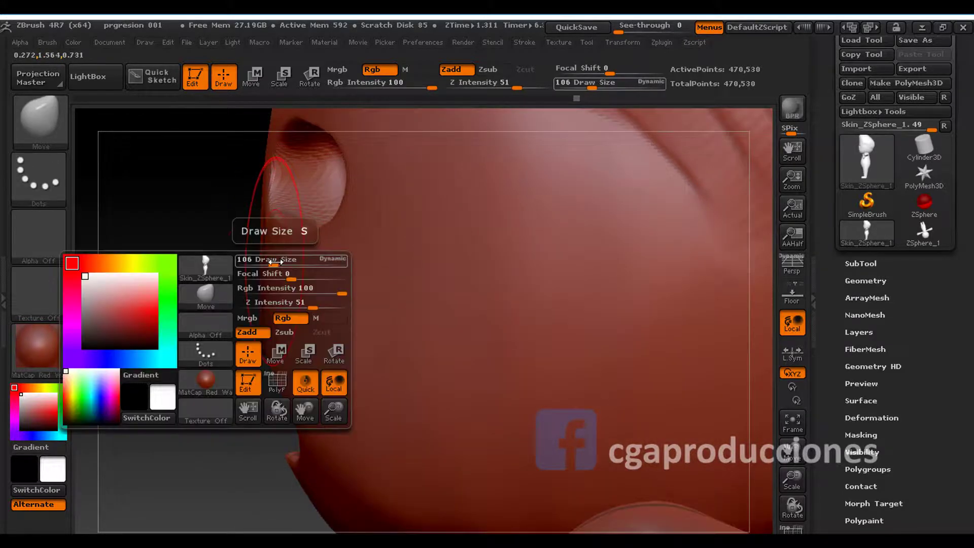
mouse_move(276, 262)
mouse_down()
mouse_move(260, 278)
mouse_move(225, 255)
mouse_up()
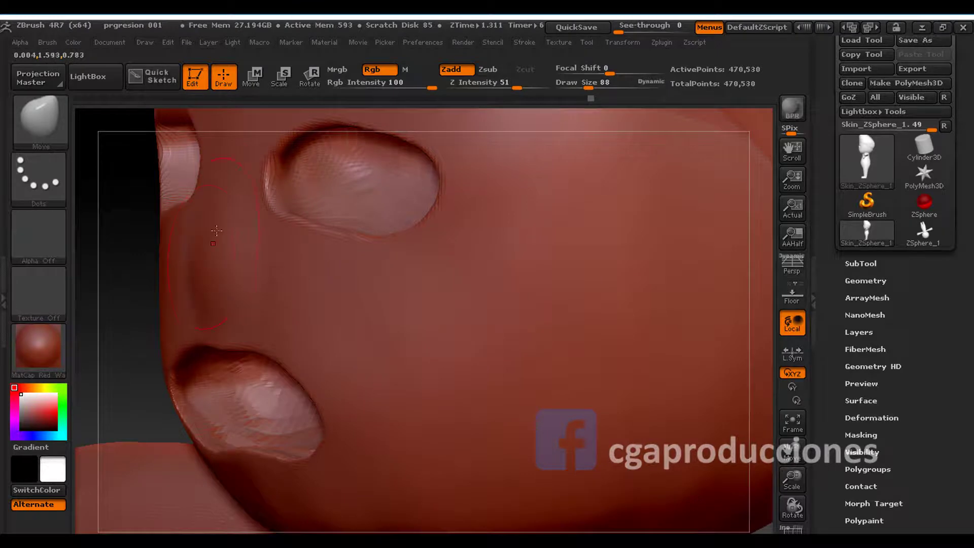
right_drag(221, 160, 235, 220)
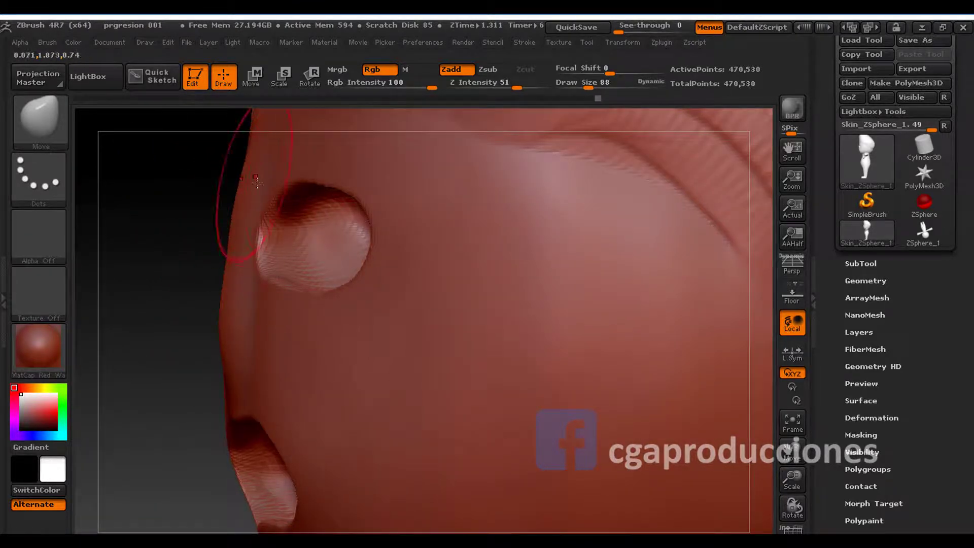
right_drag(258, 182, 294, 170)
key(space)
drag(297, 174, 308, 169)
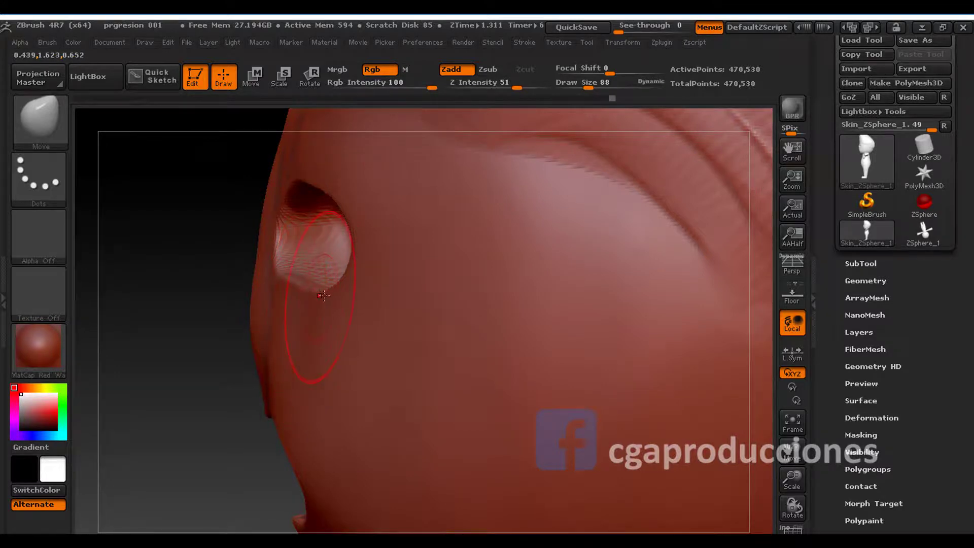
- Zoom out to review the whole head from front and side at draw size 135
mouse_move(303, 355)
alt+right_down()
mouse_move(388, 302)
mouse_move(376, 284)
mouse_move(346, 324)
alt+right_up()
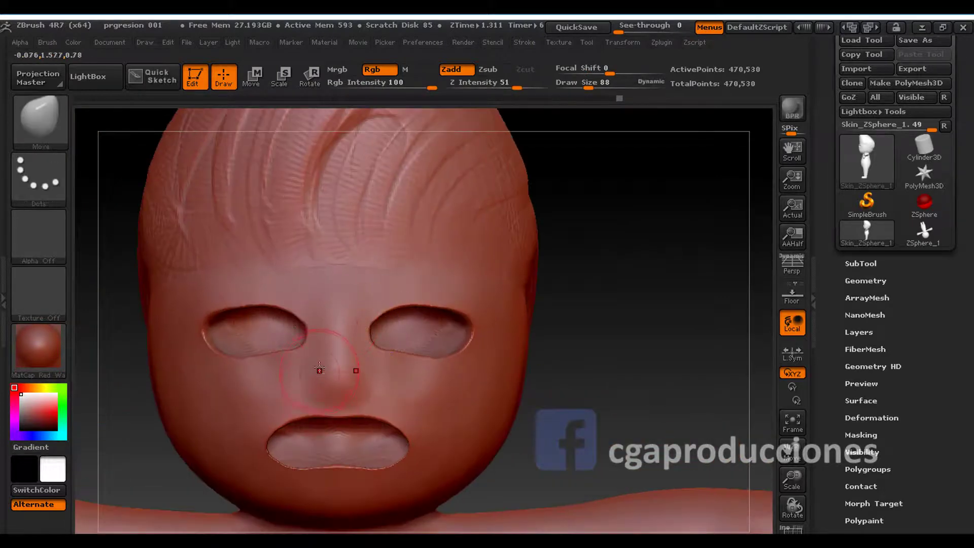
drag(325, 388, 350, 388)
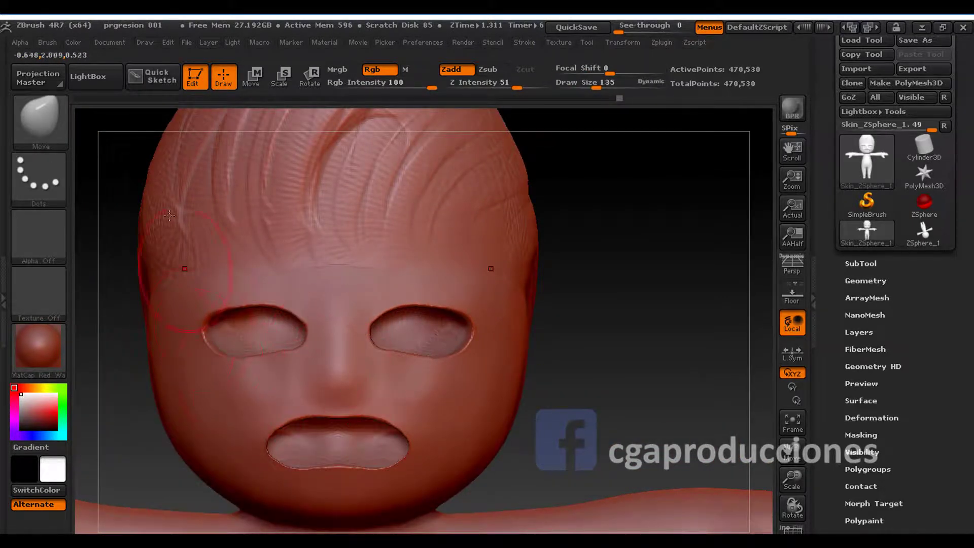
ctrl+right_drag(376, 338, 333, 349)
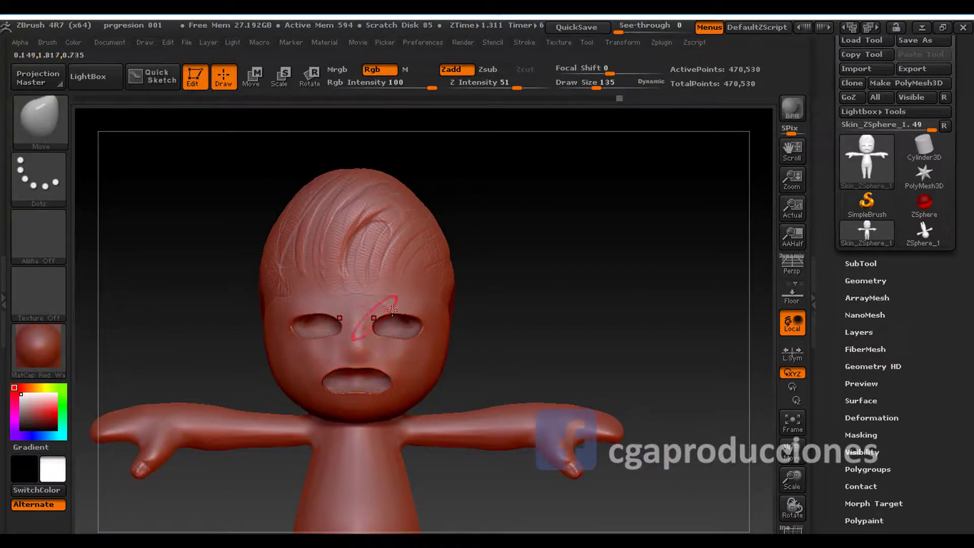
mouse_move(381, 389)
mouse_down()
mouse_move(461, 391)
mouse_move(326, 381)
mouse_move(429, 392)
mouse_move(391, 400)
mouse_move(375, 341)
mouse_move(461, 312)
mouse_move(401, 306)
mouse_up()
key(space)
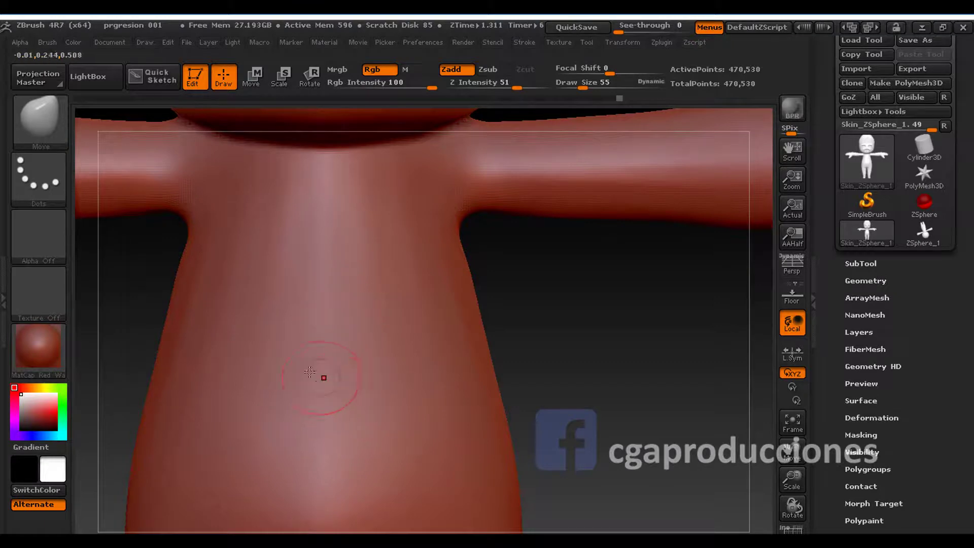
mouse_move(507, 304)
mouse_down()
mouse_move(642, 305)
mouse_move(434, 265)
mouse_up()
mouse_move(366, 320)
mouse_down()
mouse_move(428, 266)
mouse_move(197, 263)
mouse_up()
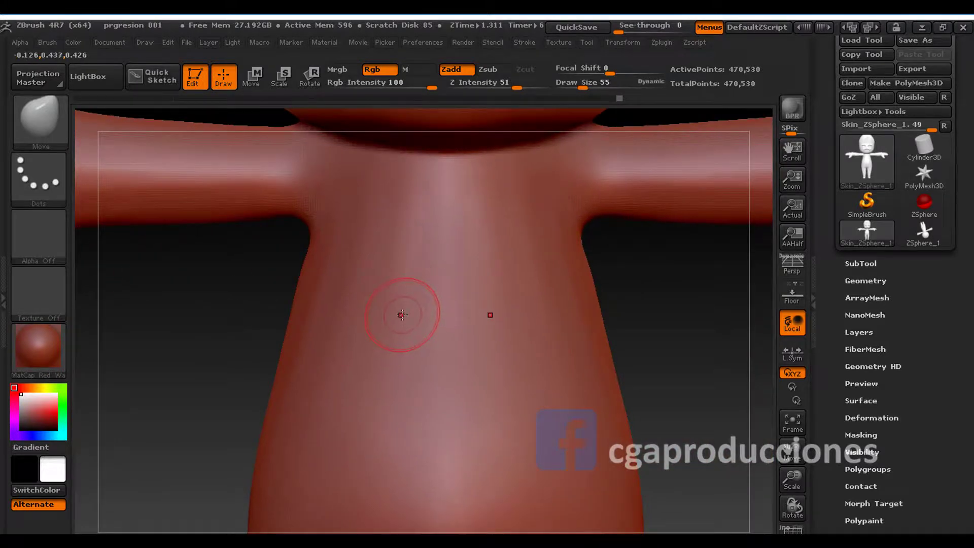
key(space)
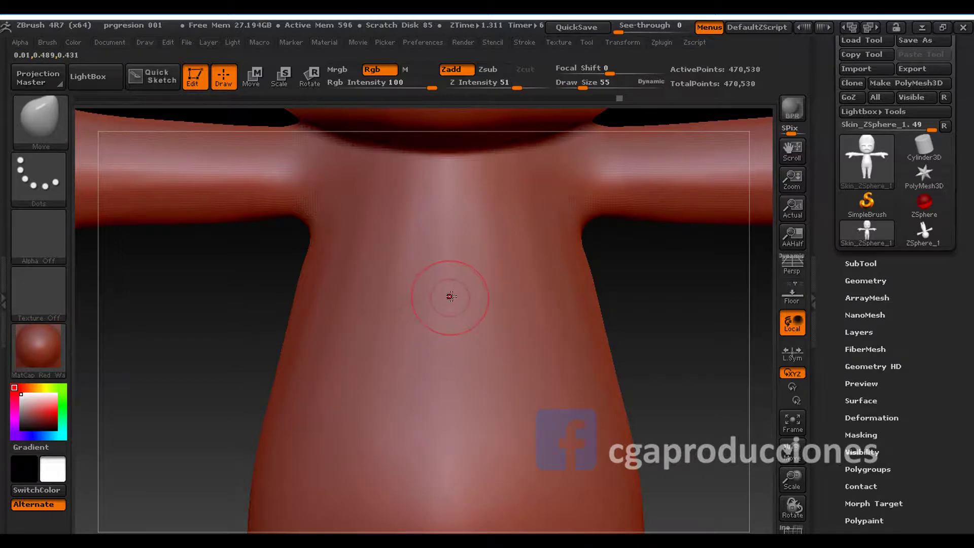
mouse_move(451, 297)
ctrl+mouse_down()
mouse_move(462, 318)
mouse_move(396, 319)
mouse_move(486, 340)
ctrl+mouse_up()
- Extend the heart-shaped mask on the chest, then frame the neck and torso
key(ctrl+z)
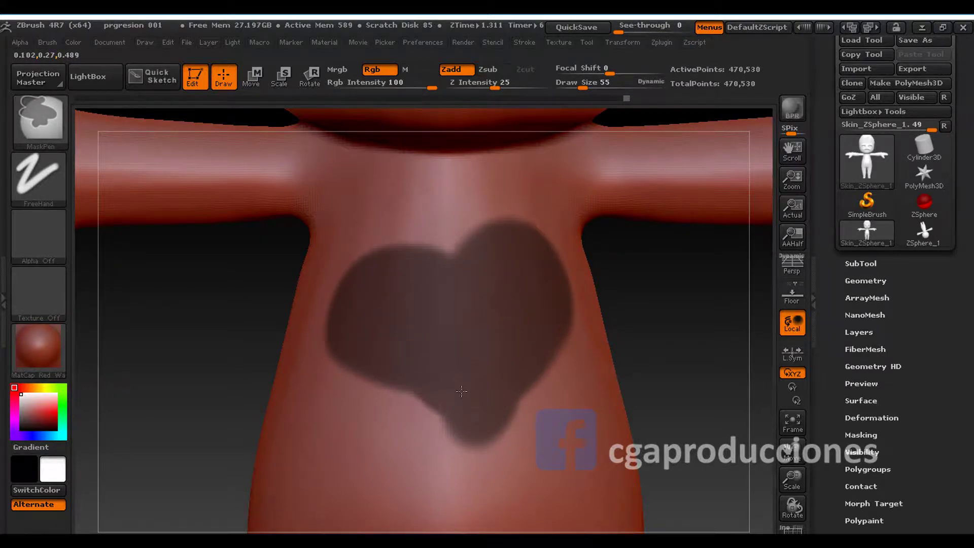
ctrl+drag(465, 405, 389, 342)
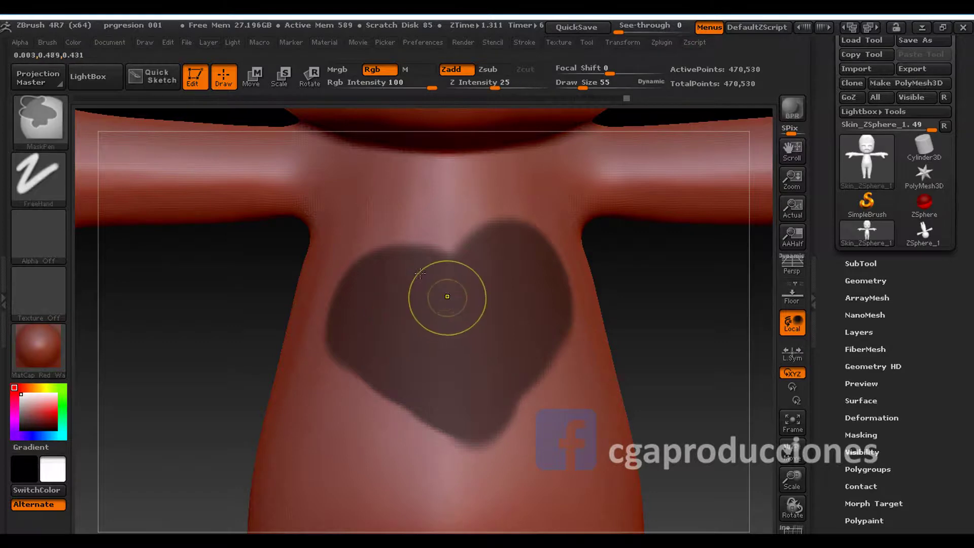
alt+drag(446, 294, 408, 246)
alt+drag(420, 213, 498, 263)
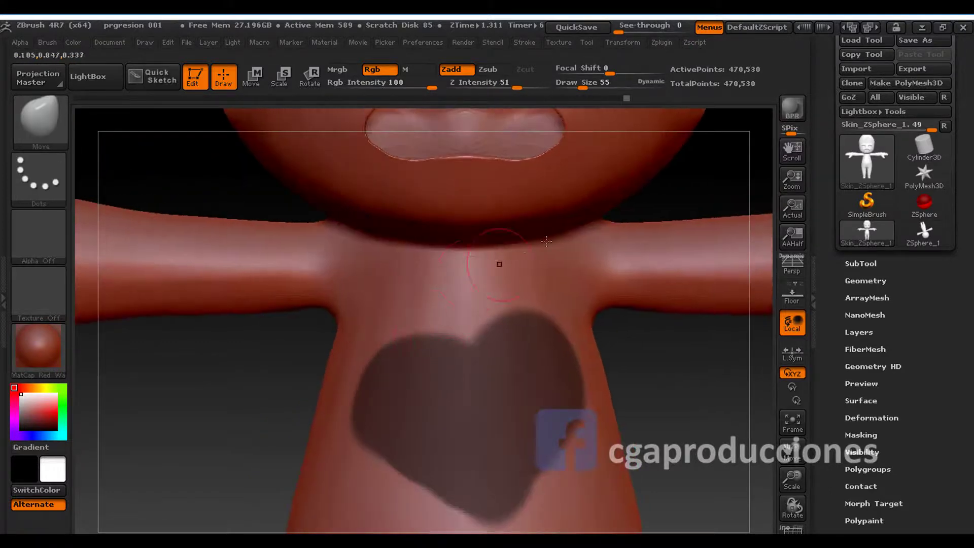
- Open the SubTool Extract settings and extract the masked heart as a shell
click(862, 262)
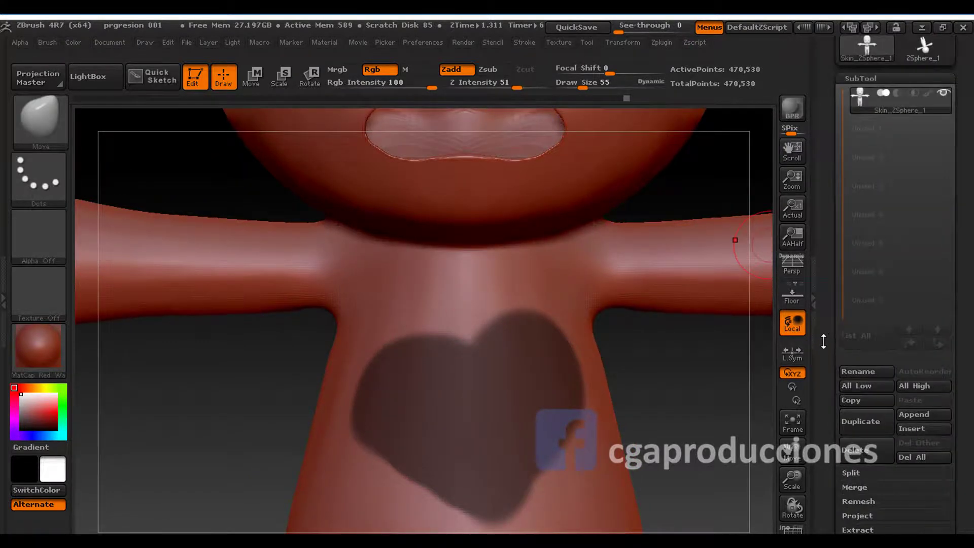
drag(823, 341, 825, 278)
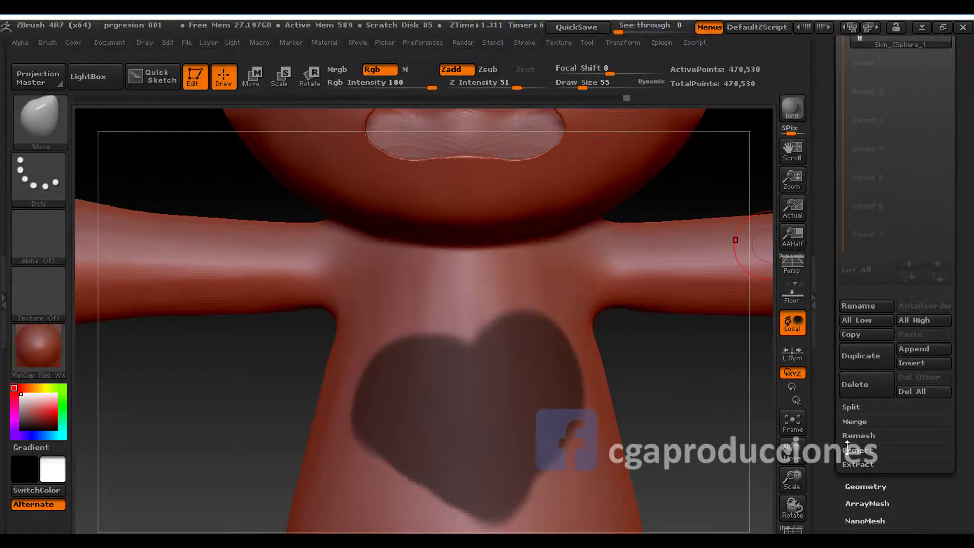
click(858, 464)
drag(826, 455, 826, 426)
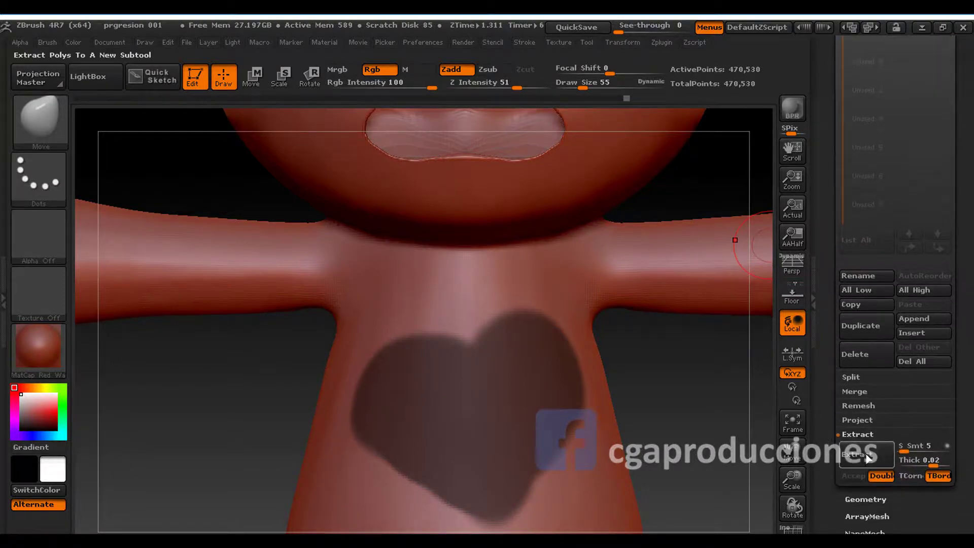
click(858, 454)
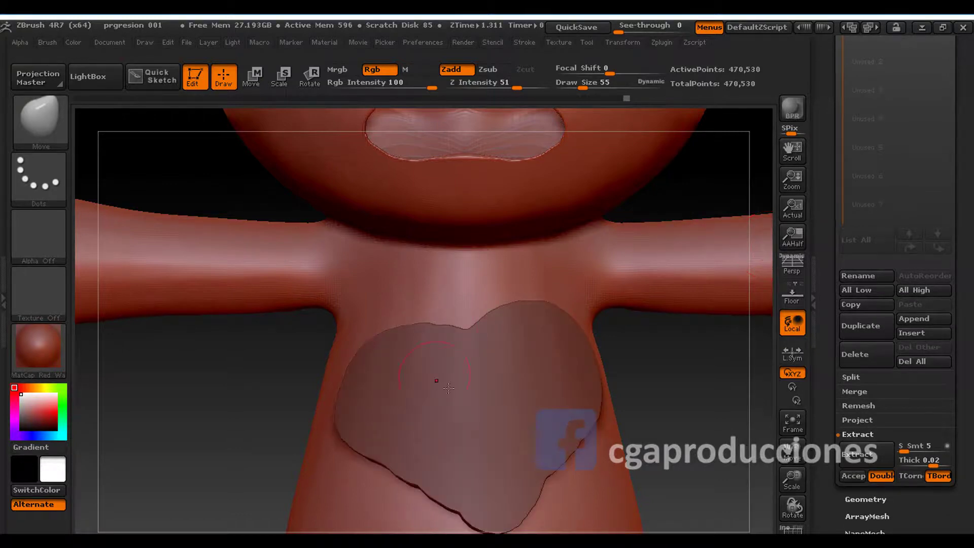
drag(286, 411, 380, 379)
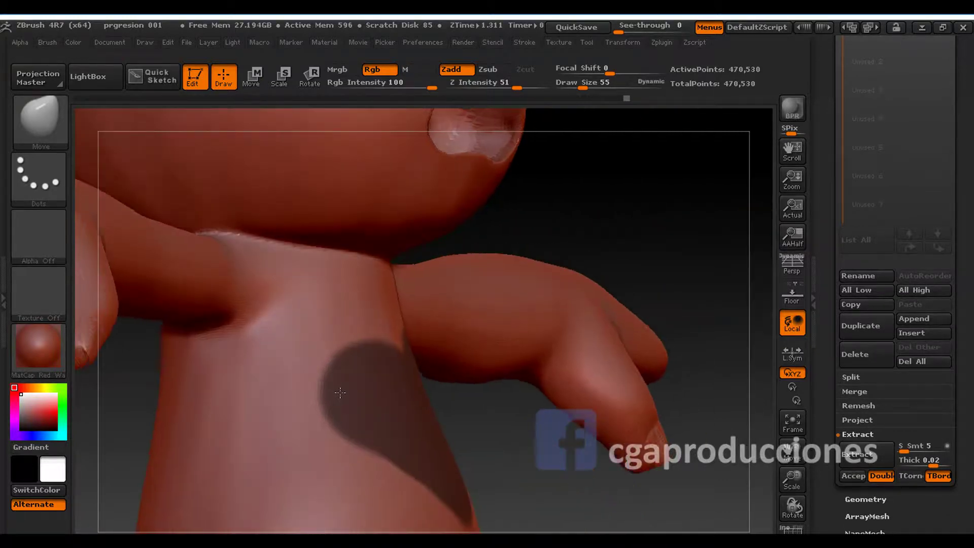
click(889, 451)
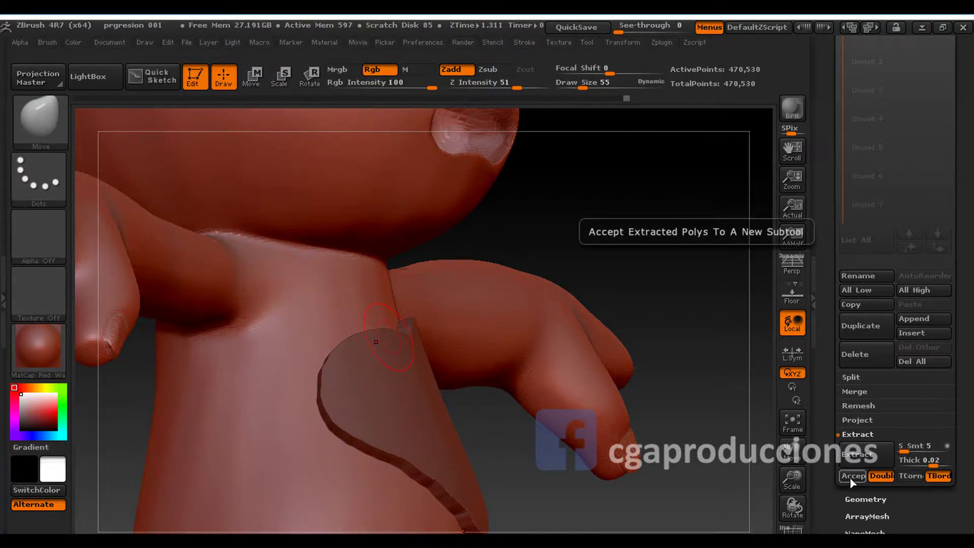
drag(644, 433, 695, 432)
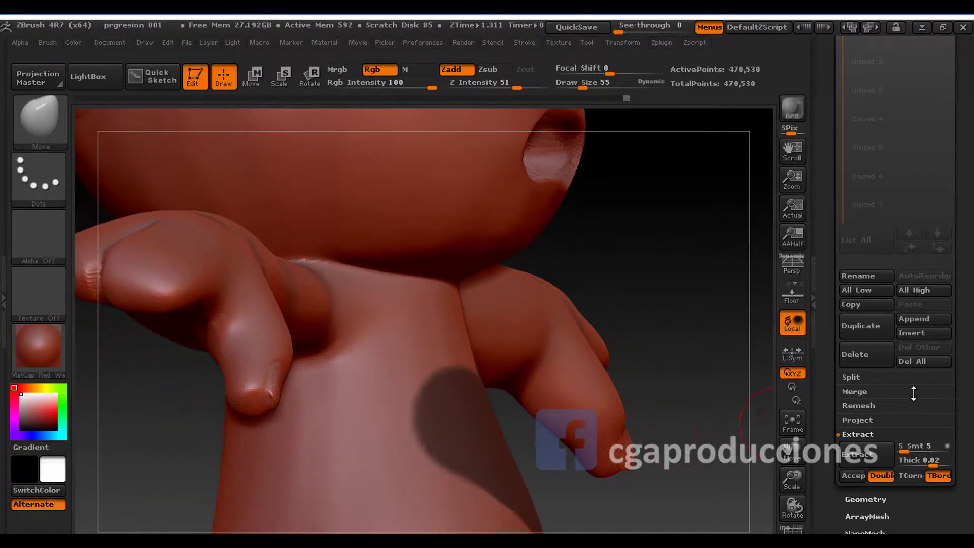
- Set Thick to 0.01234, raise S Smt to 20, and accept the extraction as Extract3
click(924, 458)
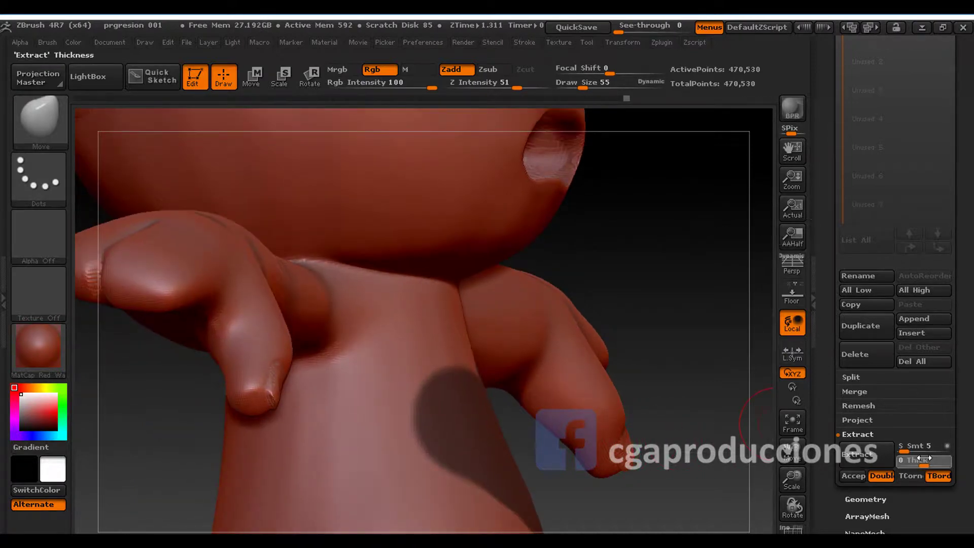
text(.002)
key(Return)
drag(904, 447, 913, 446)
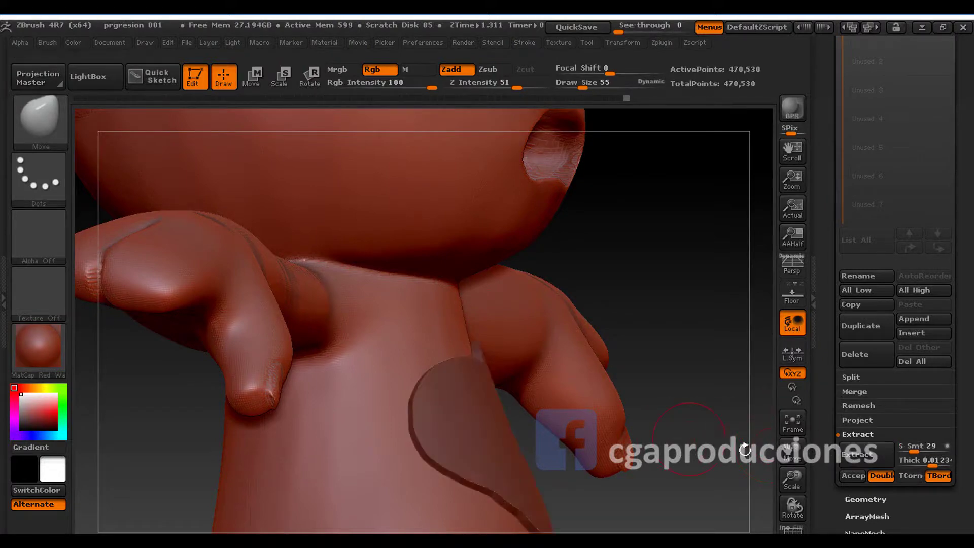
click(854, 475)
mouse_move(751, 432)
mouse_down()
mouse_move(417, 357)
mouse_move(467, 358)
mouse_move(553, 327)
mouse_up()
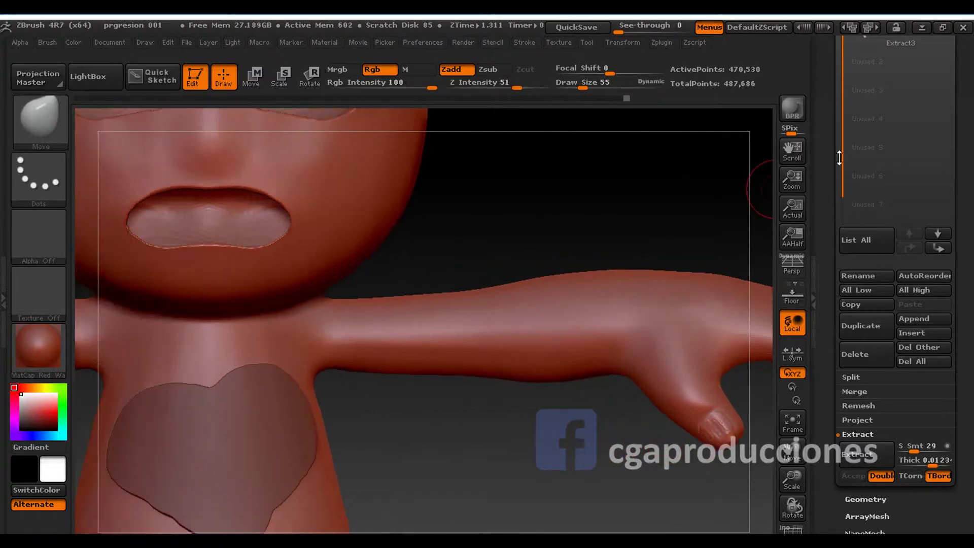
- Select the Extract3 subtool and smooth the heart patch's edges from several angles
scroll(840, 158, up, 5)
click(858, 180)
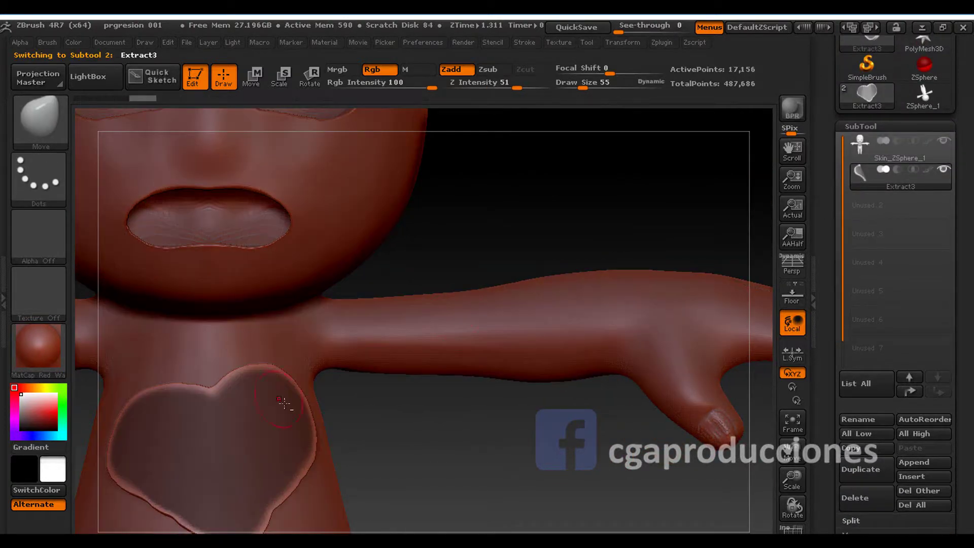
drag(283, 401, 489, 330)
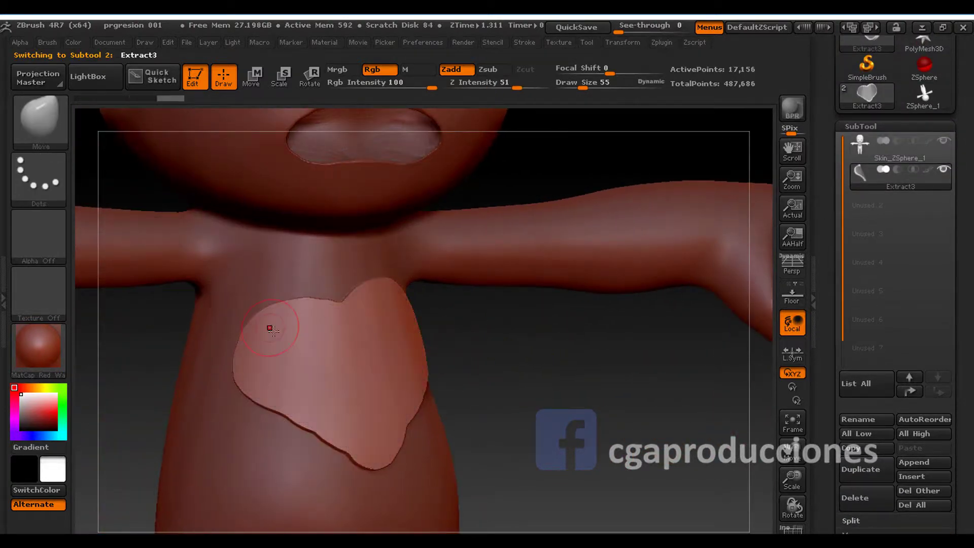
key(space)
key(shift)
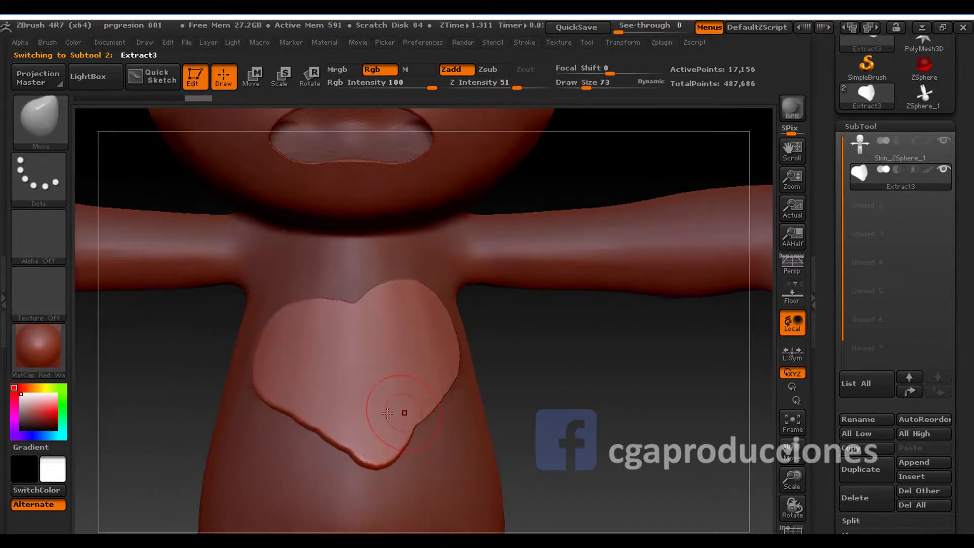
drag(398, 406, 421, 431)
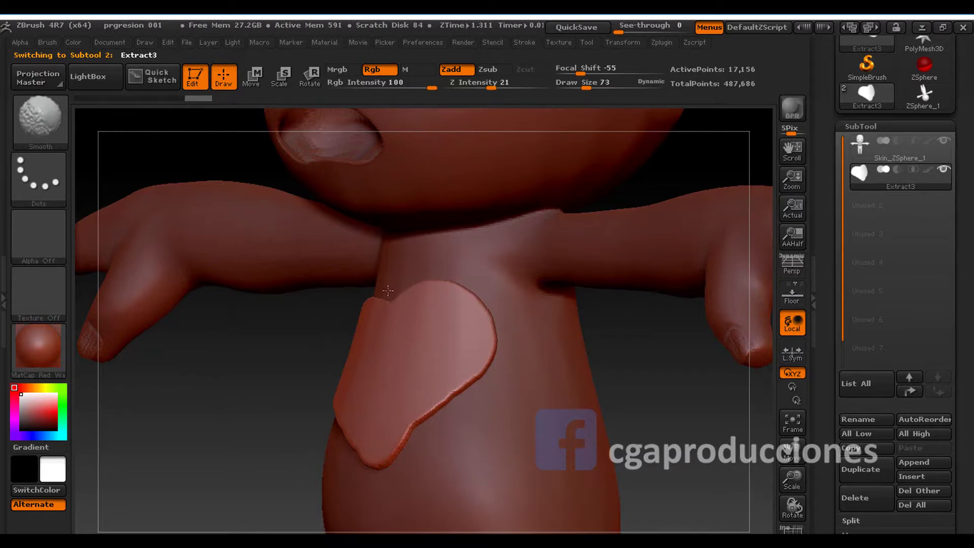
drag(402, 289, 472, 322)
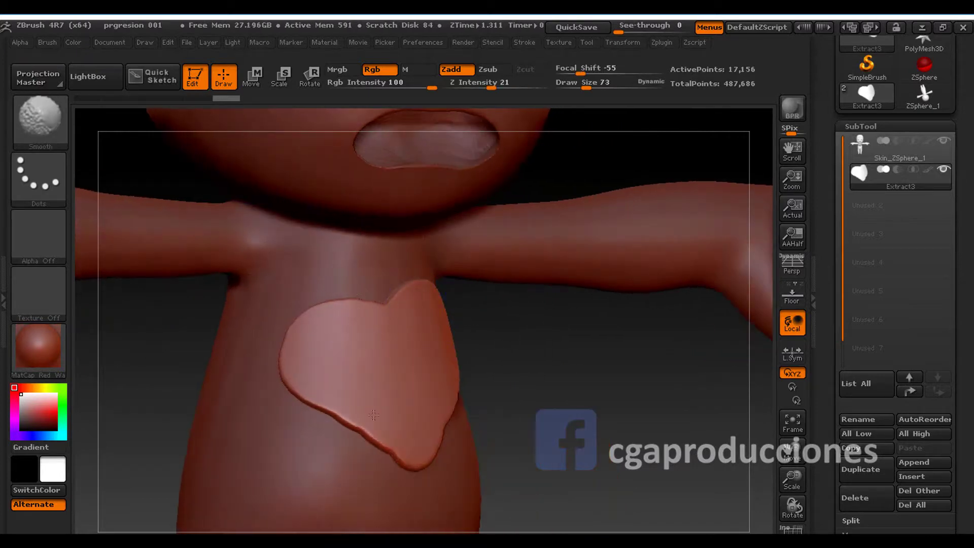
drag(415, 443, 448, 347)
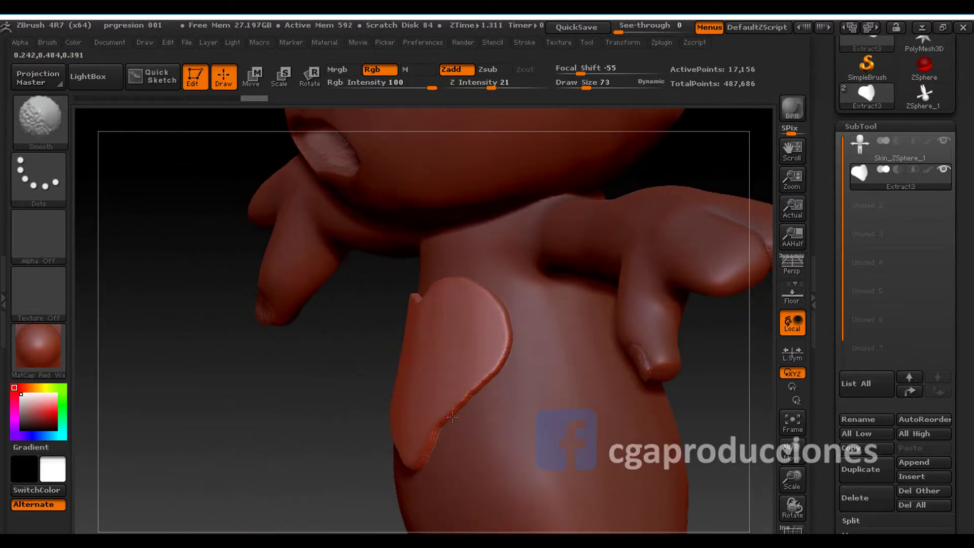
ctrl+right_drag(469, 285, 474, 408)
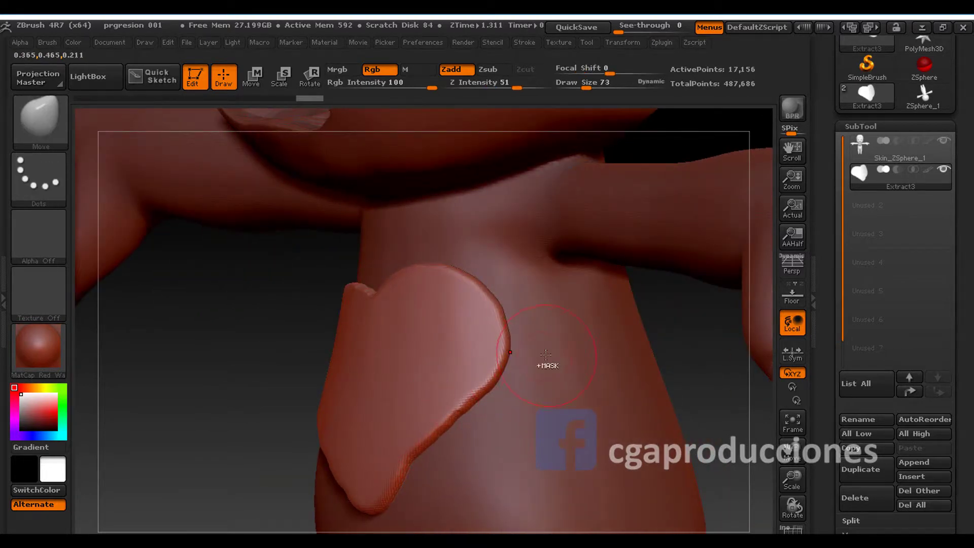
right_drag(543, 366, 328, 288)
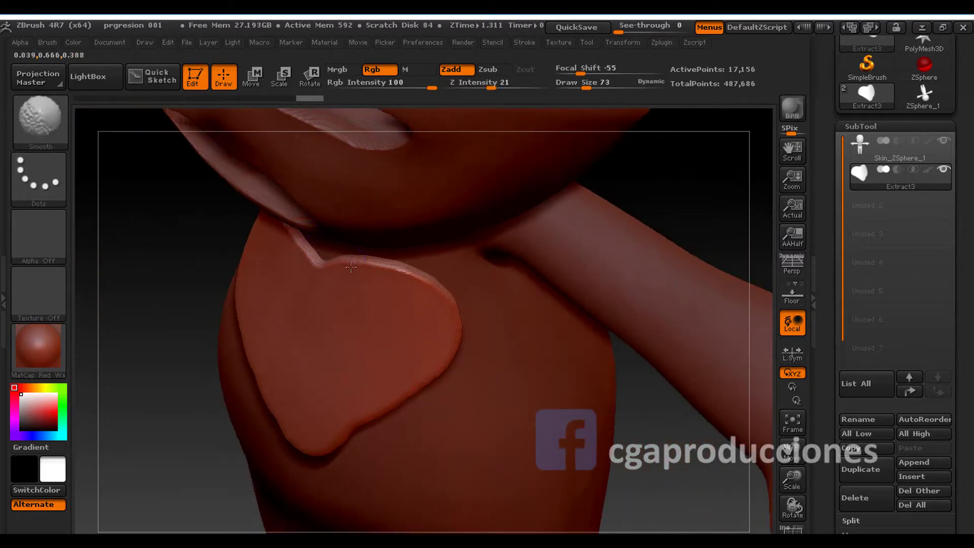
mouse_move(473, 356)
shift+right_down()
mouse_move(336, 286)
mouse_move(332, 300)
mouse_move(370, 283)
mouse_move(450, 276)
mouse_move(482, 254)
shift+right_up()
- Reselect the Skin_ZSphere_1 body subtool and zoom in on the body and arms
click(854, 158)
mouse_move(504, 311)
right_down()
mouse_move(406, 305)
mouse_move(400, 246)
mouse_move(504, 311)
mouse_move(550, 304)
right_up()
alt+right_drag(387, 274, 402, 370)
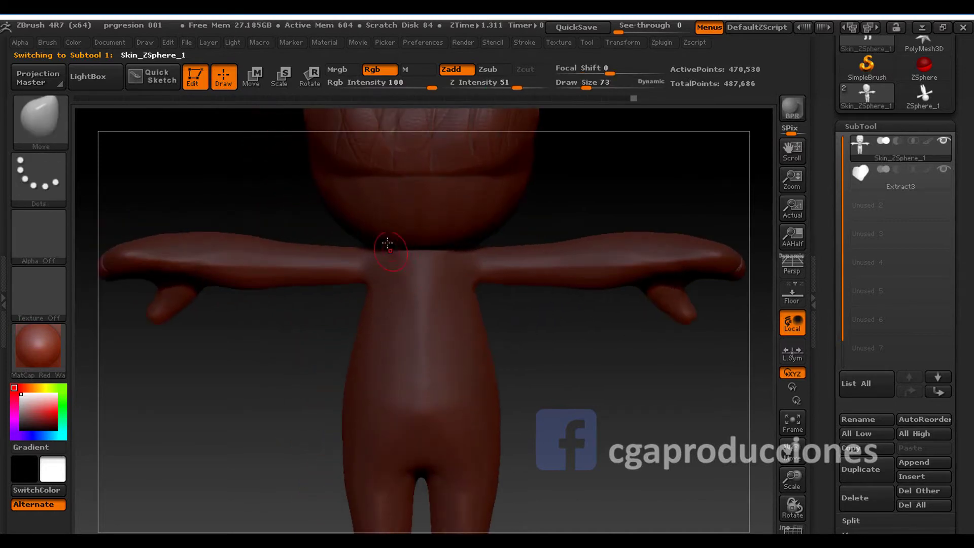